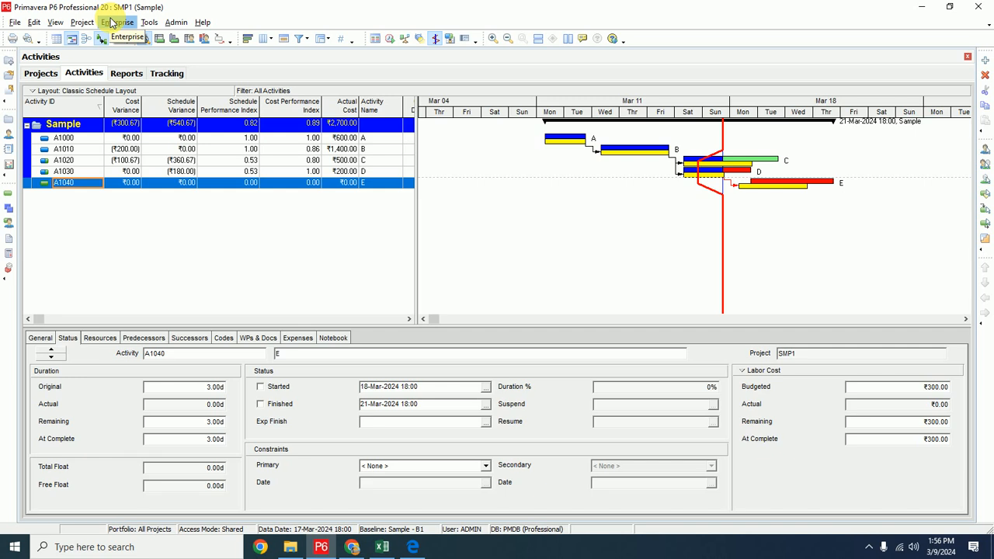
Step: Open the Tracking view and enlarge the Gantt chart area by narrowing the projects list and the WBS table
{"action": "left_click", "coordinate": [112, 23]}
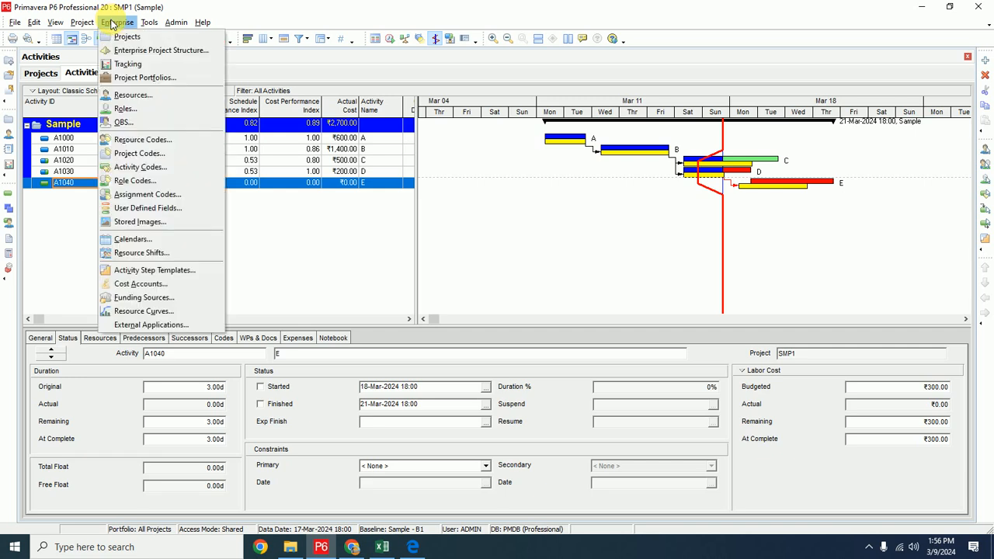
{"action": "left_click", "coordinate": [127, 65]}
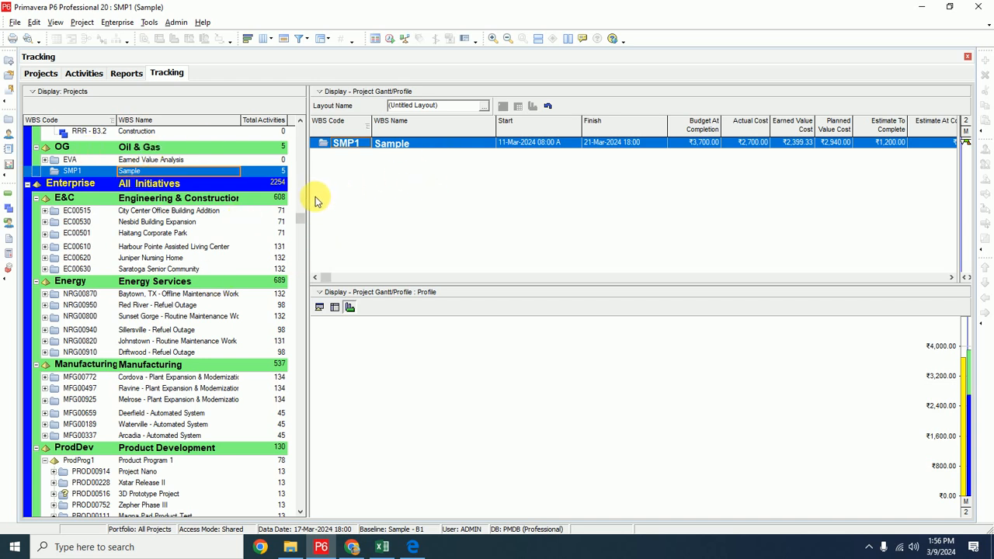
{"action": "left_click_drag", "start_coordinate": [304, 187], "coordinate": [92, 187]}
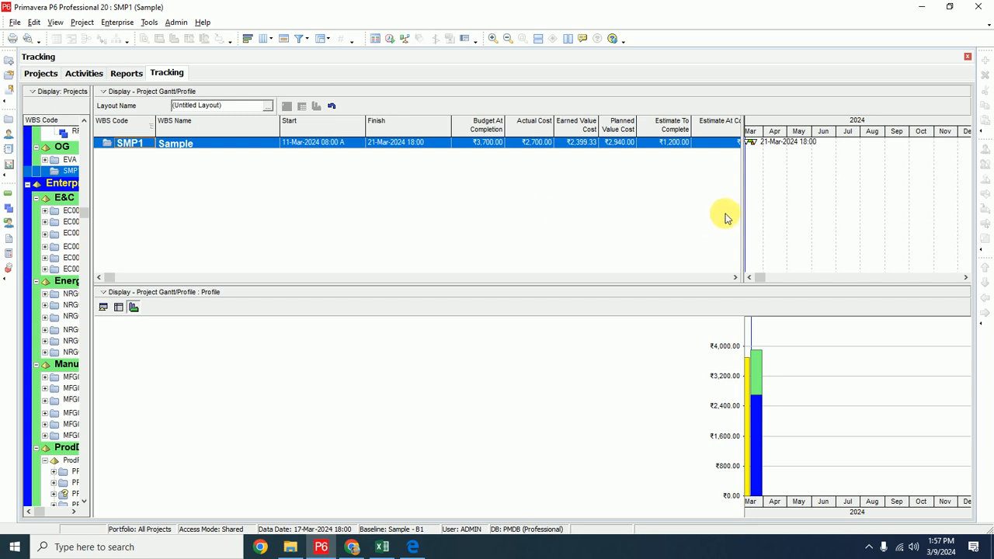
{"action": "left_click_drag", "start_coordinate": [750, 212], "coordinate": [501, 206]}
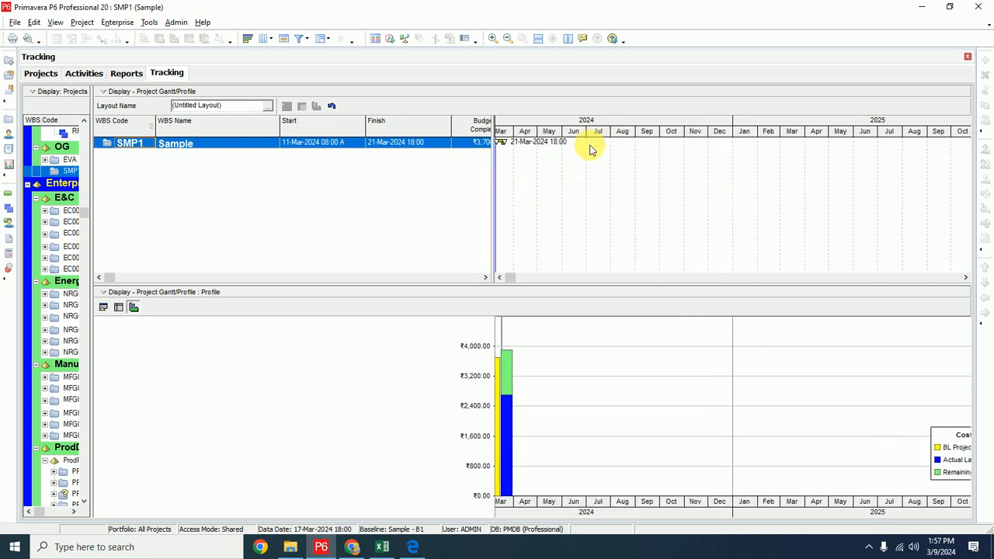
Step: Set the Gantt chart timescale's date interval to Week/Day 1 and apply it
{"action": "right_click", "coordinate": [600, 136]}
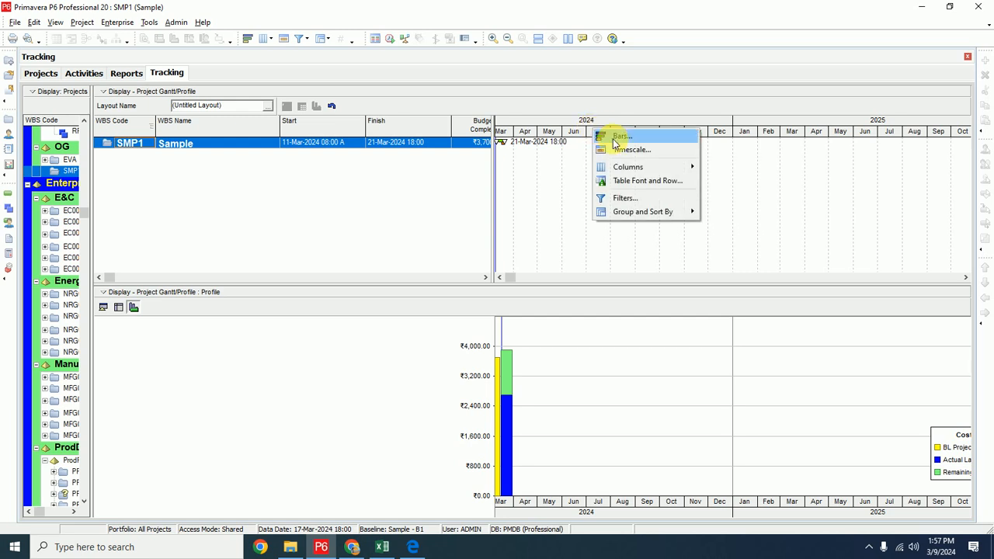
{"action": "left_click", "coordinate": [621, 147]}
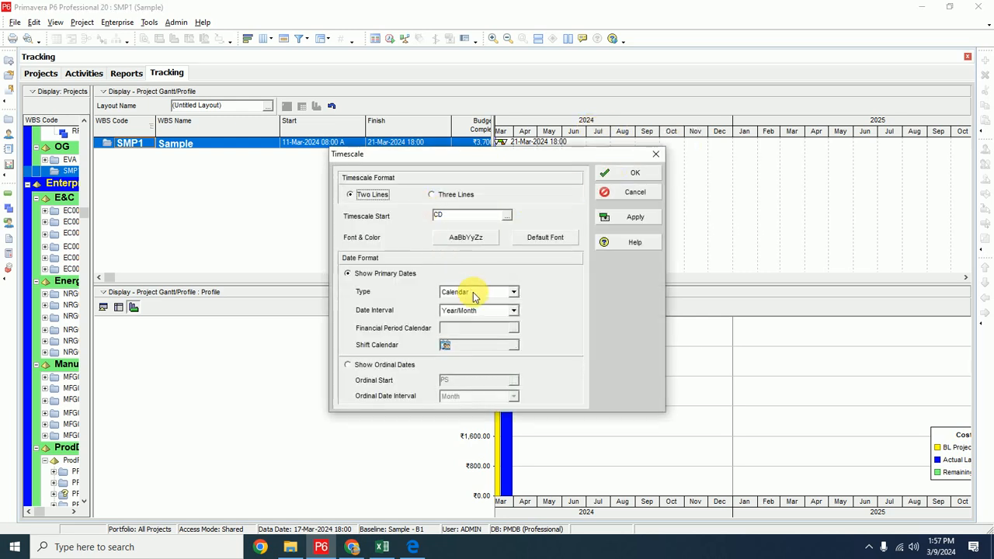
{"action": "left_click", "coordinate": [513, 311]}
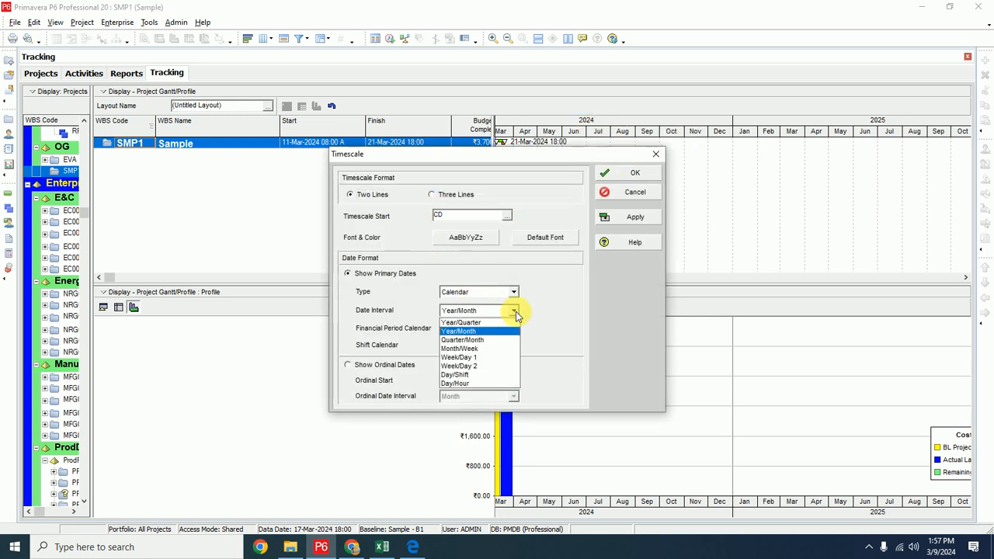
{"action": "left_click", "coordinate": [470, 366]}
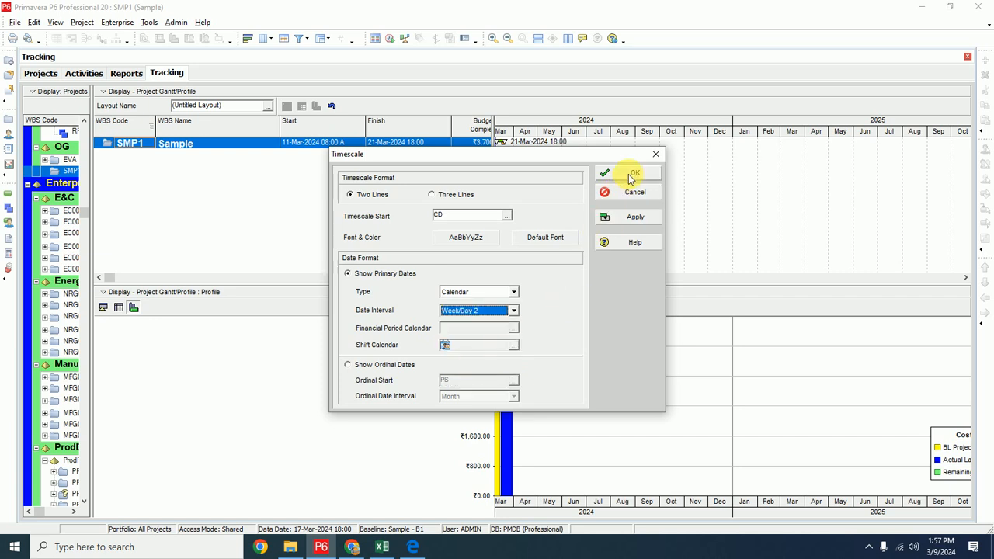
{"action": "left_click", "coordinate": [513, 310]}
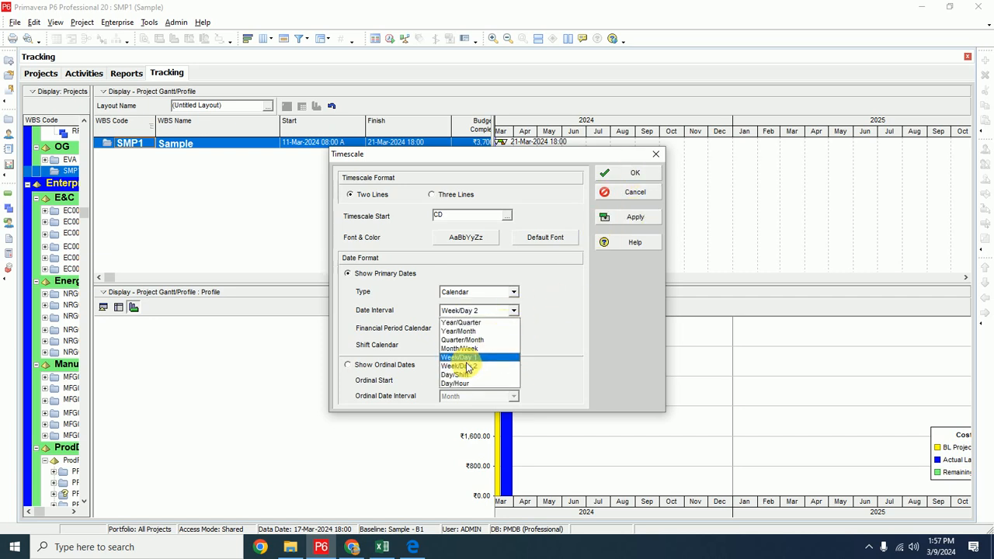
{"action": "left_click", "coordinate": [466, 361]}
{"action": "left_click", "coordinate": [635, 216]}
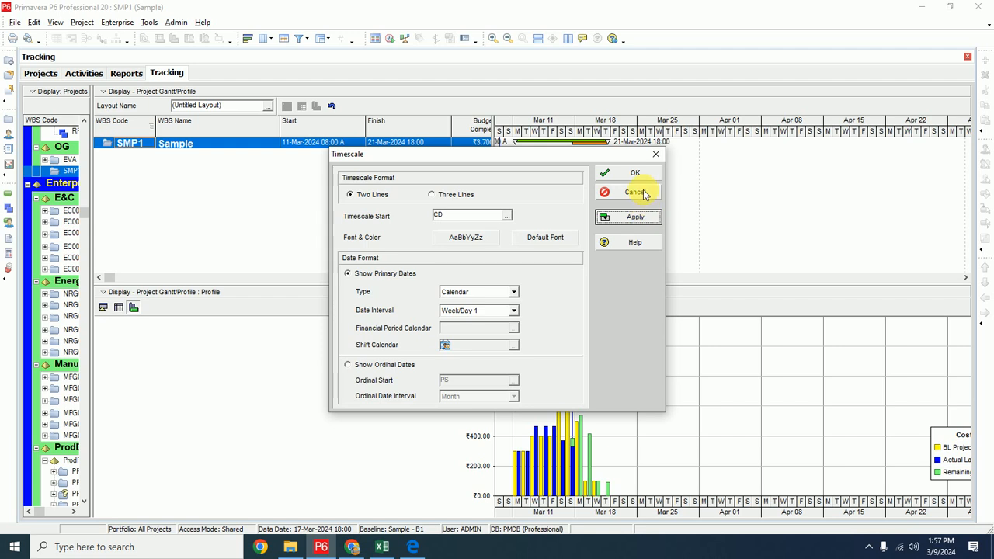
{"action": "left_click", "coordinate": [635, 173]}
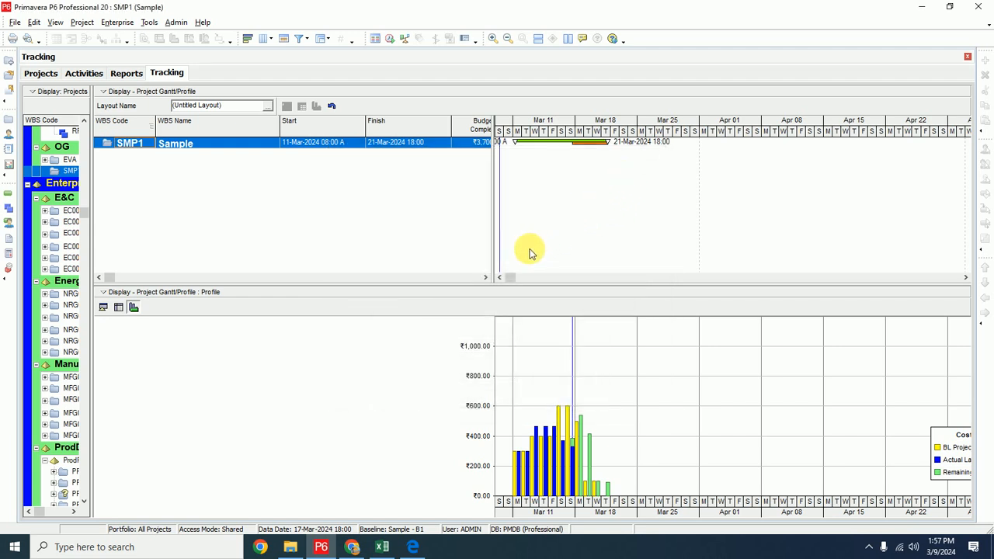
Step: Change the timescale's date interval to Day/Hour and apply it to the Gantt chart
{"action": "right_click", "coordinate": [562, 150]}
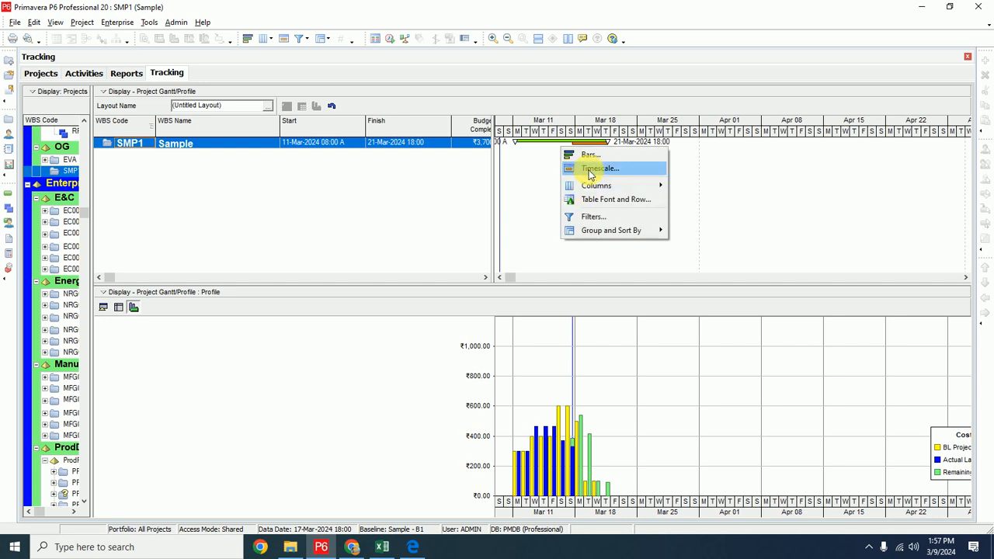
{"action": "left_click", "coordinate": [590, 168]}
{"action": "left_click", "coordinate": [513, 311]}
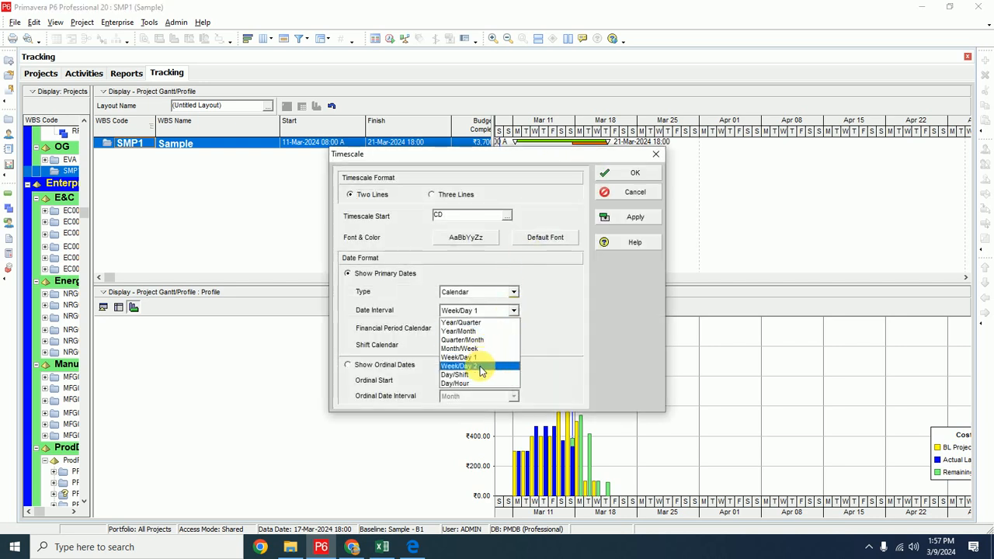
{"action": "left_click", "coordinate": [466, 383]}
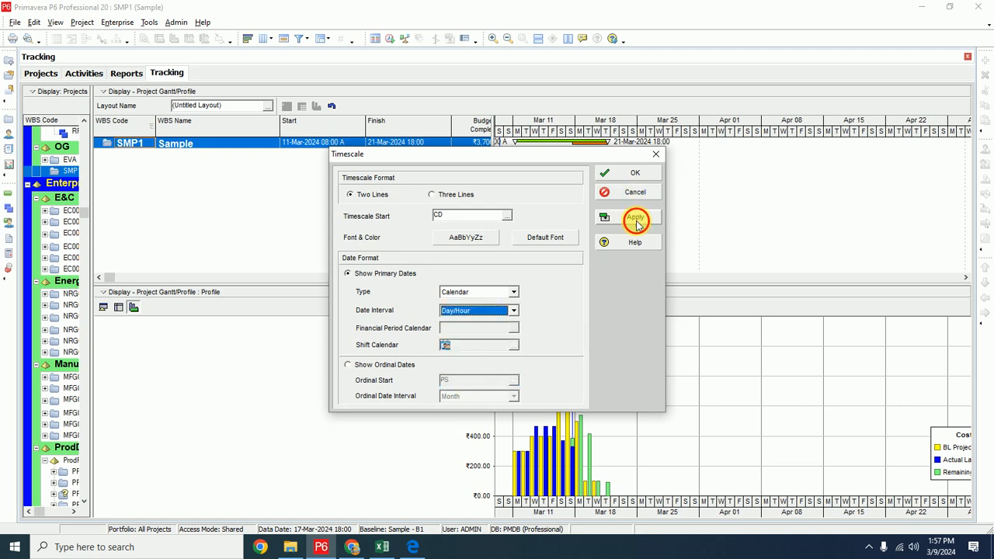
{"action": "left_click", "coordinate": [635, 217]}
{"action": "left_click", "coordinate": [639, 177]}
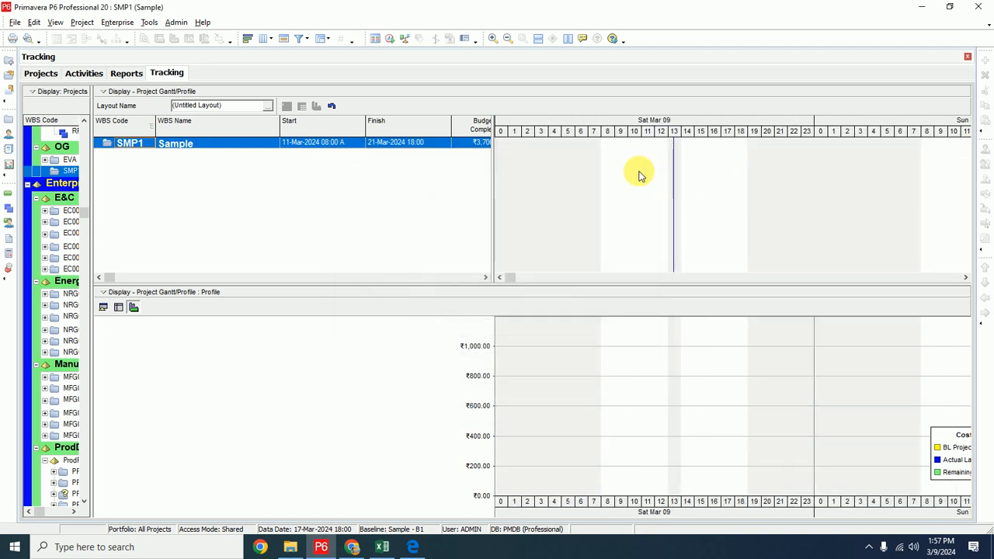
Step: Set the timescale's date interval to Week/Day 2 and apply it to the Gantt chart and profile
{"action": "right_click", "coordinate": [581, 166]}
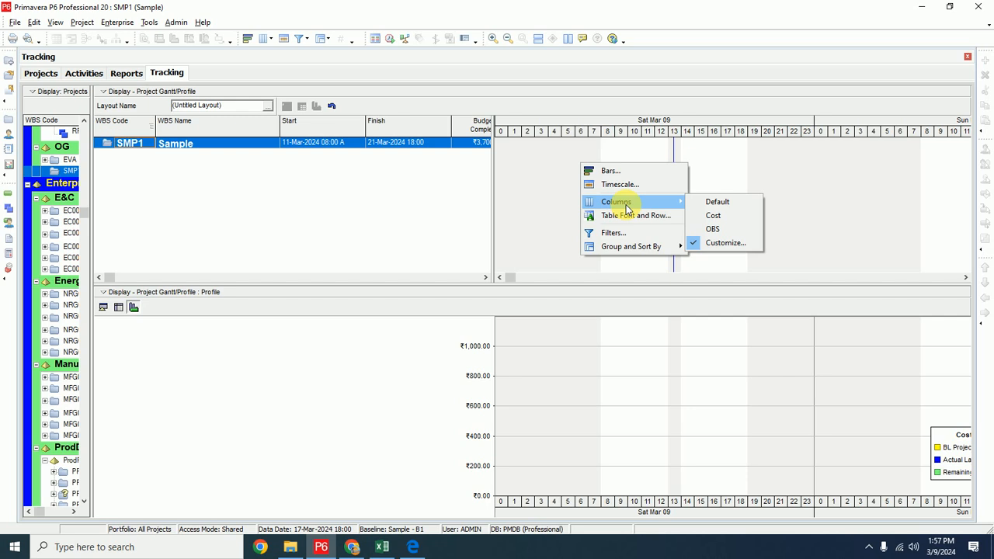
{"action": "left_click", "coordinate": [617, 184]}
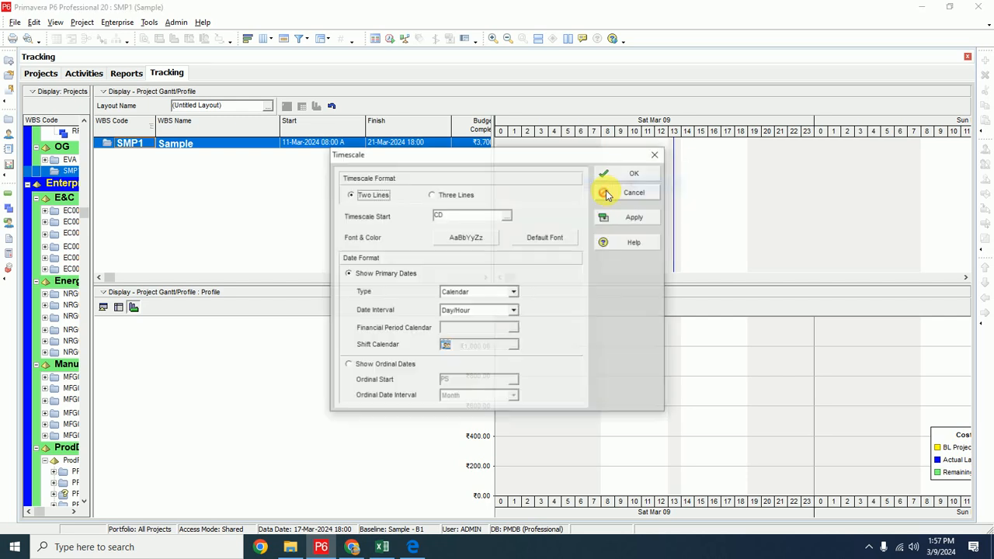
{"action": "left_click", "coordinate": [513, 310]}
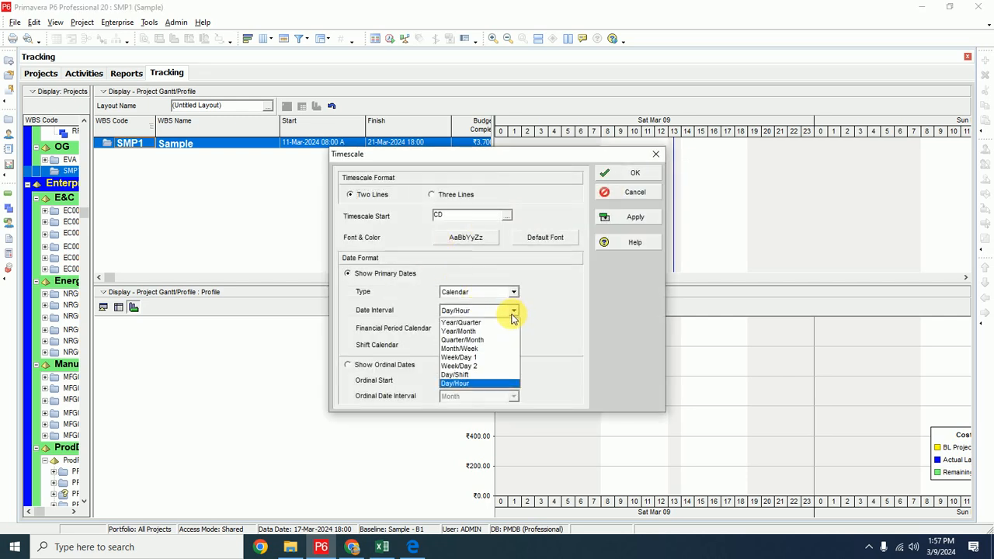
{"action": "left_click", "coordinate": [479, 367]}
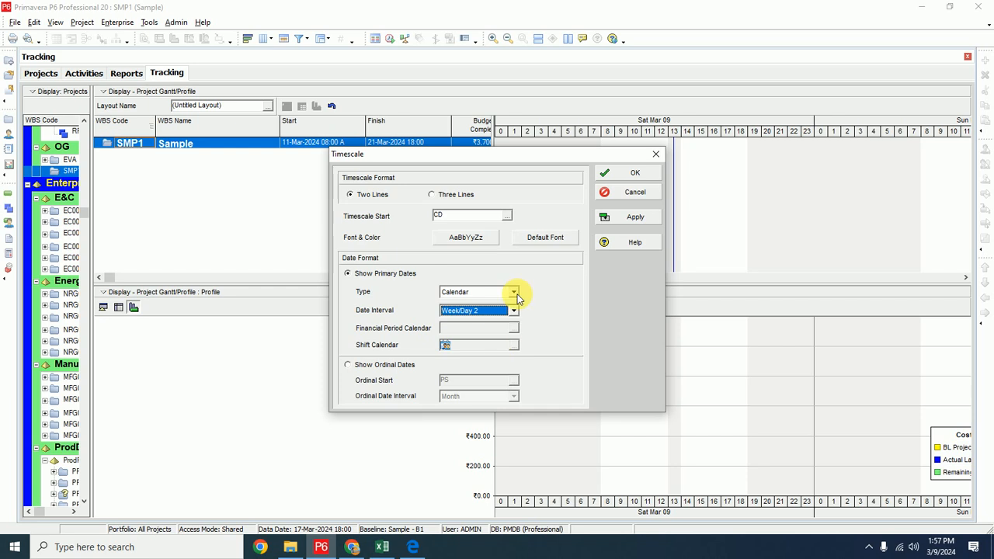
{"action": "left_click", "coordinate": [634, 213]}
{"action": "left_click", "coordinate": [635, 174]}
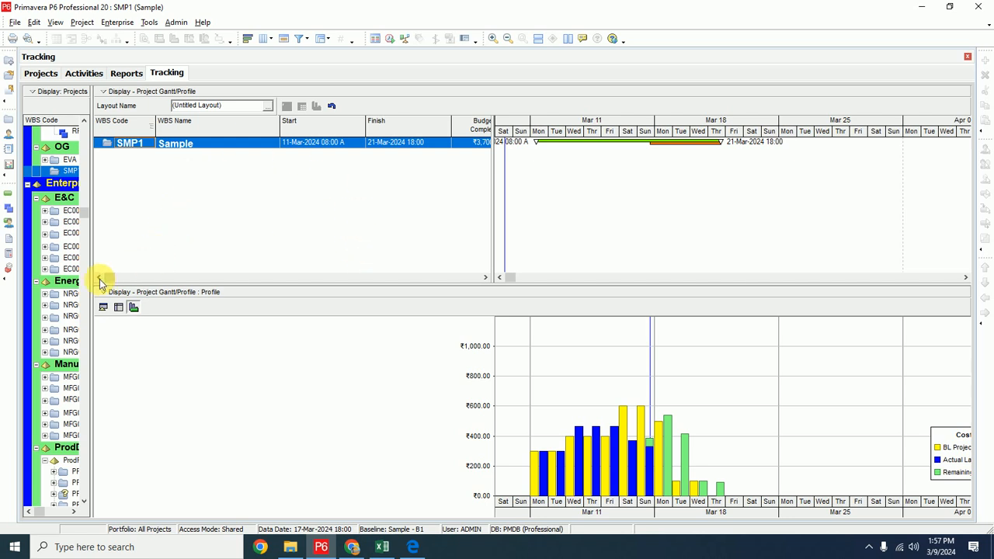
Step: Review the Sample project's cost columns in the tracking table, from Budget At Completion through Schedule Variance
{"action": "left_click_drag", "start_coordinate": [109, 277], "coordinate": [147, 284]}
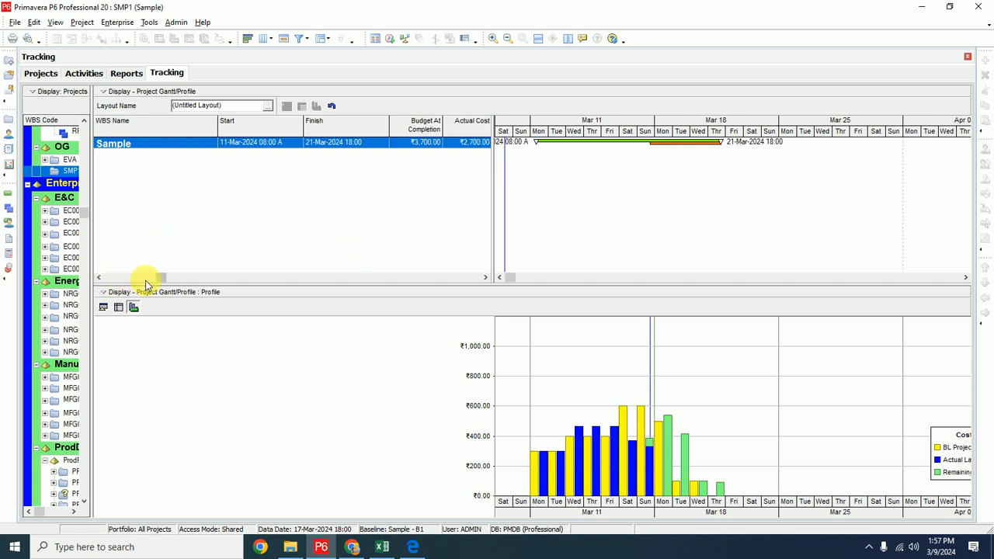
{"action": "left_click", "coordinate": [484, 277]}
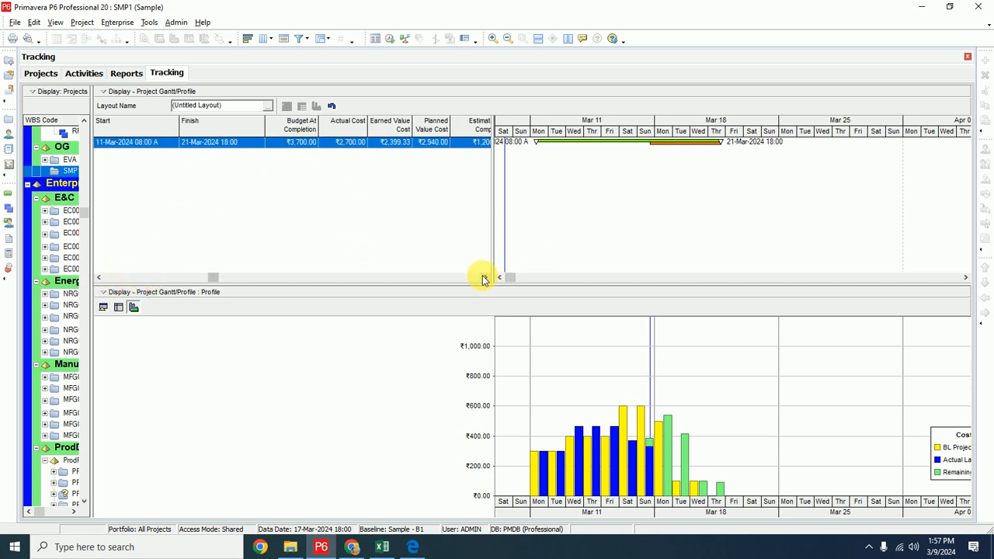
{"action": "left_click", "coordinate": [484, 277]}
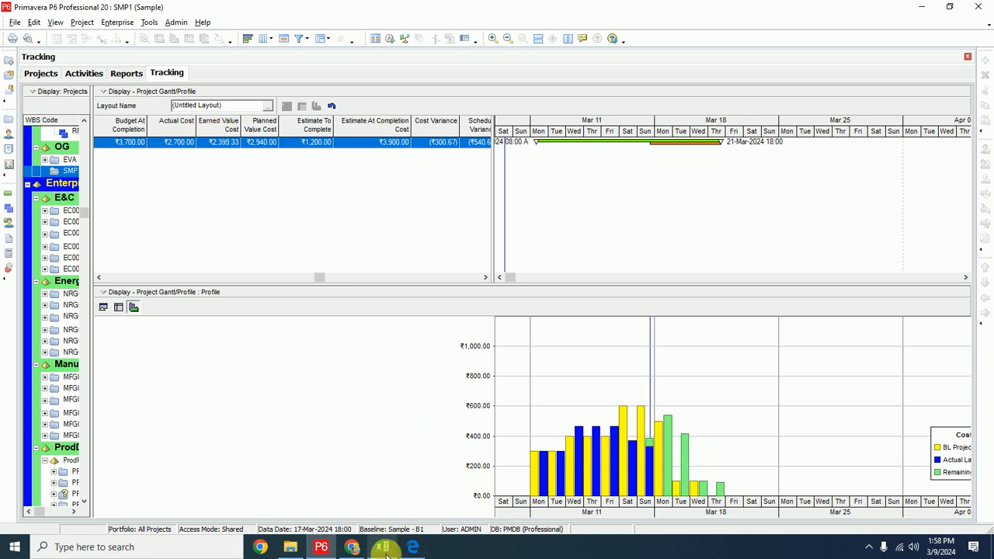
{"action": "left_click", "coordinate": [484, 277]}
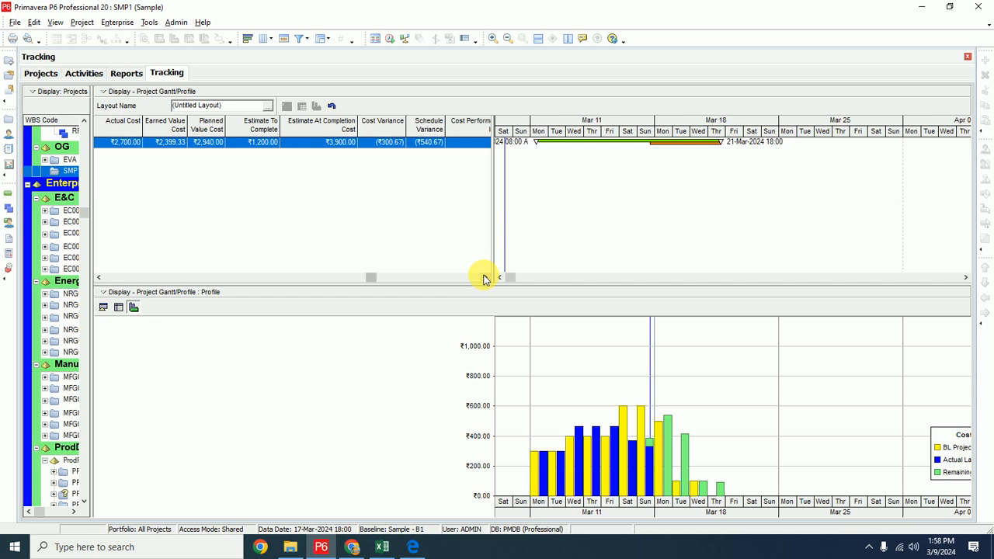
Step: Switch to the Google Sheets spreadsheet and examine the earned value calculations, including the ACWP, BCWP and BCWS totals in B43:D43
{"action": "left_click", "coordinate": [384, 546]}
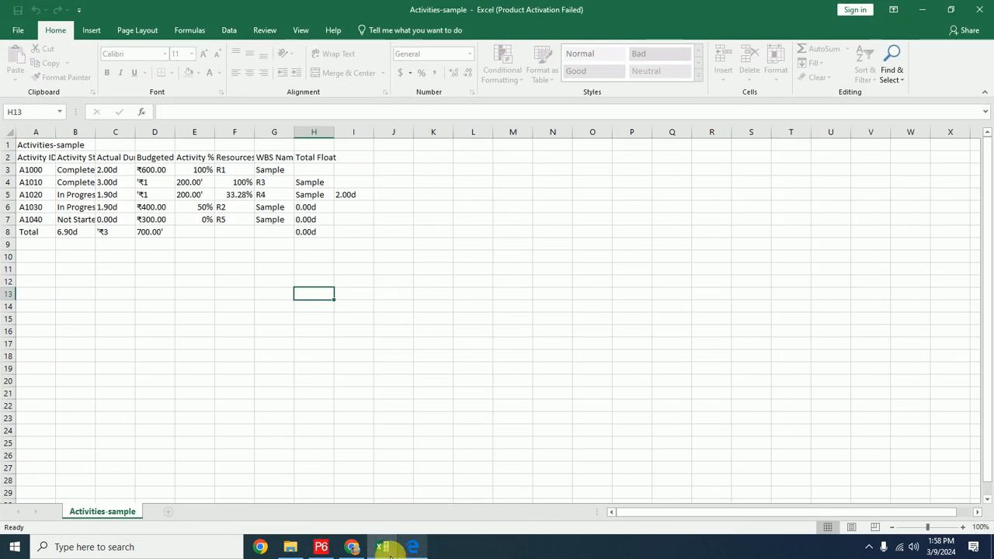
{"action": "left_click", "coordinate": [380, 548]}
{"action": "left_click", "coordinate": [352, 546]}
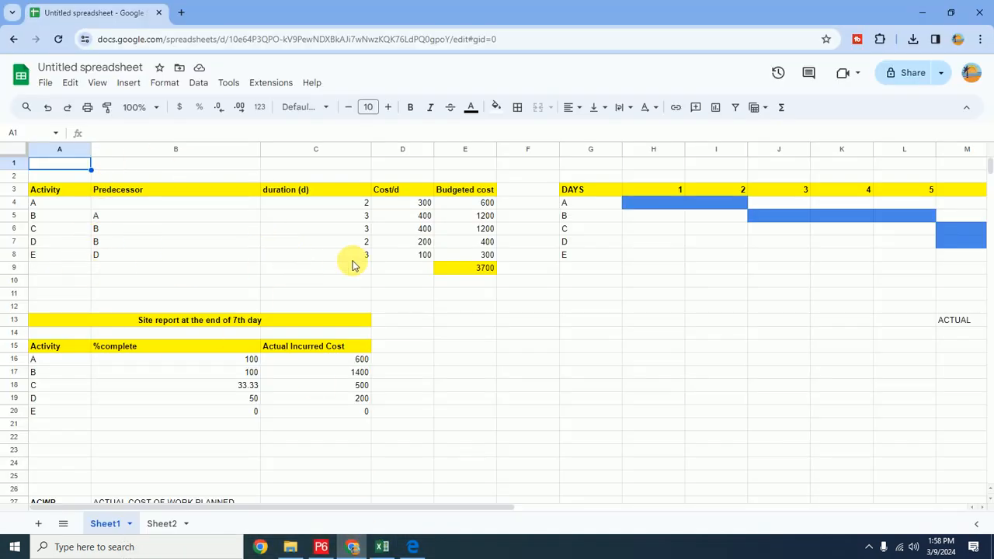
{"action": "scroll", "coordinate": [190, 326], "scroll_direction": "down", "scroll_amount": 3}
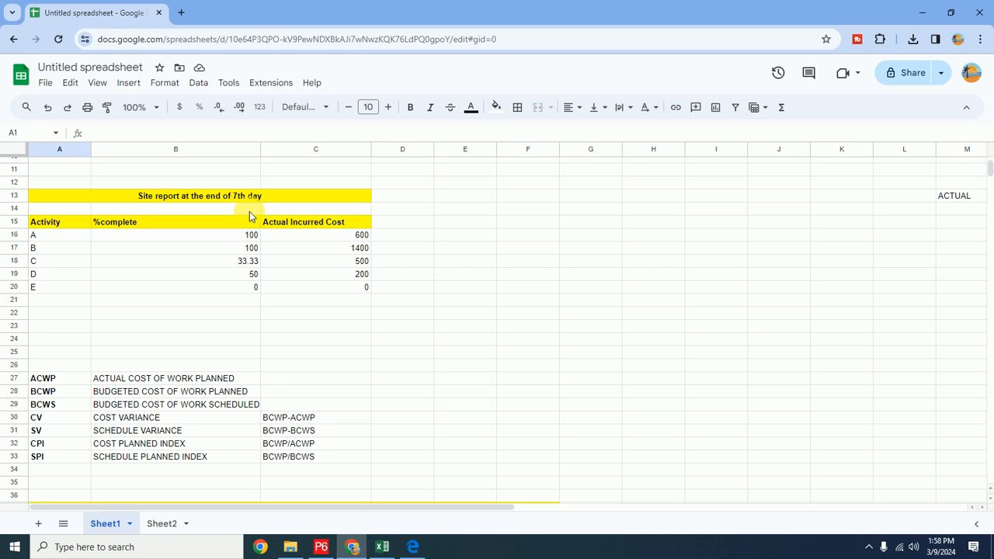
{"action": "scroll", "coordinate": [257, 221], "scroll_direction": "down", "scroll_amount": 6}
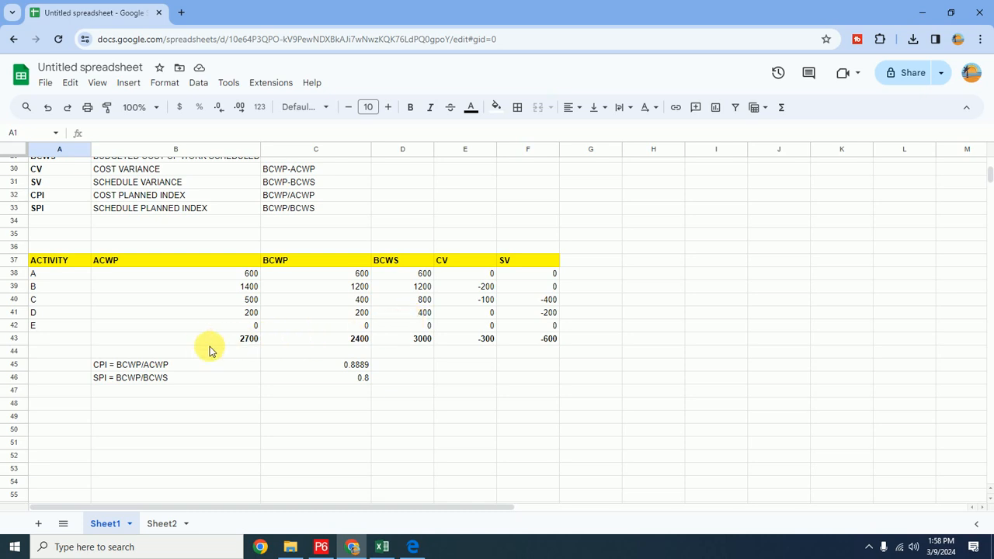
{"action": "left_click_drag", "start_coordinate": [195, 344], "coordinate": [401, 337]}
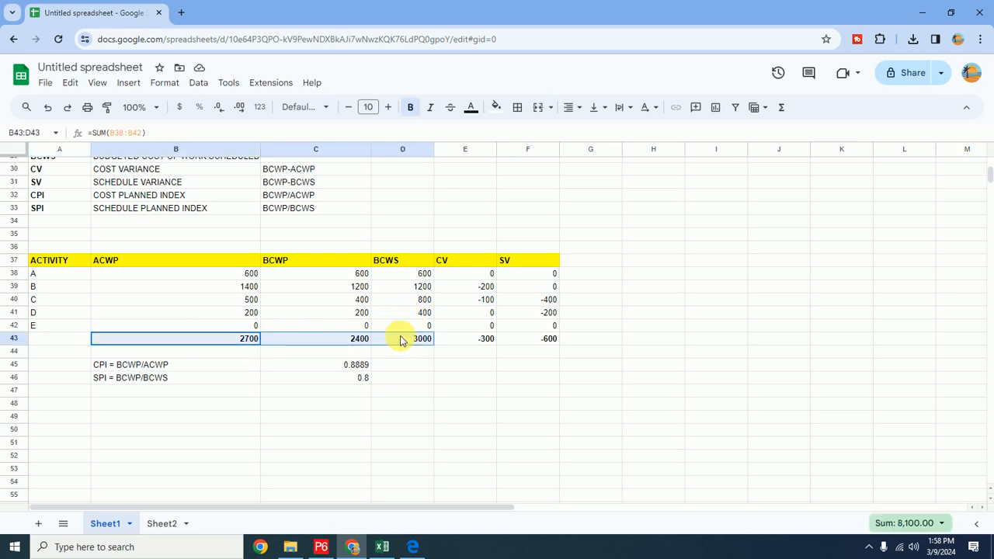
{"action": "scroll", "coordinate": [222, 282], "scroll_direction": "up", "scroll_amount": 2}
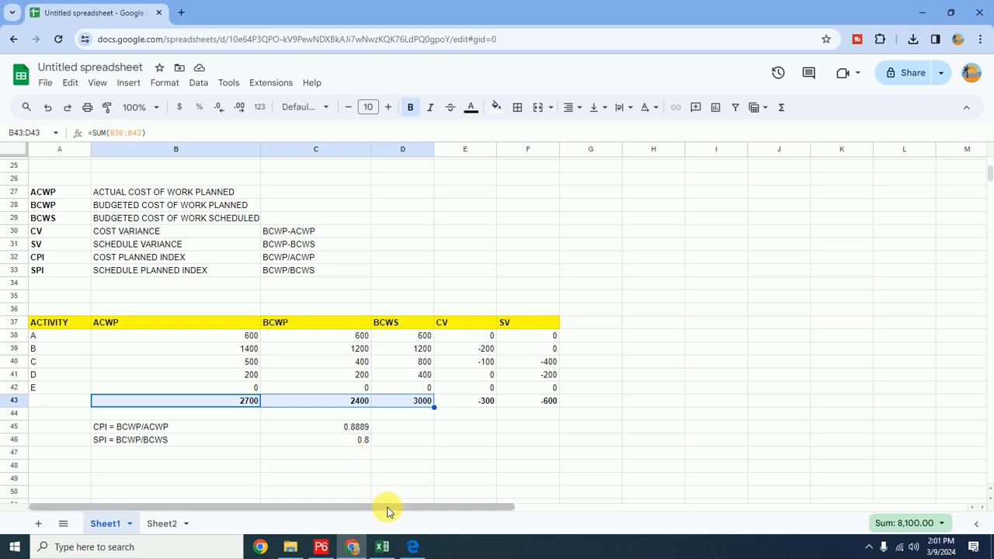
Step: Switch back to Primavera P6 and check the Sample project's Cost Performance Index and Schedule Performance Index columns
{"action": "left_click", "coordinate": [333, 548]}
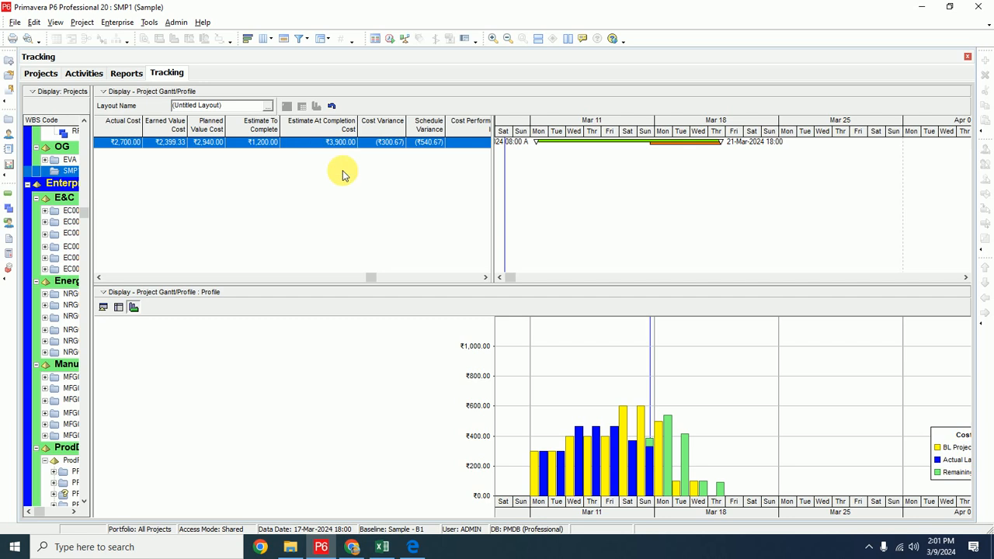
{"action": "left_click", "coordinate": [482, 277]}
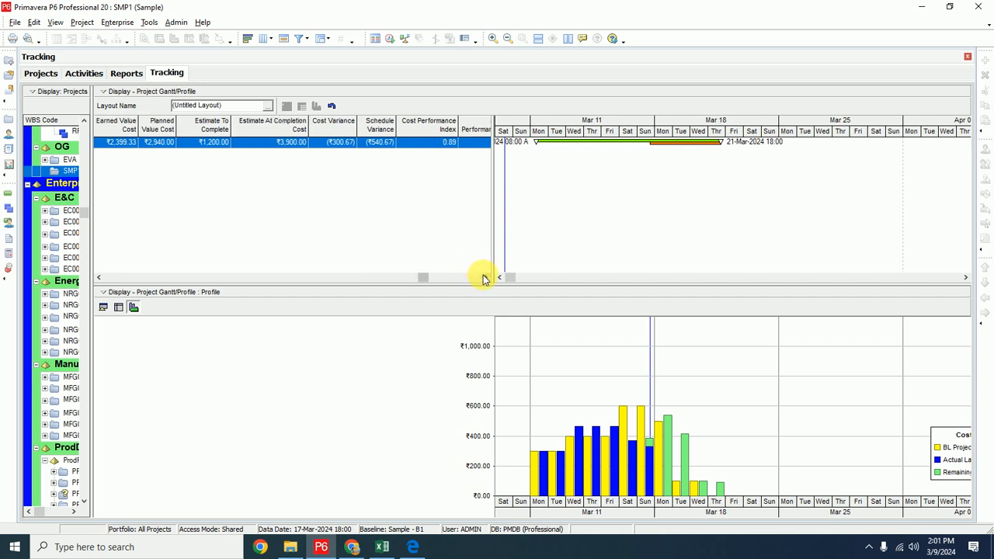
{"action": "left_click", "coordinate": [482, 278]}
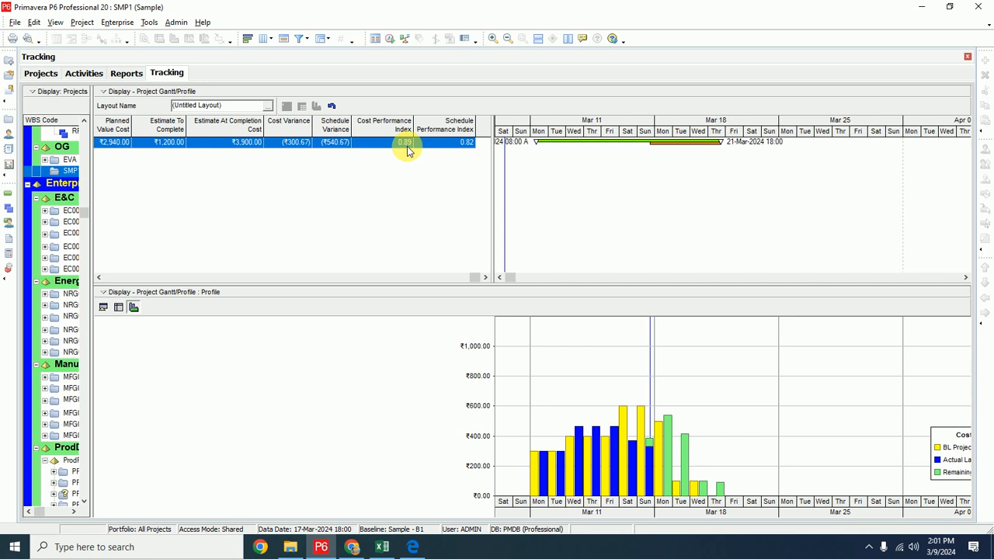
{"action": "left_click", "coordinate": [99, 277]}
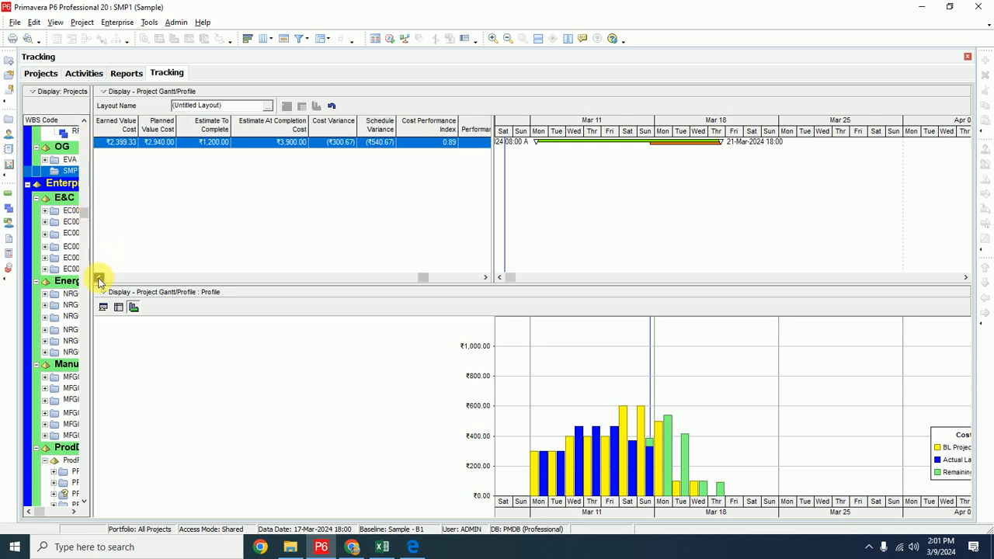
{"action": "left_click", "coordinate": [99, 277]}
{"action": "left_click", "coordinate": [98, 277]}
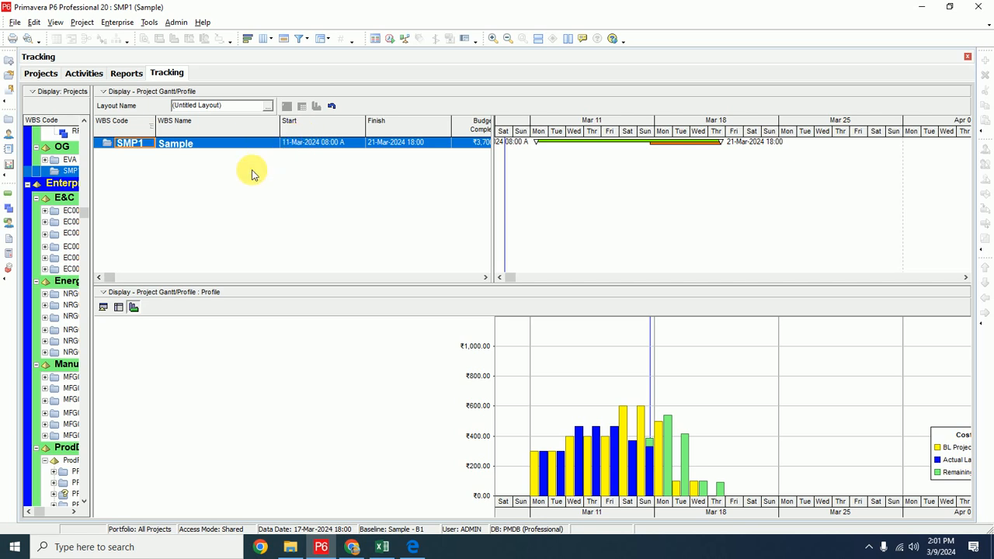
Step: Check the CV, SV, CPI and SPI calculations in Google Sheets against the Sample project's tracking columns in Primavera P6
{"action": "left_click", "coordinate": [352, 546]}
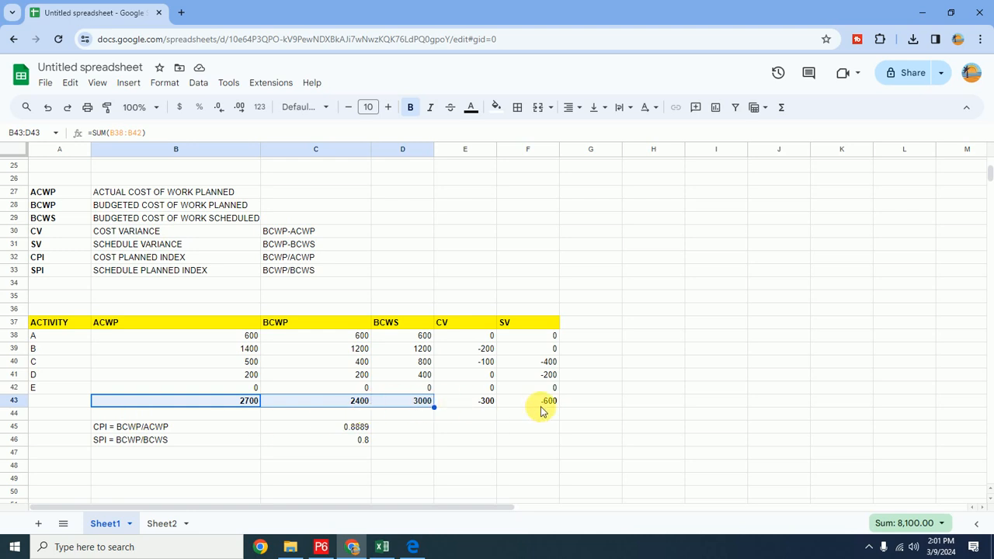
{"action": "key", "text": "alt+Tab"}
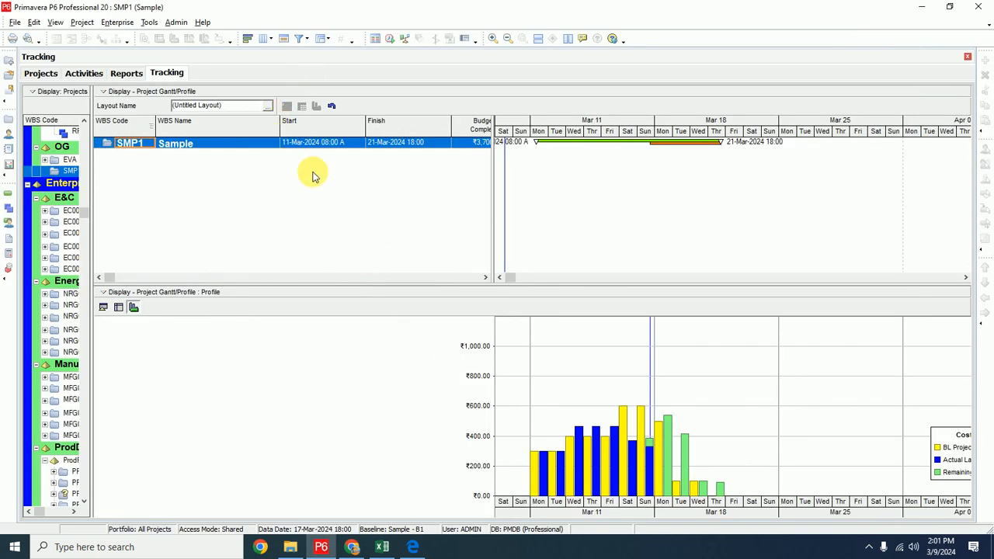
{"action": "left_click", "coordinate": [486, 277]}
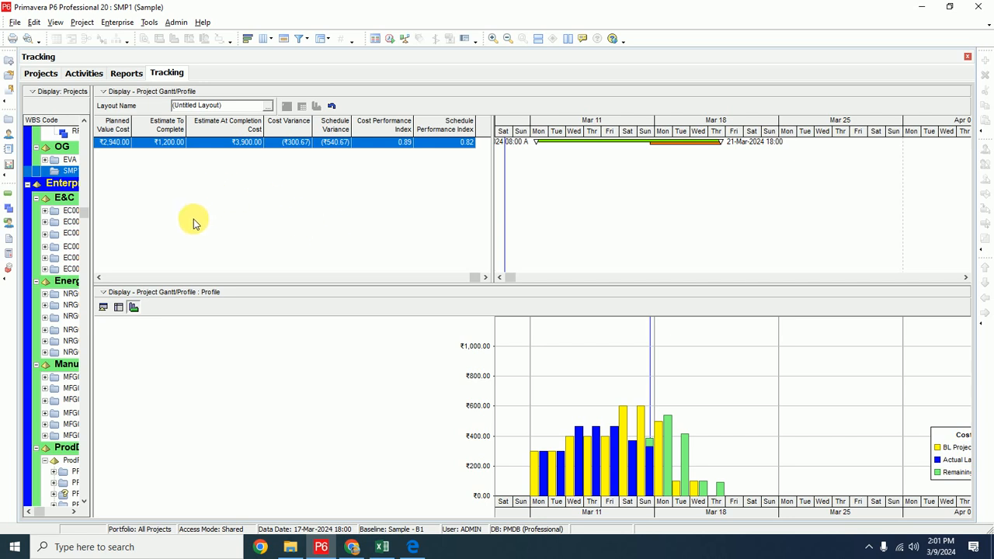
Step: Show the project spreadsheet below the Gantt chart and open its field selection with the available fields grouped as a list
{"action": "left_click", "coordinate": [118, 307]}
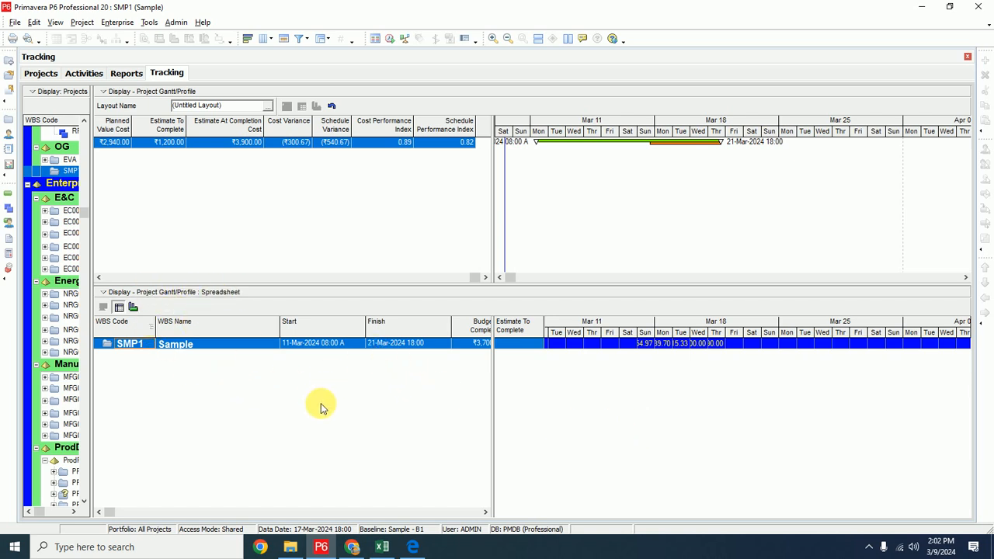
{"action": "right_click", "coordinate": [688, 387]}
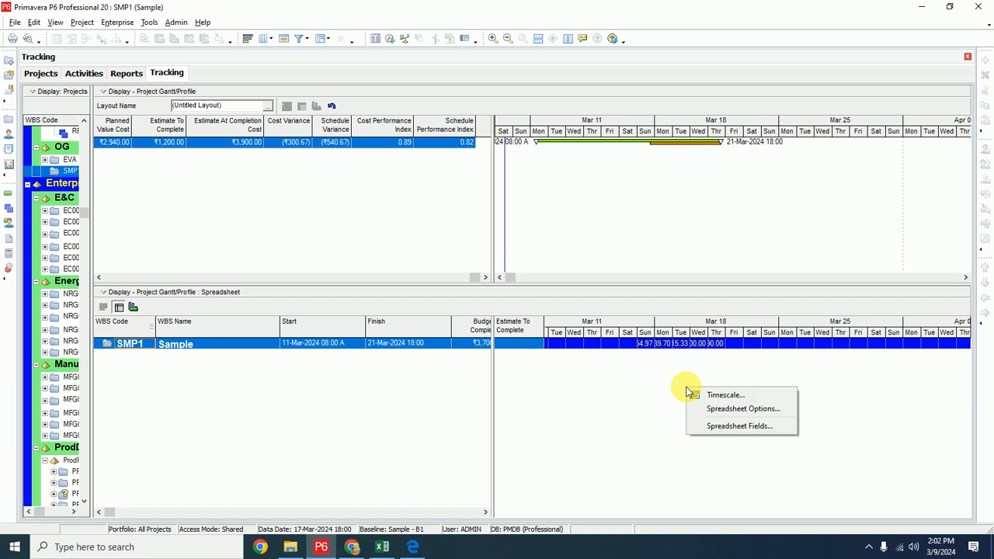
{"action": "left_click", "coordinate": [750, 430]}
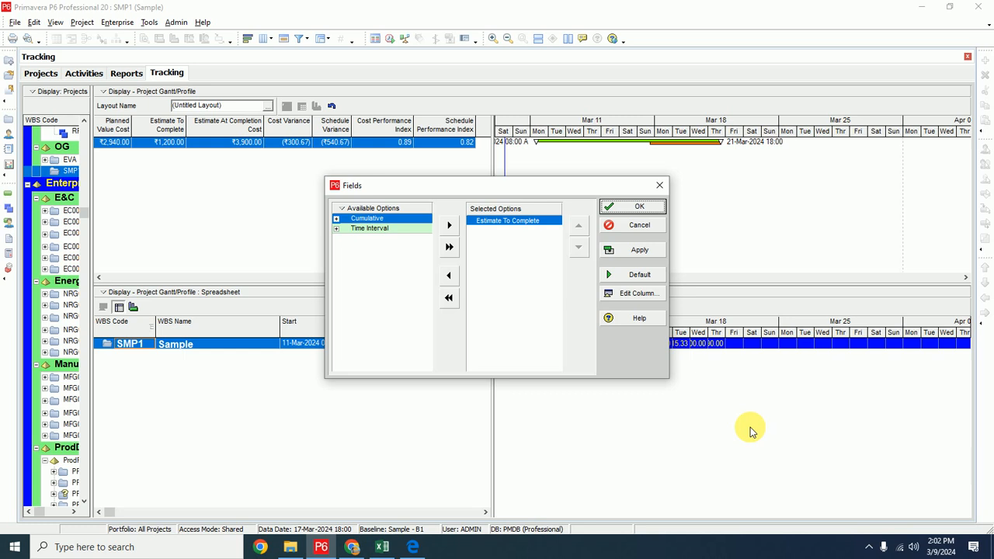
{"action": "left_click_drag", "start_coordinate": [484, 177], "coordinate": [292, 165]}
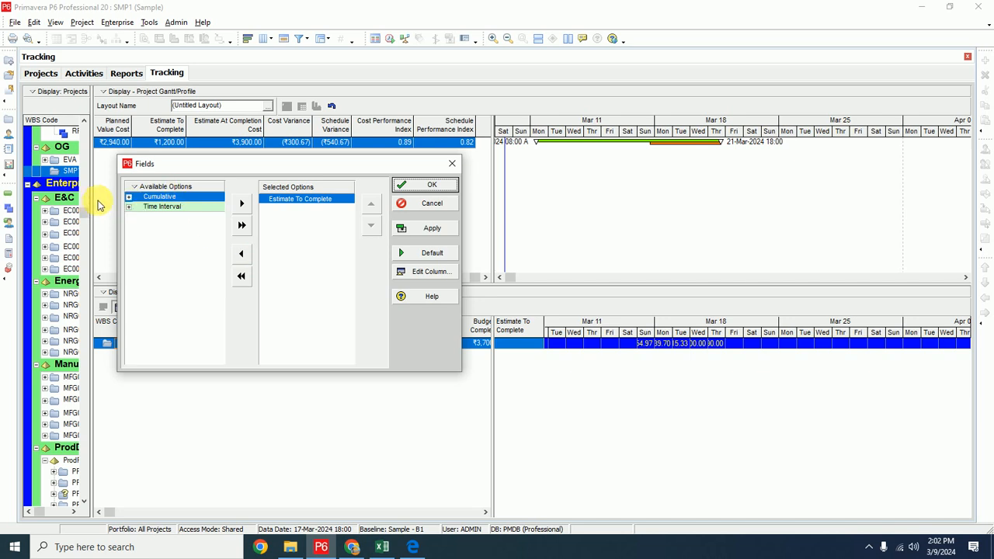
{"action": "right_click", "coordinate": [160, 193]}
{"action": "mouse_move", "coordinate": [254, 238]}
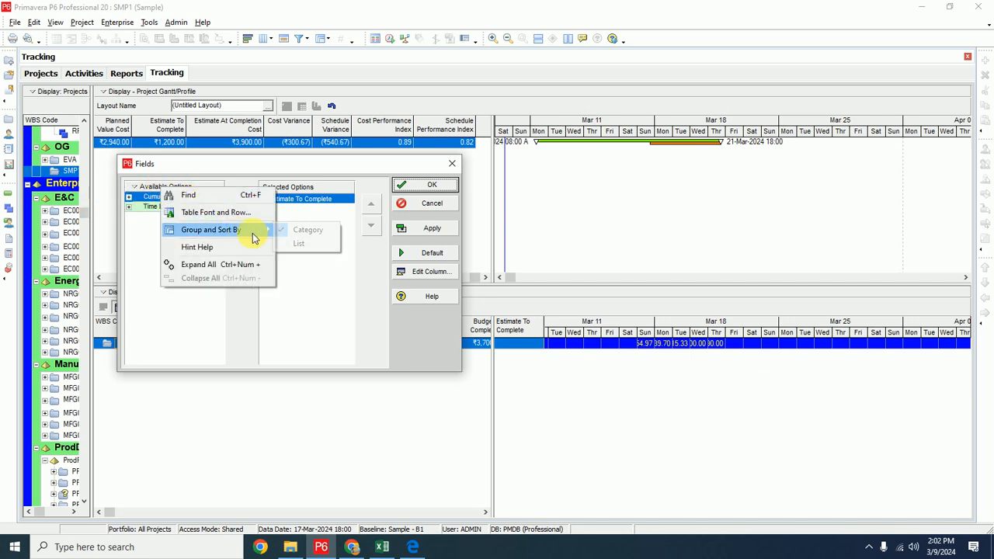
{"action": "left_click", "coordinate": [298, 243]}
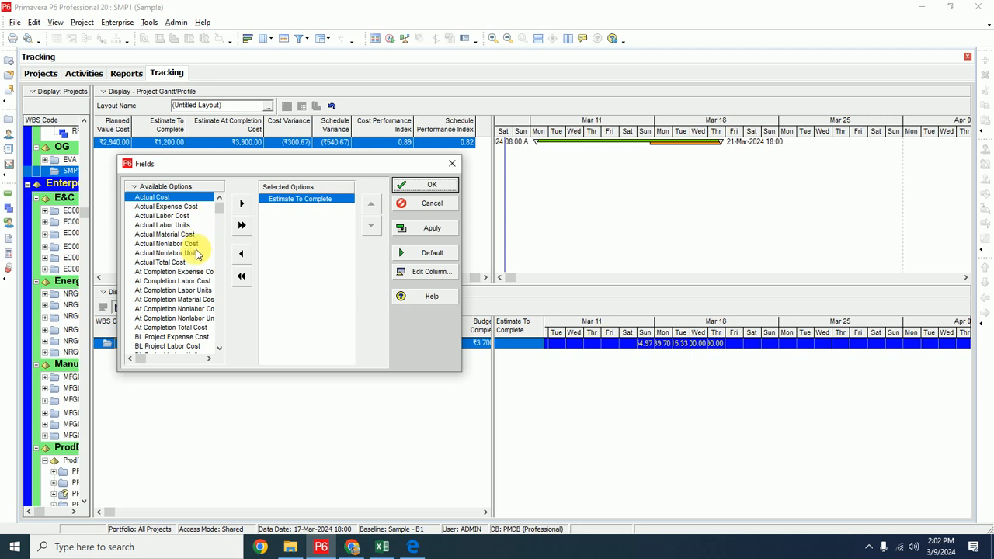
Step: Add Actual Cost and Earned Value Cost to the spreadsheet's selected fields
{"action": "mouse_move", "coordinate": [218, 210]}
{"action": "left_mouse_down"}
{"action": "mouse_move", "coordinate": [218, 239]}
{"action": "mouse_move", "coordinate": [219, 202]}
{"action": "left_mouse_up"}
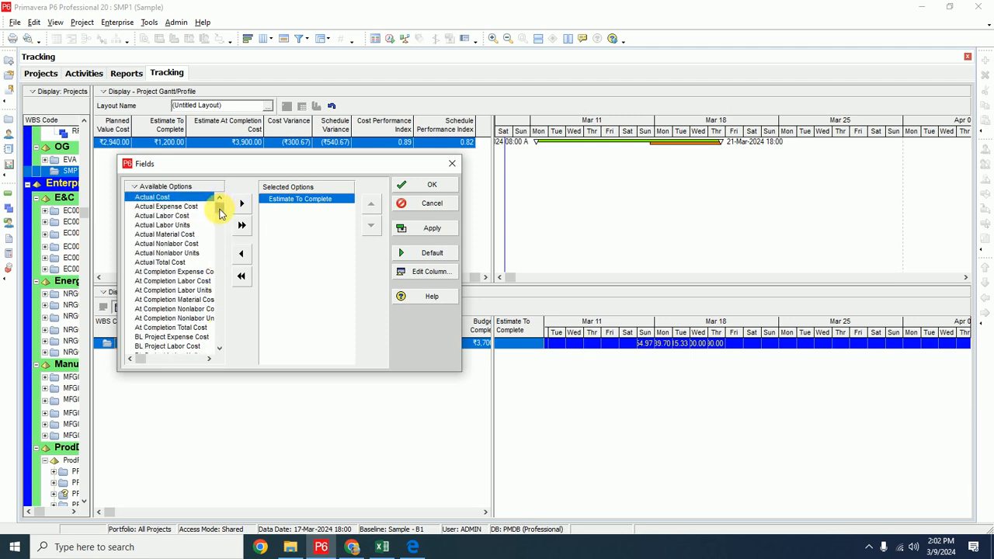
{"action": "left_click", "coordinate": [241, 203]}
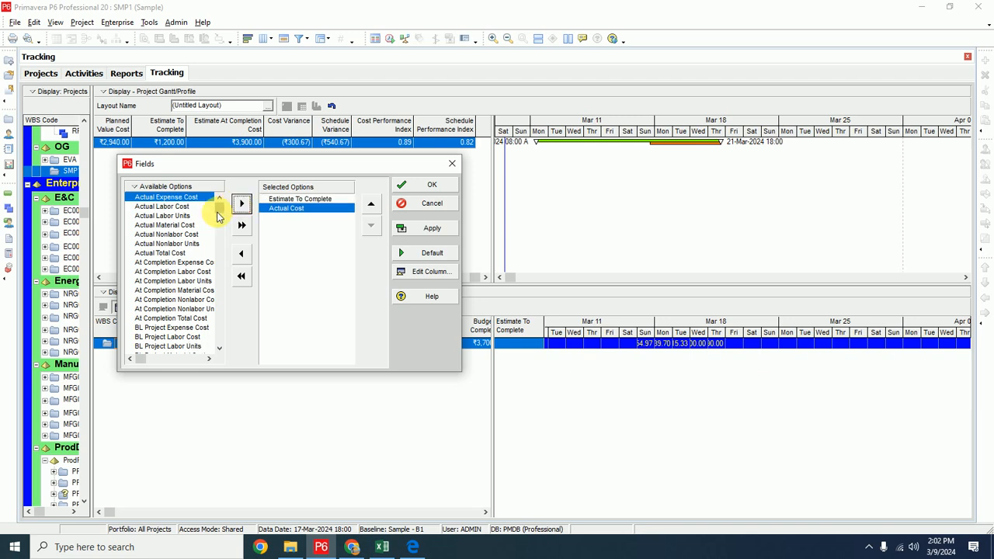
{"action": "left_click_drag", "start_coordinate": [217, 215], "coordinate": [225, 301]}
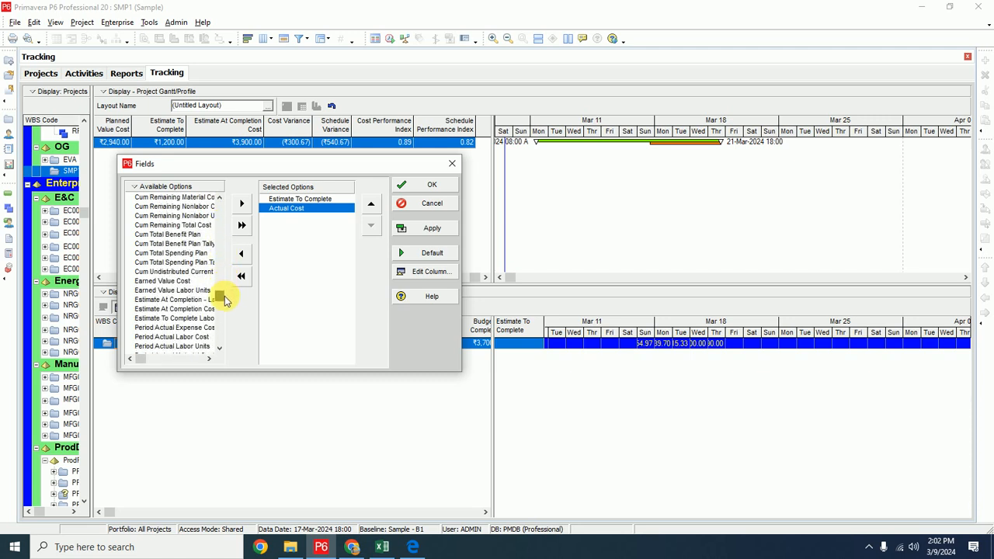
{"action": "left_click", "coordinate": [173, 280]}
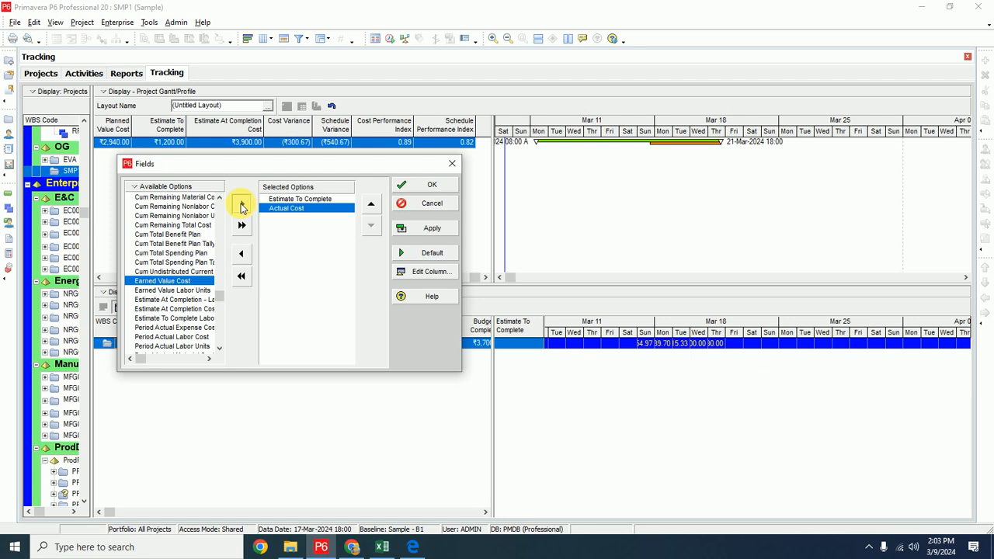
{"action": "left_click", "coordinate": [241, 206]}
Step: Add At Completion Total Cost and Actual Total Cost to the spreadsheet's selected fields
{"action": "left_click_drag", "start_coordinate": [216, 300], "coordinate": [218, 343]}
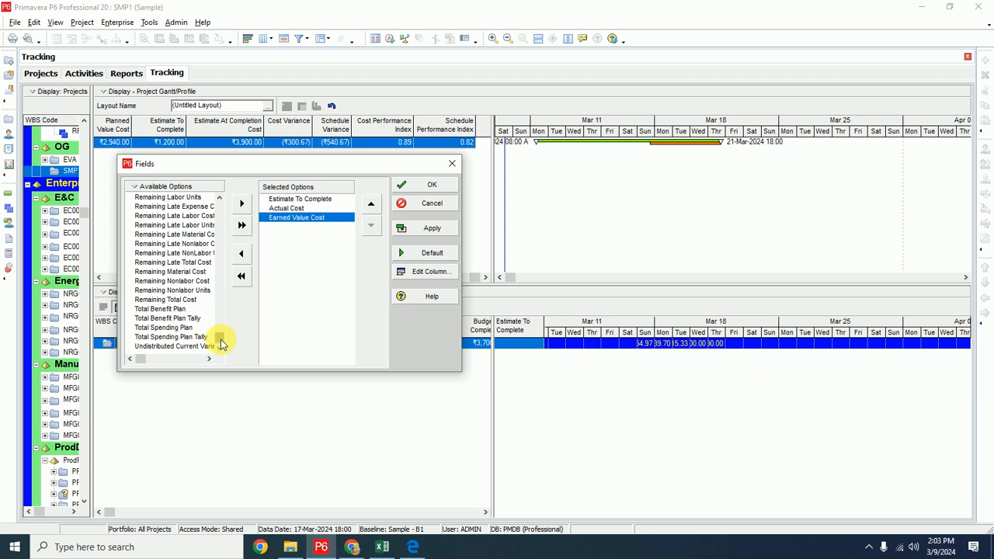
{"action": "left_click_drag", "start_coordinate": [221, 343], "coordinate": [236, 204]}
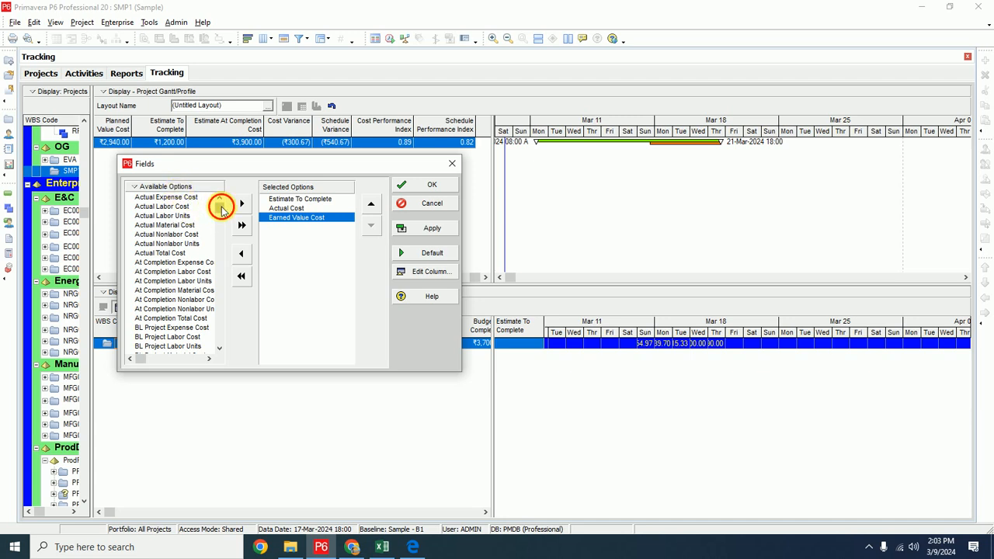
{"action": "left_click_drag", "start_coordinate": [221, 208], "coordinate": [220, 215]}
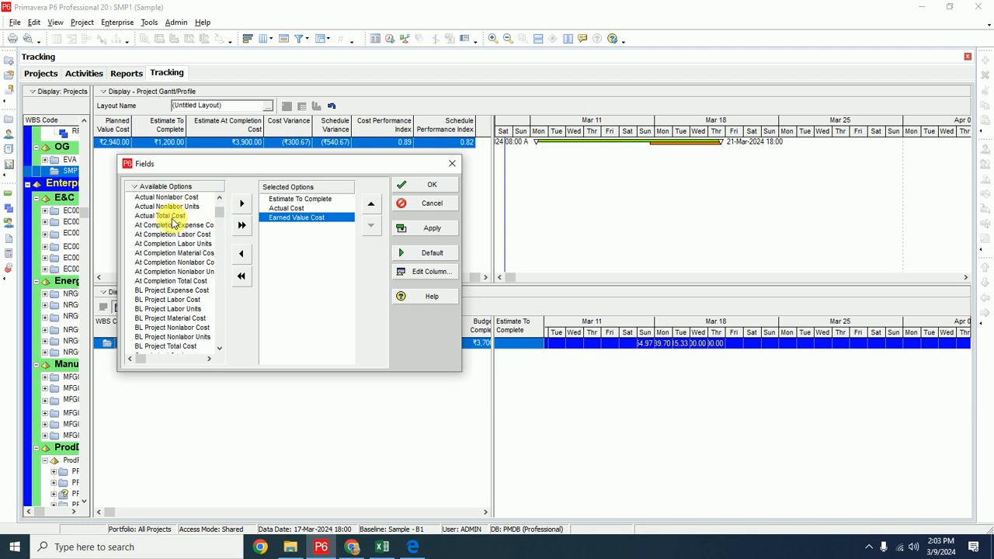
{"action": "left_click", "coordinate": [177, 280]}
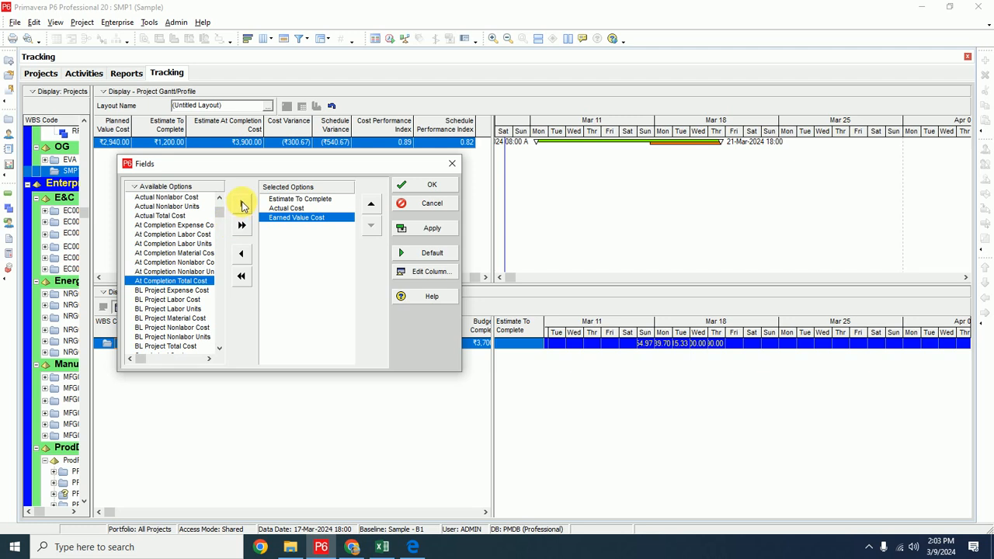
{"action": "left_click", "coordinate": [243, 205]}
{"action": "left_click", "coordinate": [159, 215]}
{"action": "left_click", "coordinate": [240, 205]}
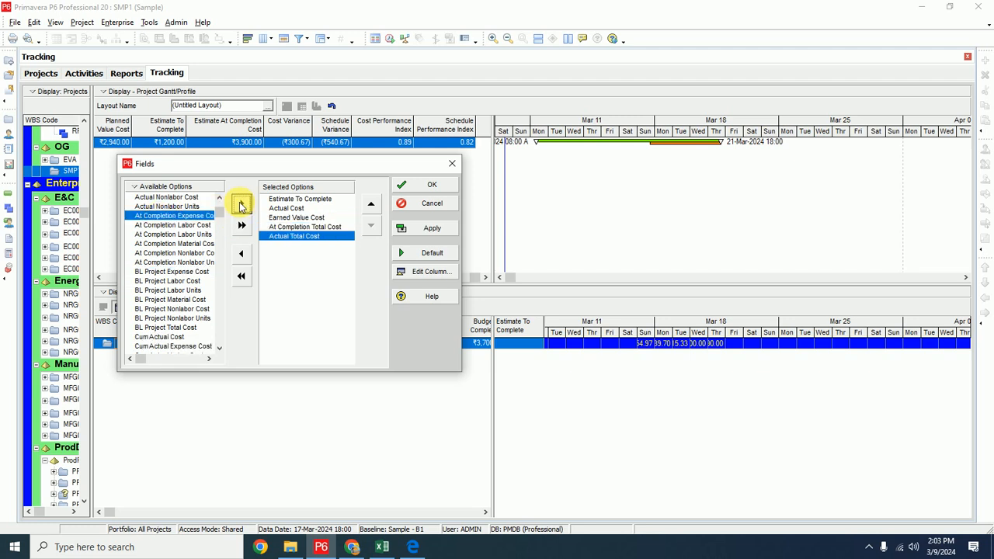
Step: Remove Actual Cost from the spreadsheet's selected fields and add Cum Earned Value Cost after Earned Value Cost
{"action": "left_click", "coordinate": [287, 209]}
{"action": "left_click", "coordinate": [242, 254]}
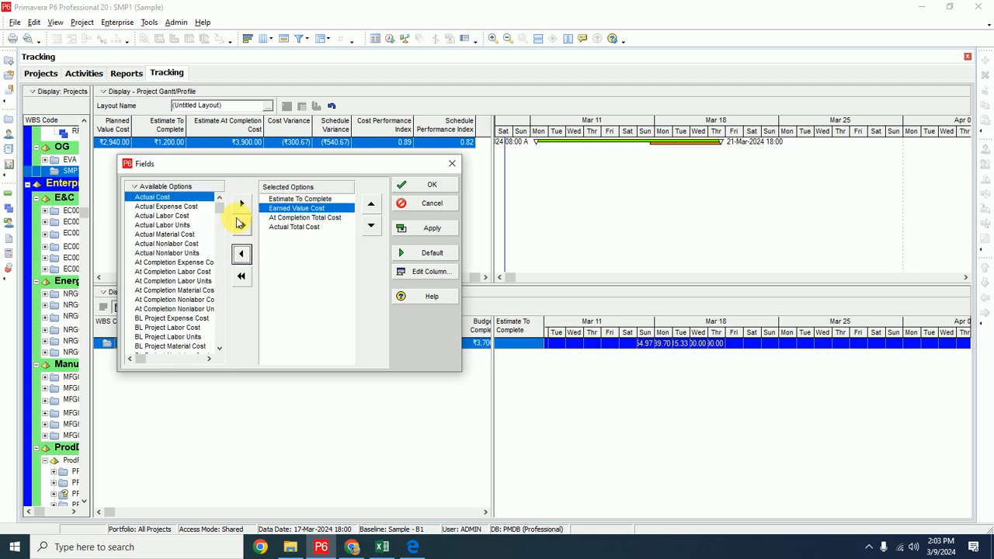
{"action": "left_click_drag", "start_coordinate": [222, 205], "coordinate": [220, 242]}
{"action": "left_click", "coordinate": [188, 329]}
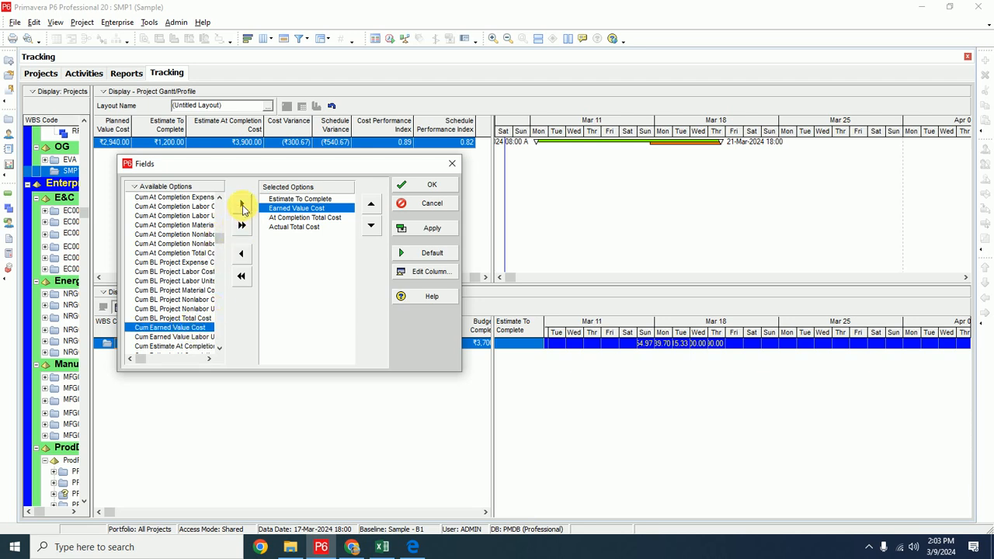
{"action": "left_click", "coordinate": [242, 205]}
Step: Apply the selected fields to the spreadsheet and widen its field-name column slightly
{"action": "left_click_drag", "start_coordinate": [221, 242], "coordinate": [222, 286]}
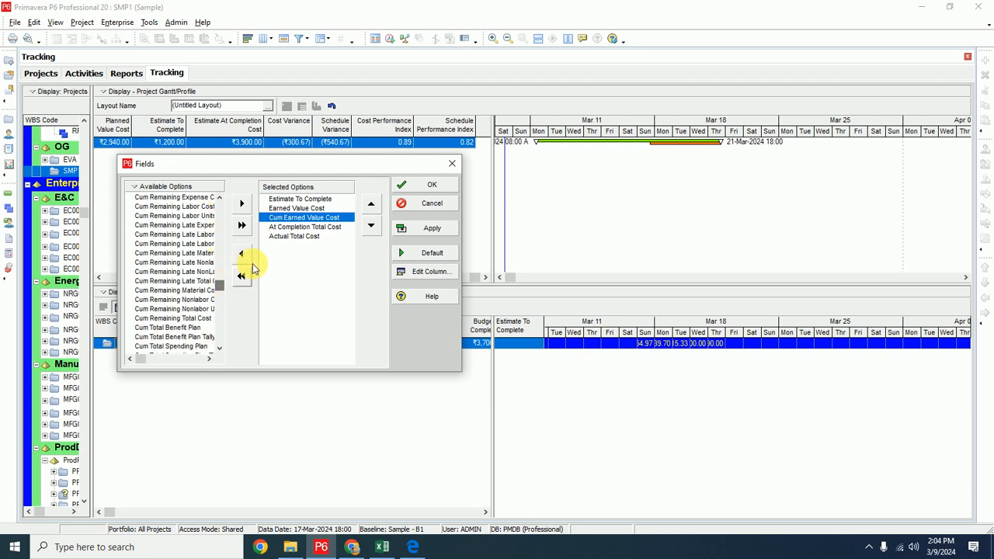
{"action": "left_click", "coordinate": [418, 227]}
{"action": "left_click", "coordinate": [430, 188]}
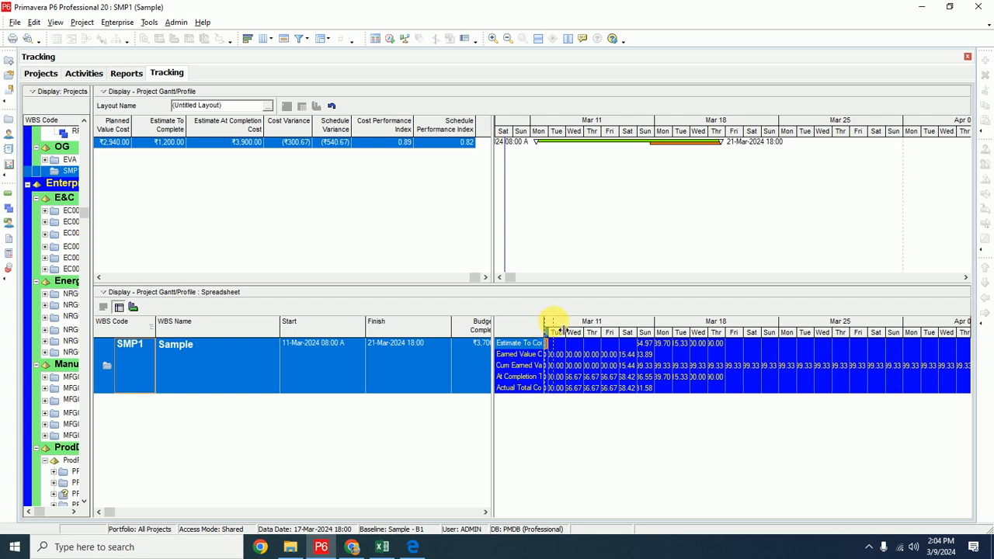
{"action": "left_click_drag", "start_coordinate": [554, 326], "coordinate": [556, 326]}
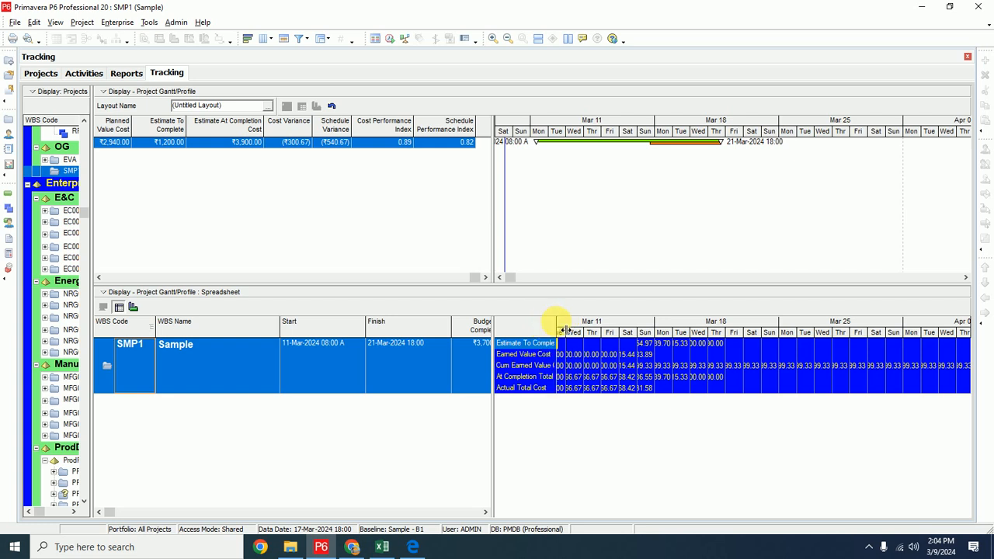
{"action": "left_click", "coordinate": [118, 330]}
{"action": "right_click", "coordinate": [118, 330]}
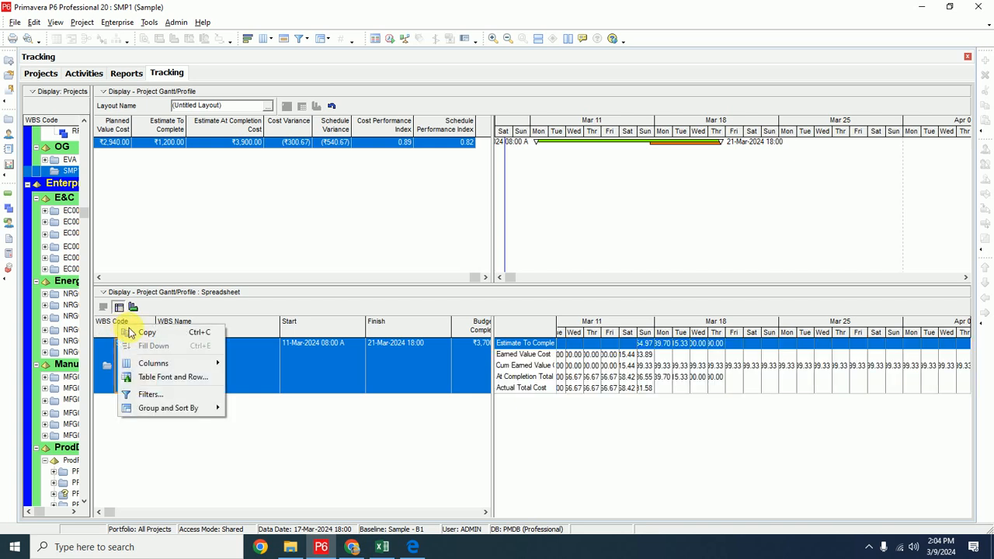
{"action": "left_click", "coordinate": [180, 378]}
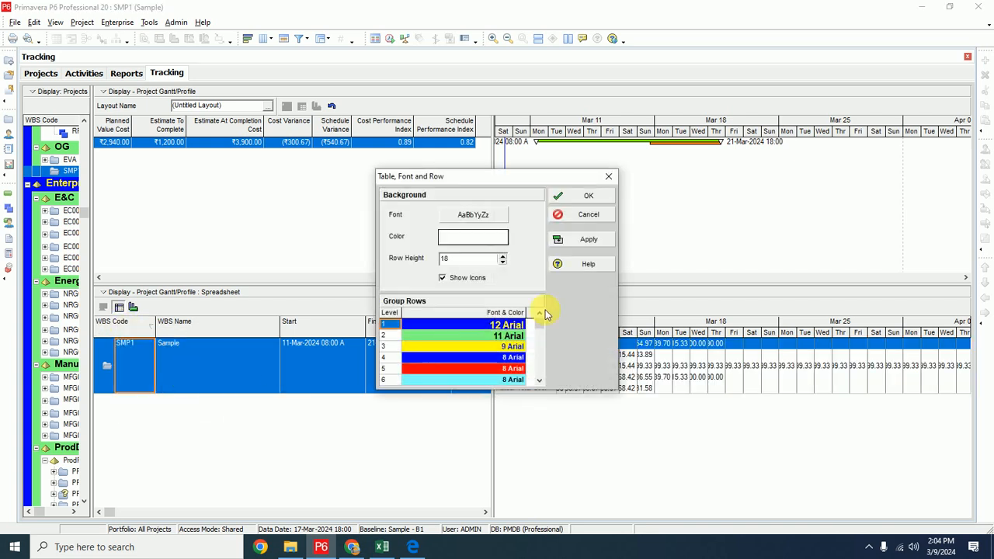
{"action": "left_click", "coordinate": [604, 178]}
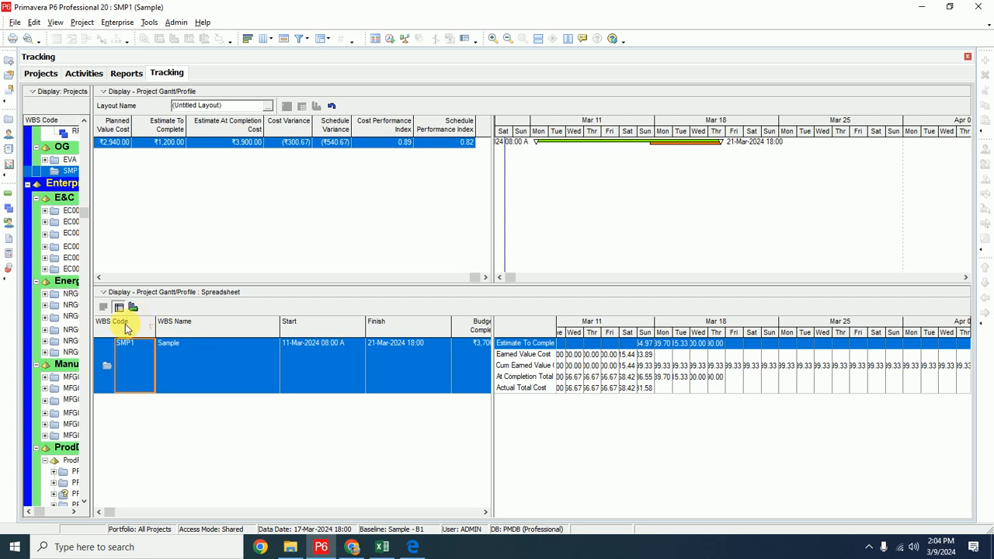
Step: Open the spreadsheet table's custom Group and Sort settings and look through the available Group By fields
{"action": "right_click", "coordinate": [126, 325]}
{"action": "mouse_move", "coordinate": [219, 410]}
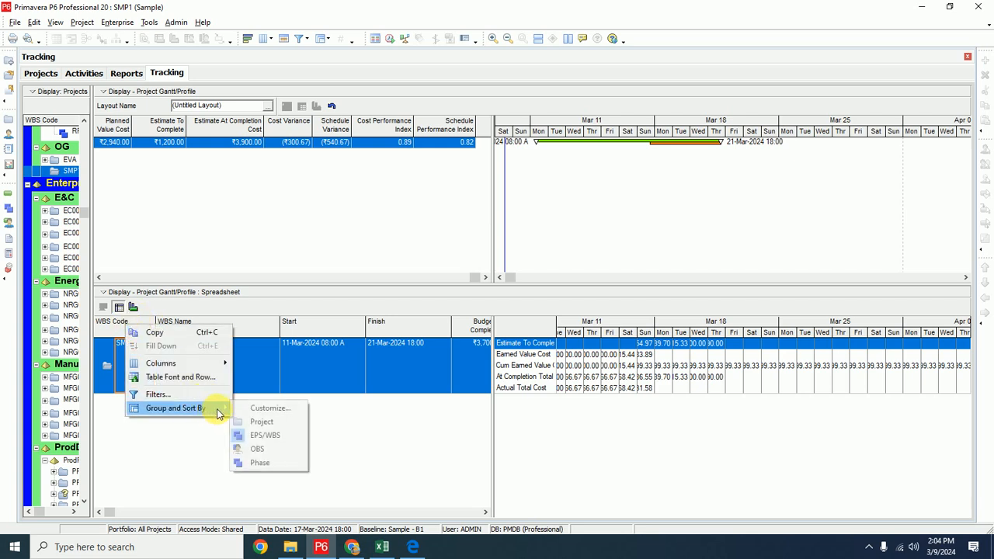
{"action": "left_click", "coordinate": [264, 409]}
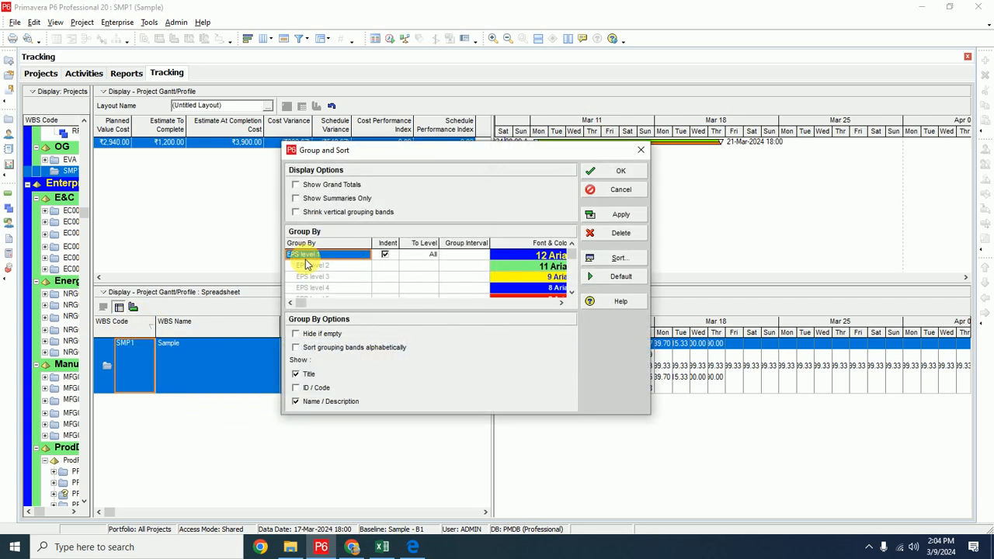
{"action": "left_click", "coordinate": [367, 256]}
{"action": "left_click", "coordinate": [365, 254]}
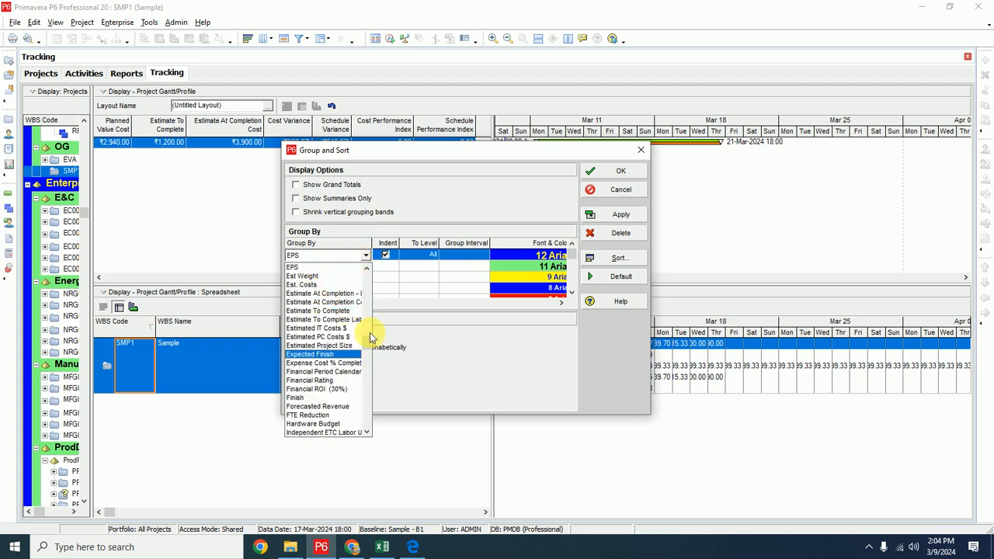
{"action": "left_click_drag", "start_coordinate": [368, 342], "coordinate": [382, 431]}
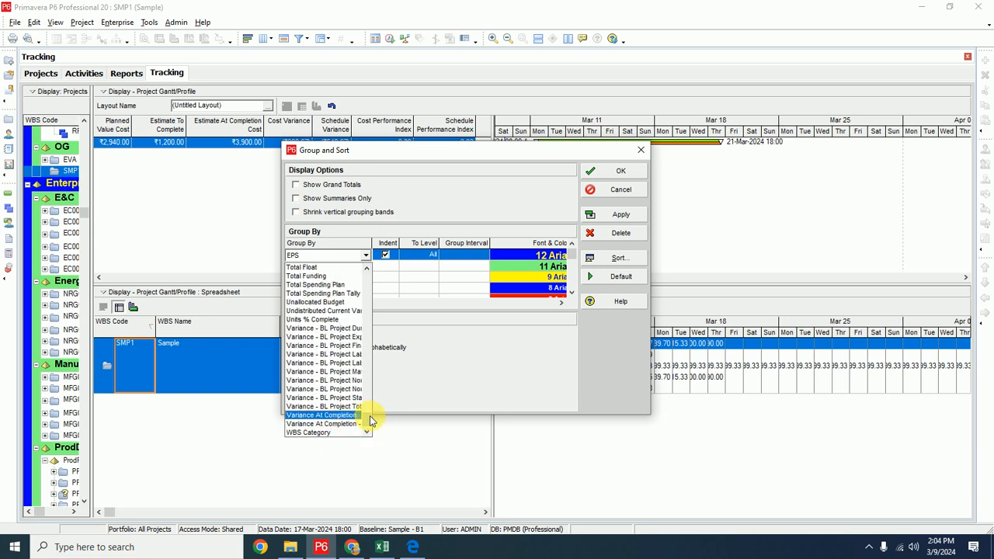
{"action": "left_click", "coordinate": [370, 418]}
{"action": "left_click_drag", "start_coordinate": [370, 419], "coordinate": [378, 259]}
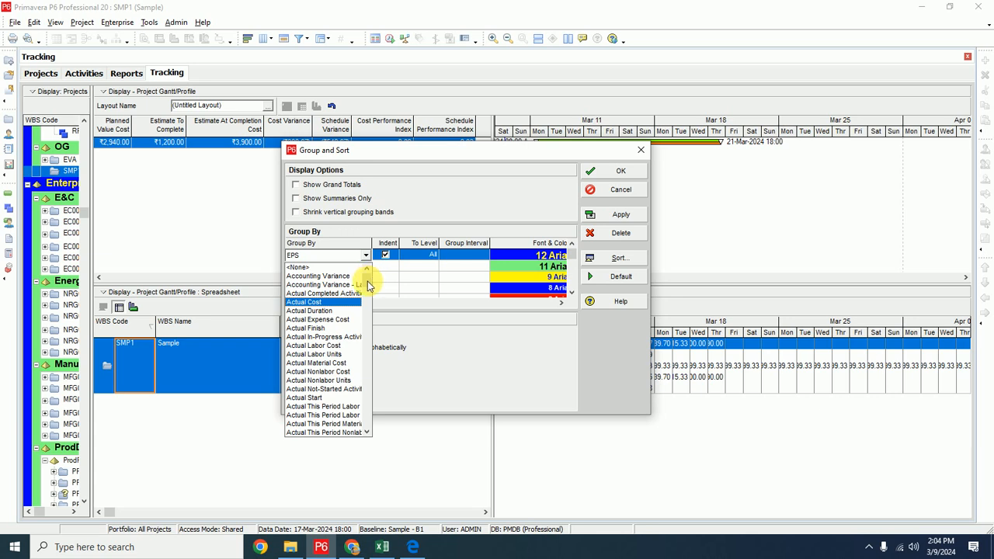
{"action": "left_click_drag", "start_coordinate": [368, 286], "coordinate": [371, 386]}
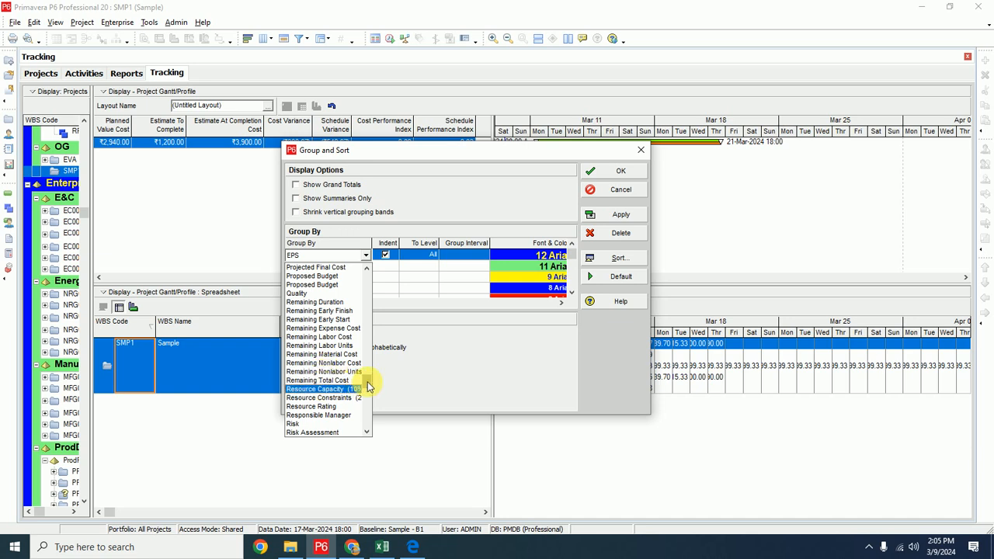
{"action": "left_click_drag", "start_coordinate": [370, 387], "coordinate": [373, 432]}
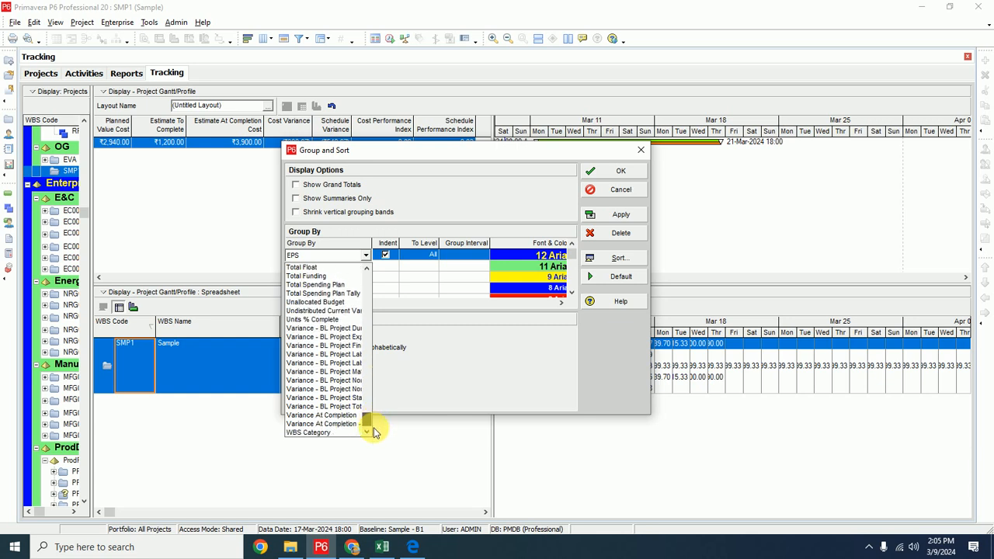
{"action": "key", "text": "r"}
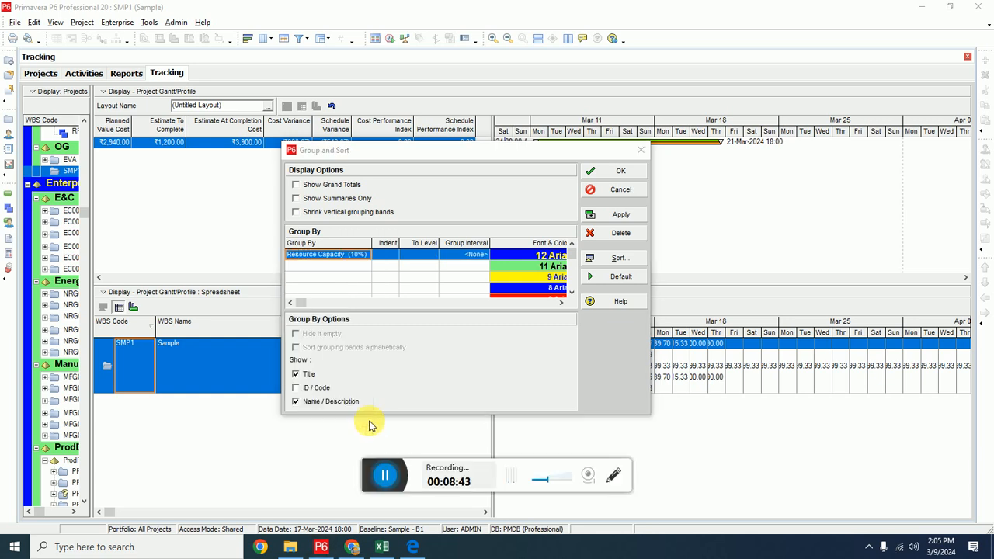
{"action": "key", "text": "Return"}
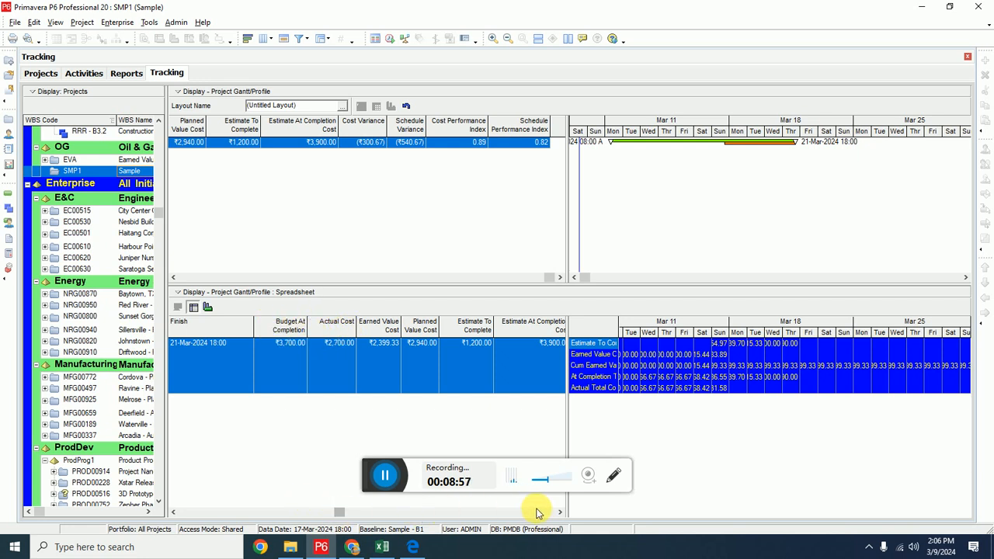
Step: Examine the Sample project's remaining cost and performance index columns in the spreadsheet and display its time-phased cost profile
{"action": "left_click", "coordinate": [560, 511]}
{"action": "left_click", "coordinate": [560, 512]}
{"action": "left_click", "coordinate": [559, 511]}
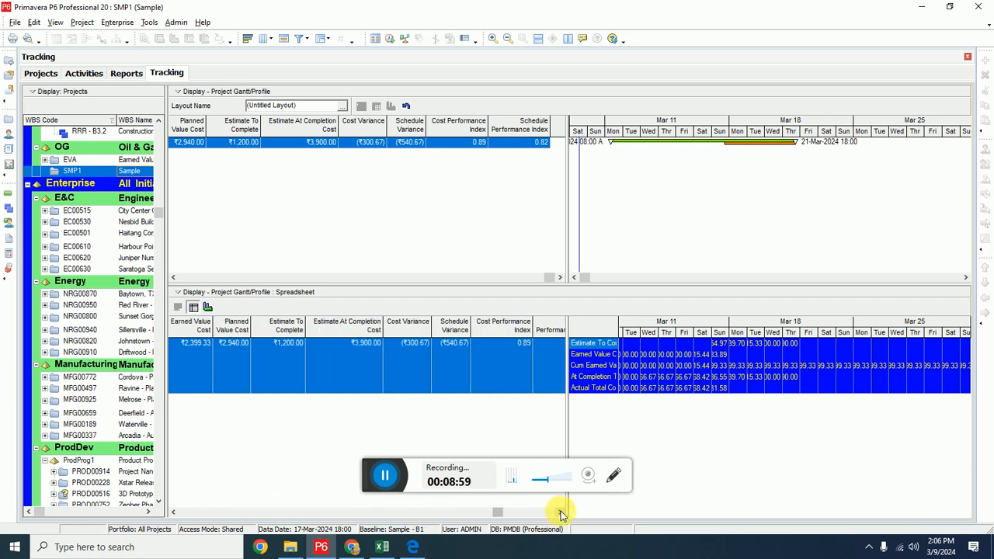
{"action": "left_click", "coordinate": [560, 512]}
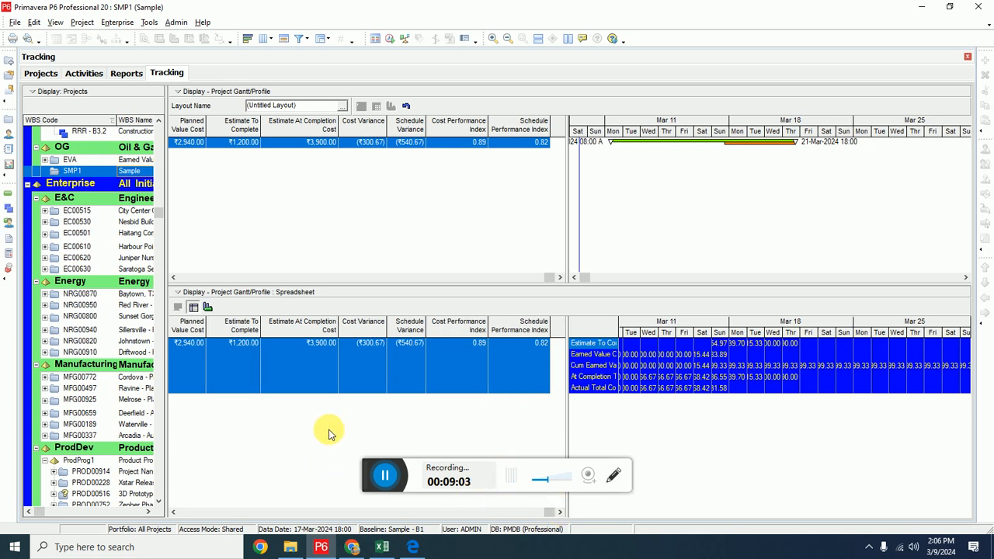
{"action": "left_click", "coordinate": [208, 308]}
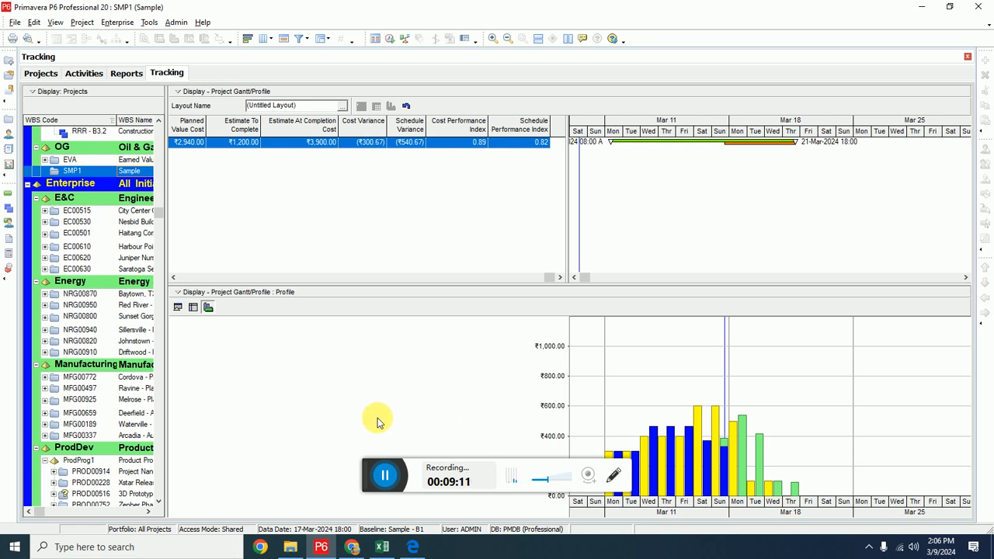
{"action": "left_click", "coordinate": [488, 469]}
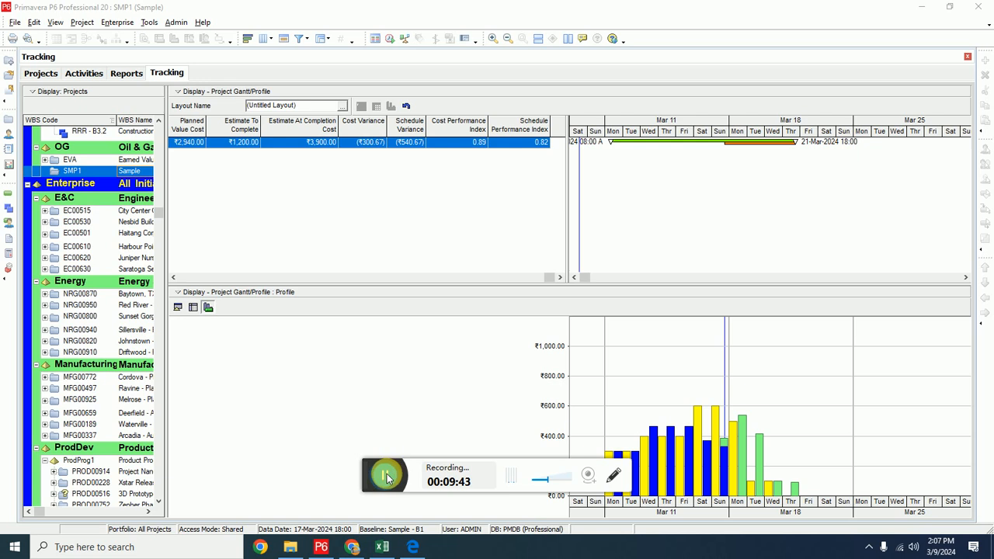
{"action": "left_click", "coordinate": [208, 308]}
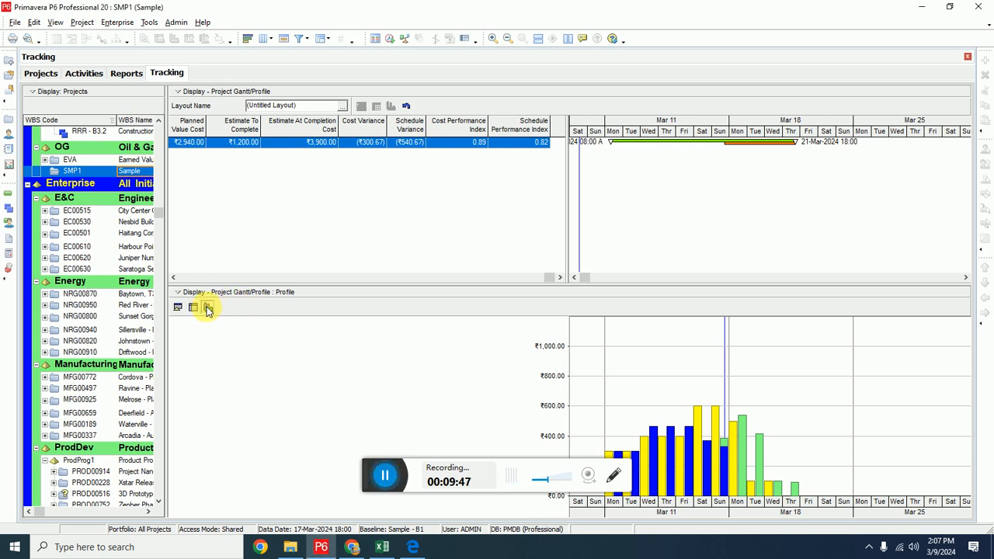
Step: Return the Tracking layout to the spreadsheet display and widen the field-name column to fit the full cost field names
{"action": "left_click", "coordinate": [193, 307]}
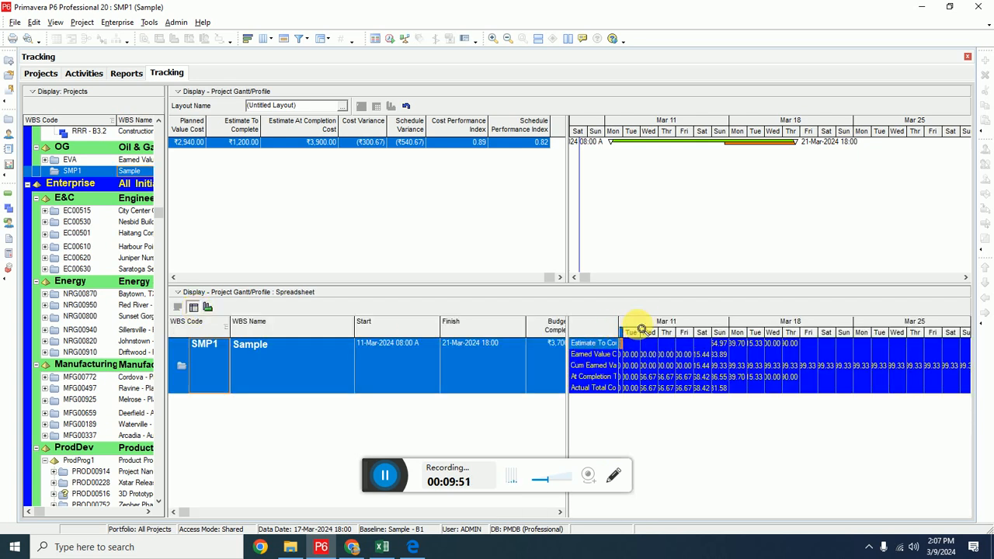
{"action": "left_click_drag", "start_coordinate": [637, 332], "coordinate": [664, 332]}
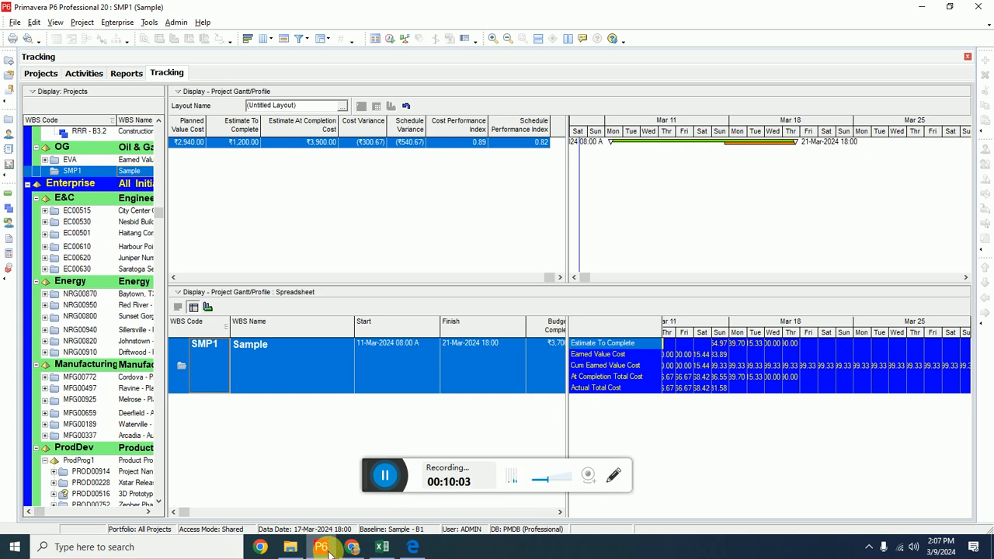
Step: Switch to Google Sheets and review the earned value definitions, formulas and activity calculations in Sheet1
{"action": "left_click", "coordinate": [352, 546]}
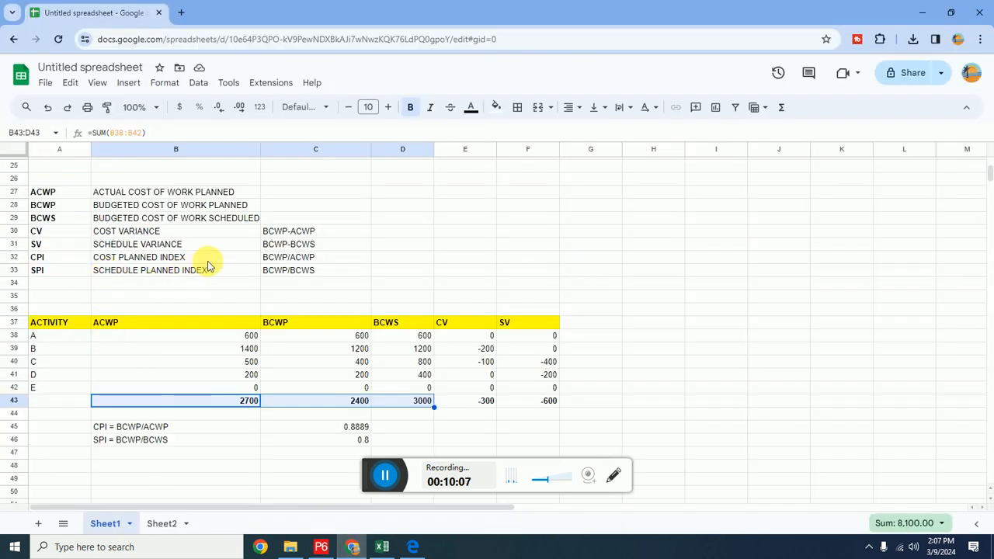
{"action": "scroll", "coordinate": [207, 266], "scroll_direction": "up", "scroll_amount": 5}
{"action": "scroll", "coordinate": [207, 265], "scroll_direction": "down", "scroll_amount": 3}
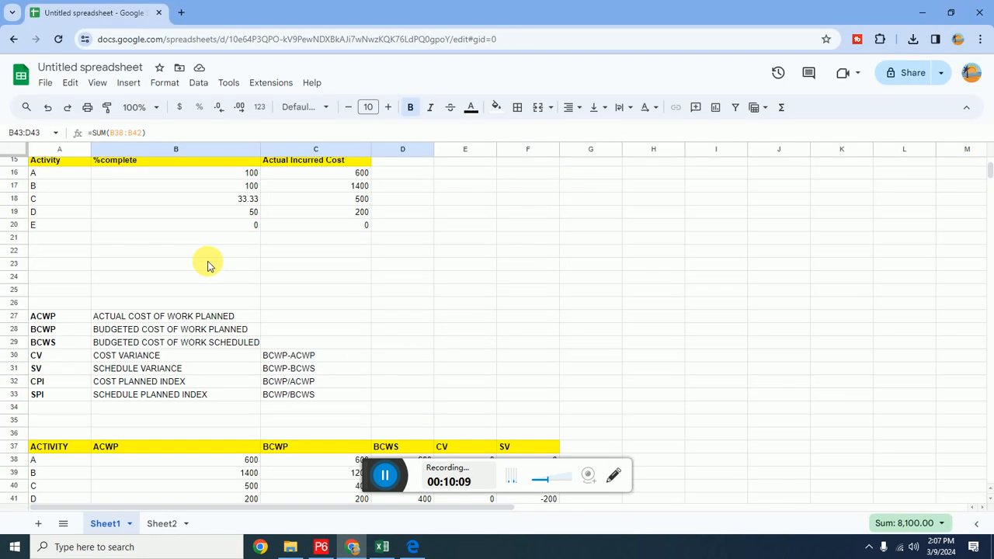
{"action": "scroll", "coordinate": [207, 265], "scroll_direction": "down", "scroll_amount": 2}
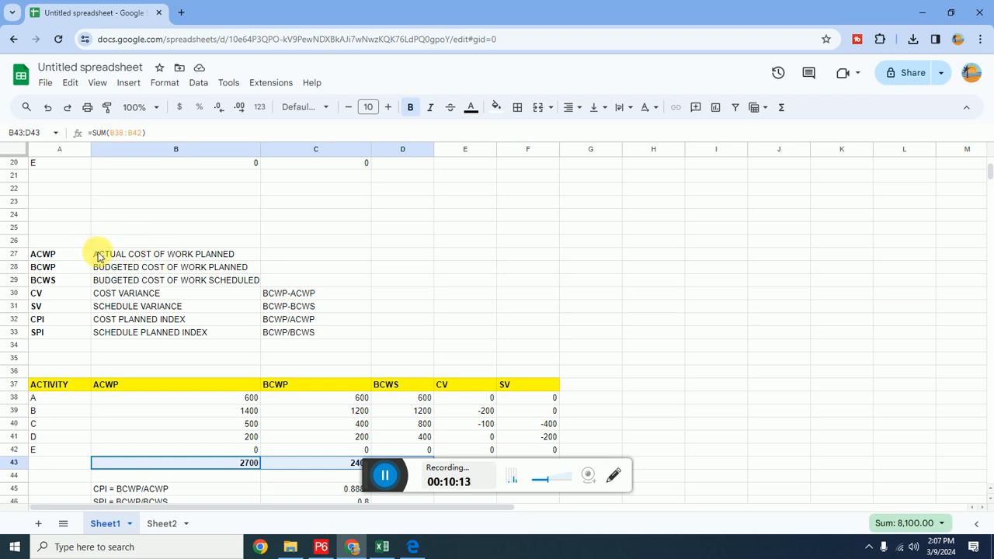
Step: Switch back to Primavera P6 and slightly widen the Gantt and time-phased area beside the columns
{"action": "left_click", "coordinate": [351, 548]}
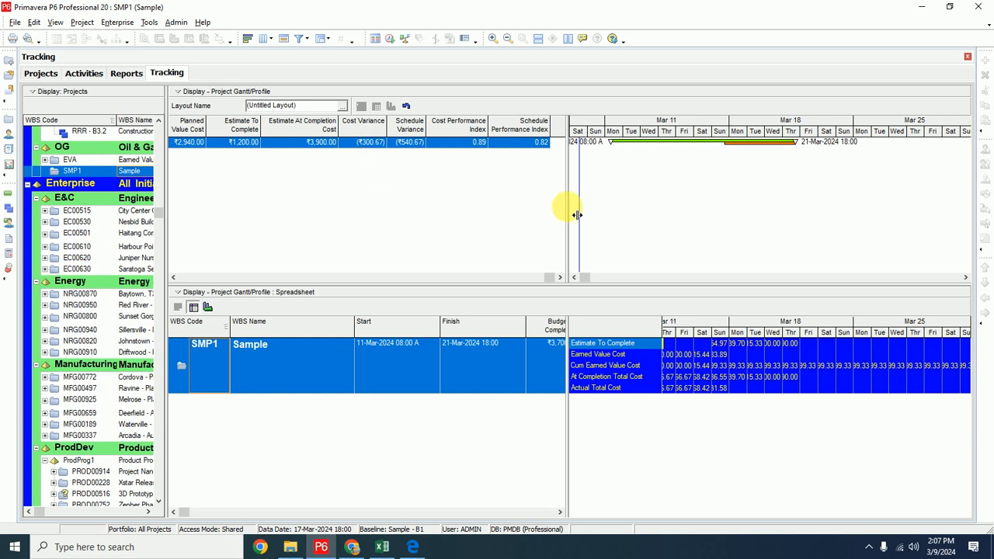
{"action": "left_click_drag", "start_coordinate": [569, 215], "coordinate": [541, 215]}
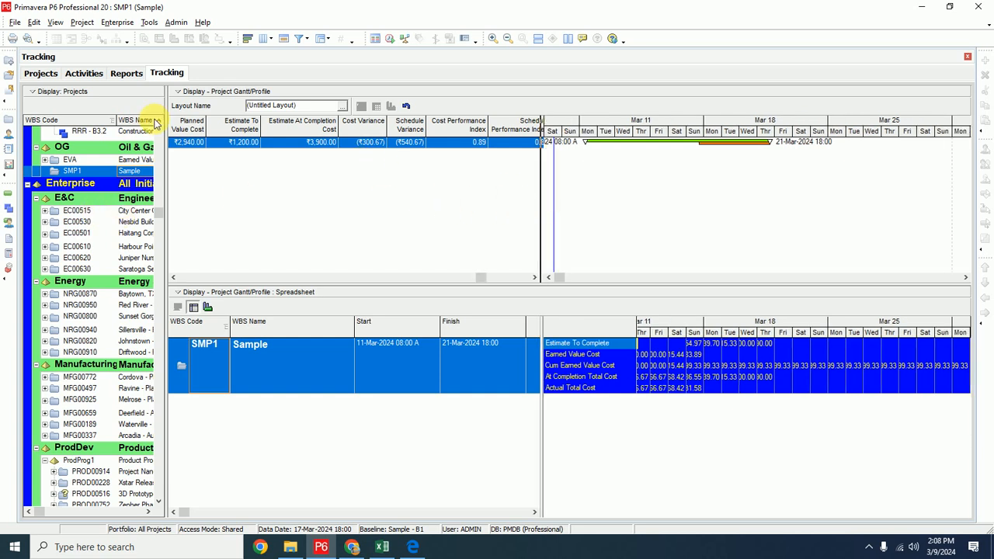
Step: Select the City Center project EC00515 in the project list, view its Project Details and close them
{"action": "left_click", "coordinate": [119, 213]}
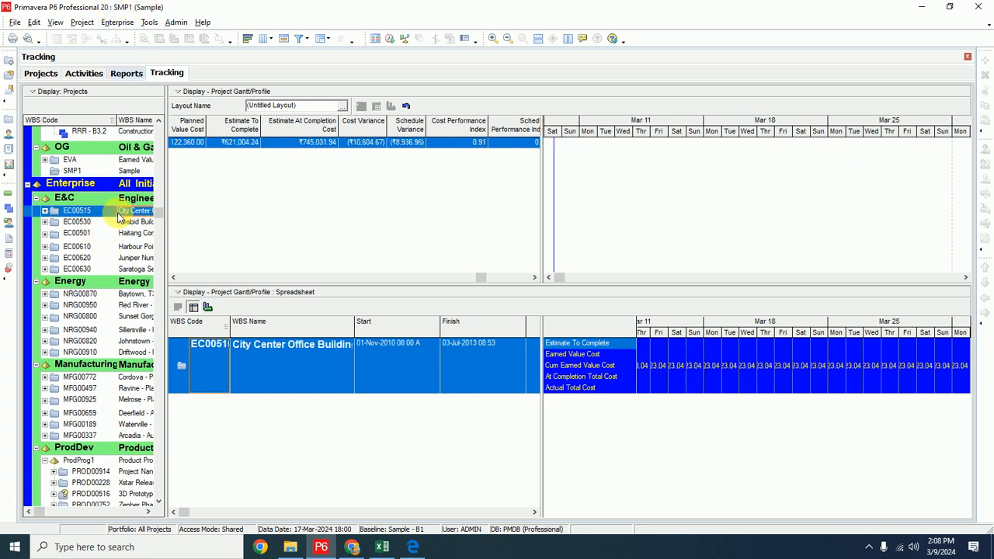
{"action": "right_click", "coordinate": [119, 218]}
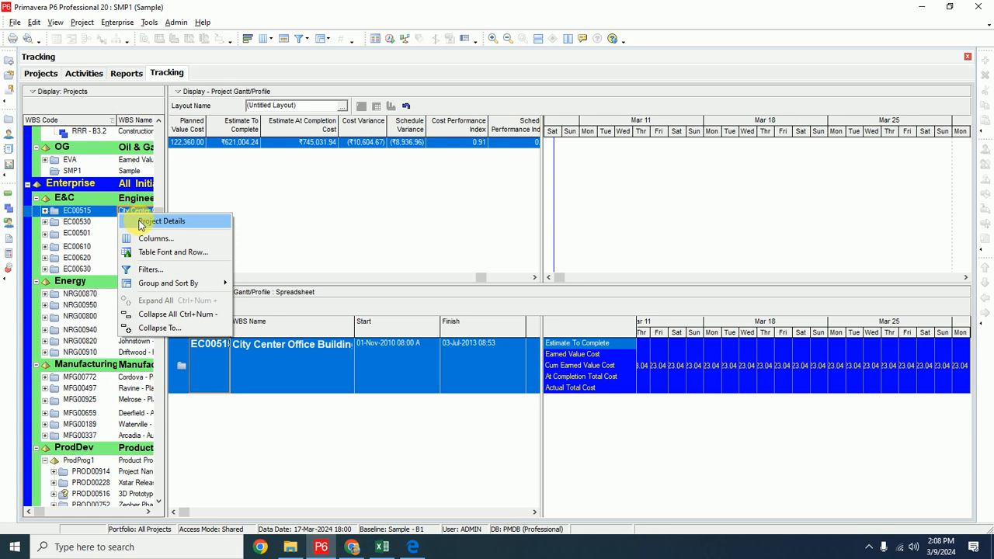
{"action": "left_click", "coordinate": [142, 222]}
{"action": "left_click", "coordinate": [347, 8]}
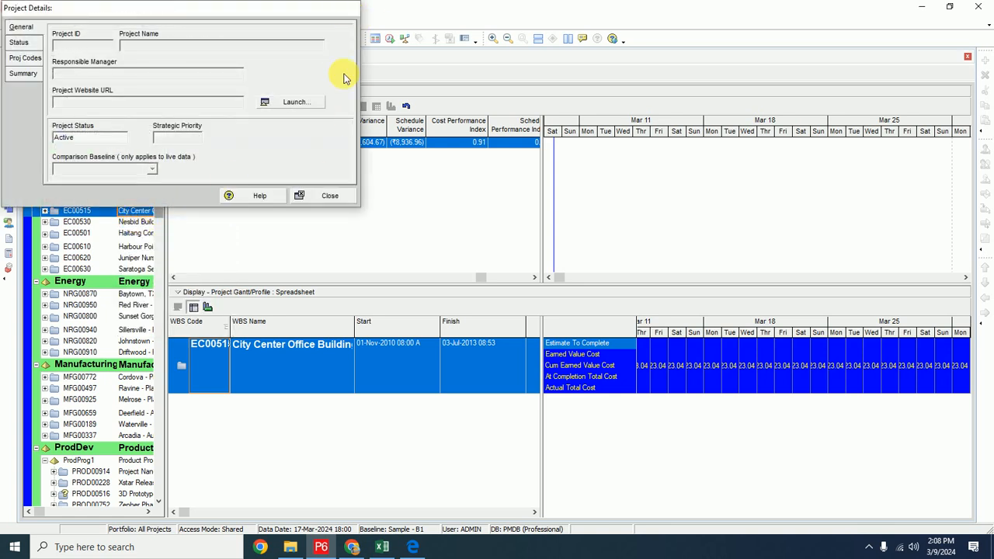
{"action": "left_click", "coordinate": [208, 91]}
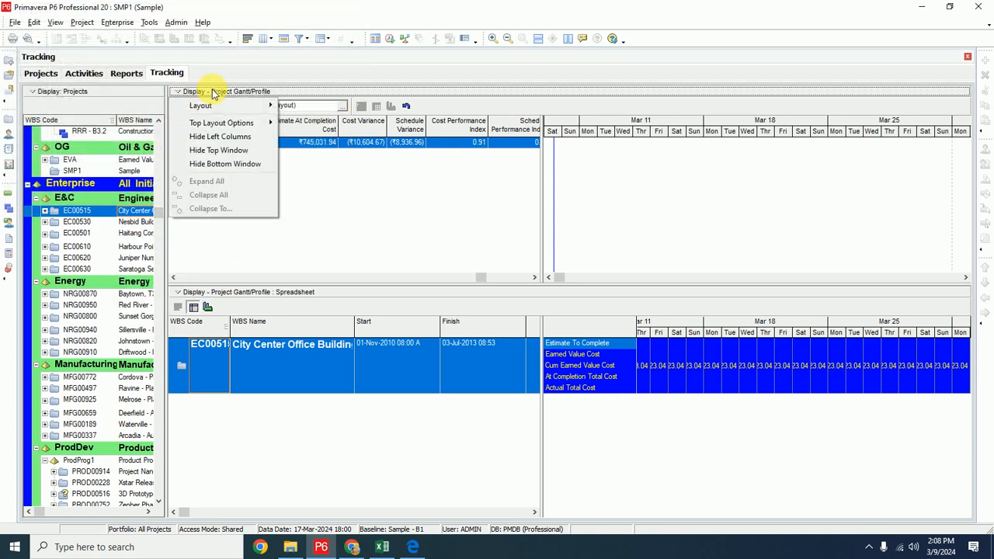
{"action": "mouse_move", "coordinate": [213, 106]}
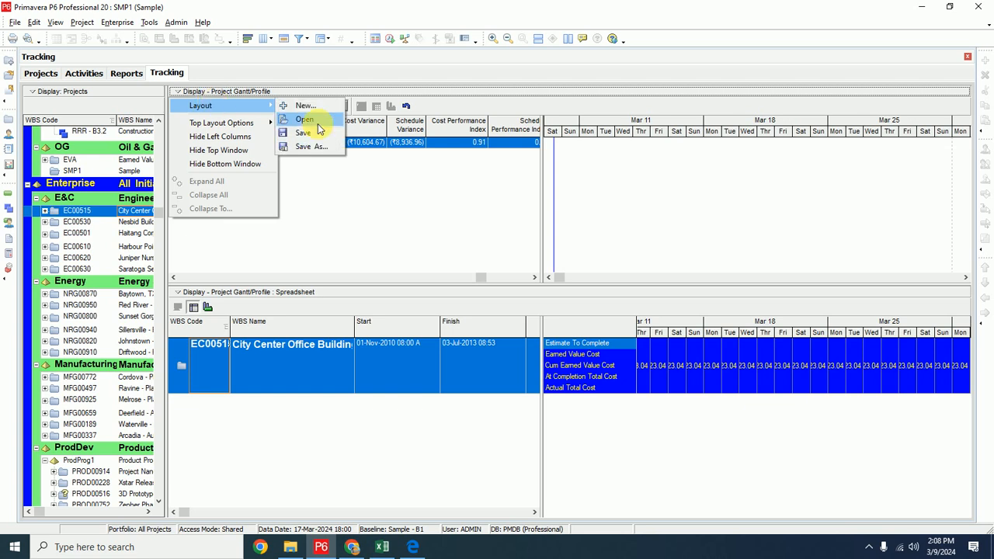
{"action": "left_click", "coordinate": [406, 256]}
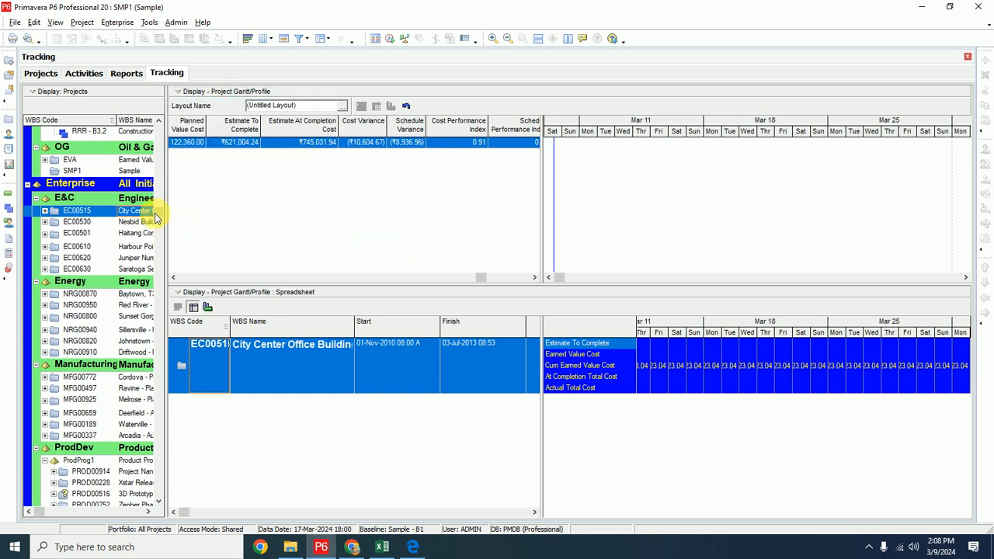
Step: Show the WBS code, name and date columns and select the Nesbid Building Expansion project EC00530 for tracking
{"action": "left_click_drag", "start_coordinate": [486, 277], "coordinate": [182, 278]}
{"action": "left_click", "coordinate": [295, 350]}
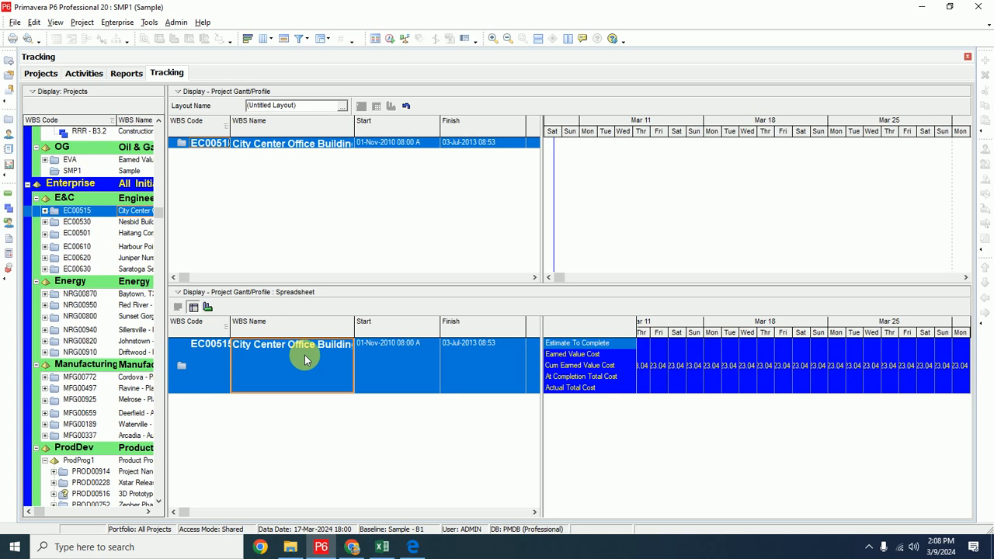
{"action": "left_click", "coordinate": [76, 223]}
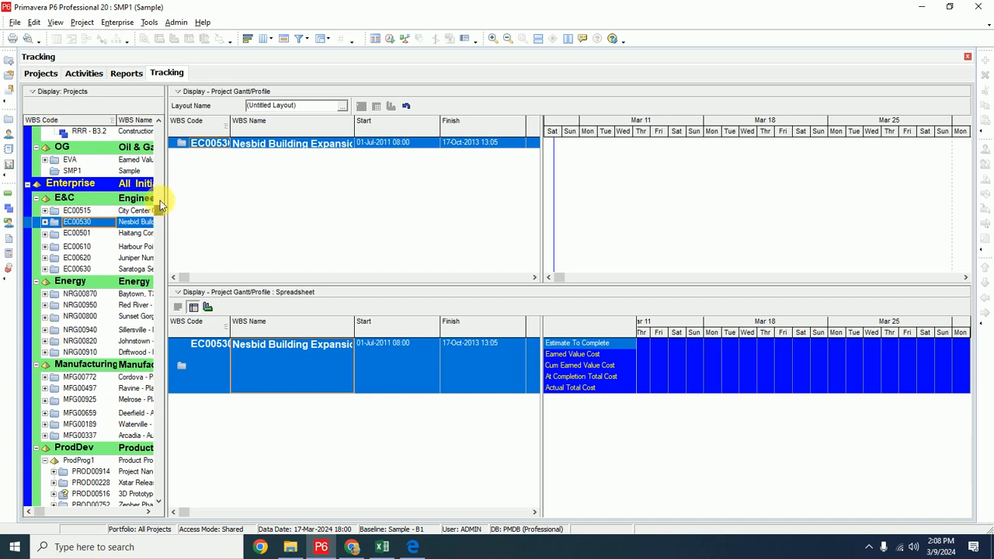
{"action": "left_click_drag", "start_coordinate": [159, 200], "coordinate": [160, 104]}
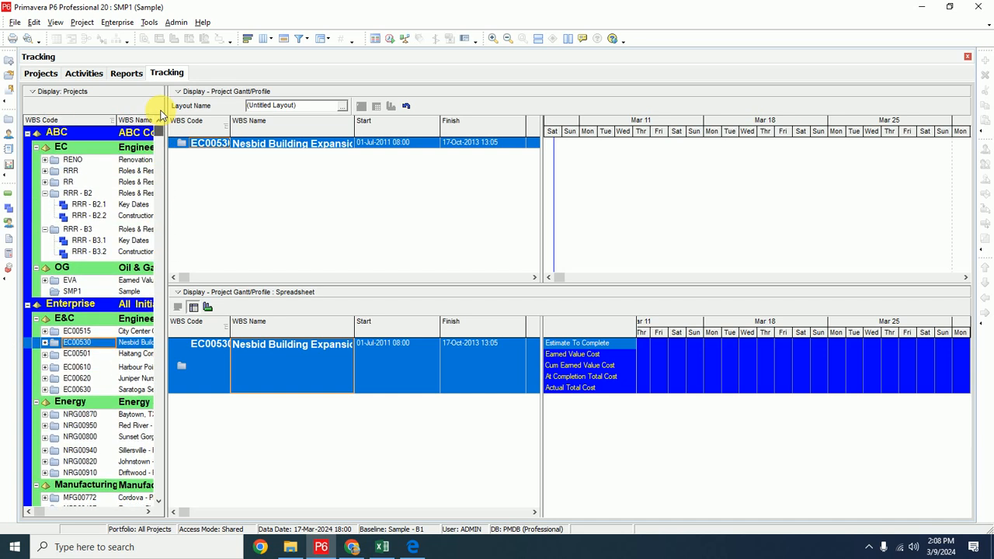
{"action": "right_click", "coordinate": [53, 117]}
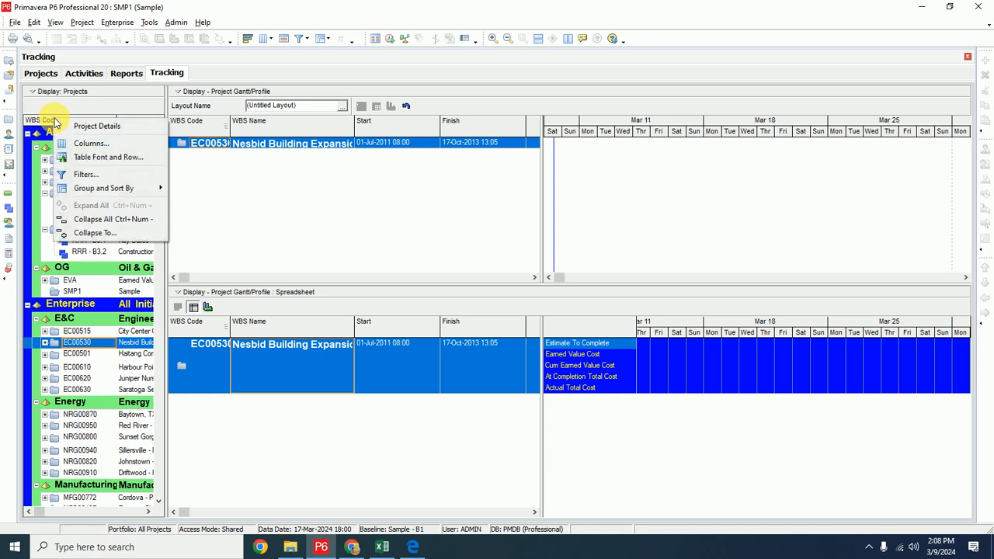
{"action": "mouse_move", "coordinate": [120, 187]}
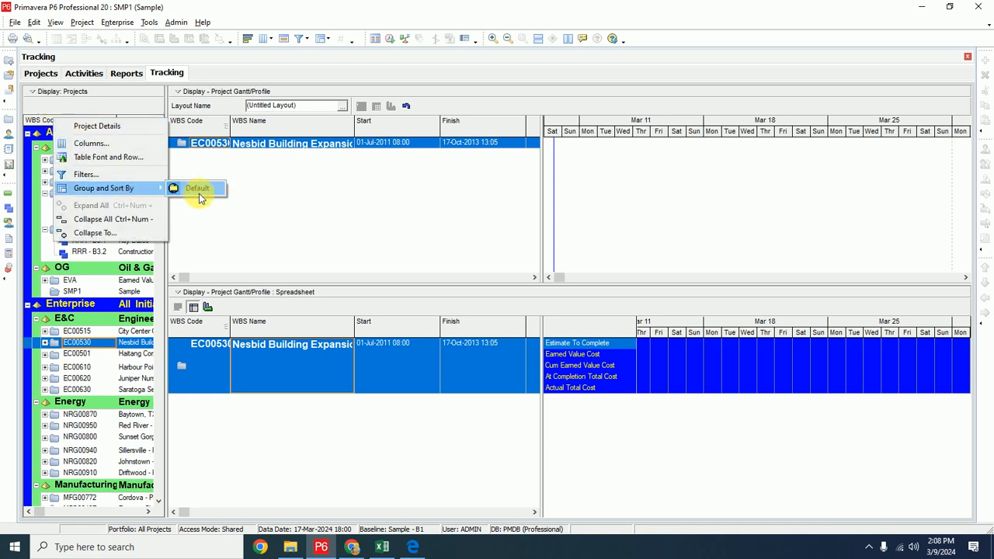
{"action": "left_click", "coordinate": [237, 227]}
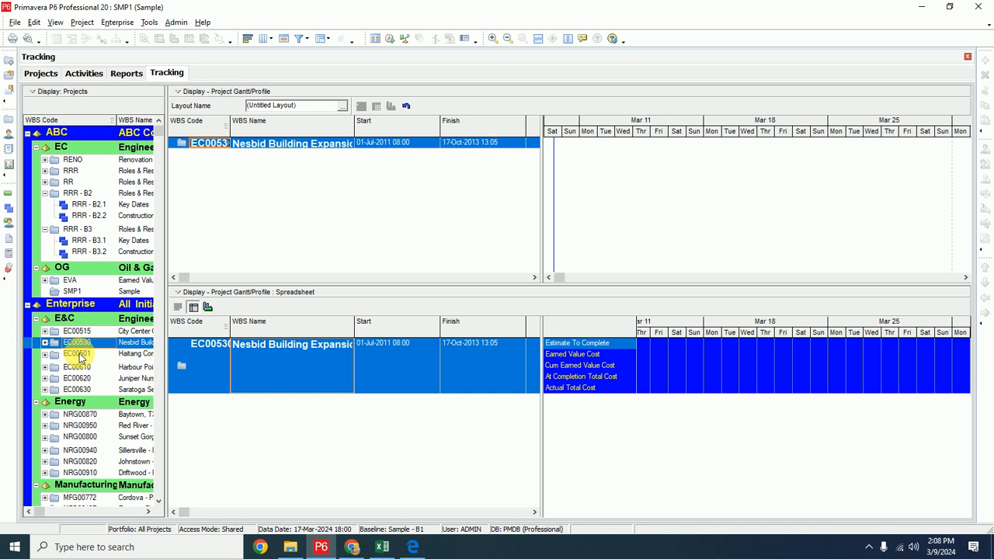
Step: Open the enterprise-level Tracking view
{"action": "left_click", "coordinate": [117, 22]}
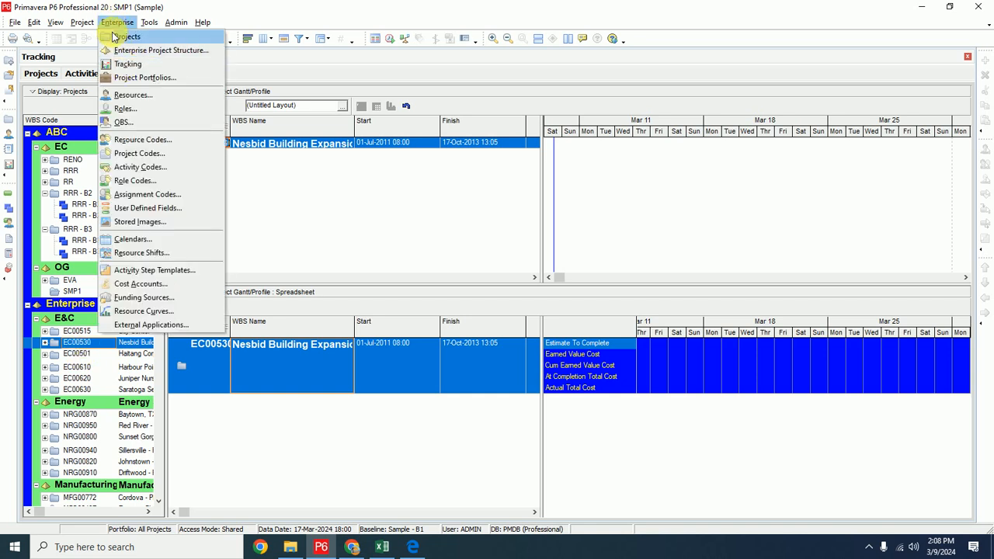
{"action": "left_click", "coordinate": [128, 66]}
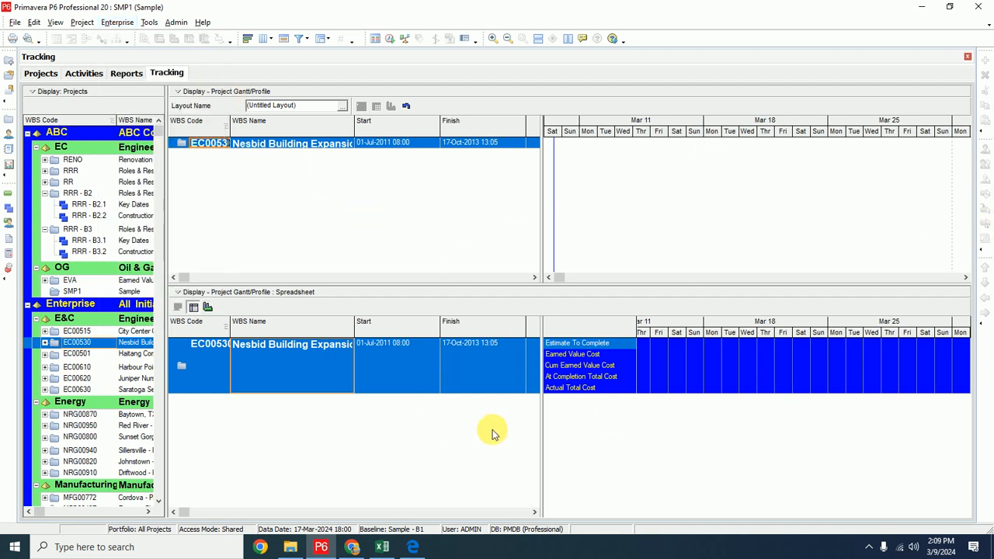
Step: Set the Gantt timescale's date interval to Month/Week and apply it
{"action": "right_click", "coordinate": [701, 136]}
{"action": "left_click", "coordinate": [728, 152]}
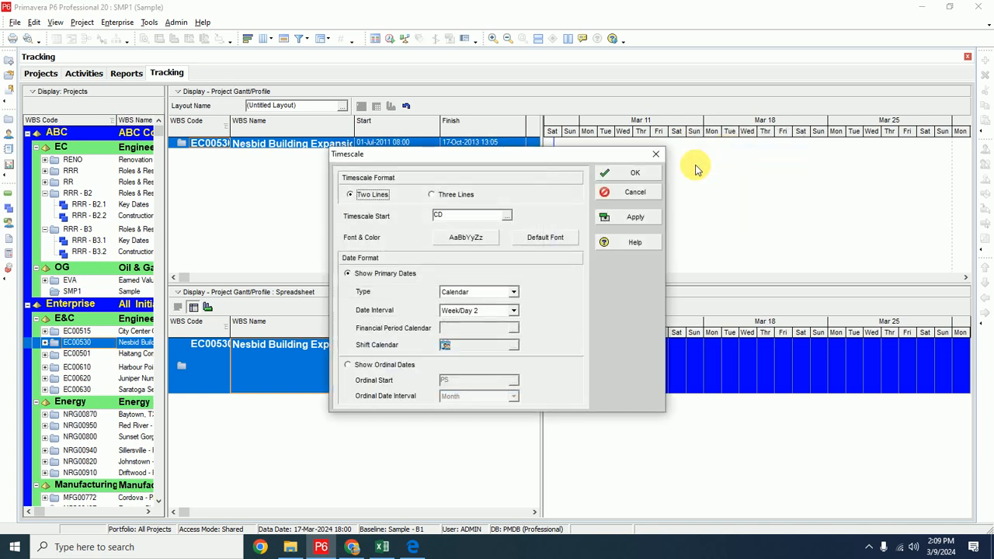
{"action": "left_click", "coordinate": [512, 310]}
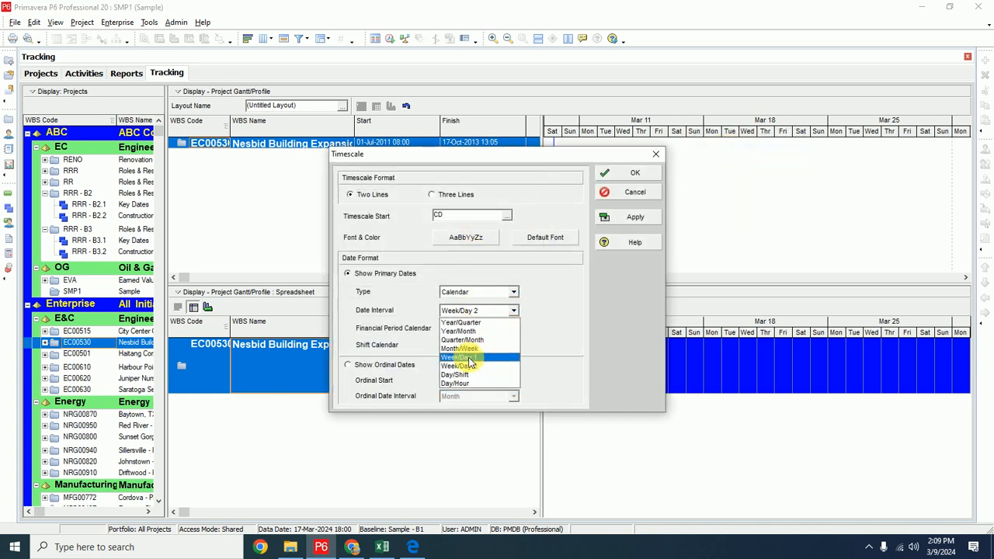
{"action": "left_click", "coordinate": [460, 348]}
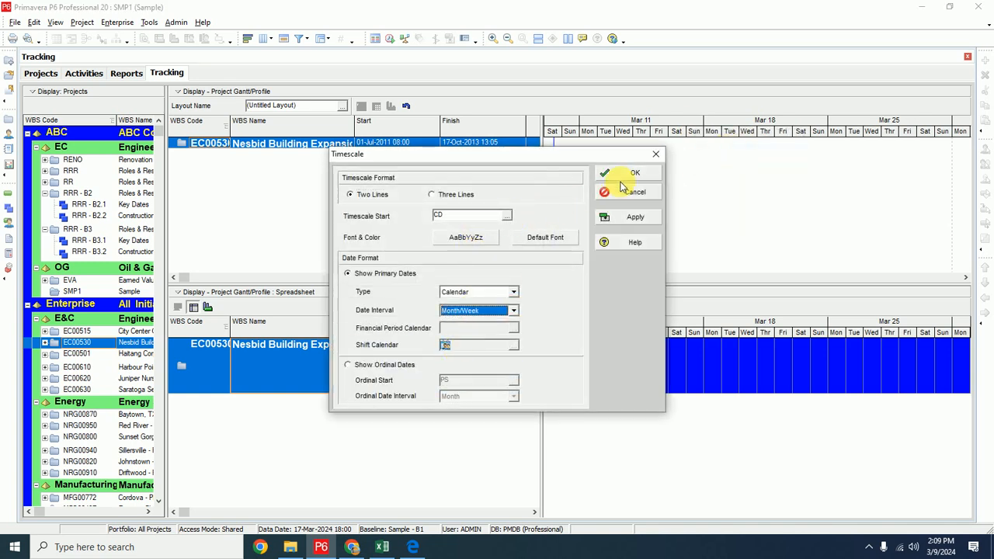
{"action": "left_click", "coordinate": [632, 218]}
{"action": "left_click", "coordinate": [633, 172]}
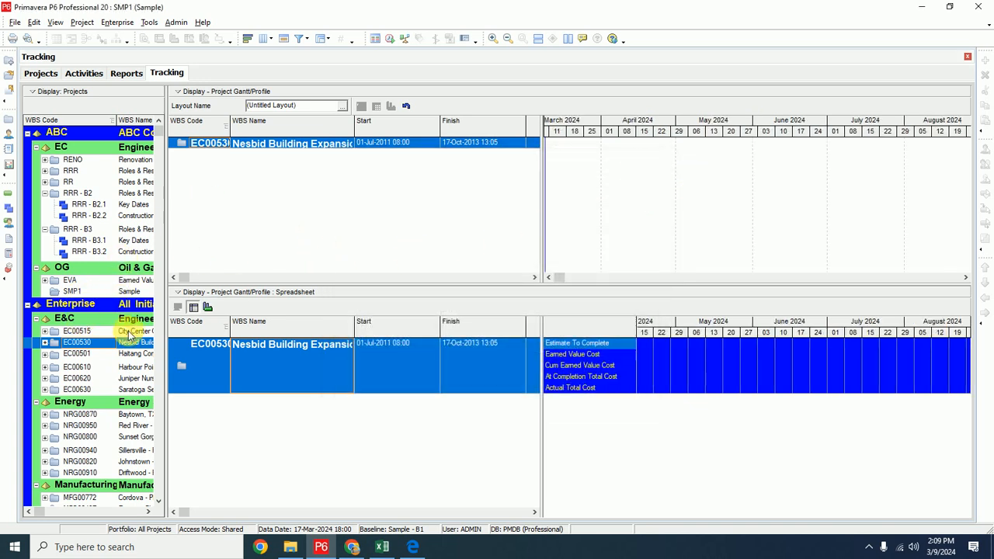
Step: Check the Nesbid Building Expansion project's dates in the Projects view, then bring its 2011 start into view in Tracking
{"action": "left_click", "coordinate": [38, 75]}
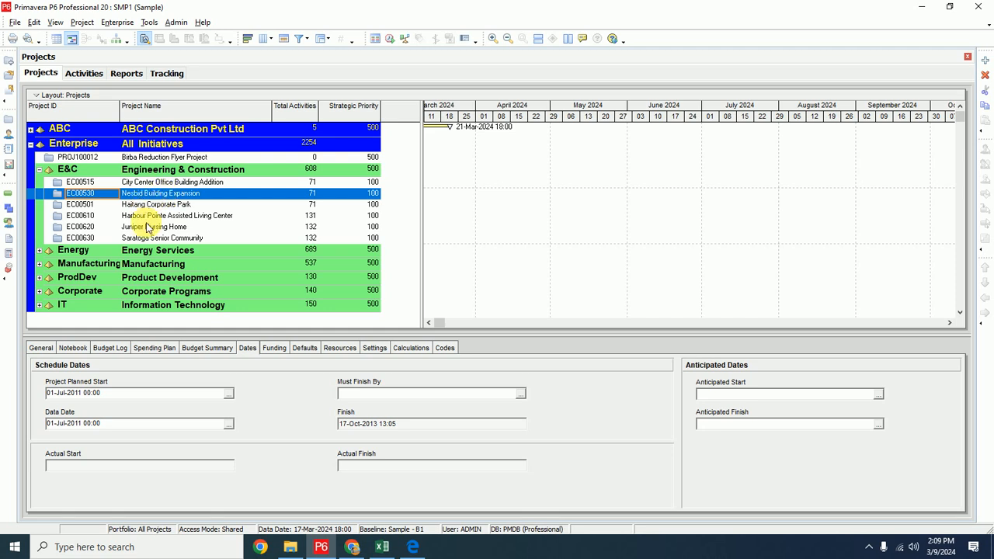
{"action": "left_click", "coordinate": [166, 73]}
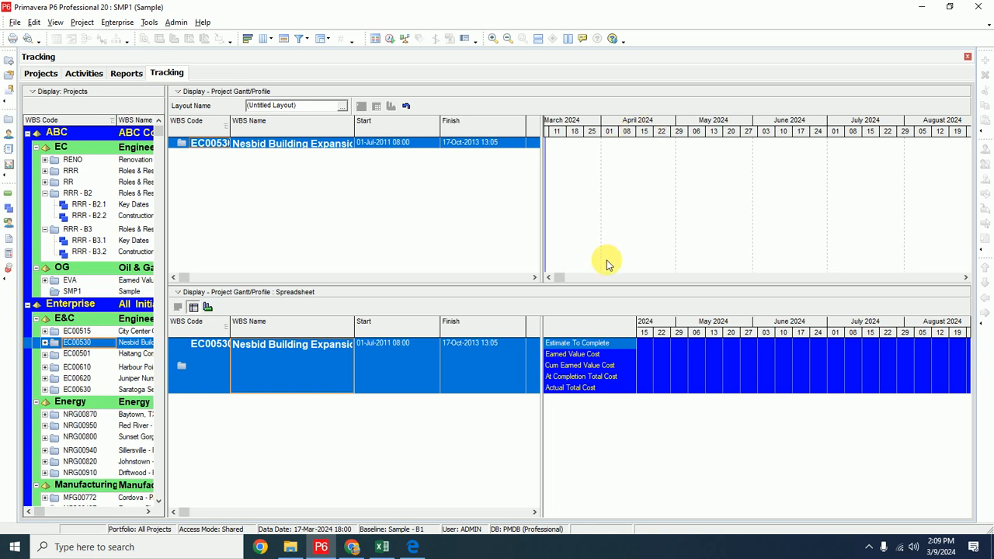
{"action": "mouse_move", "coordinate": [559, 279]}
{"action": "left_mouse_down"}
{"action": "mouse_move", "coordinate": [927, 275]}
{"action": "mouse_move", "coordinate": [564, 274]}
{"action": "left_mouse_up"}
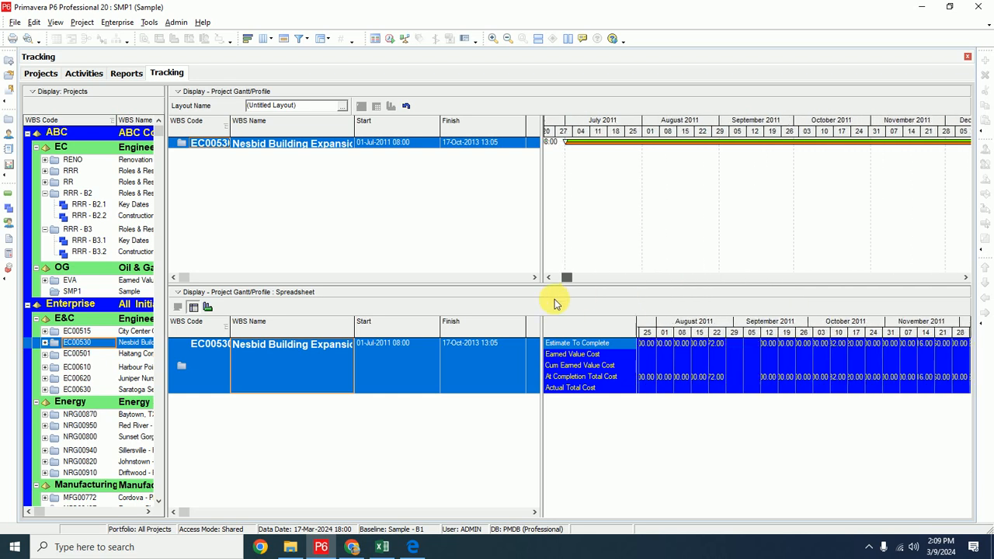
Step: Set the Gantt timescale's date interval to Quarter/Month and apply it
{"action": "right_click", "coordinate": [634, 135]}
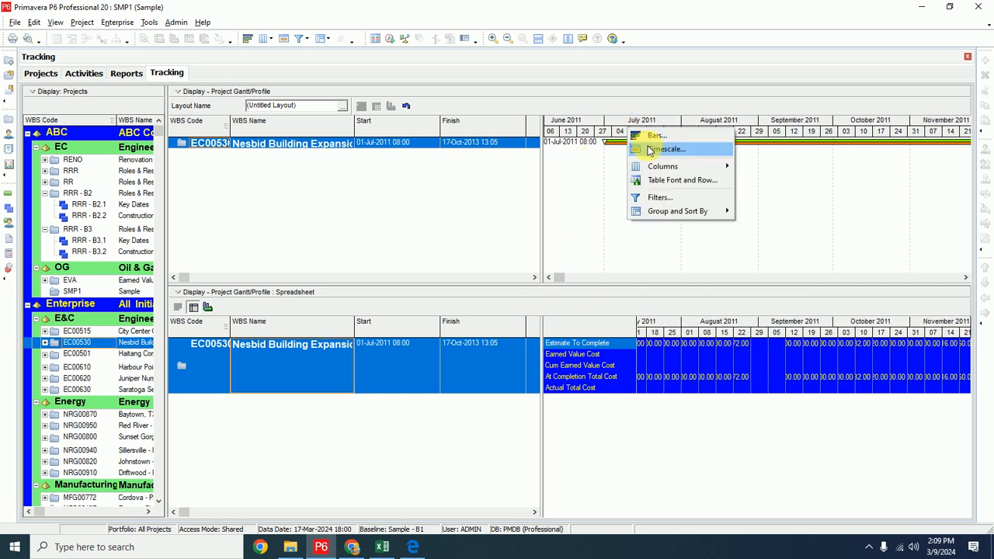
{"action": "left_click", "coordinate": [647, 147]}
{"action": "left_click", "coordinate": [511, 310]}
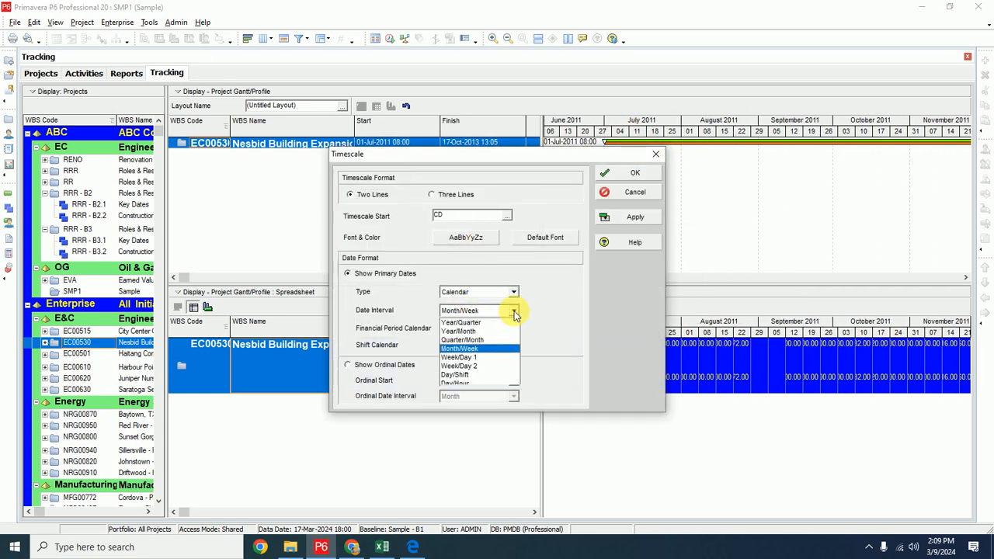
{"action": "left_click", "coordinate": [472, 339]}
{"action": "left_click", "coordinate": [635, 216]}
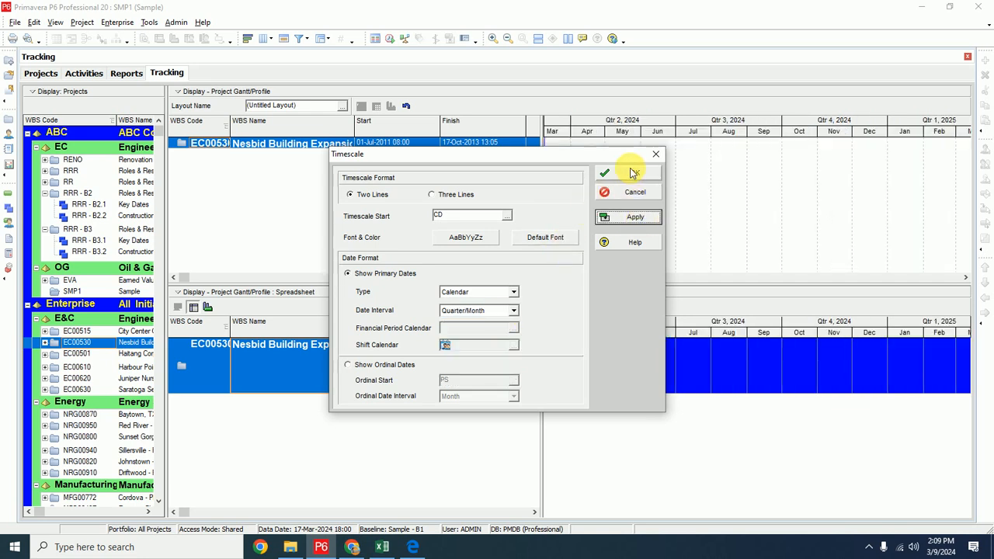
{"action": "left_click", "coordinate": [632, 173]}
Step: Narrow the timescale columns so more quarters fit, and check the Nesbid Building Expansion bar from its finish back to its start
{"action": "left_click_drag", "start_coordinate": [559, 280], "coordinate": [712, 277]}
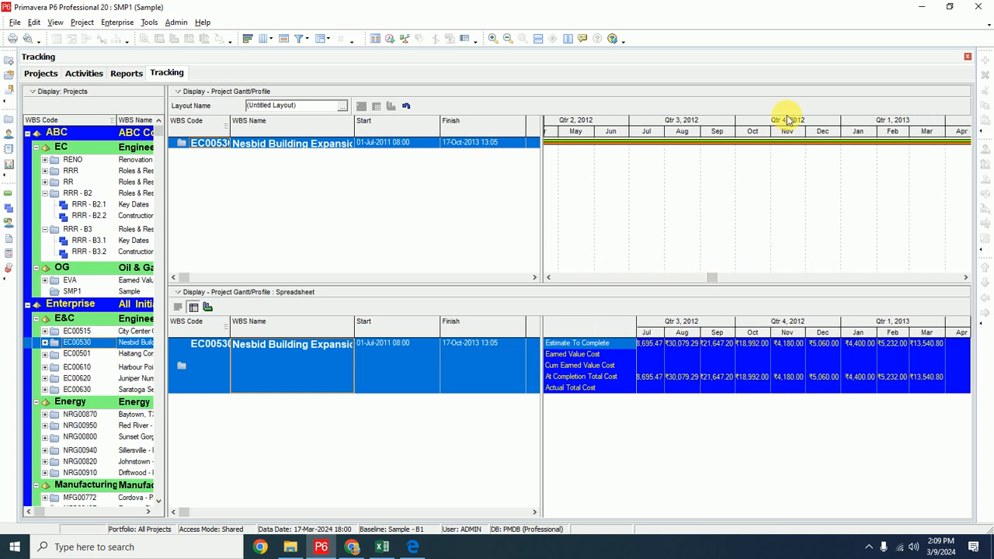
{"action": "left_click_drag", "start_coordinate": [793, 131], "coordinate": [632, 151]}
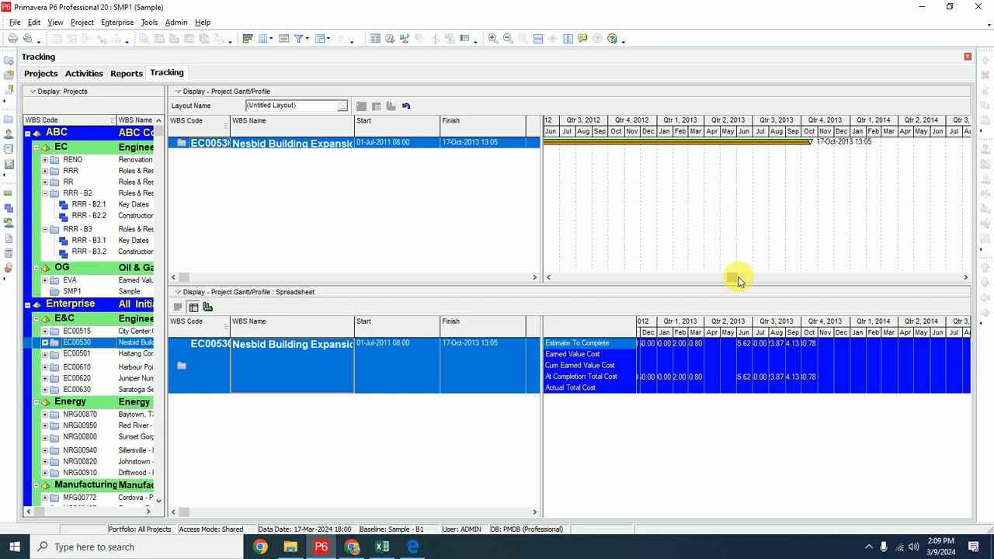
{"action": "left_click_drag", "start_coordinate": [726, 280], "coordinate": [556, 303]}
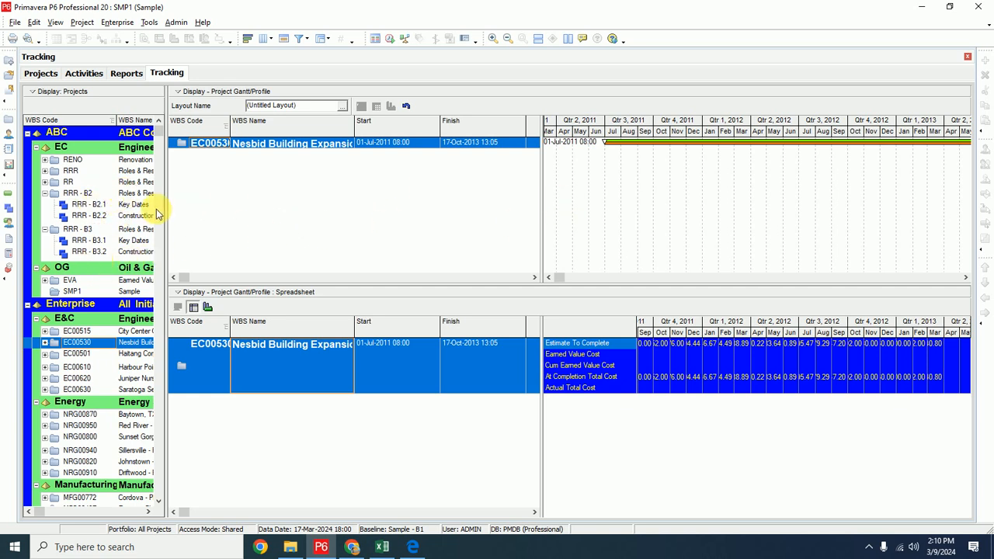
Step: Examine the Nesbid project's cost, earned value, variance and performance index columns through Schedule Performance Index
{"action": "left_click", "coordinate": [534, 278]}
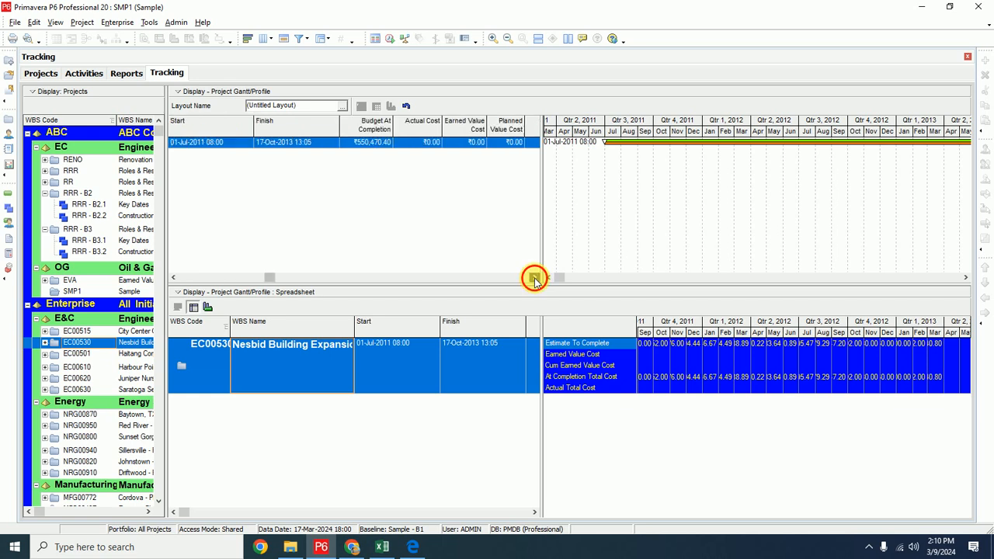
{"action": "left_click", "coordinate": [534, 277]}
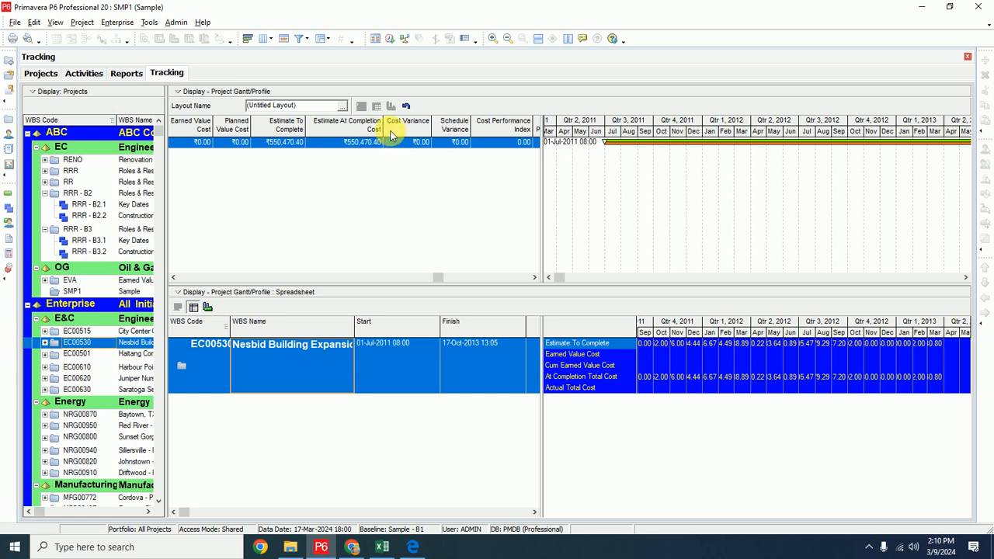
{"action": "left_click", "coordinate": [534, 277]}
{"action": "left_click", "coordinate": [534, 277]}
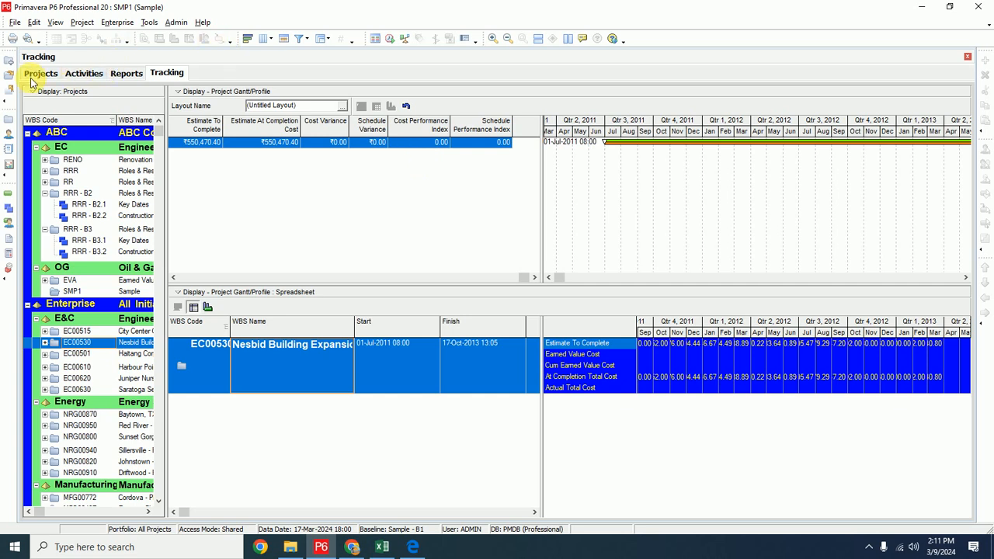
Step: Save a copy of the current Sample project as a new baseline from the Activities view
{"action": "left_click", "coordinate": [83, 75]}
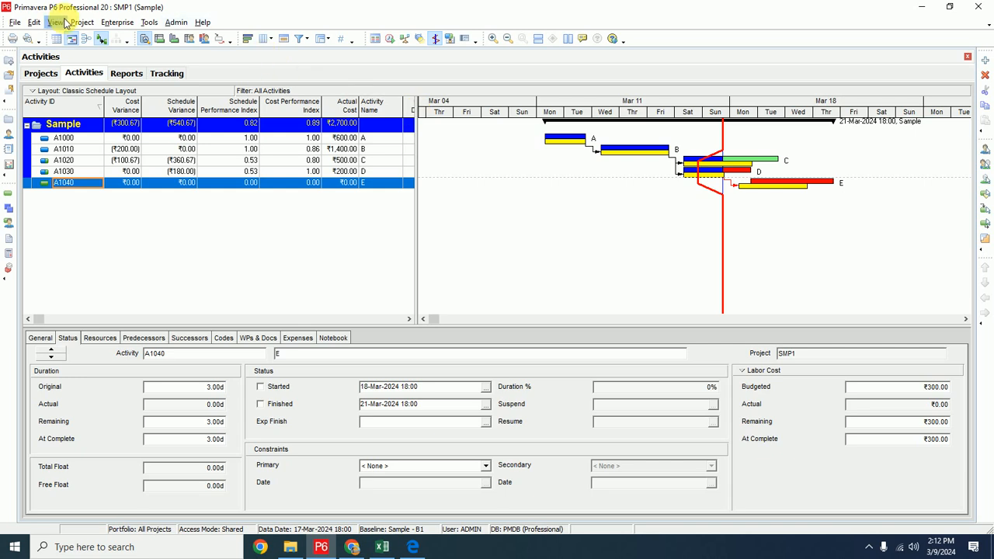
{"action": "left_click", "coordinate": [81, 21]}
{"action": "left_click", "coordinate": [113, 81]}
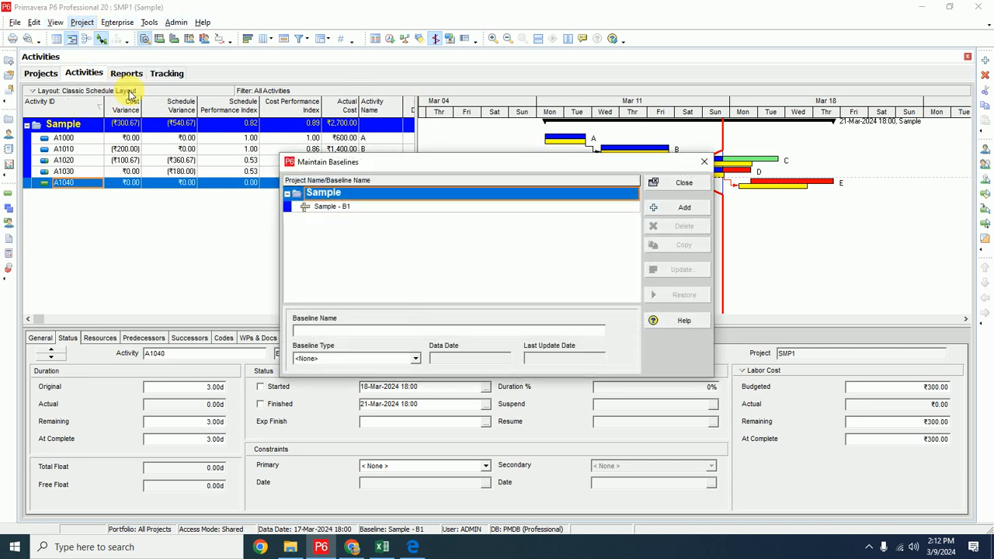
{"action": "left_click", "coordinate": [350, 208]}
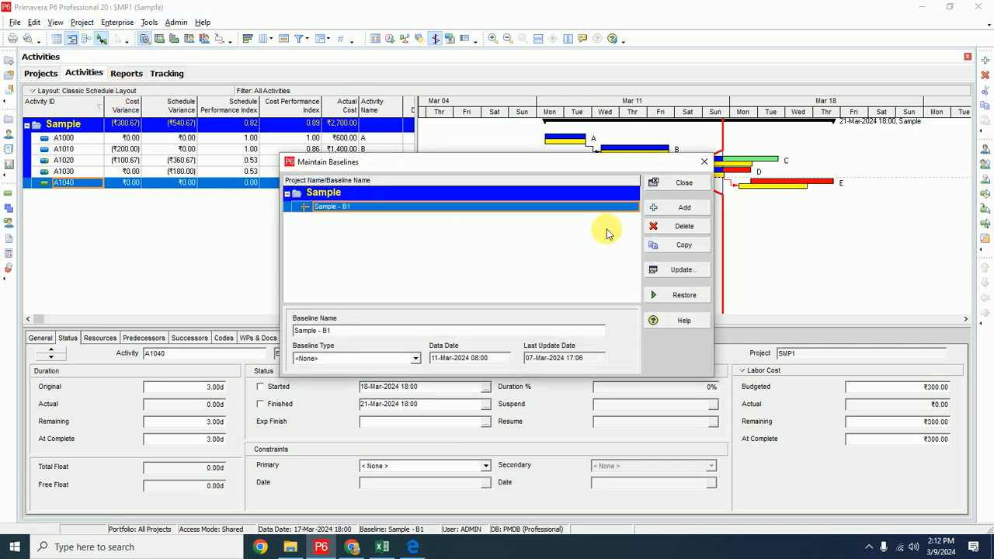
{"action": "left_click", "coordinate": [676, 210]}
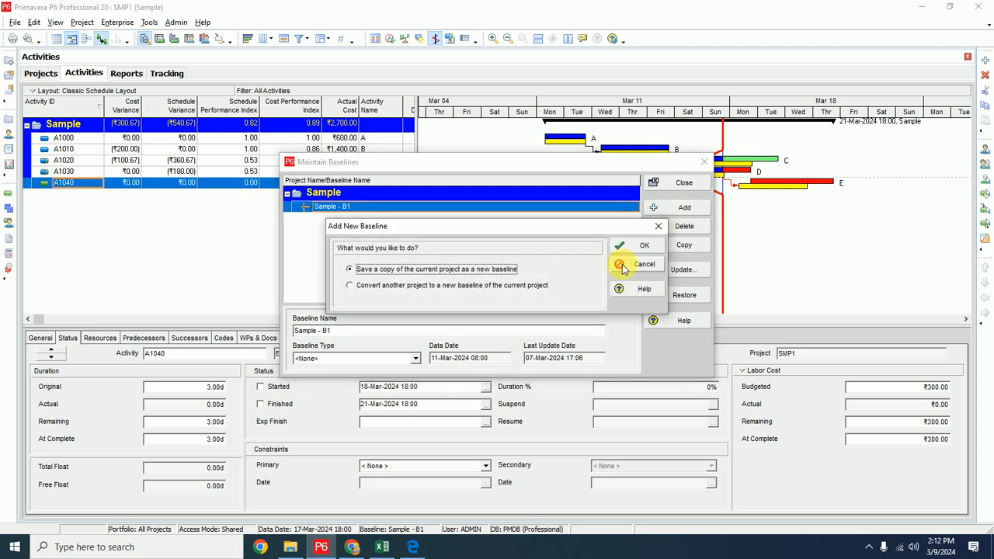
{"action": "left_click", "coordinate": [640, 248]}
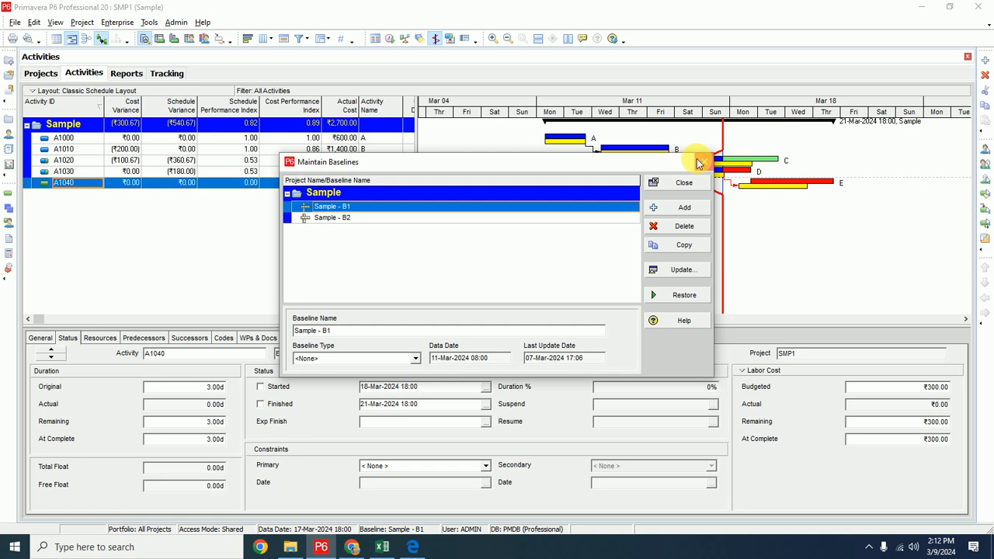
{"action": "left_click", "coordinate": [703, 162]}
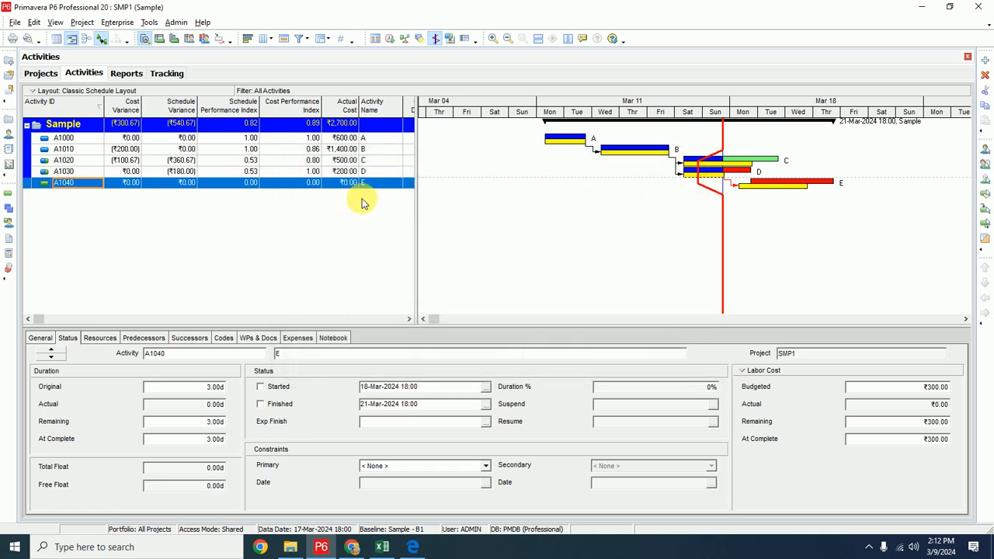
Step: Assign Sample - B2 as both the project baseline and the primary user baseline
{"action": "left_click", "coordinate": [76, 25]}
{"action": "left_click", "coordinate": [97, 67]}
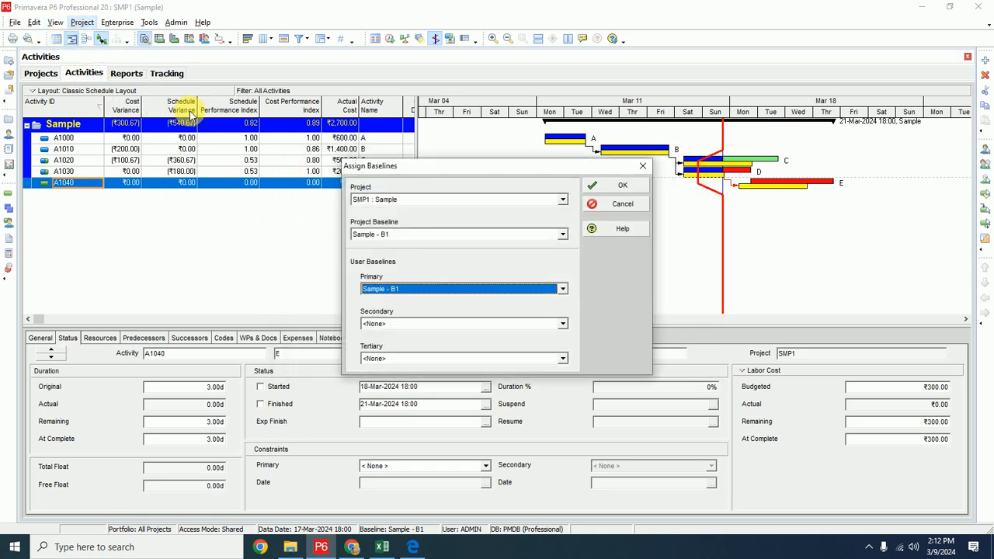
{"action": "left_click", "coordinate": [562, 233]}
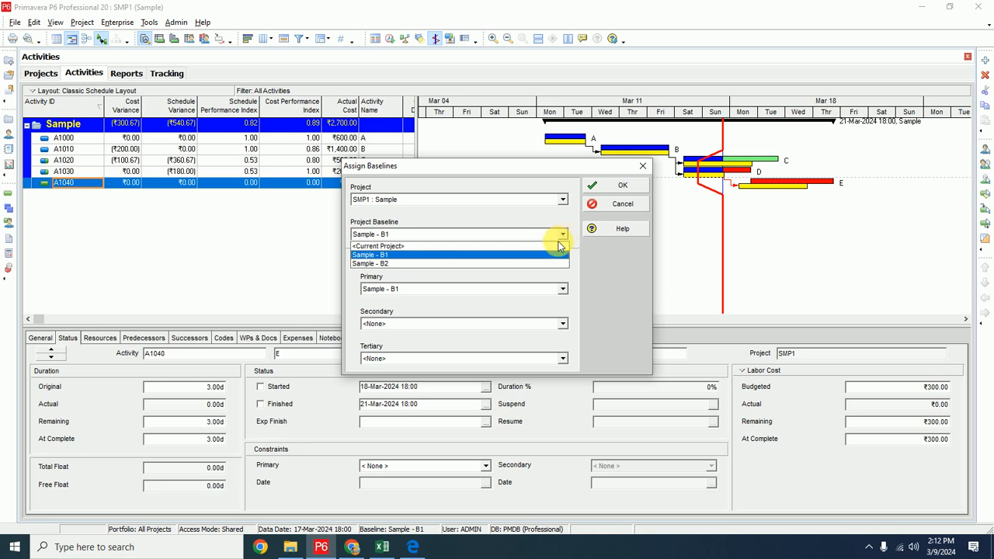
{"action": "left_click", "coordinate": [542, 264]}
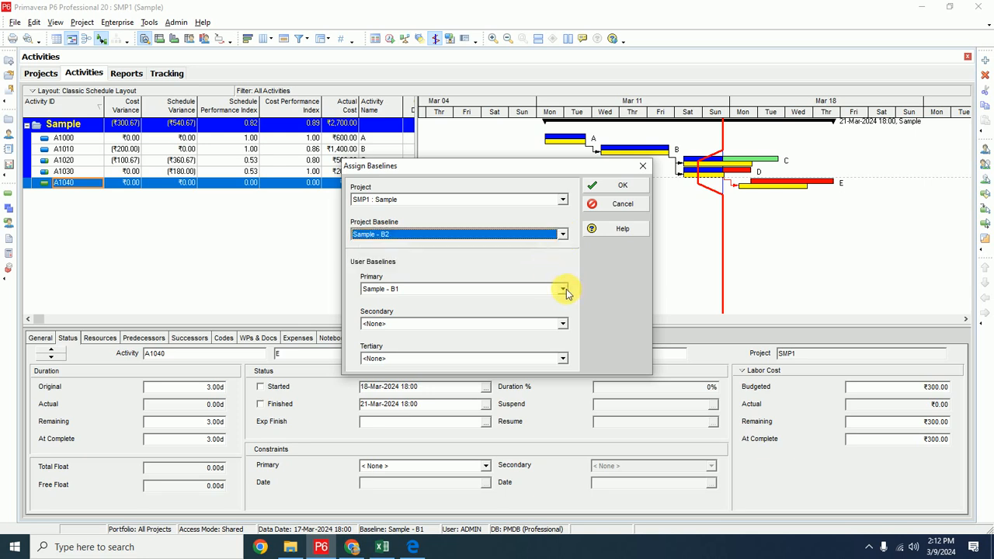
{"action": "left_click", "coordinate": [565, 289]}
{"action": "left_click", "coordinate": [485, 318]}
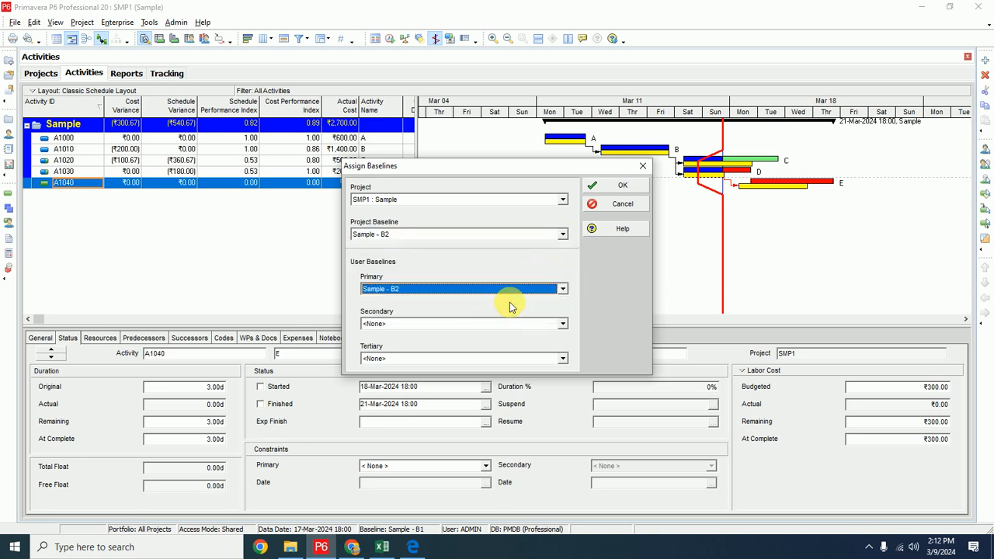
{"action": "left_click", "coordinate": [615, 190]}
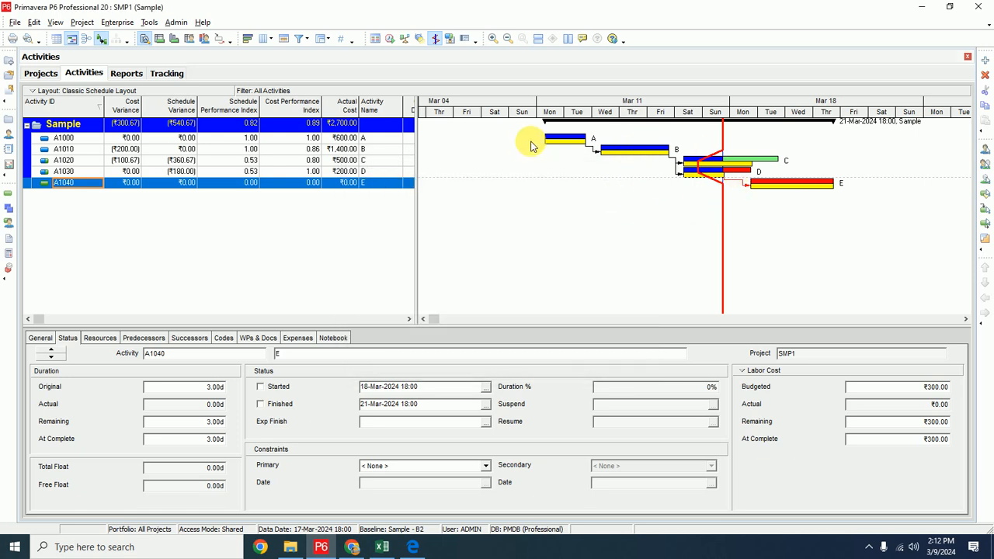
Step: Reassign Sample - B1 as both the project baseline and the primary user baseline
{"action": "left_click", "coordinate": [81, 22]}
{"action": "left_click", "coordinate": [107, 69]}
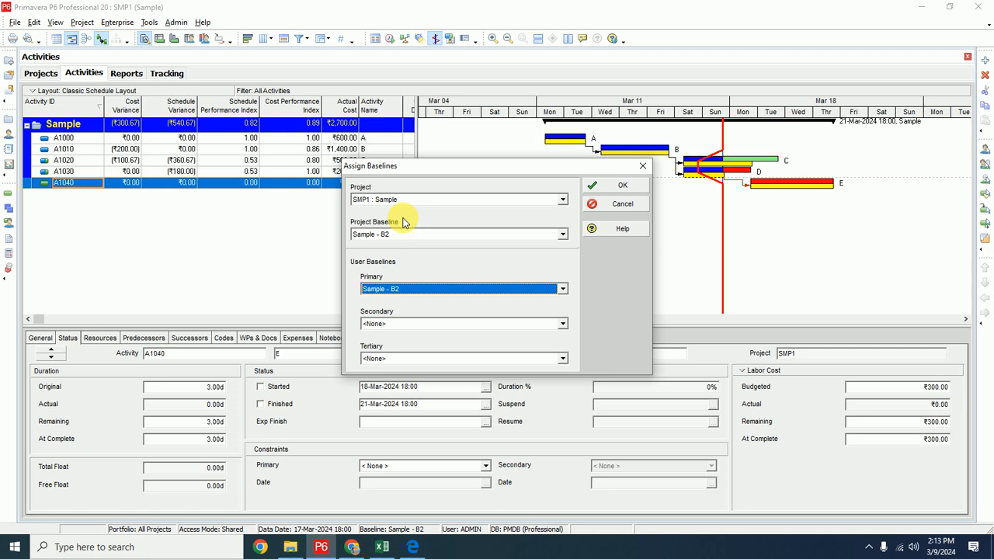
{"action": "left_click", "coordinate": [562, 234]}
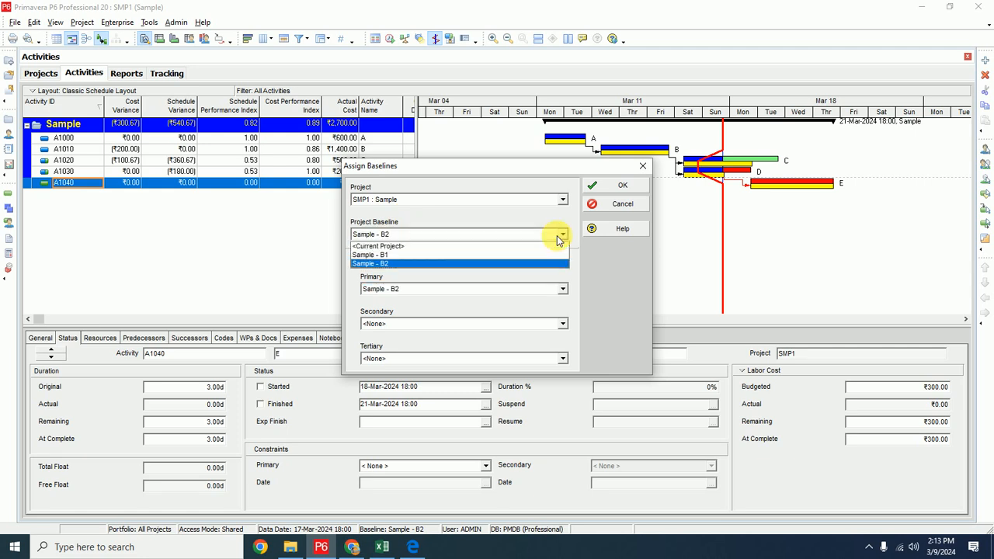
{"action": "left_click", "coordinate": [425, 255]}
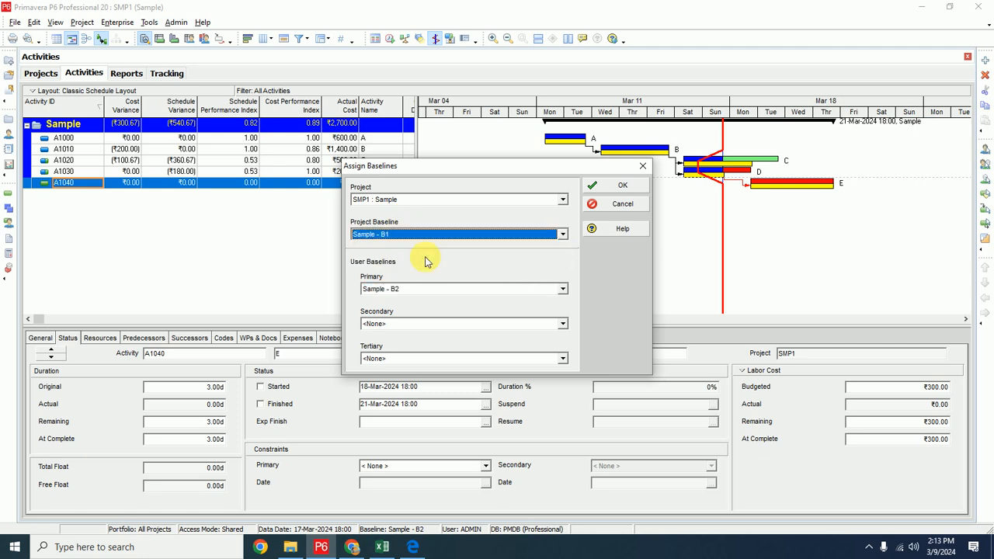
{"action": "left_click", "coordinate": [560, 288]}
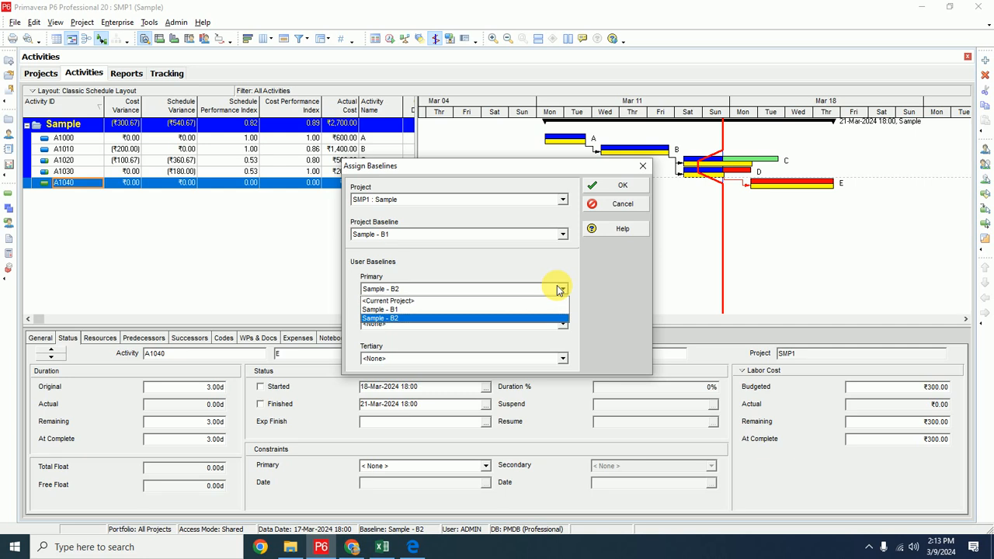
{"action": "left_click", "coordinate": [489, 313]}
{"action": "left_click", "coordinate": [613, 188]}
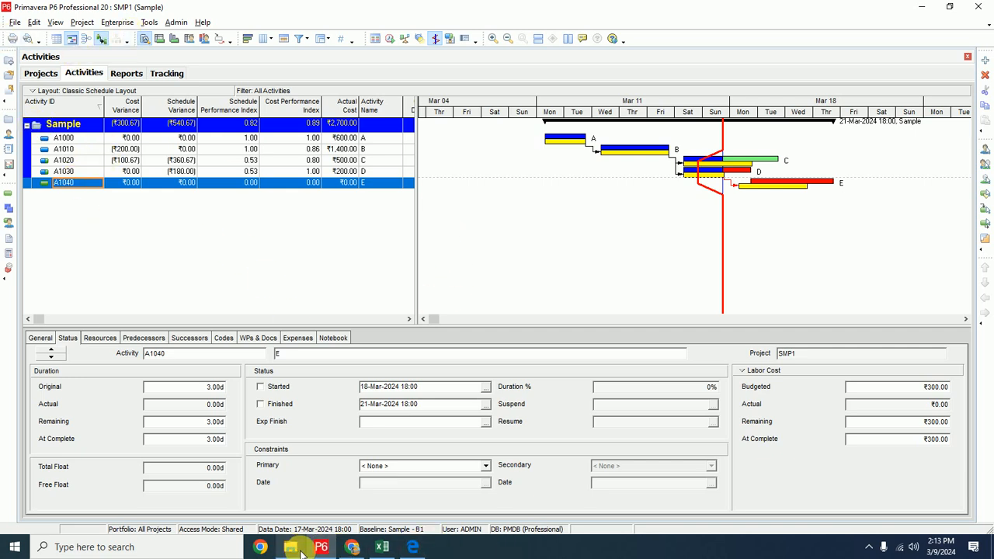
Step: Switch to the Primavera-(1).pdf syllabus in Edge, examine the topics following Earned Value, and return to Primavera P6
{"action": "left_click", "coordinate": [412, 546]}
{"action": "scroll", "coordinate": [472, 388], "scroll_direction": "down", "scroll_amount": 1}
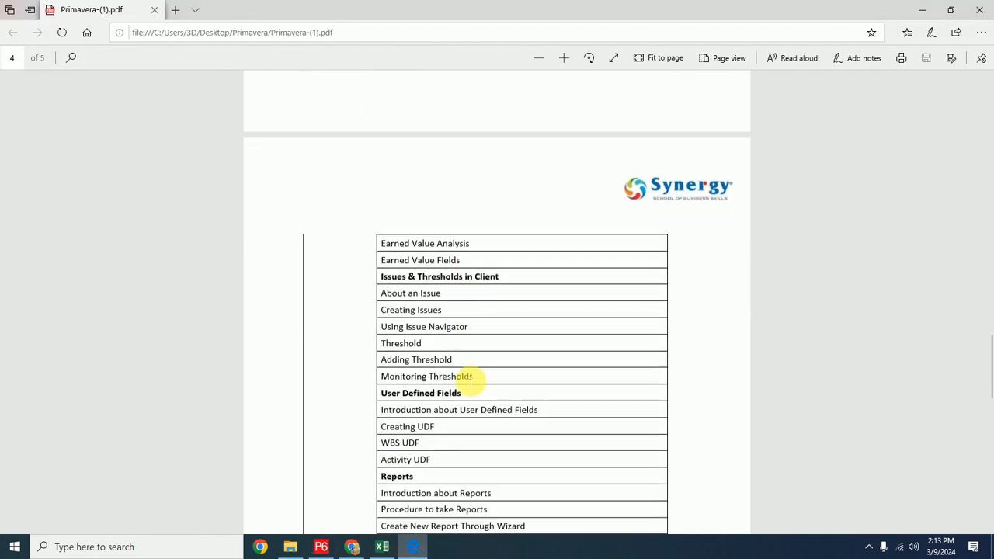
{"action": "scroll", "coordinate": [472, 376], "scroll_direction": "down", "scroll_amount": 2}
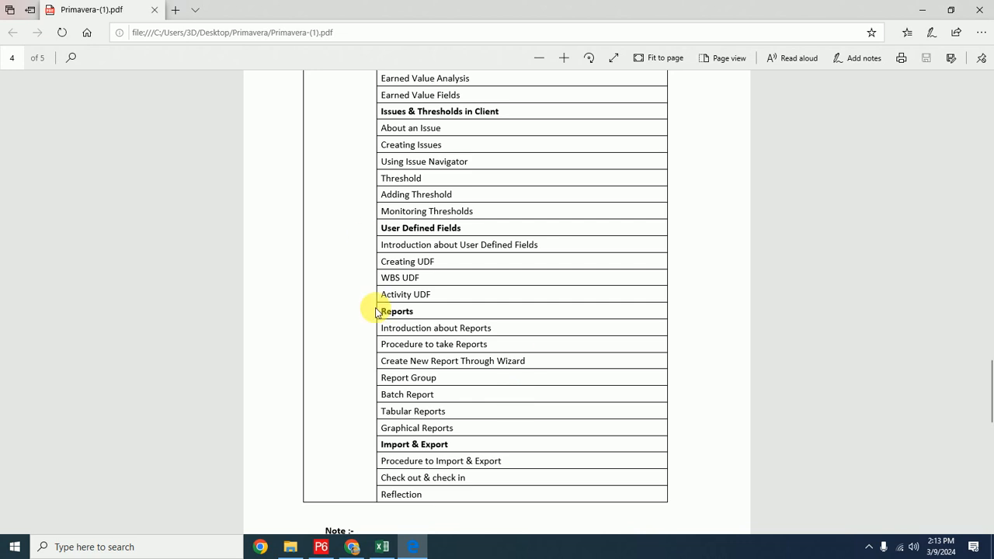
{"action": "scroll", "coordinate": [582, 407], "scroll_direction": "up", "scroll_amount": 1}
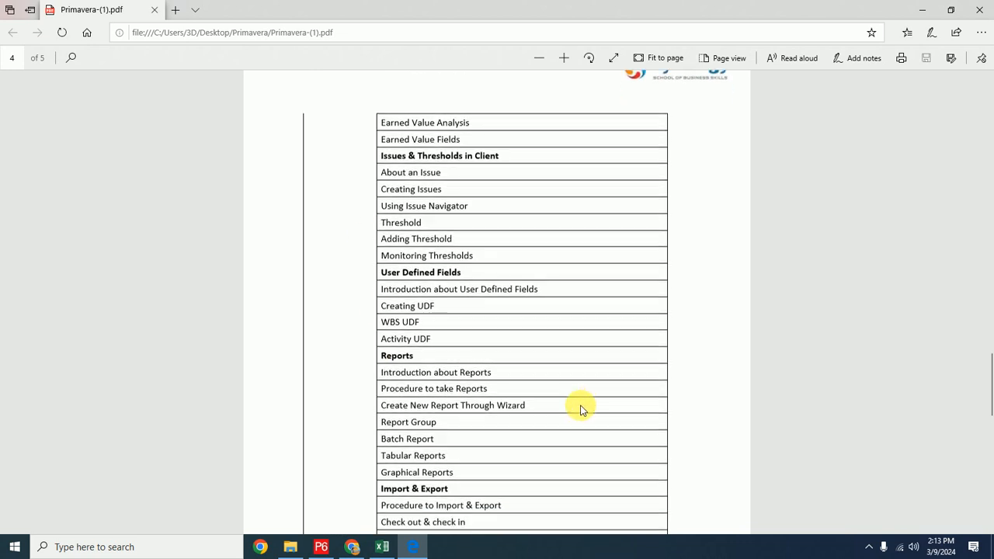
{"action": "scroll", "coordinate": [581, 408], "scroll_direction": "down", "scroll_amount": 2}
{"action": "left_click", "coordinate": [412, 547]}
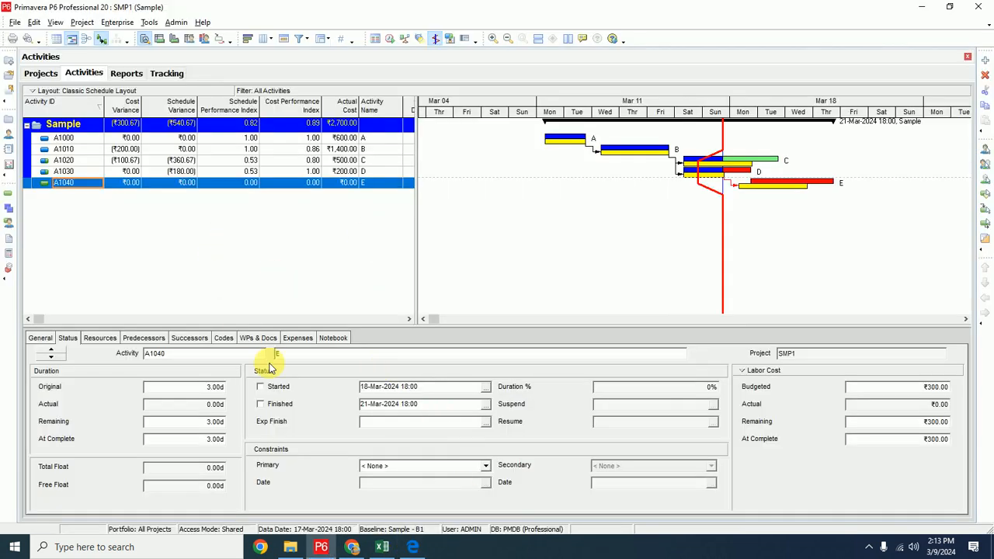
Step: Select activity A1020, close the Tracking view and return to the Activities view
{"action": "left_click", "coordinate": [69, 151]}
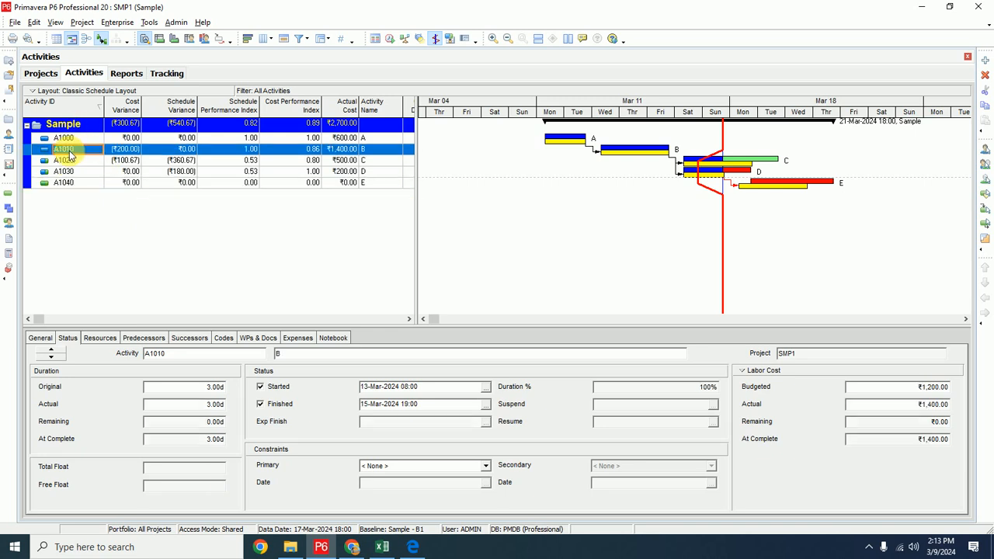
{"action": "left_click", "coordinate": [76, 162]}
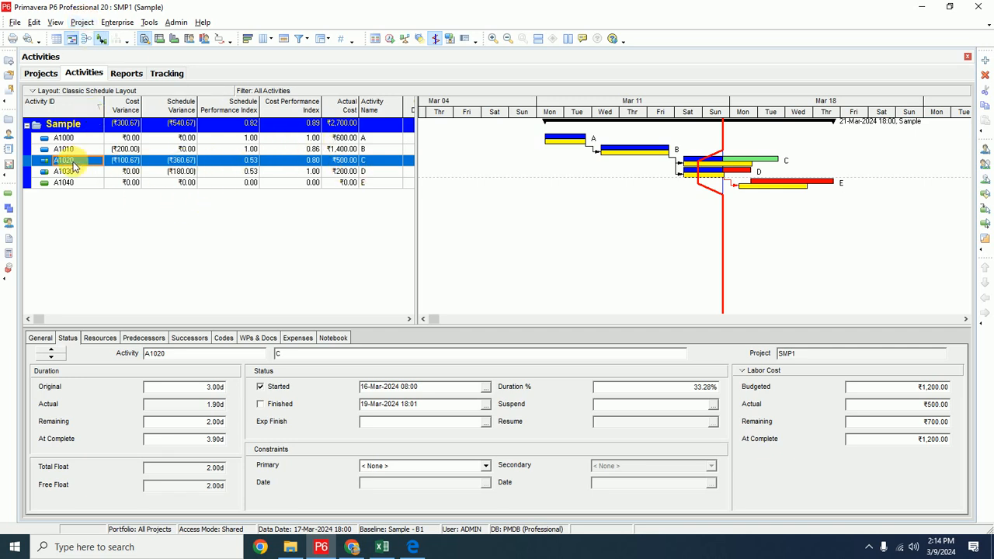
{"action": "left_click", "coordinate": [169, 74]}
{"action": "left_click", "coordinate": [968, 57]}
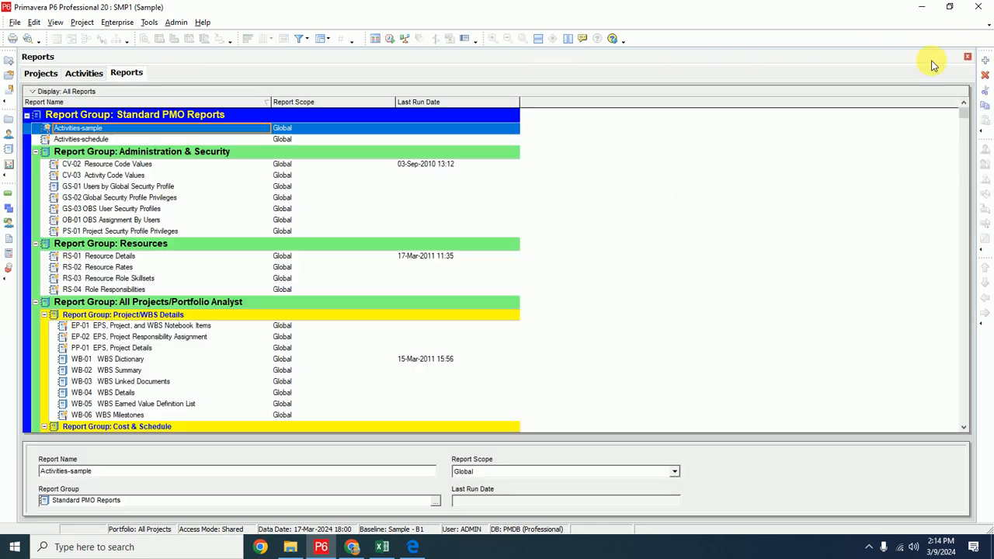
{"action": "left_click", "coordinate": [40, 75]}
{"action": "left_click", "coordinate": [71, 74]}
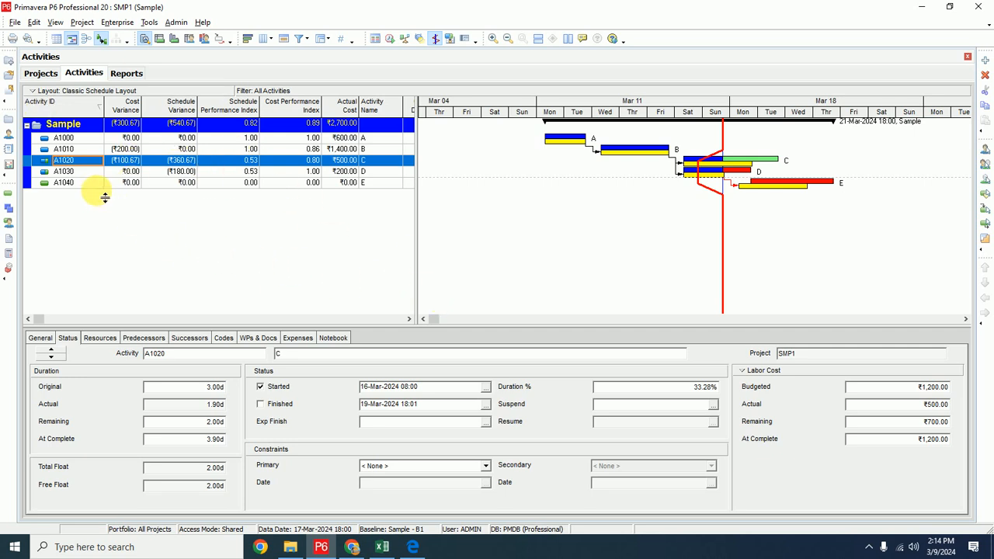
Step: Open the project's issues and add a new issue named Manpower shortage
{"action": "left_click", "coordinate": [82, 21]}
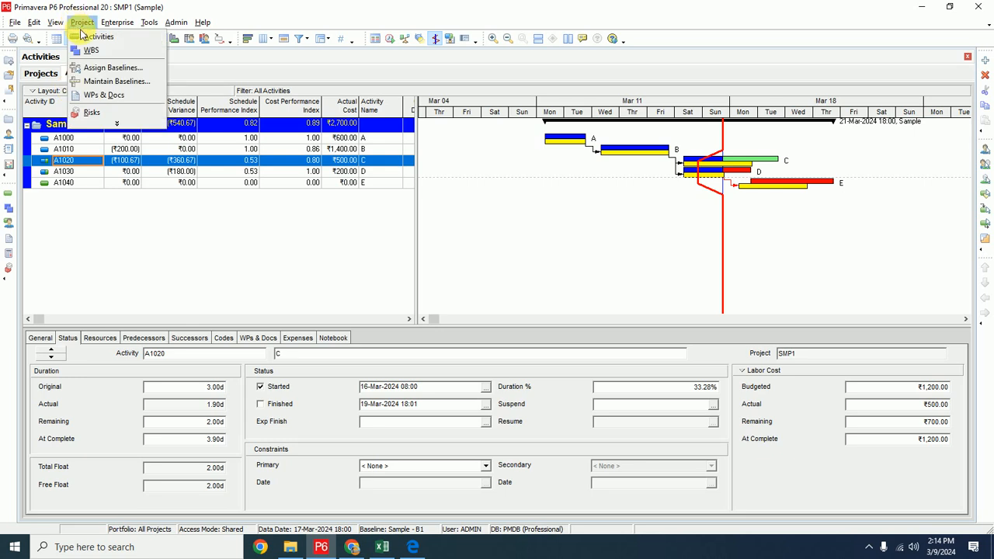
{"action": "left_click", "coordinate": [116, 123]}
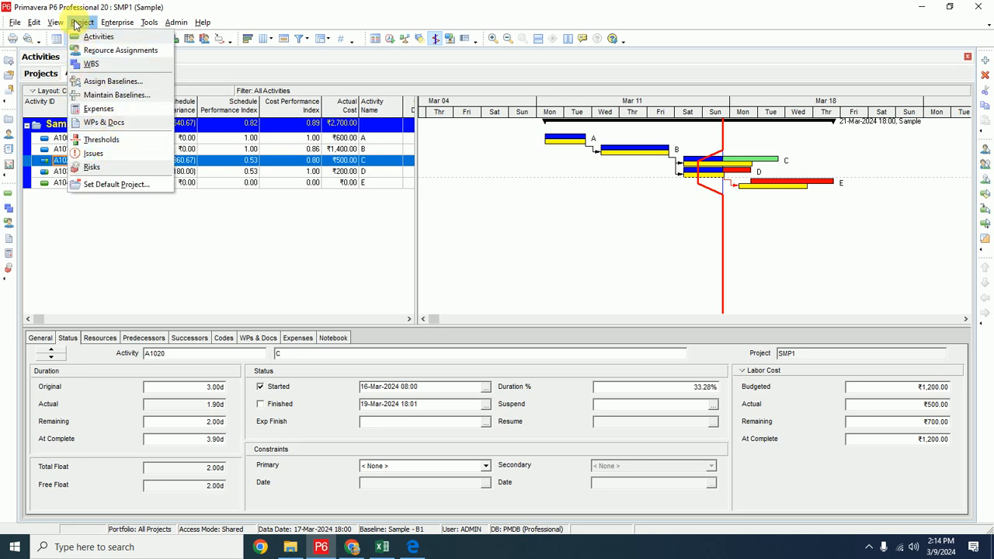
{"action": "left_click", "coordinate": [94, 153]}
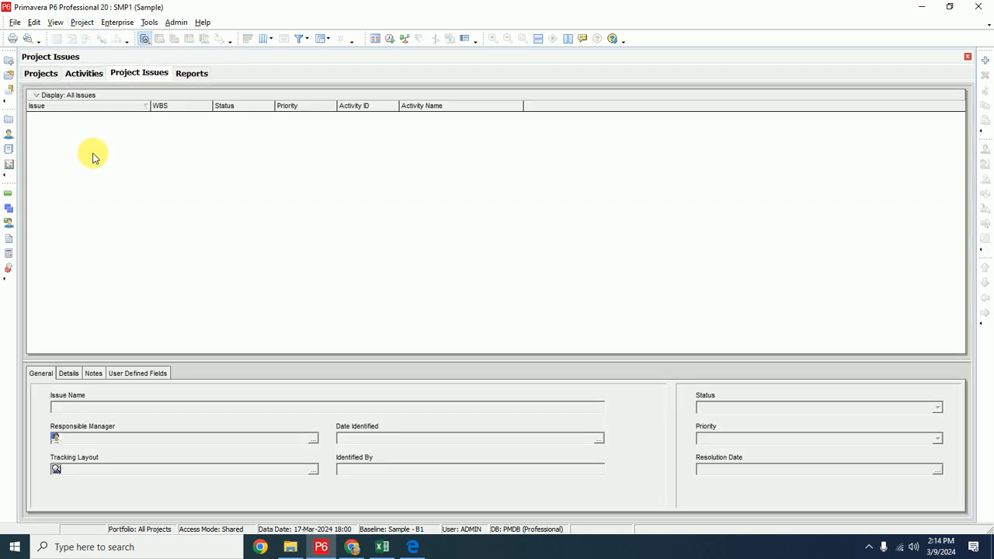
{"action": "left_click", "coordinate": [985, 60]}
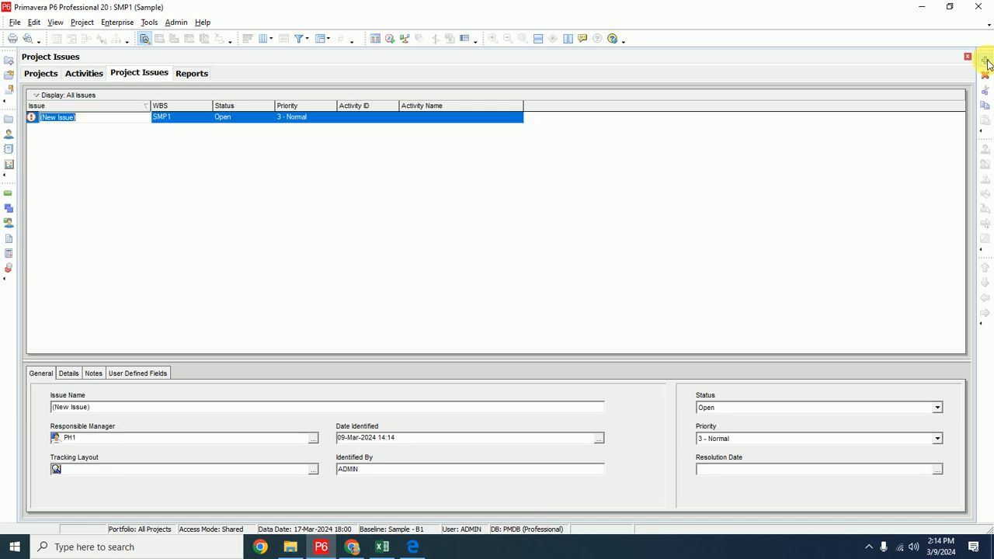
{"action": "type", "text": "Manpower shortage"}
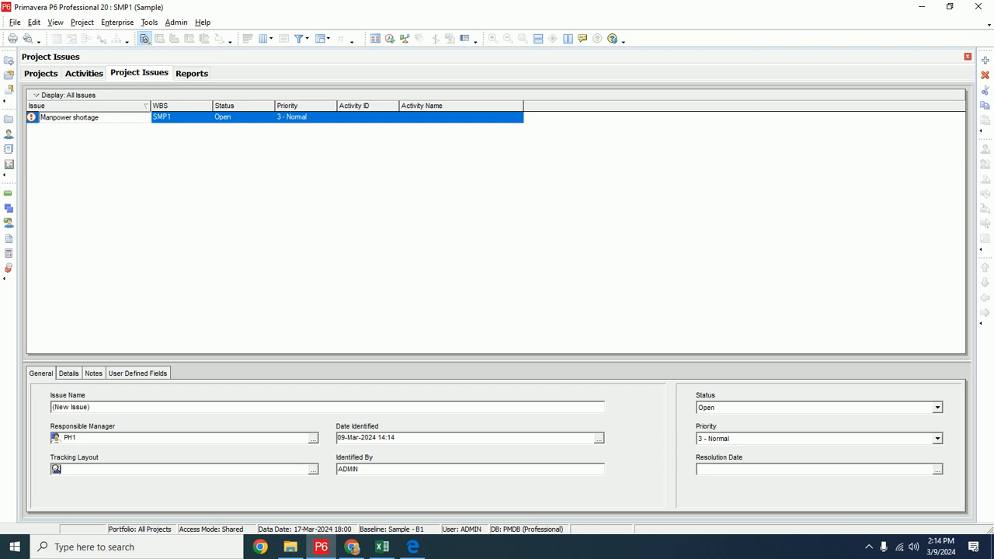
Step: Set the priority of the Manpower shortage issue to 2 - High
{"action": "left_click", "coordinate": [253, 118]}
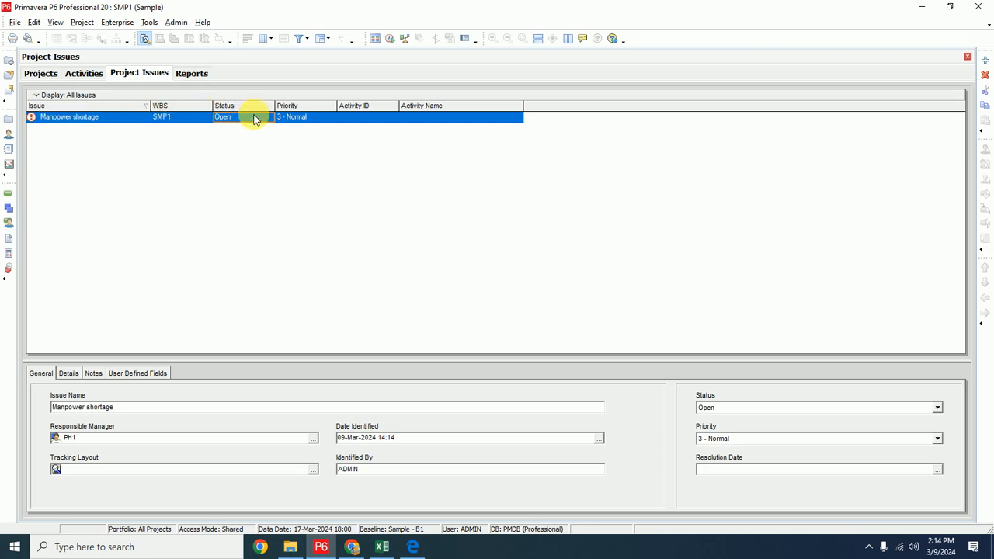
{"action": "left_click", "coordinate": [261, 121]}
{"action": "left_click", "coordinate": [262, 126]}
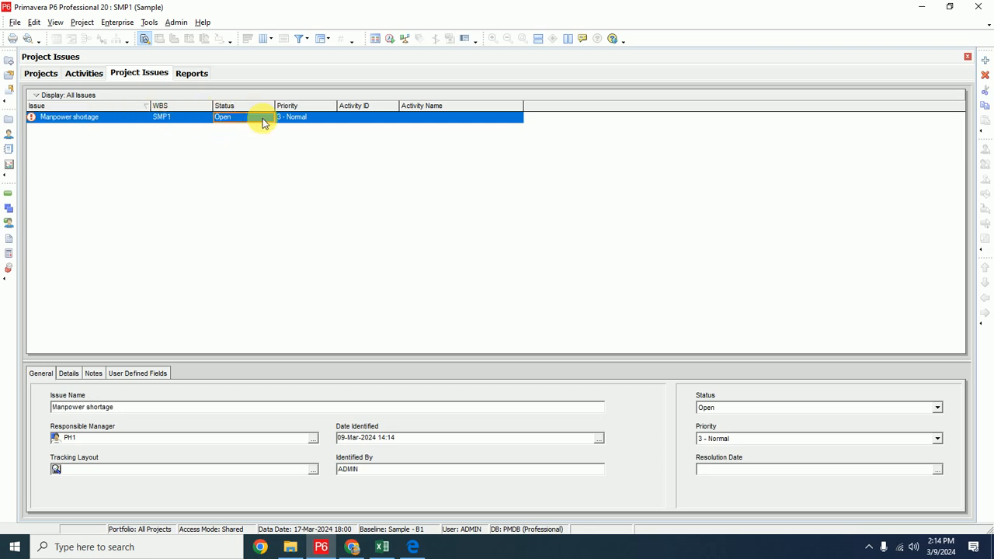
{"action": "left_click", "coordinate": [315, 122]}
{"action": "left_click", "coordinate": [314, 118]}
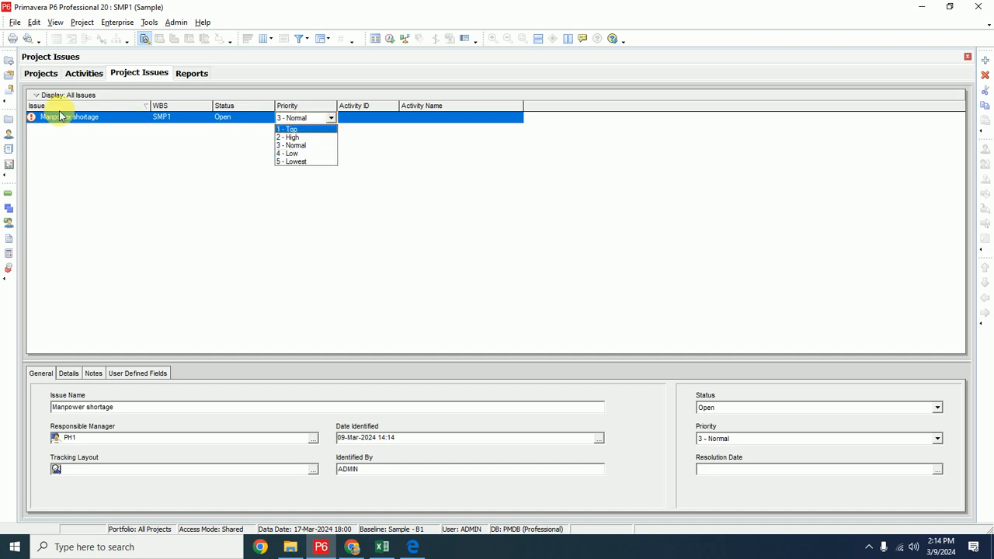
{"action": "left_click", "coordinate": [301, 137]}
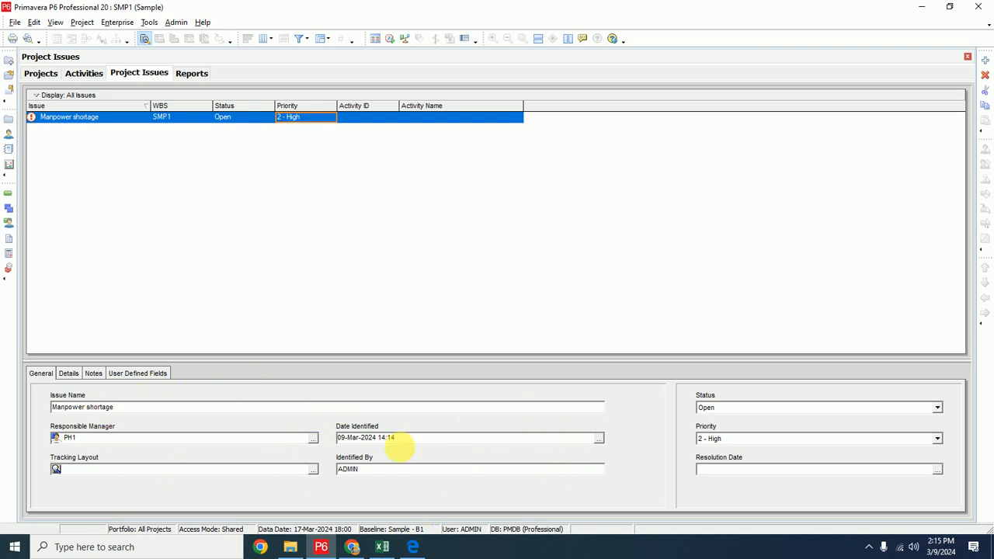
Step: In the issue's details, apply Manpower shortage to resource R-7 R2 and activity A1020 (C)
{"action": "left_click", "coordinate": [448, 116]}
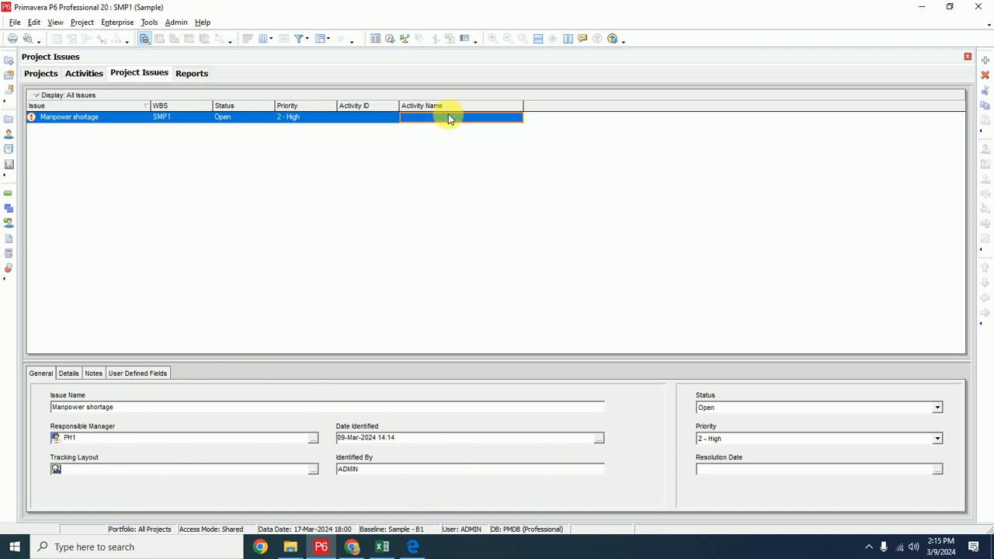
{"action": "left_click", "coordinate": [346, 116]}
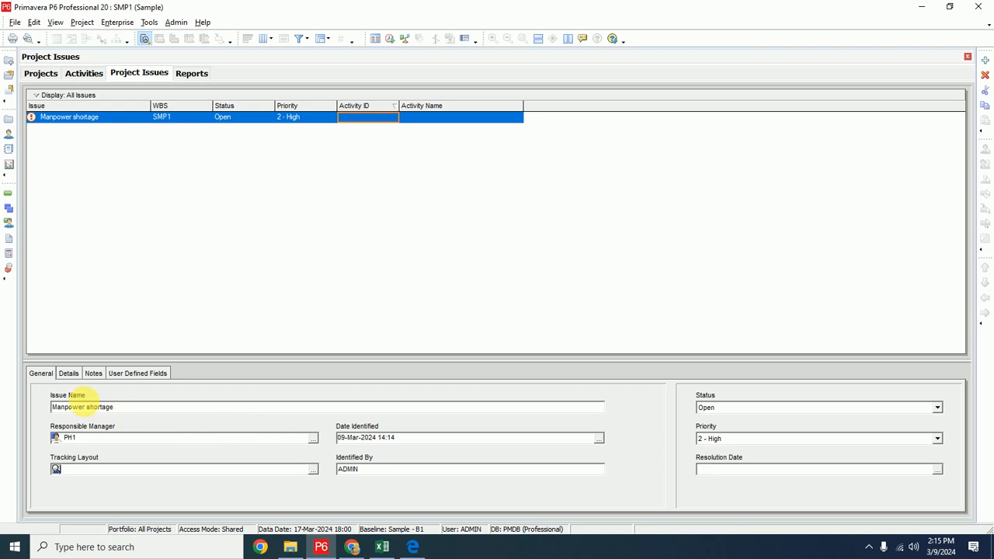
{"action": "left_click", "coordinate": [68, 373]}
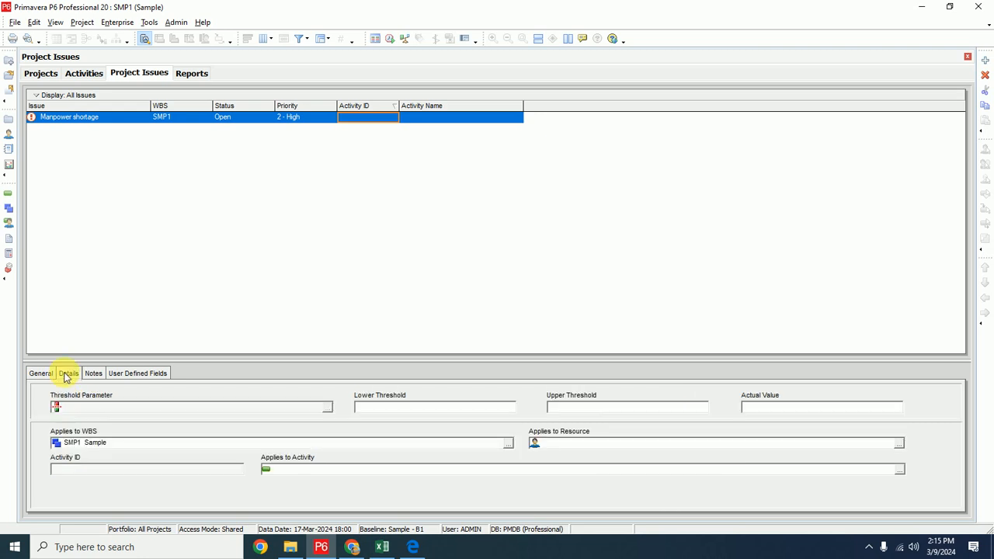
{"action": "left_click", "coordinate": [898, 444]}
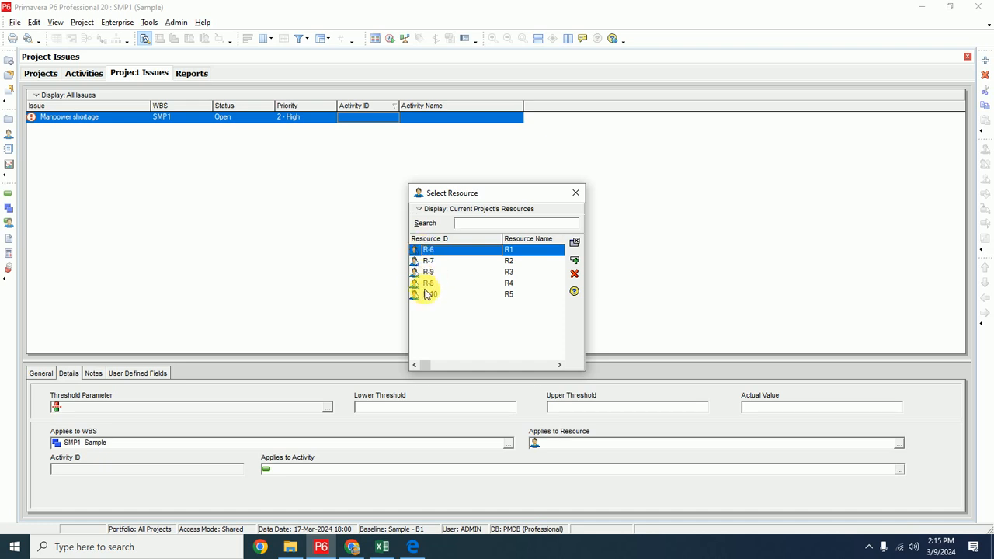
{"action": "double_click", "coordinate": [433, 261]}
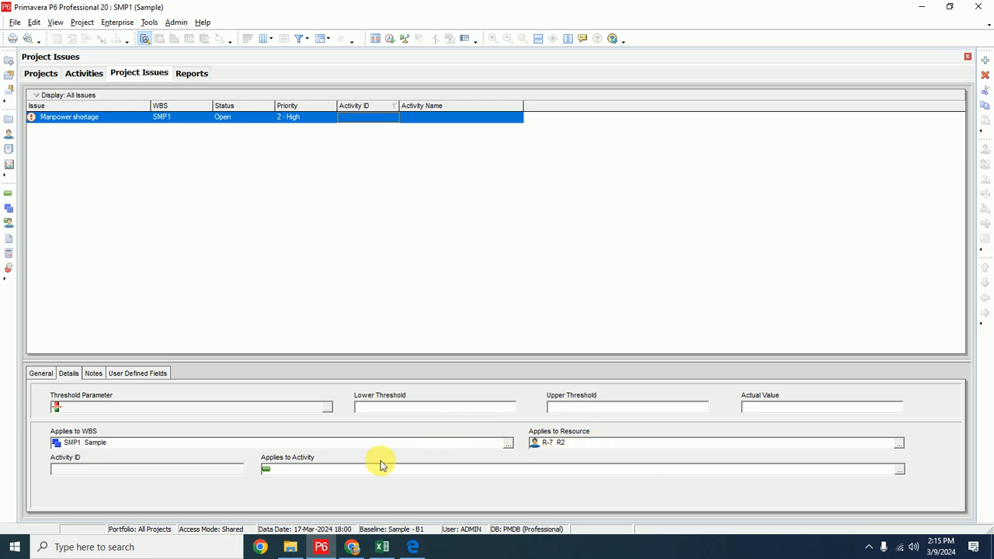
{"action": "left_click", "coordinate": [898, 469]}
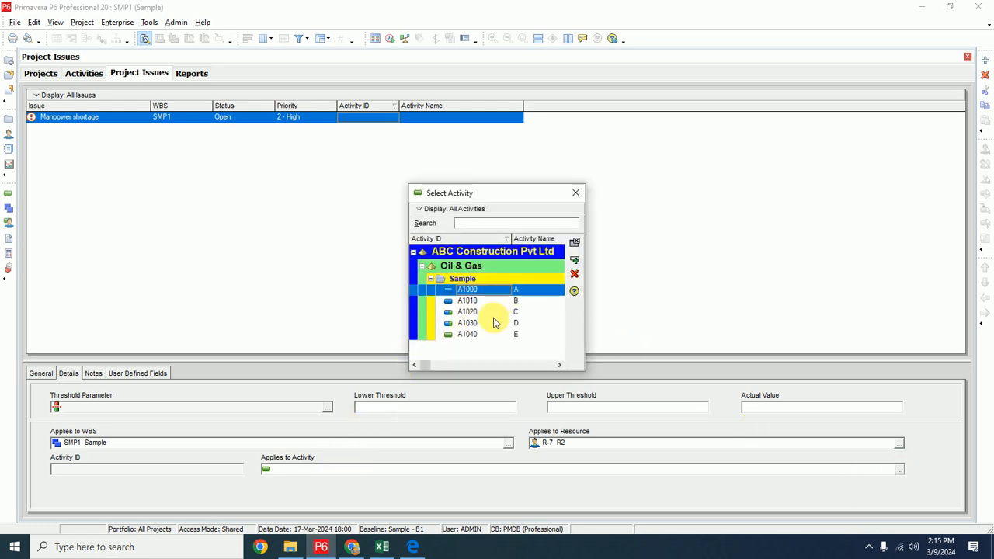
{"action": "double_click", "coordinate": [469, 312]}
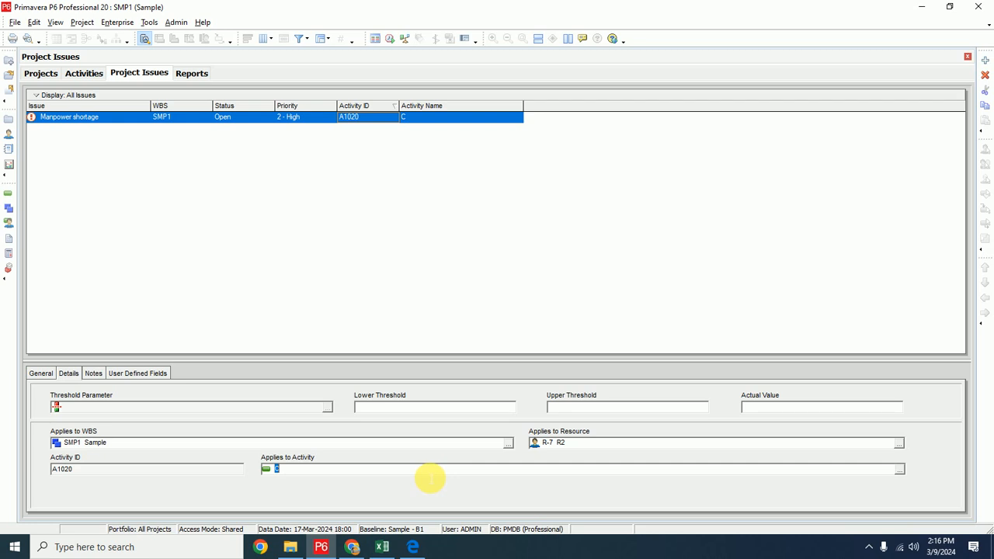
{"action": "left_click", "coordinate": [359, 241]}
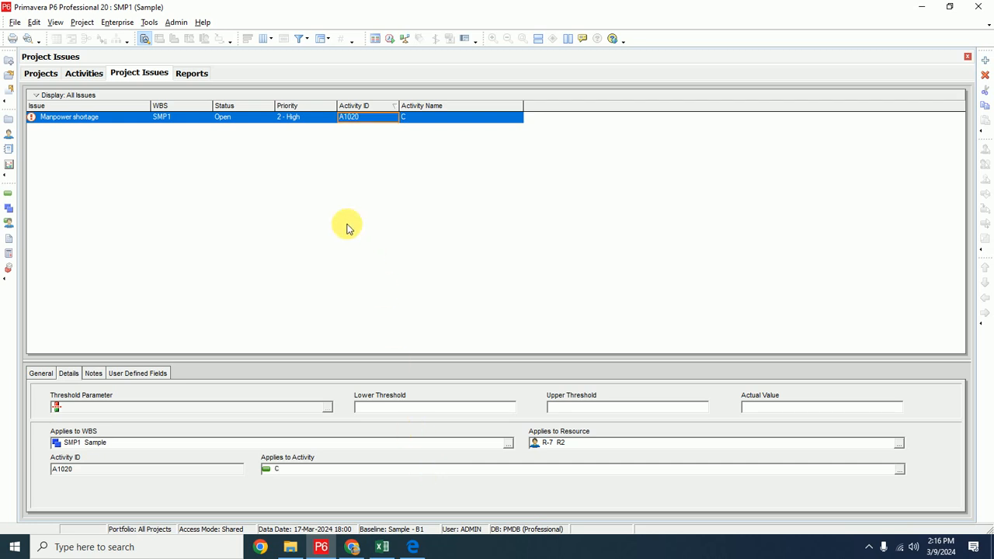
Step: Return to the Activities view and set activity A1020's suspend date to 19-Mar-2024 08:00
{"action": "left_click", "coordinate": [84, 73]}
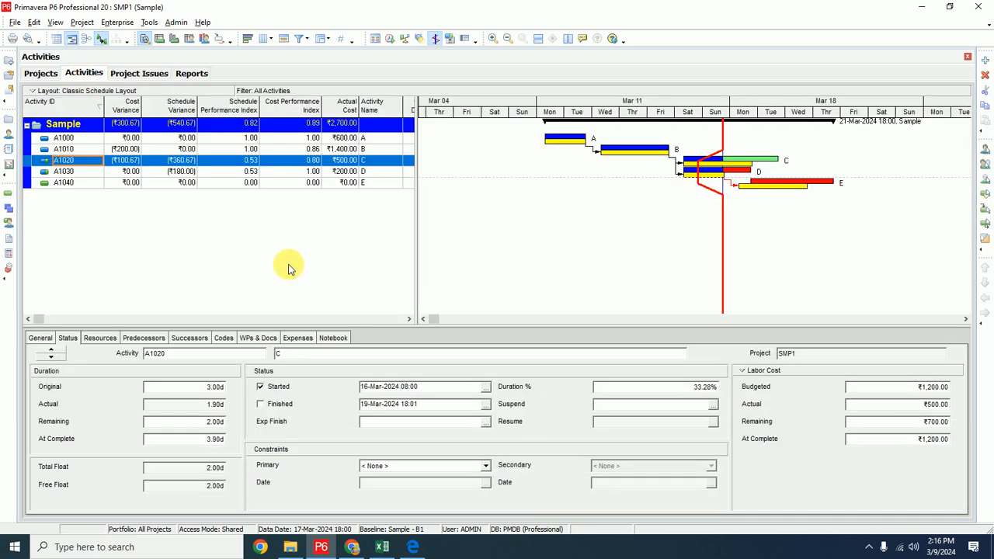
{"action": "left_click", "coordinate": [138, 73]}
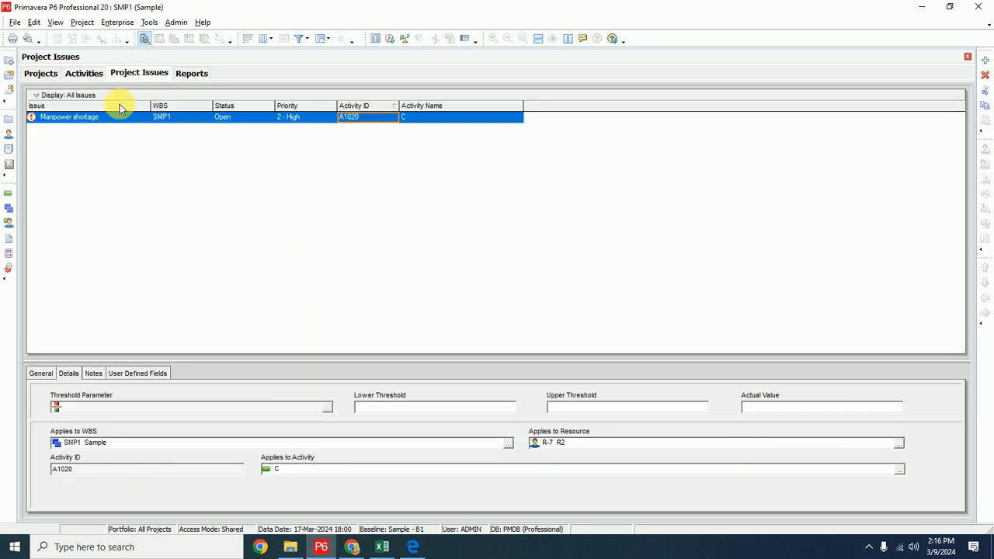
{"action": "left_click", "coordinate": [81, 72]}
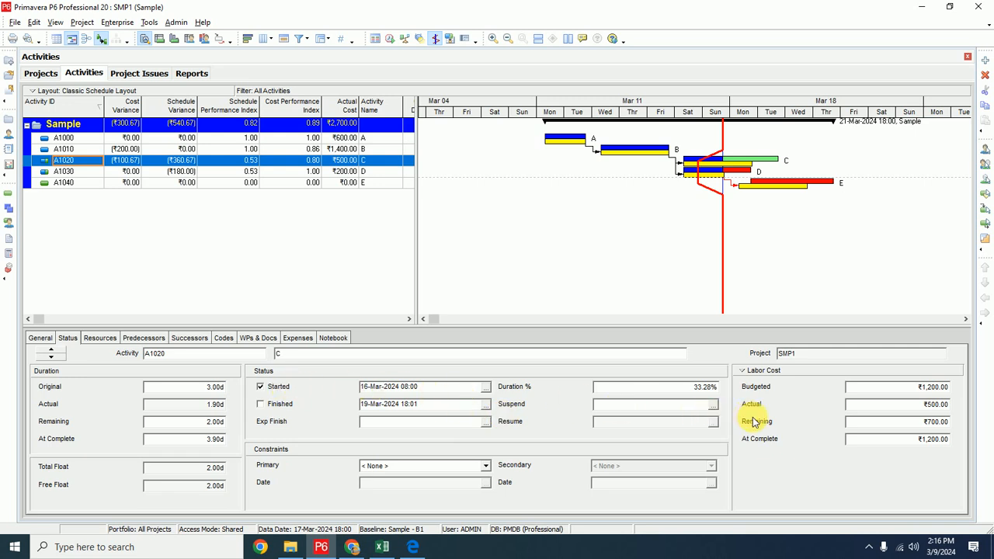
{"action": "left_click", "coordinate": [712, 405]}
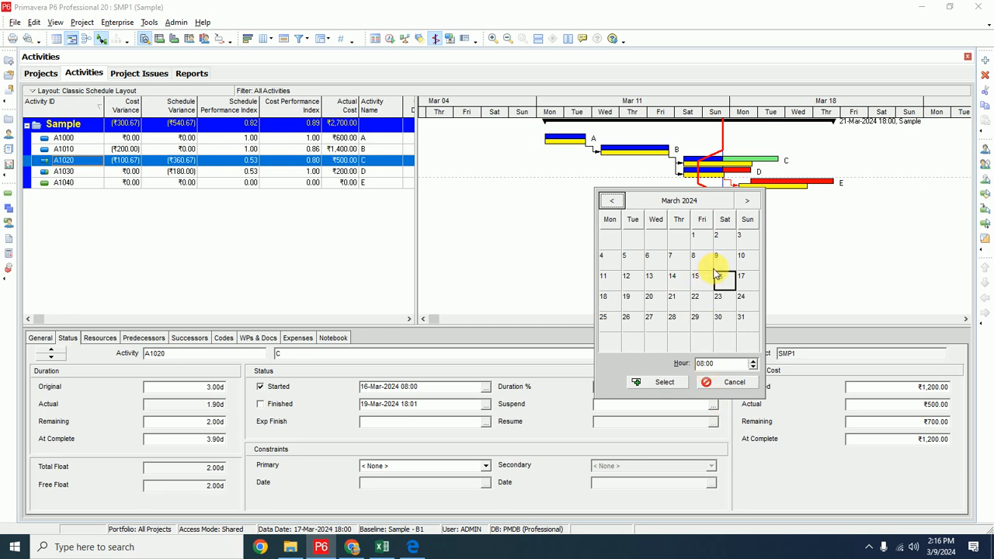
{"action": "left_click", "coordinate": [627, 304]}
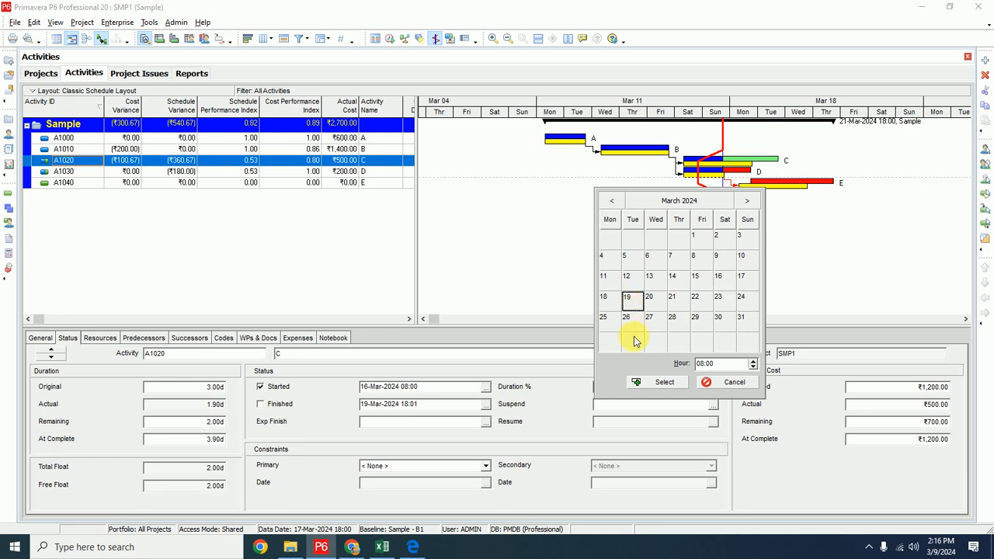
{"action": "left_click", "coordinate": [665, 381]}
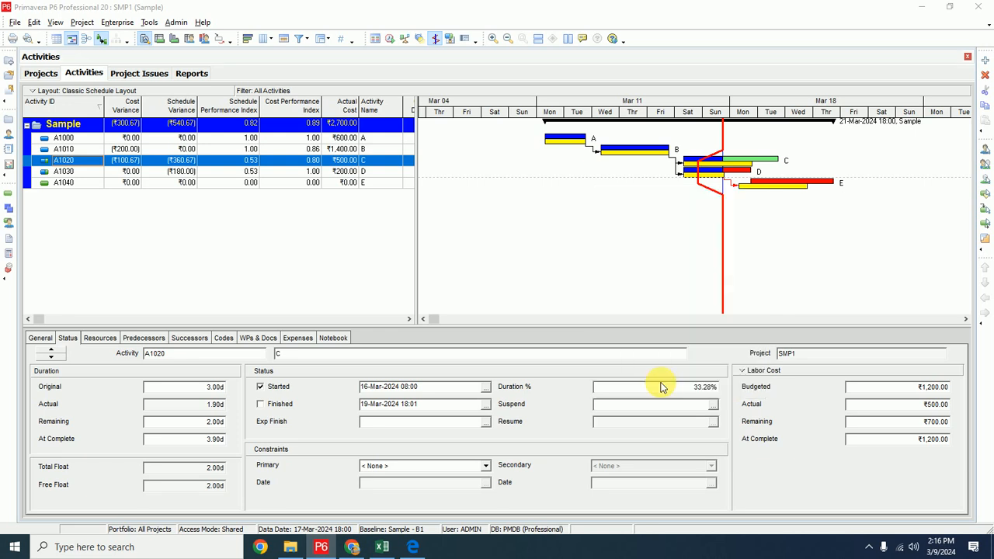
Step: Set activity A1020's resume date to 21-Mar-2024 19:00
{"action": "left_click", "coordinate": [713, 423]}
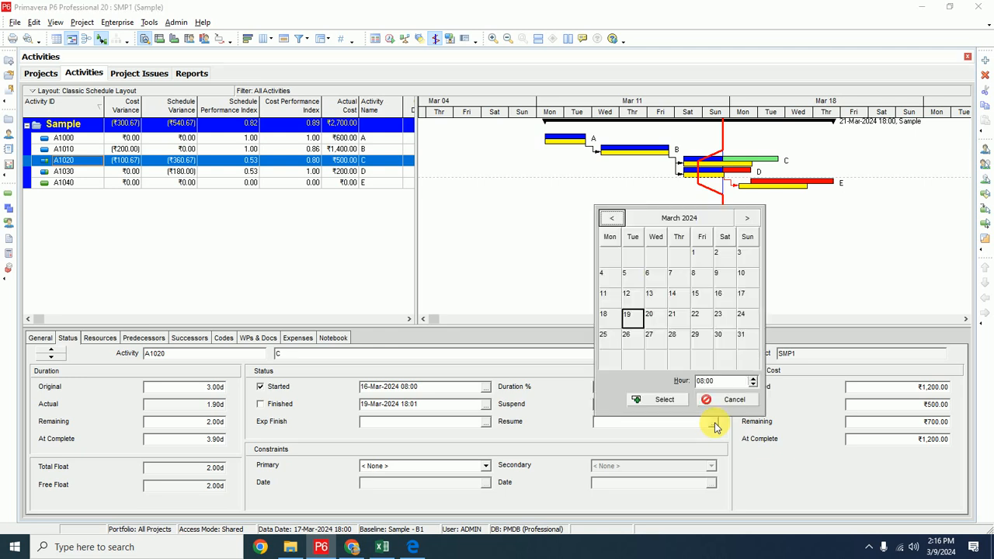
{"action": "left_click", "coordinate": [672, 314]}
{"action": "left_click", "coordinate": [701, 381]}
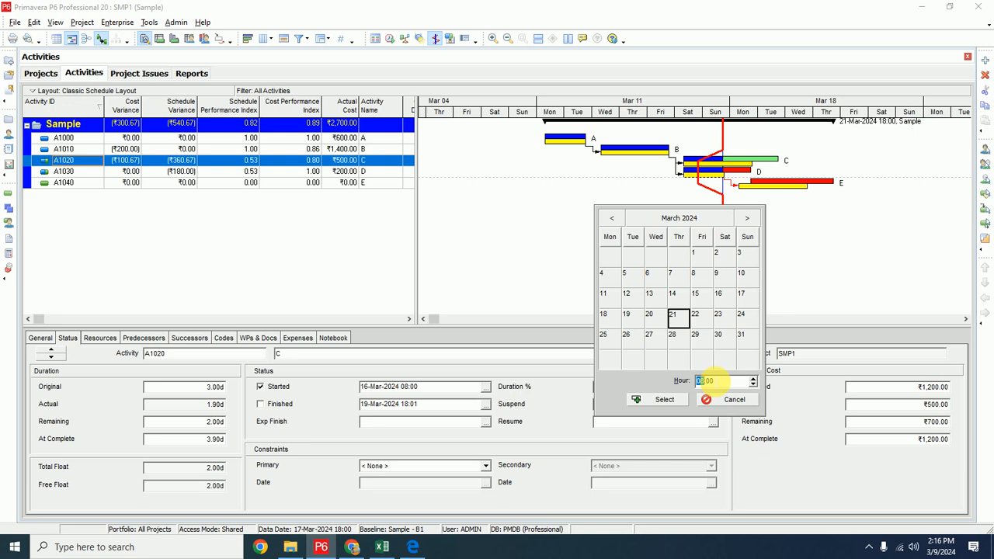
{"action": "type", "text": "18"}
{"action": "key", "text": "End"}
{"action": "key", "text": "BackSpace"}
{"action": "left_click", "coordinate": [661, 399]}
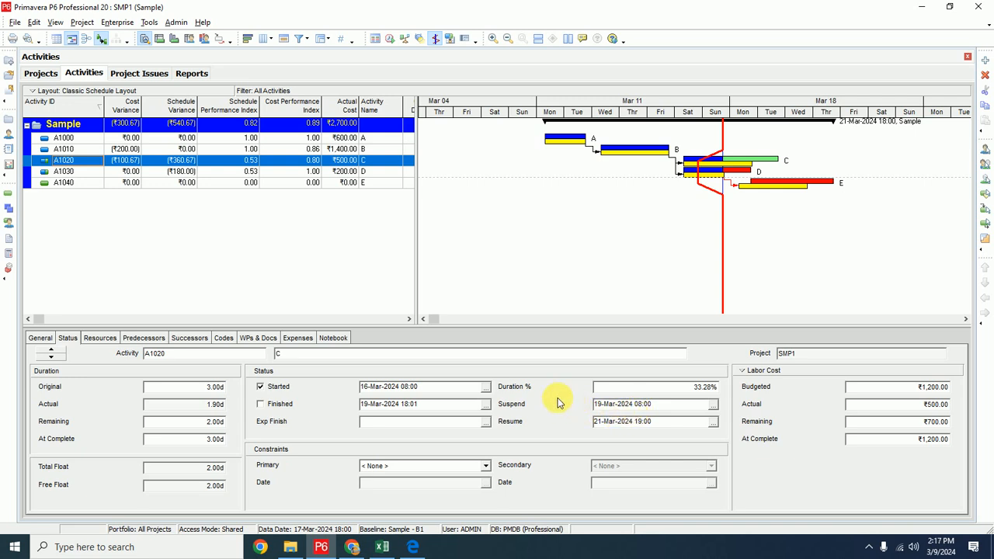
Step: Refresh the data and reschedule the project using its own data date
{"action": "key", "text": "F5"}
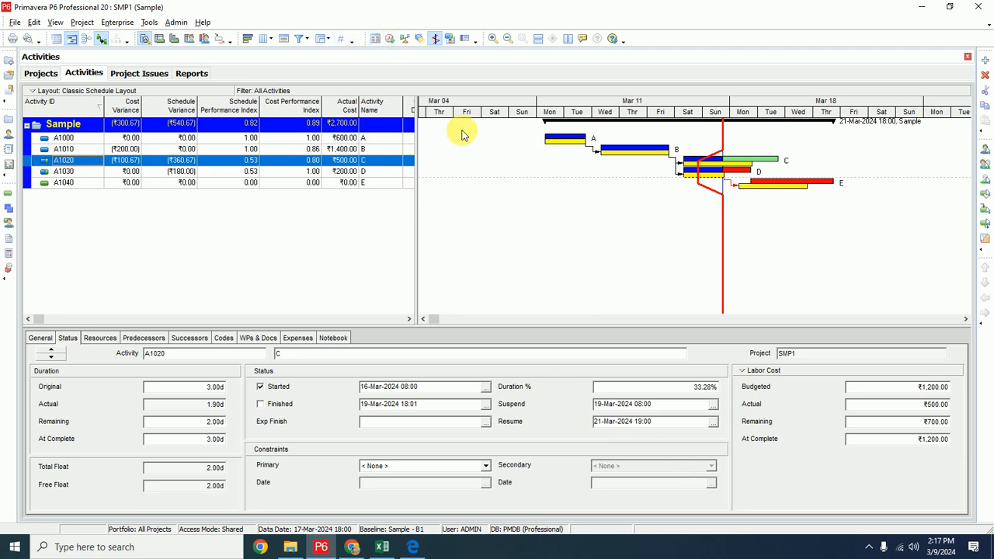
{"action": "left_click", "coordinate": [388, 39]}
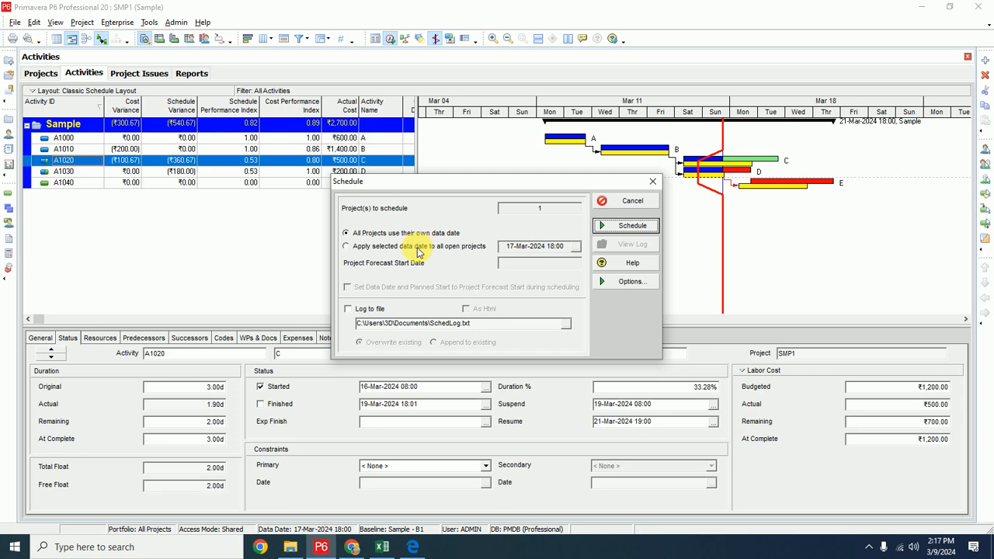
{"action": "left_click", "coordinate": [618, 225]}
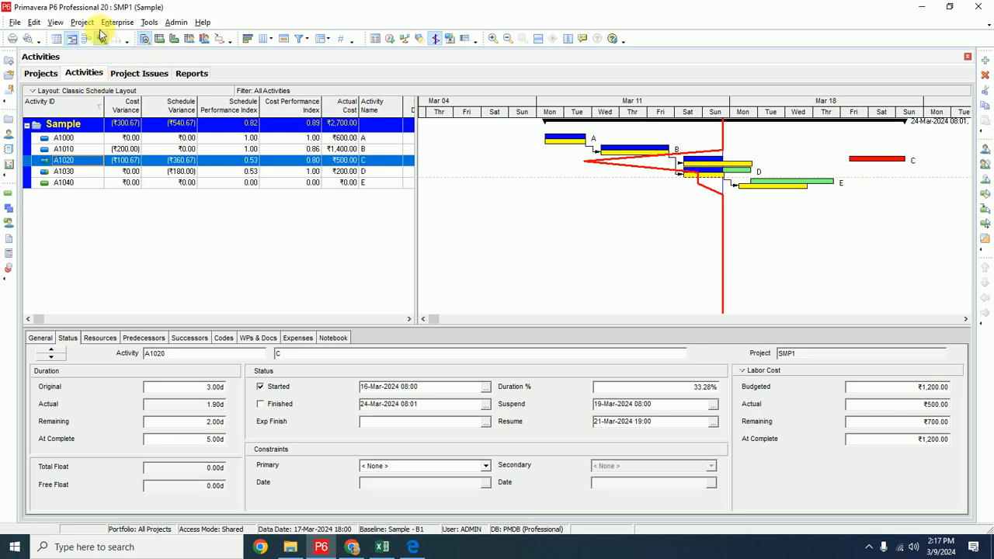
Step: Compare the Manpower shortage issue with the rescheduled activity A1020, ending in the Activities view
{"action": "left_click", "coordinate": [126, 74]}
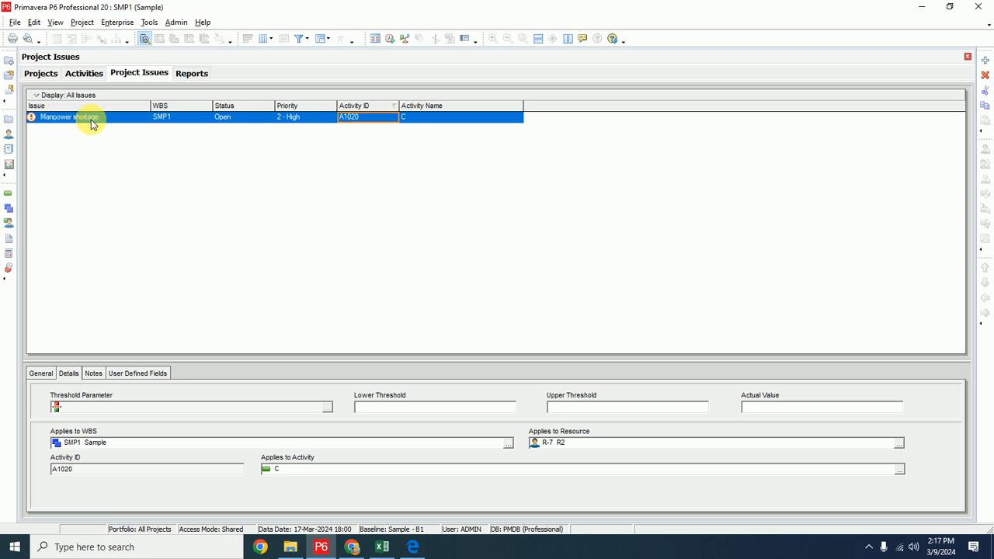
{"action": "left_click", "coordinate": [88, 77]}
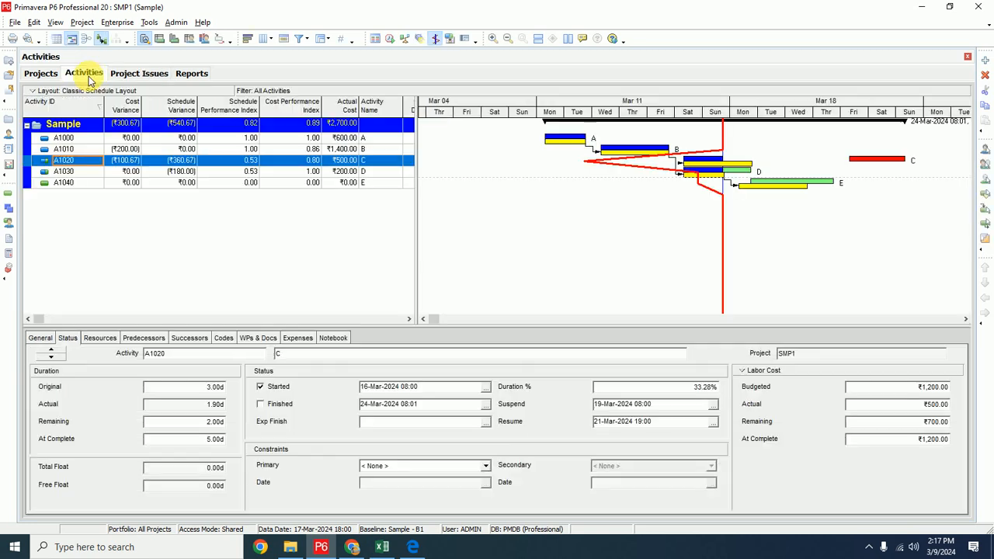
{"action": "left_click", "coordinate": [122, 73]}
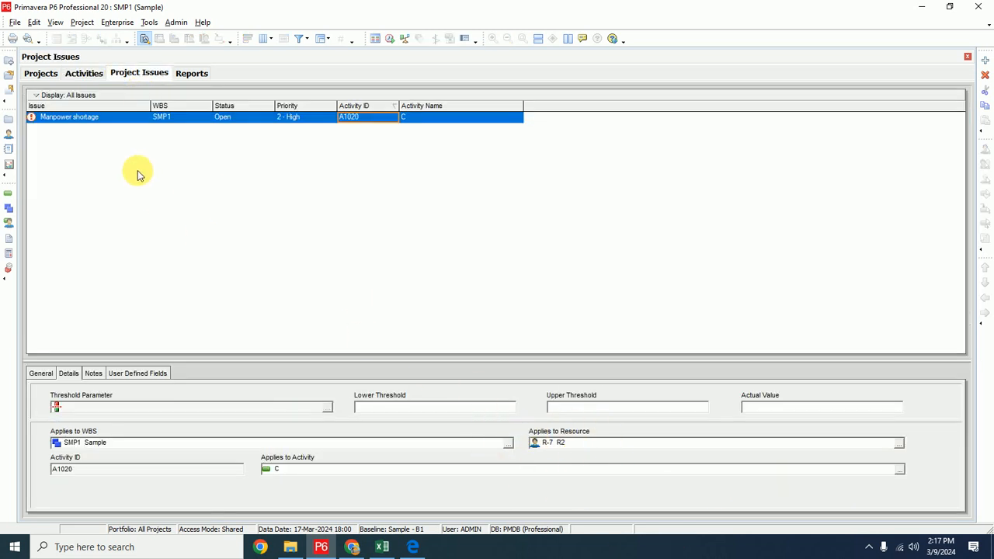
{"action": "left_click", "coordinate": [84, 73]}
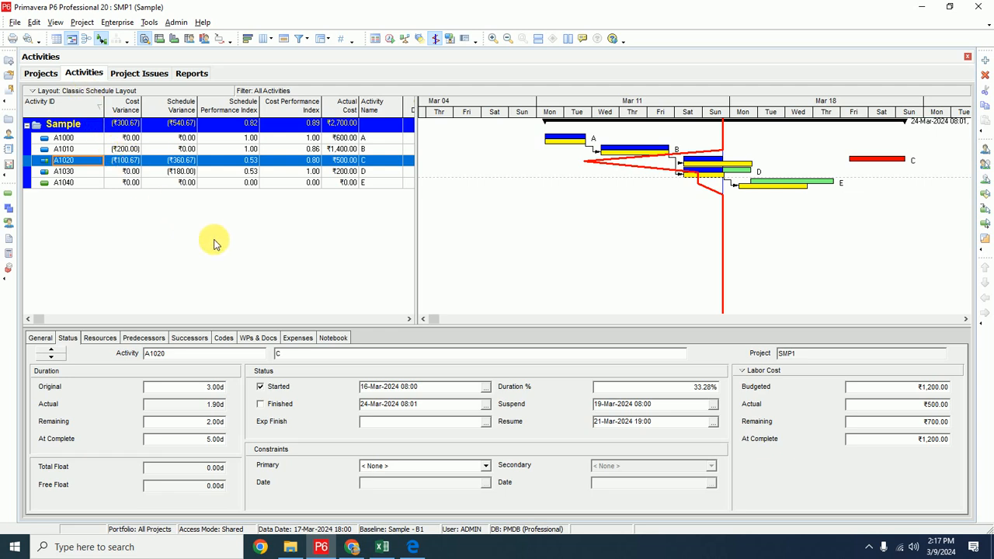
{"action": "key", "text": "alt+Tab"}
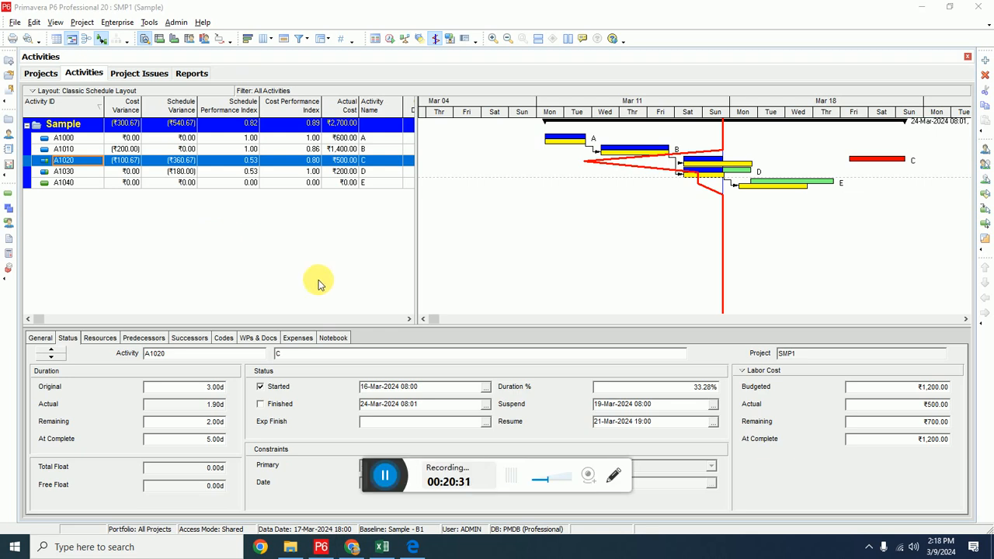
{"action": "left_click", "coordinate": [387, 483]}
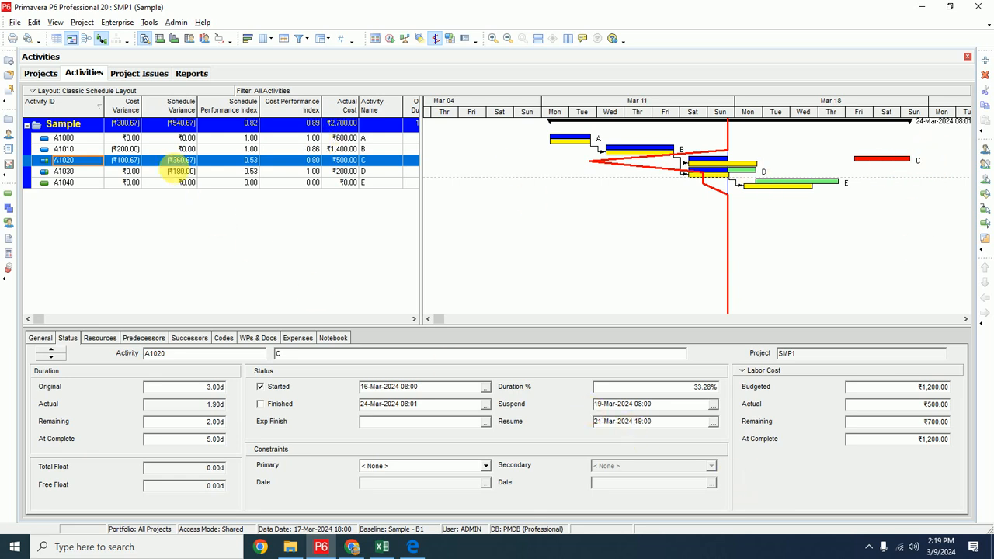
Step: Clear activity A1020's resume and suspend dates in the Activities view and reschedule the project
{"action": "left_click", "coordinate": [151, 72]}
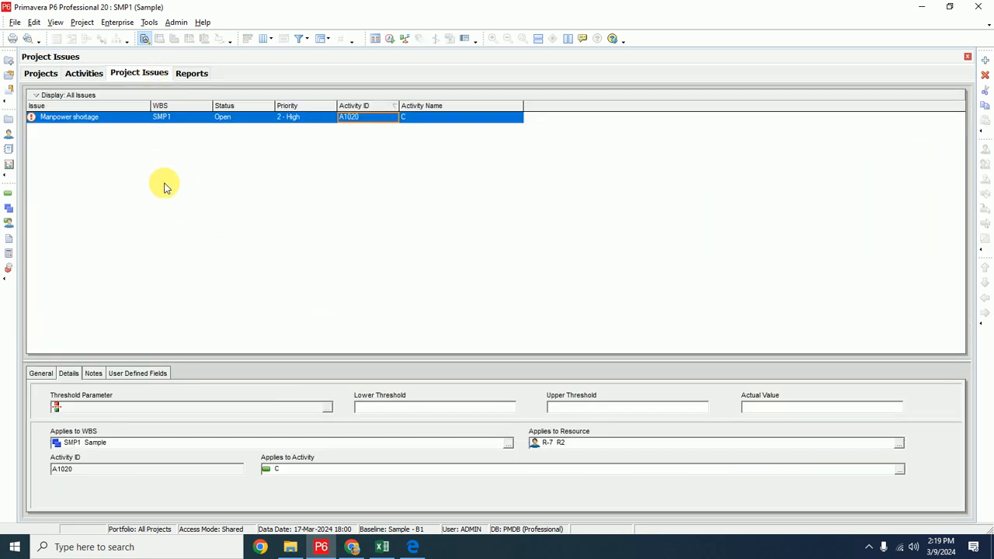
{"action": "left_click", "coordinate": [84, 78]}
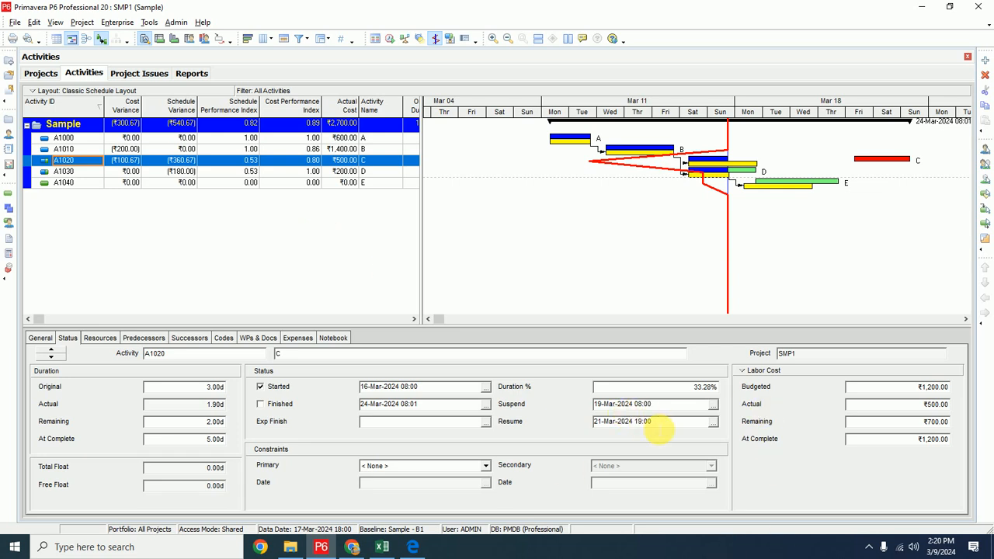
{"action": "left_click_drag", "start_coordinate": [658, 421], "coordinate": [593, 422]}
{"action": "key", "text": "Delete"}
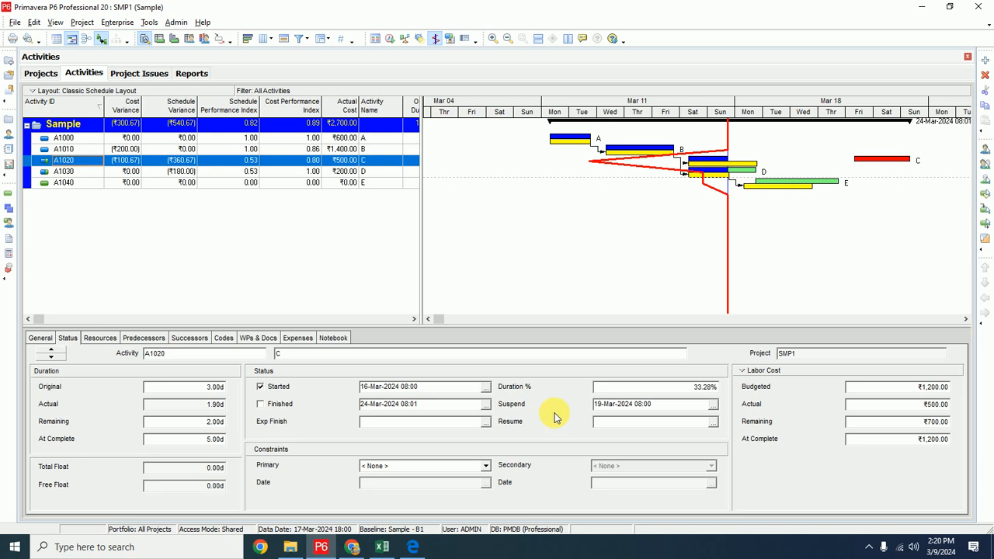
{"action": "left_click_drag", "start_coordinate": [659, 404], "coordinate": [570, 413]}
{"action": "type", "text": "0"}
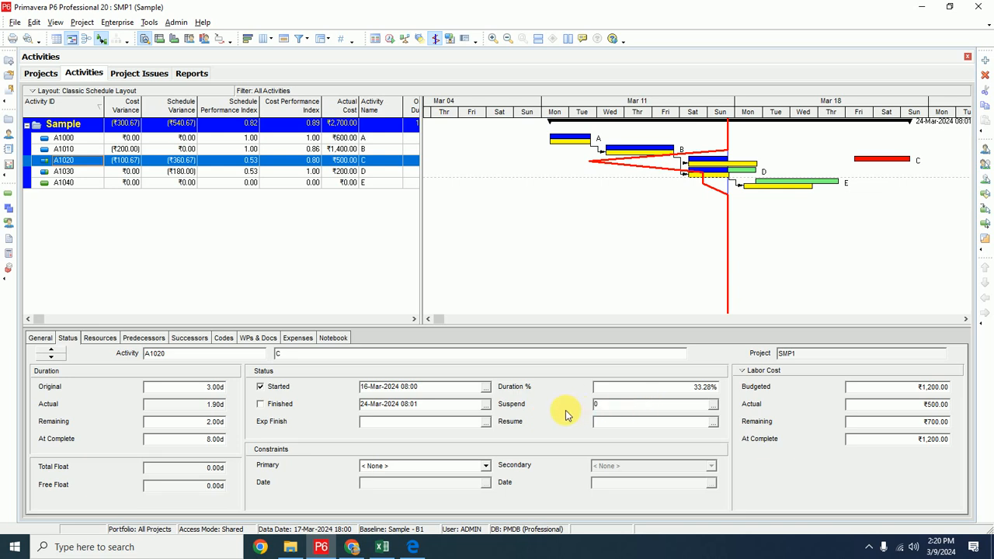
{"action": "left_click", "coordinate": [390, 39]}
{"action": "left_click", "coordinate": [619, 233]}
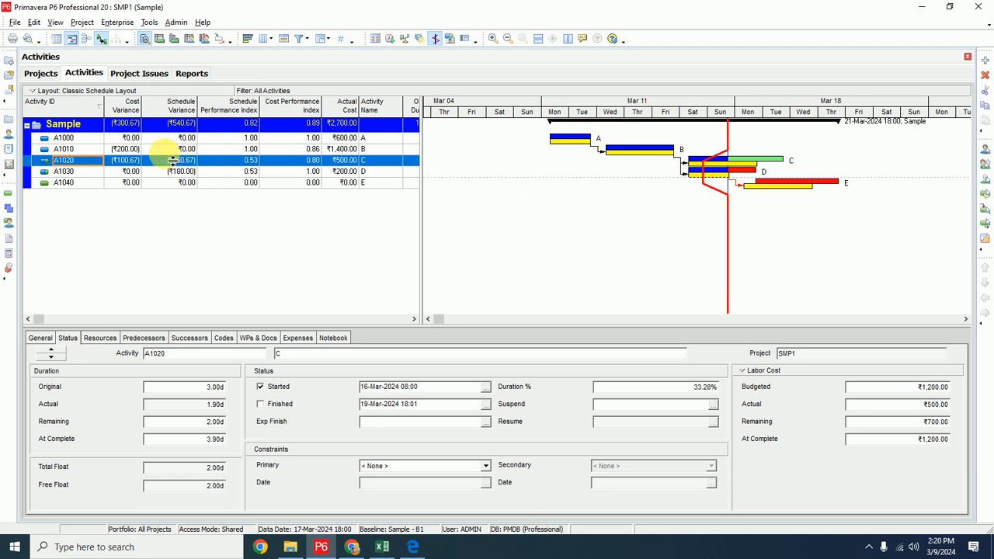
Step: Switch to the Google Sheets spreadsheet and review the 7th-day site report and the planned versus actual bar chart
{"action": "left_click", "coordinate": [352, 546]}
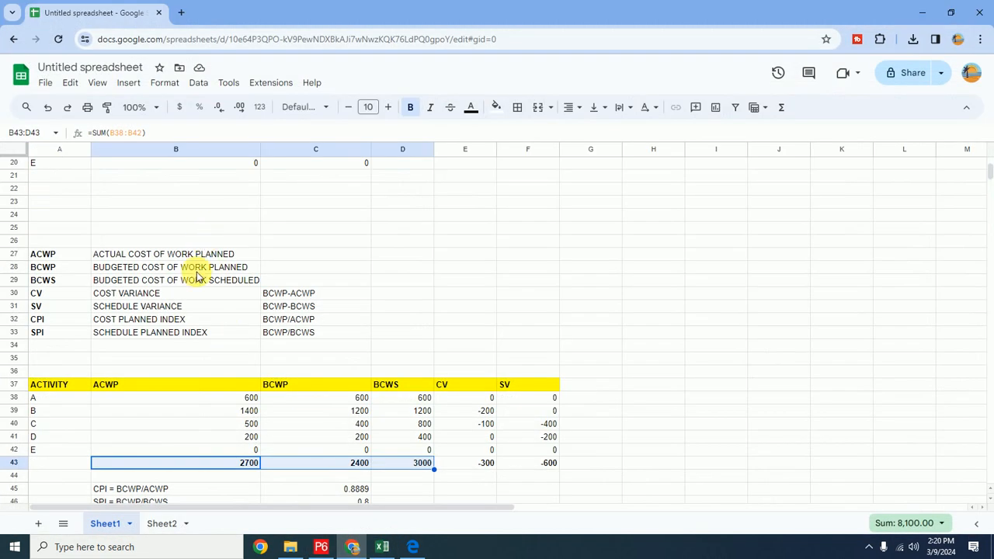
{"action": "scroll", "coordinate": [186, 399], "scroll_direction": "up", "scroll_amount": 5}
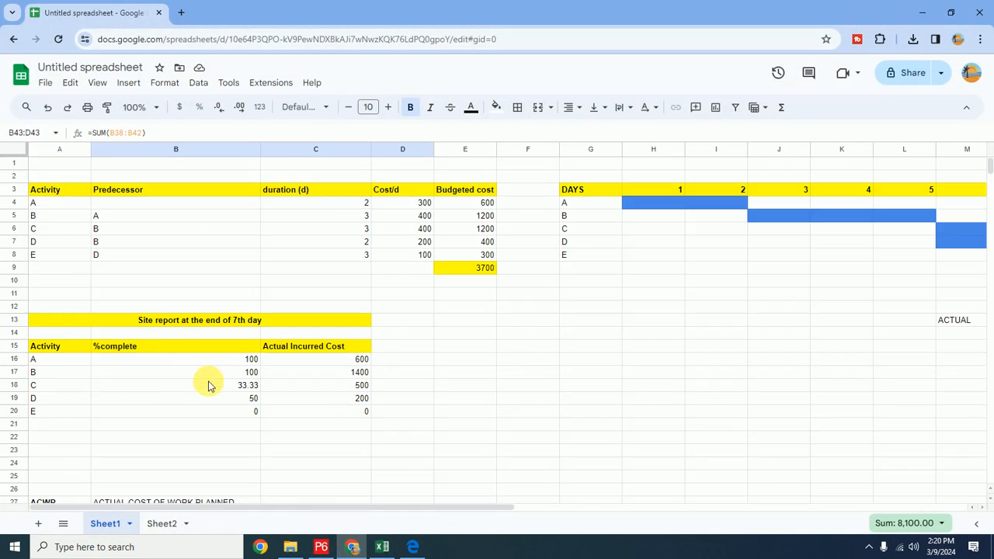
{"action": "left_click", "coordinate": [336, 388]}
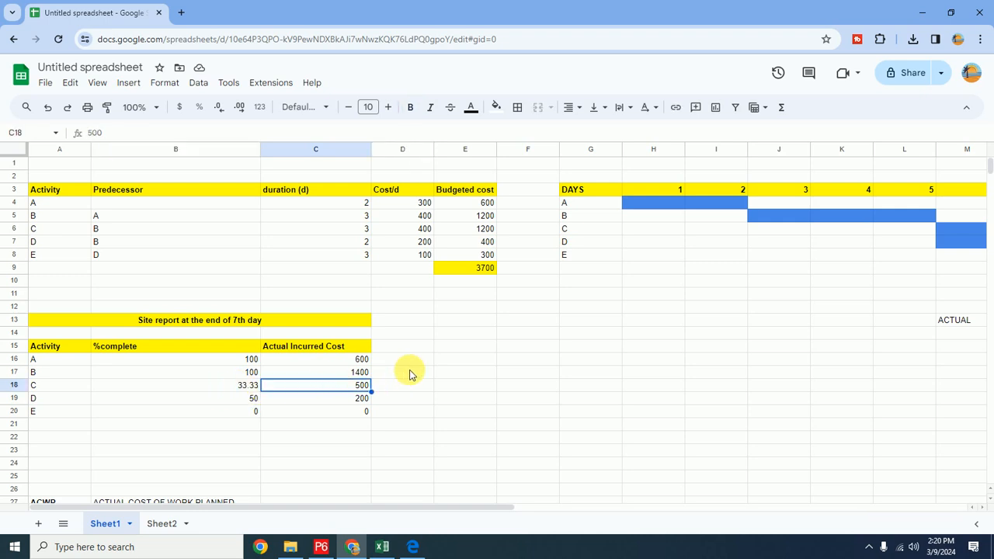
{"action": "left_click_drag", "start_coordinate": [459, 509], "coordinate": [643, 504]}
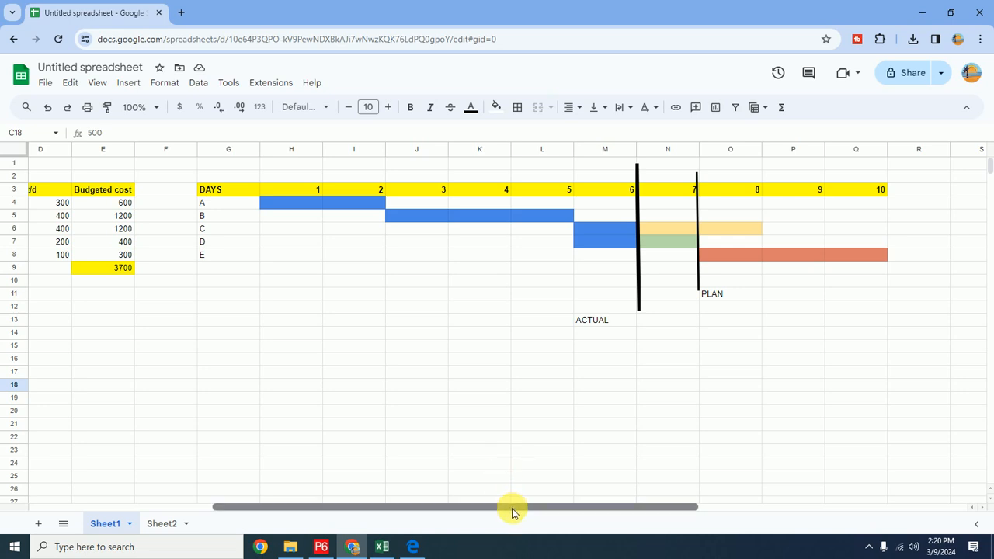
{"action": "left_click_drag", "start_coordinate": [513, 512], "coordinate": [275, 497]}
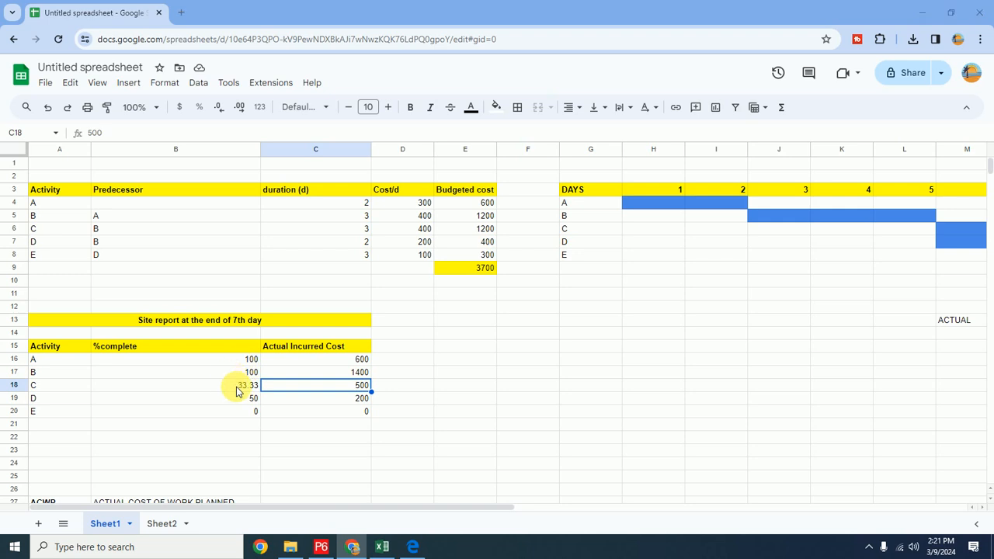
Step: Return to Primavera P6 and add a project issue named "Technical failure" with priority 2 - High
{"action": "key", "text": "alt+Tab"}
{"action": "left_click", "coordinate": [128, 73]}
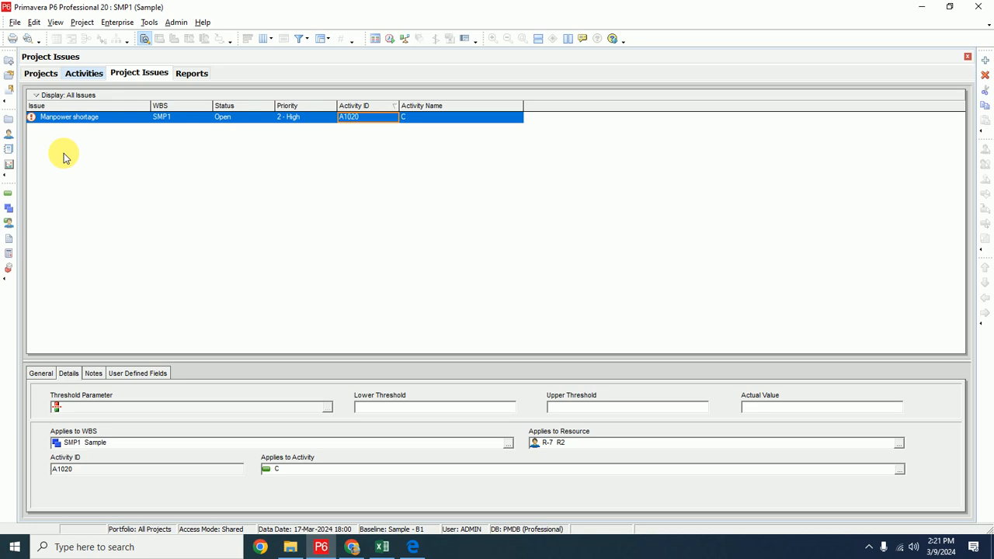
{"action": "left_click", "coordinate": [985, 61]}
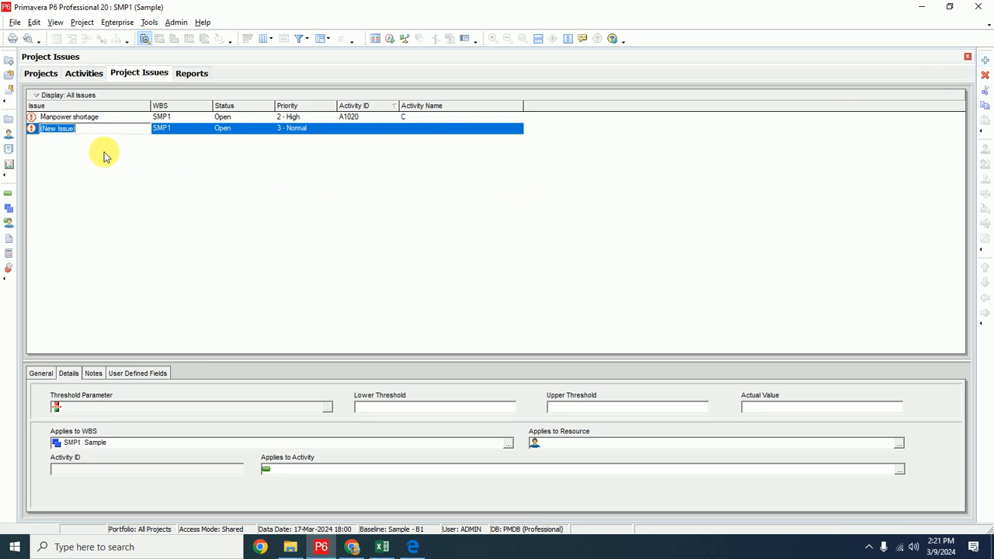
{"action": "type", "text": "Technical failure"}
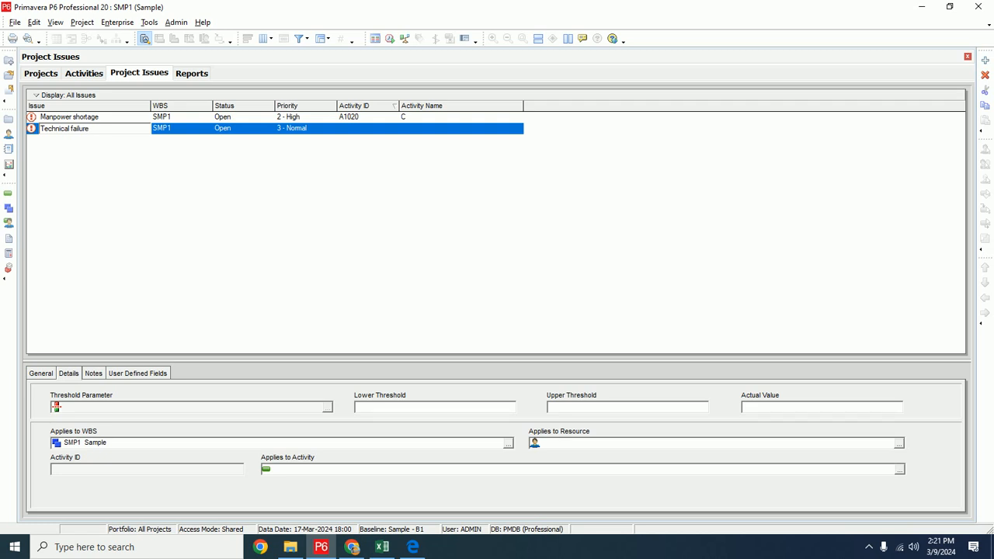
{"action": "left_click", "coordinate": [323, 133]}
{"action": "left_click", "coordinate": [323, 133]}
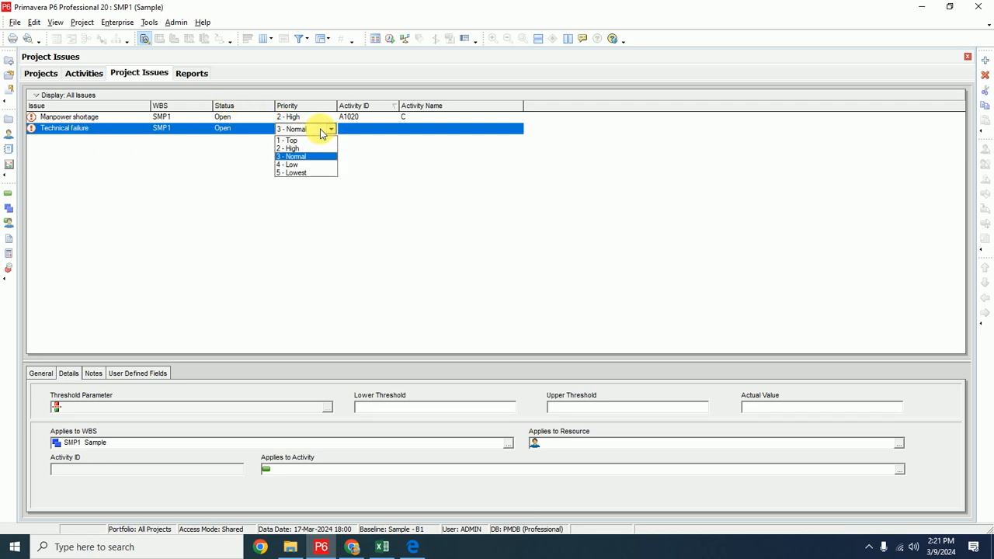
{"action": "left_click", "coordinate": [310, 147]}
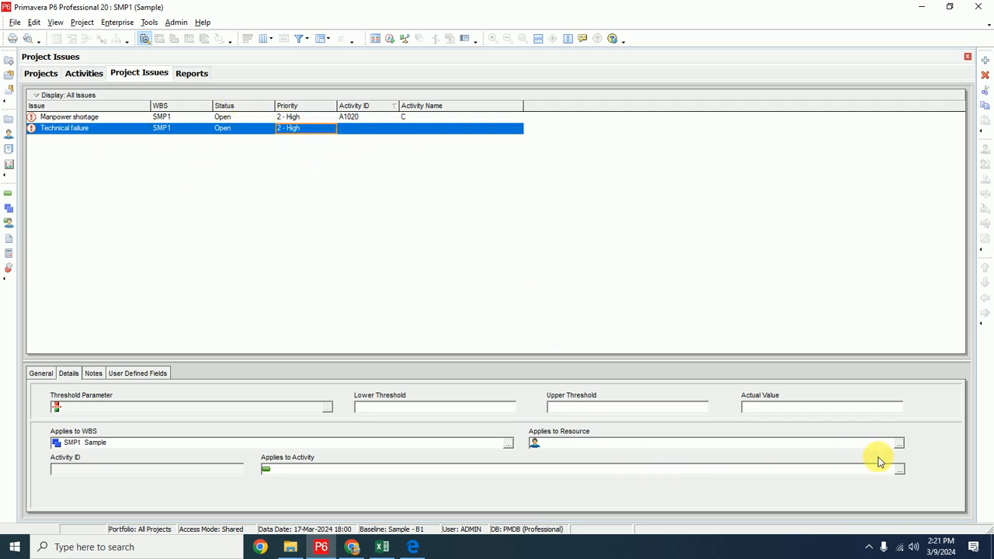
Step: Assign resource R-8 (R4) to the Technical failure issue
{"action": "left_click", "coordinate": [899, 444]}
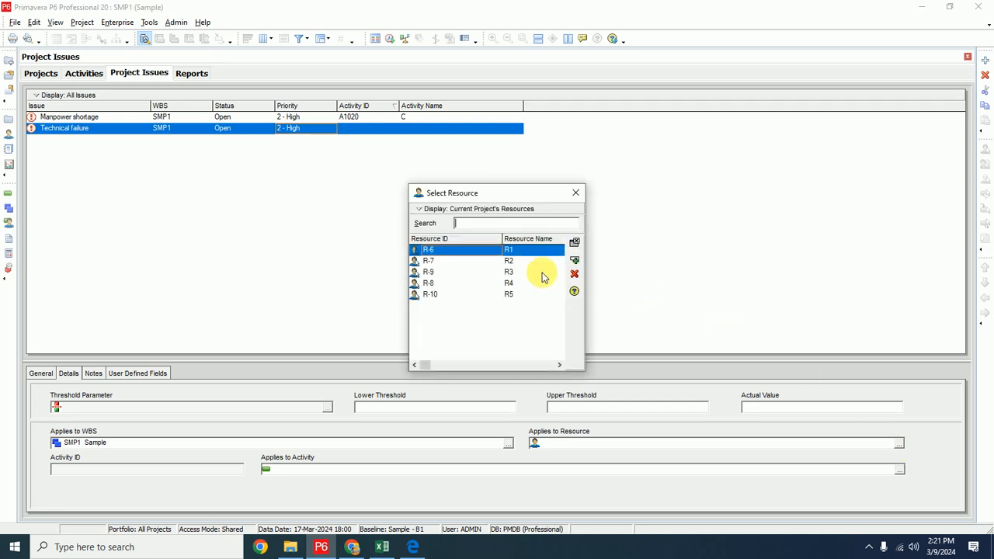
{"action": "left_click", "coordinate": [433, 210]}
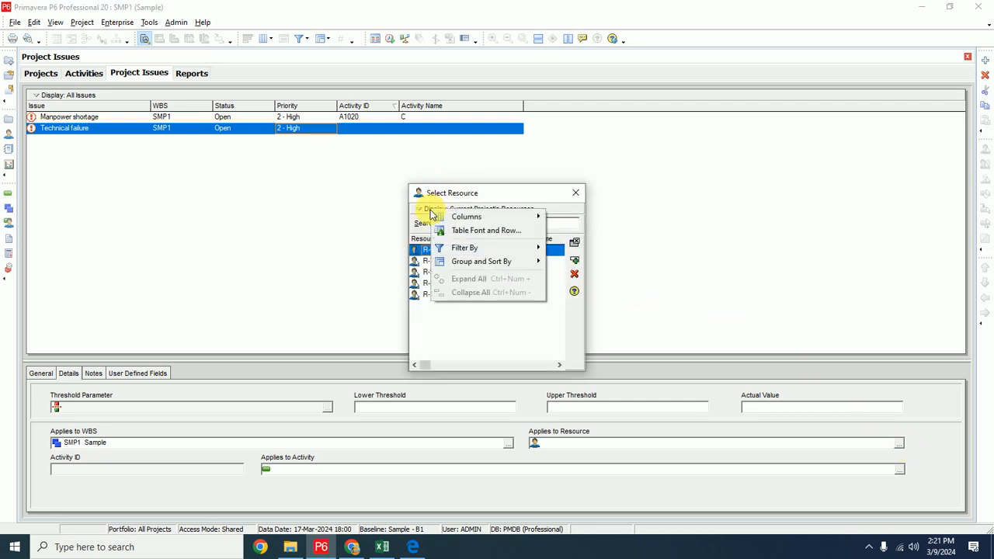
{"action": "mouse_move", "coordinate": [517, 264]}
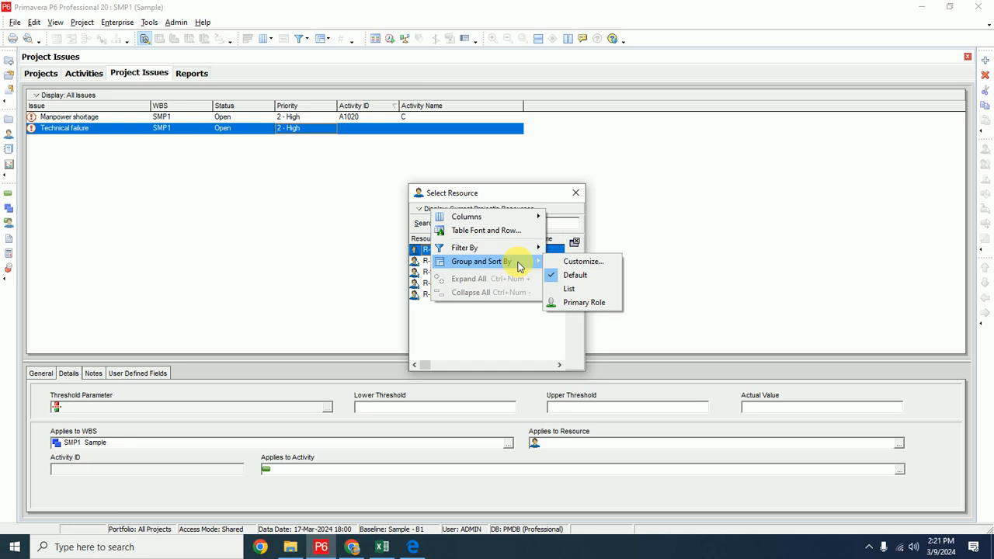
{"action": "left_click", "coordinate": [523, 311]}
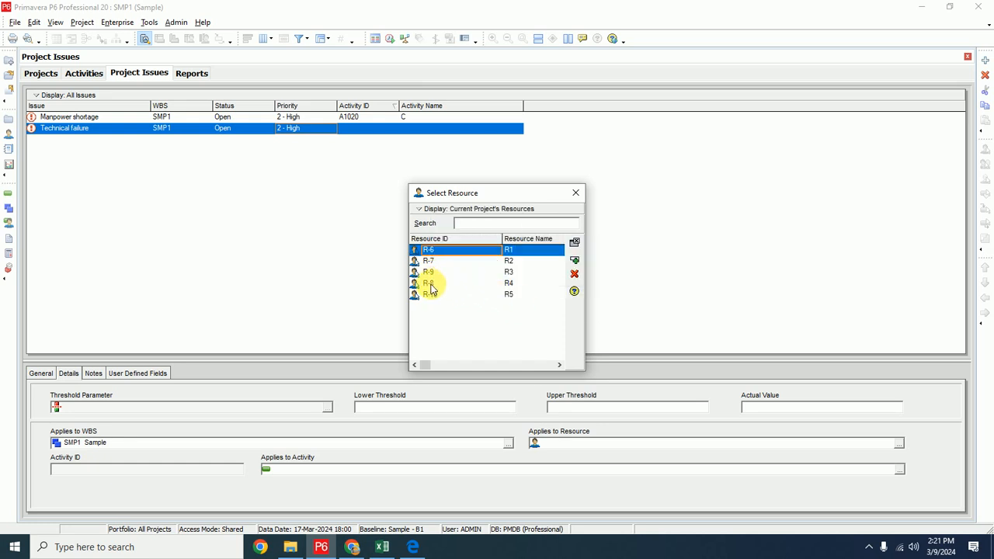
{"action": "left_click", "coordinate": [433, 283]}
{"action": "left_click", "coordinate": [573, 260]}
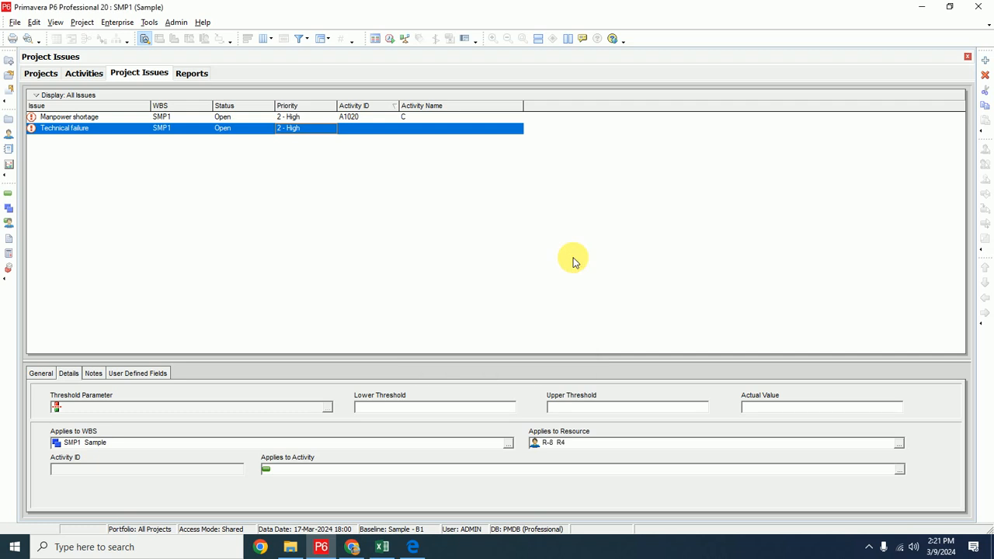
Step: Apply the Technical failure issue to activity A1030 (D)
{"action": "left_click", "coordinate": [899, 469]}
{"action": "left_click", "coordinate": [503, 323]}
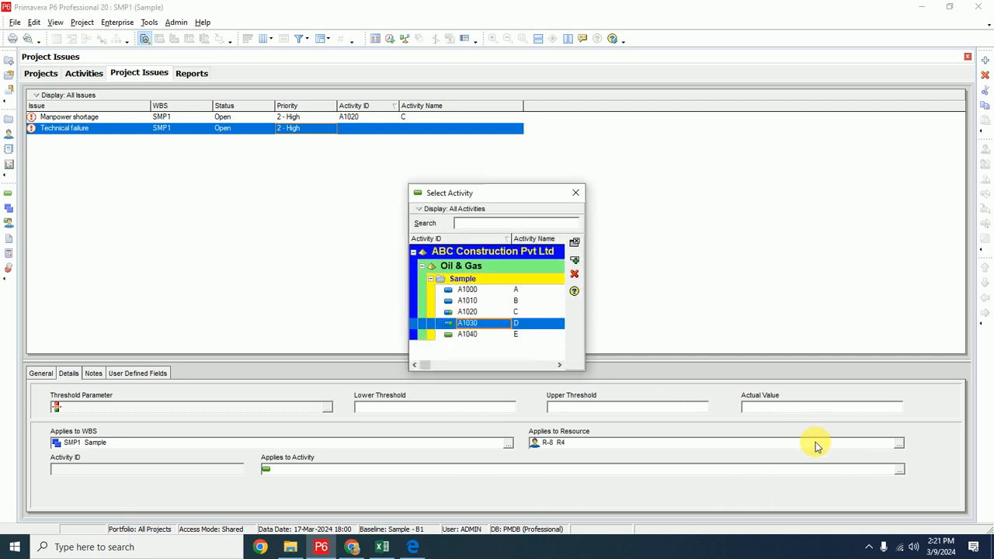
{"action": "double_click", "coordinate": [469, 324]}
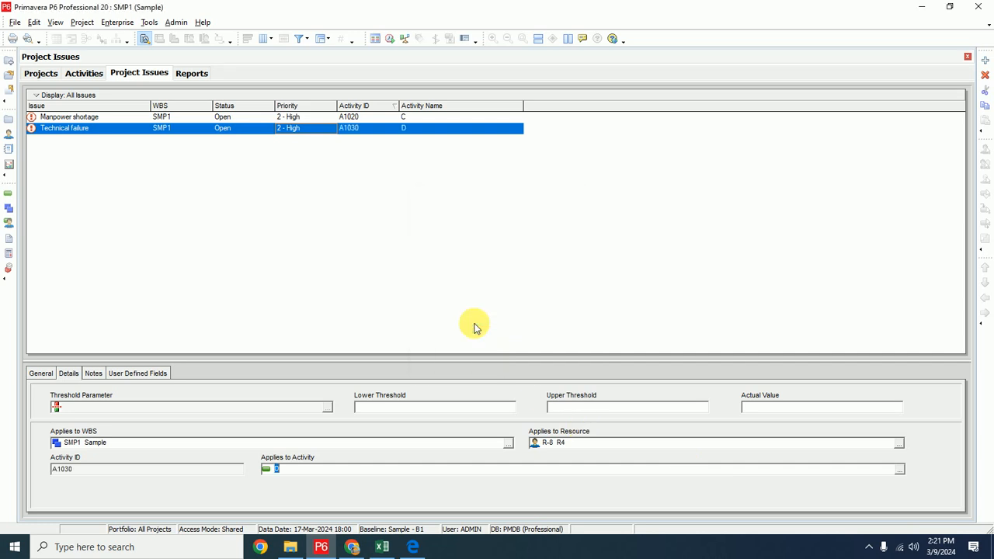
Step: Compare activity A1030's status and schedule bar with its entry in the project issues list
{"action": "left_click", "coordinate": [83, 73]}
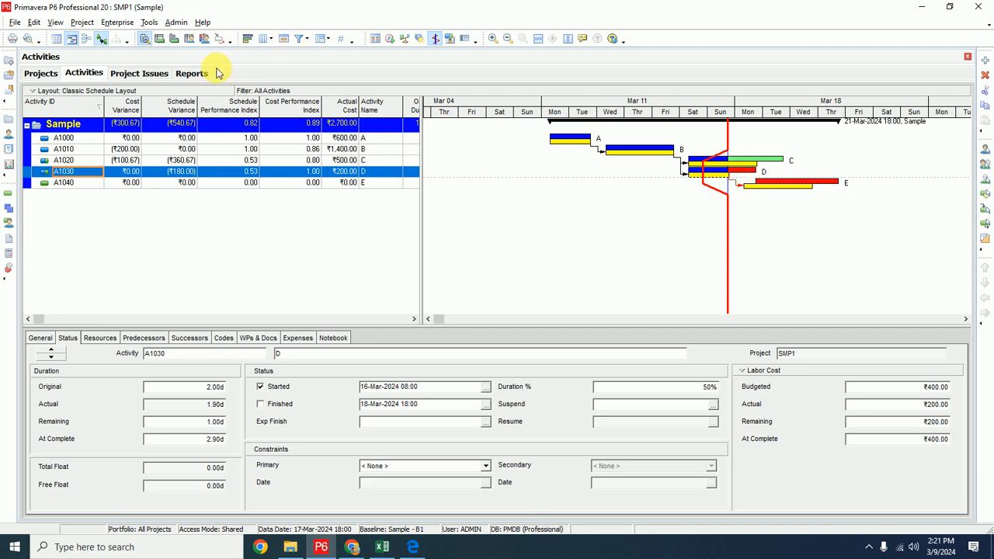
{"action": "left_click", "coordinate": [124, 73]}
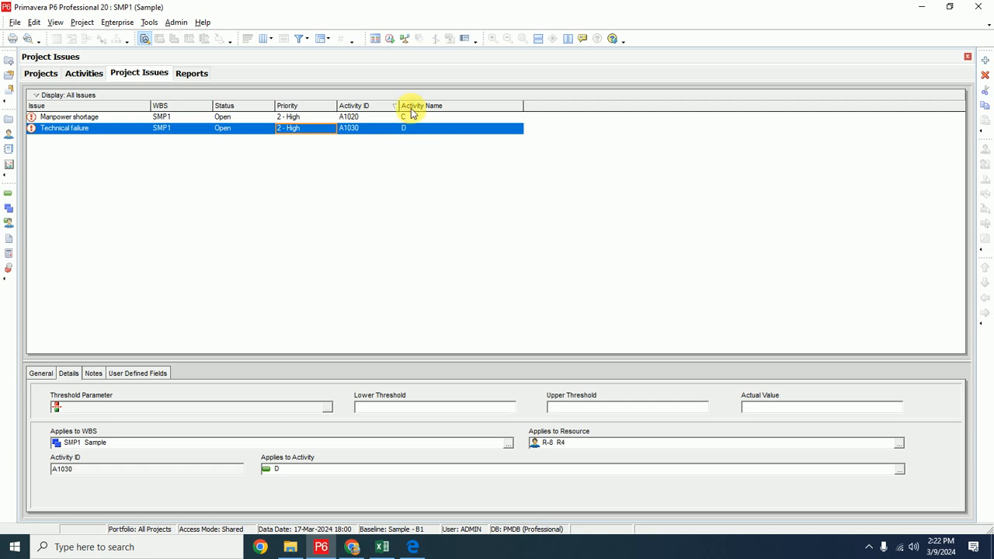
{"action": "left_click", "coordinate": [83, 73]}
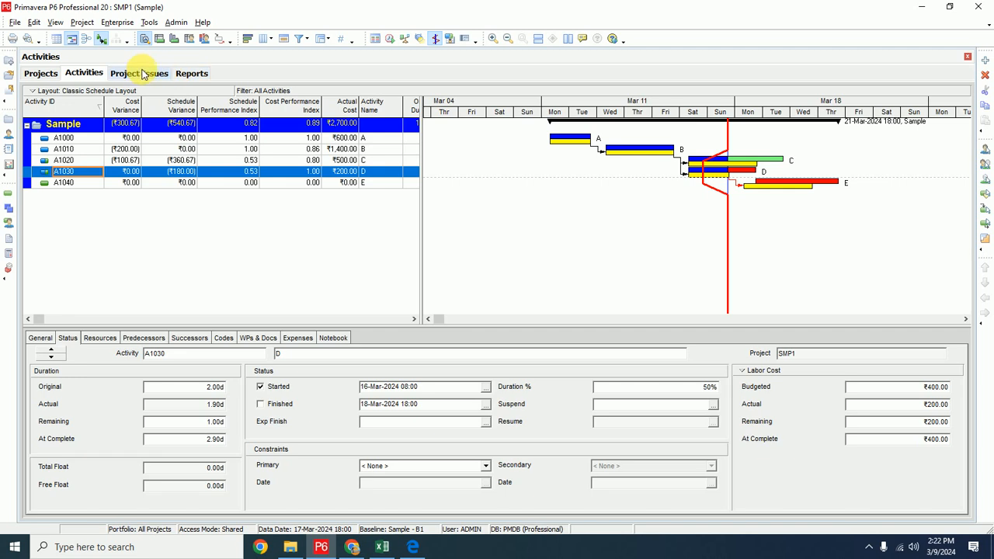
{"action": "left_click", "coordinate": [140, 72]}
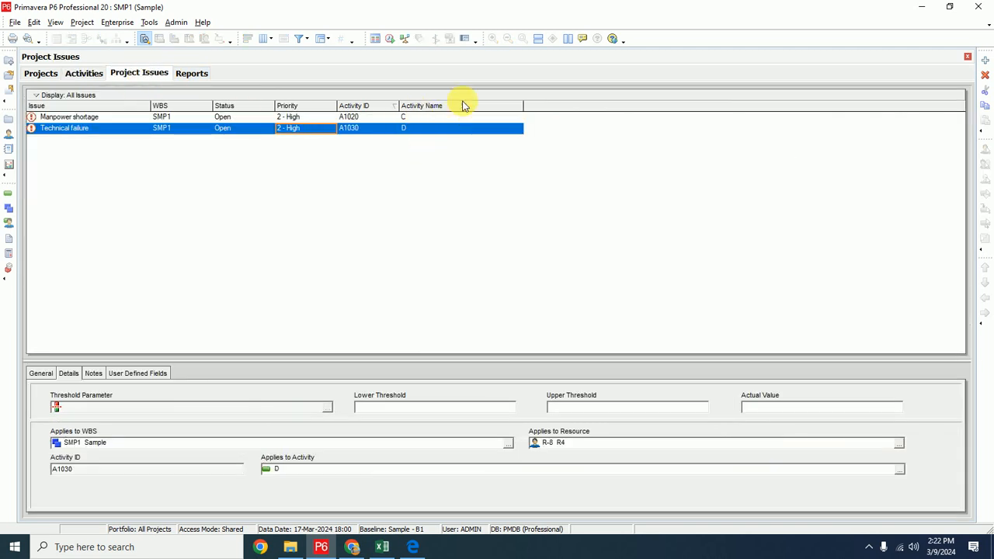
Step: Set activity A1030's suspend date to 19-Mar-2024 08:00 and its resume date to 21-Mar-2024 08:00
{"action": "left_click", "coordinate": [83, 73]}
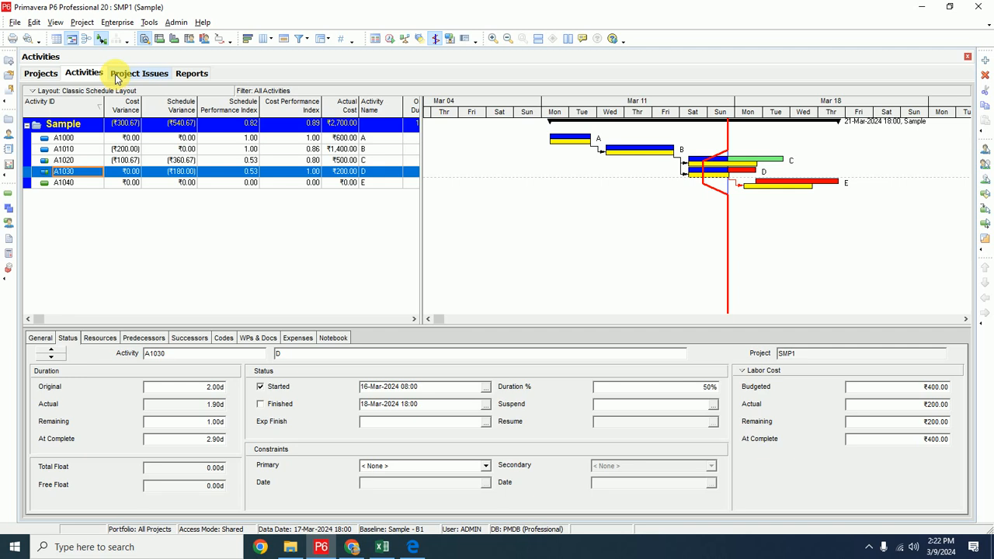
{"action": "left_click", "coordinate": [713, 404]}
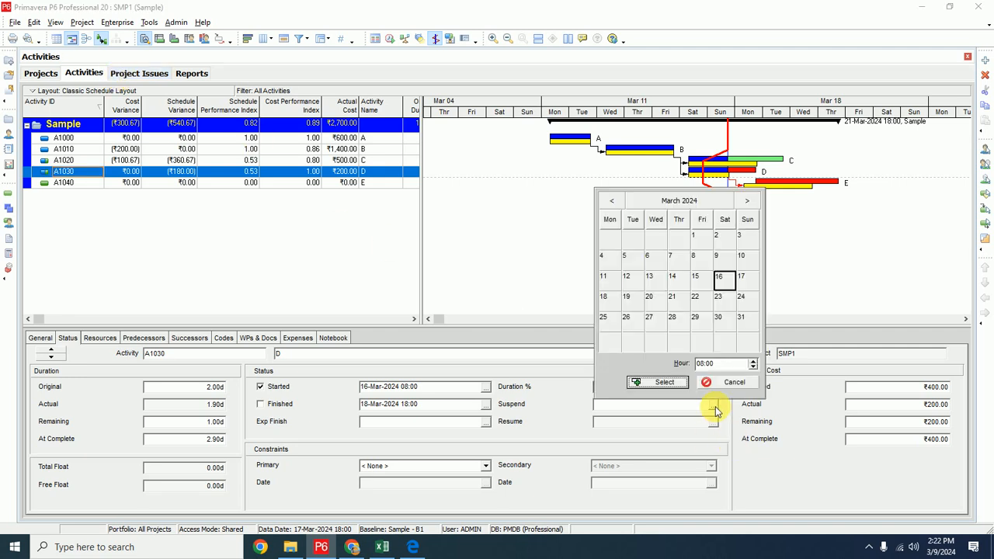
{"action": "left_click", "coordinate": [628, 301]}
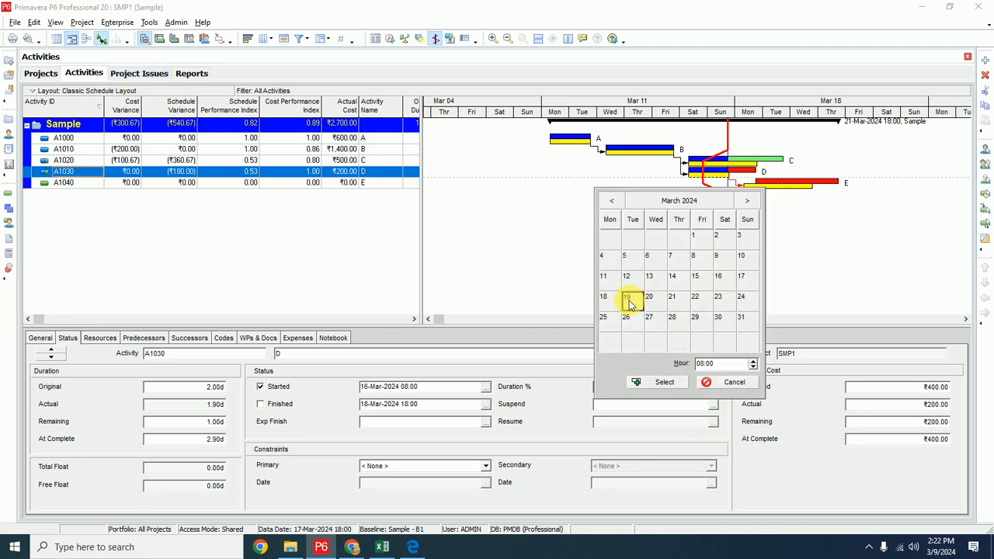
{"action": "left_click", "coordinate": [664, 382]}
{"action": "left_click", "coordinate": [713, 420]}
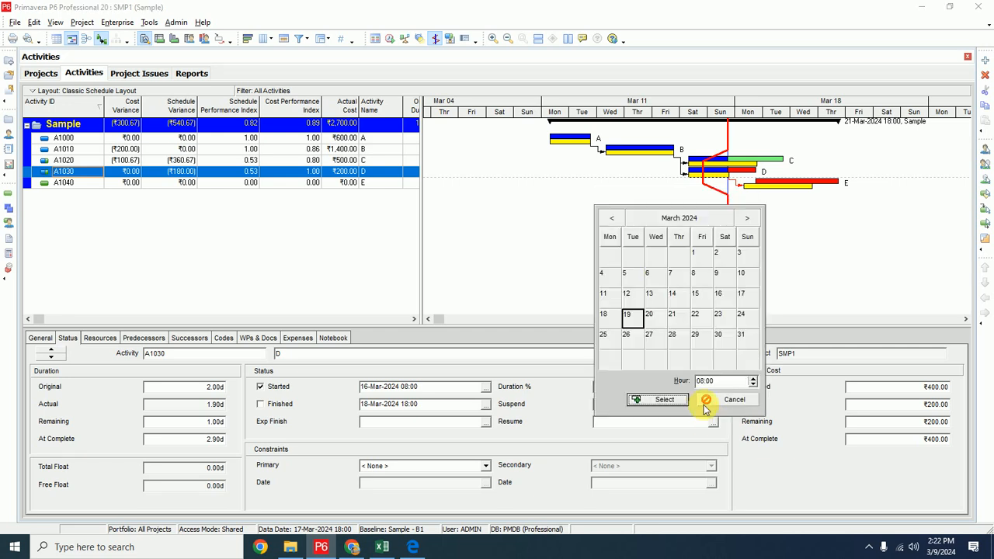
{"action": "left_click", "coordinate": [673, 318]}
{"action": "left_click", "coordinate": [664, 399]}
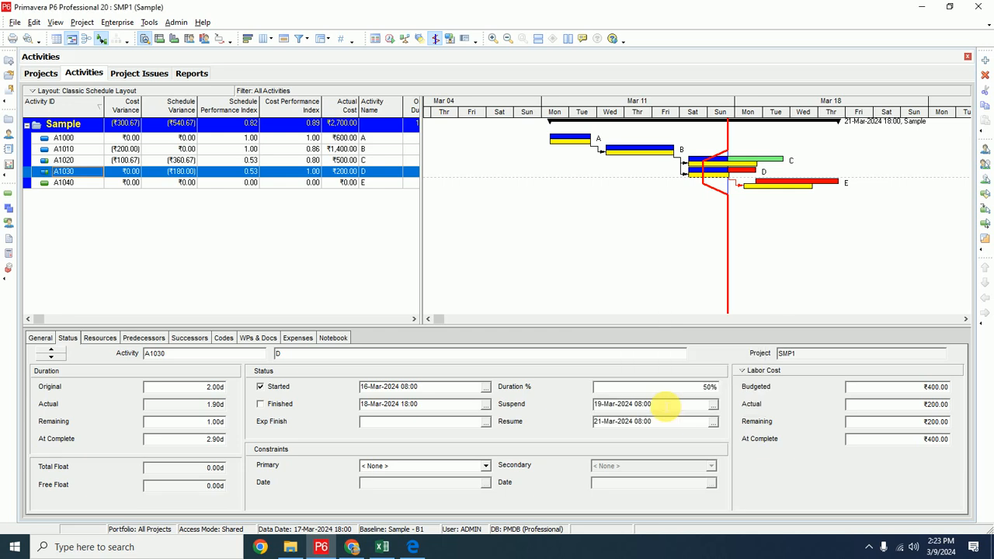
Step: Reschedule the project using its own data date and check the Technical failure issue against the updated activity A1030
{"action": "left_click", "coordinate": [389, 38]}
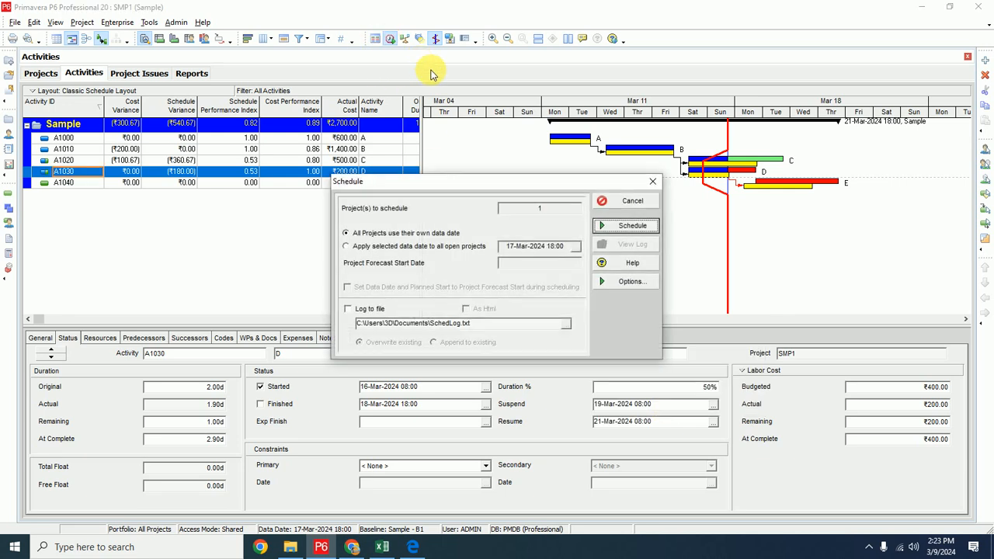
{"action": "left_click", "coordinate": [621, 226]}
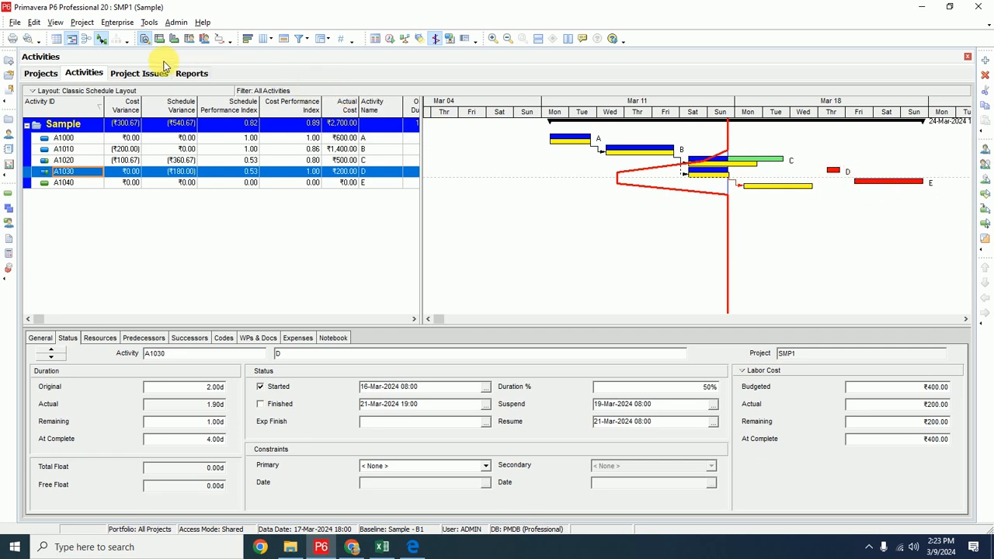
{"action": "left_click", "coordinate": [130, 74]}
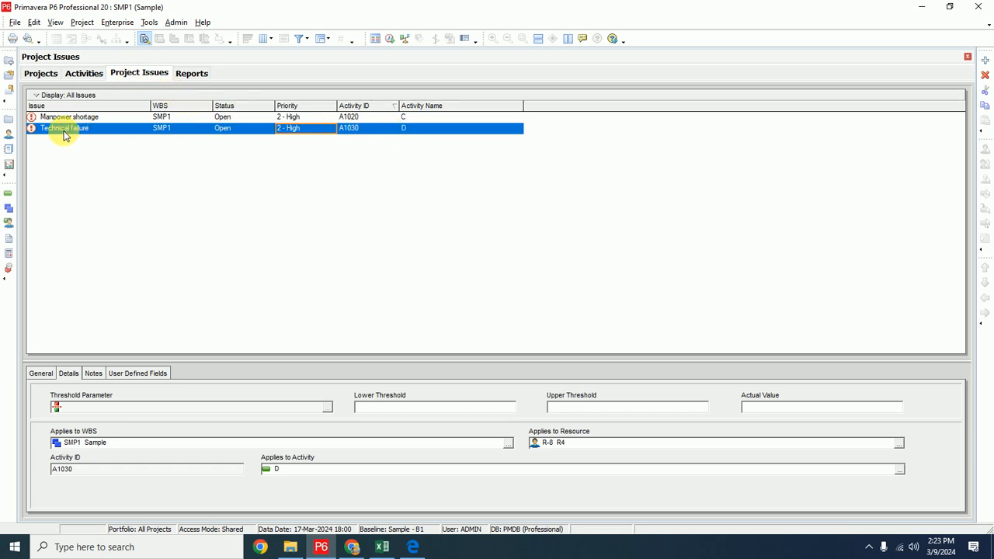
{"action": "left_click", "coordinate": [82, 74]}
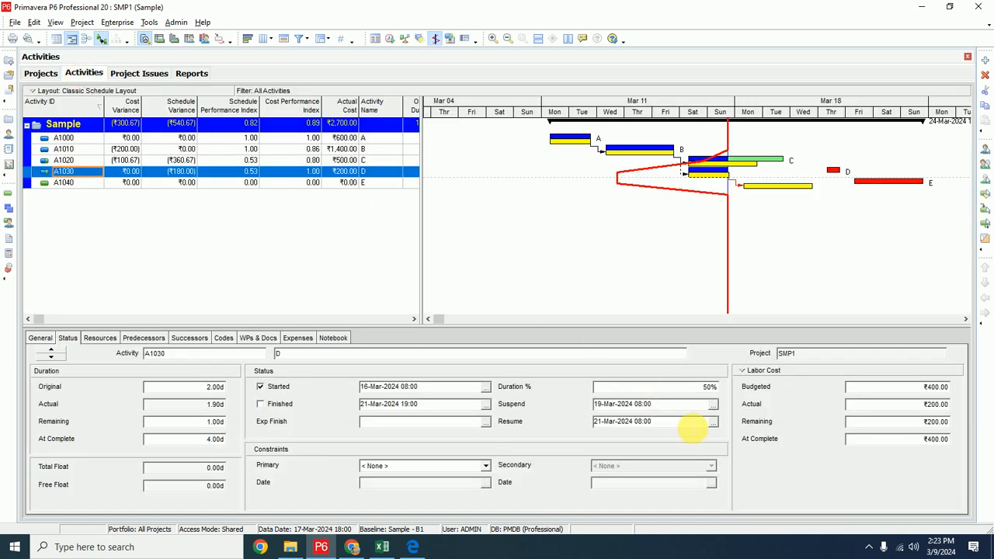
Step: Set activity A1030's resume date to 20-Mar-2024 08:00 and reschedule the project
{"action": "left_click", "coordinate": [713, 422]}
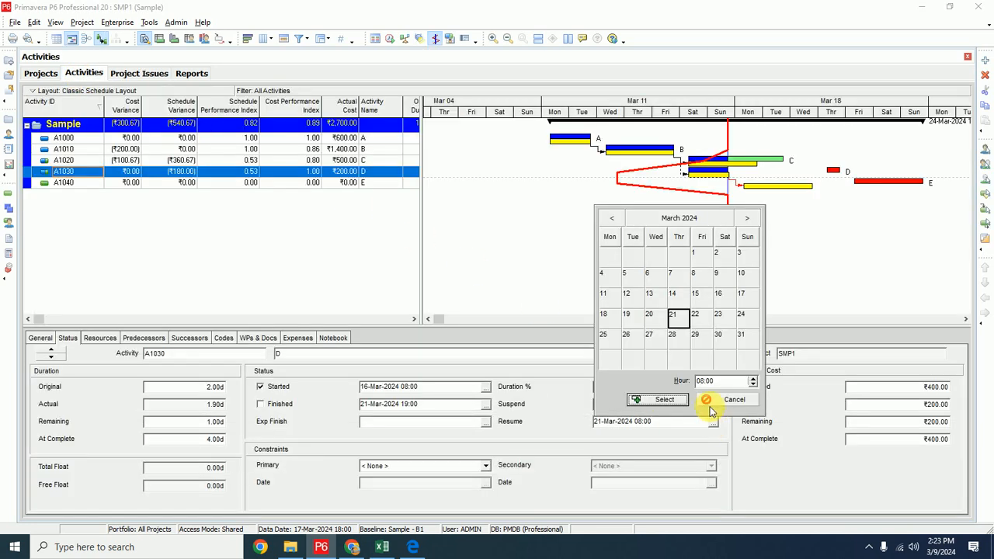
{"action": "left_click", "coordinate": [650, 314]}
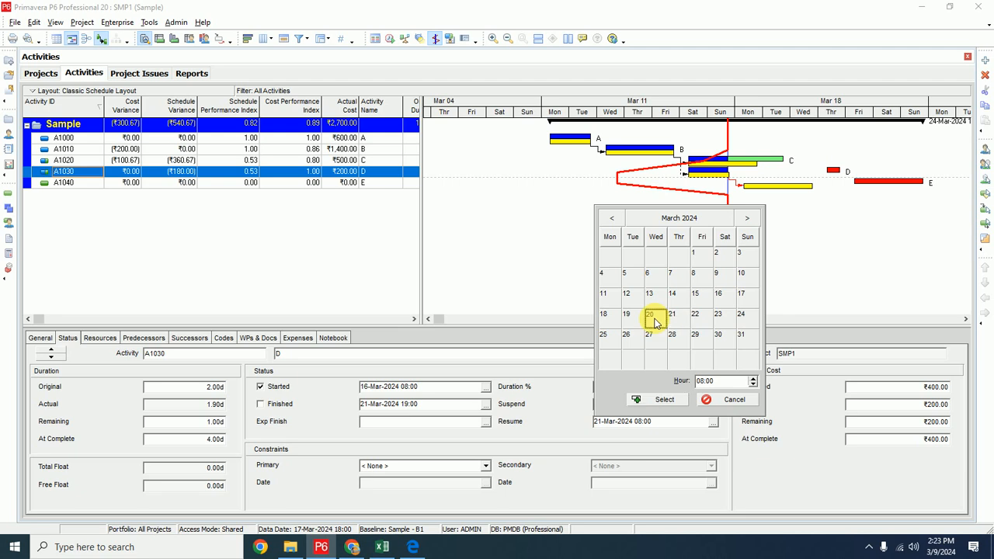
{"action": "left_click", "coordinate": [658, 401]}
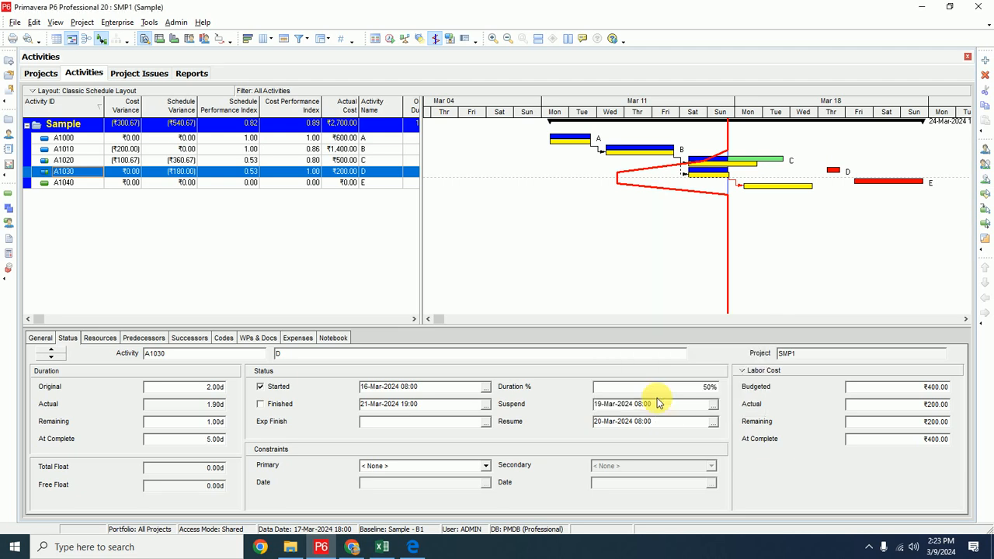
{"action": "left_click", "coordinate": [390, 41]}
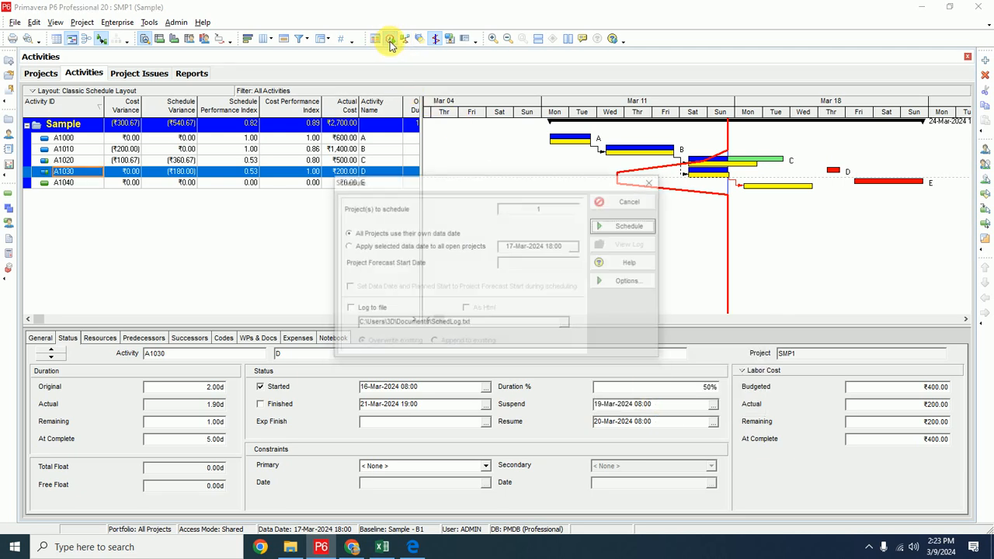
{"action": "left_click", "coordinate": [463, 247]}
{"action": "left_click", "coordinate": [604, 226]}
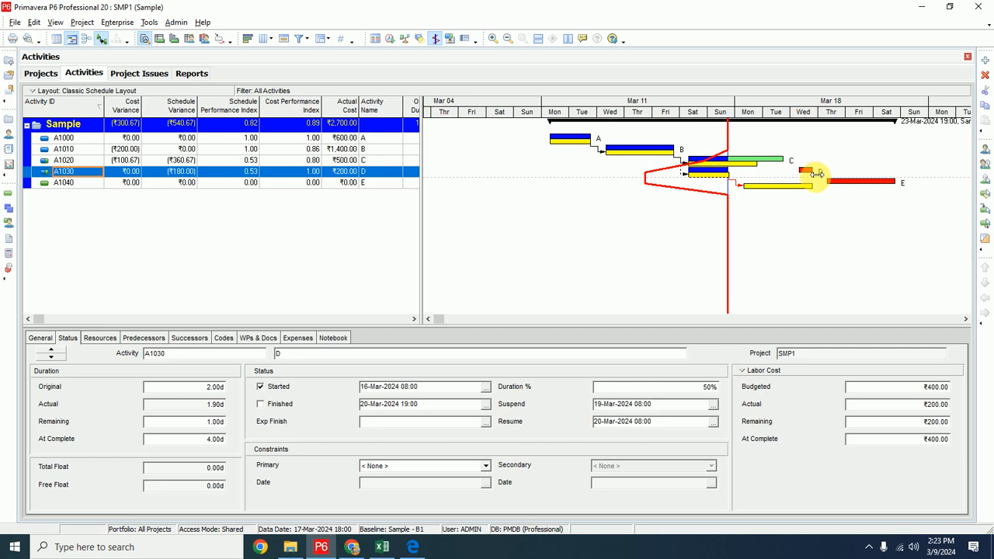
Step: Add issue notes to the Technical failure issue reading "failure\time" and, on a separate line, "persons"
{"action": "left_click", "coordinate": [123, 75]}
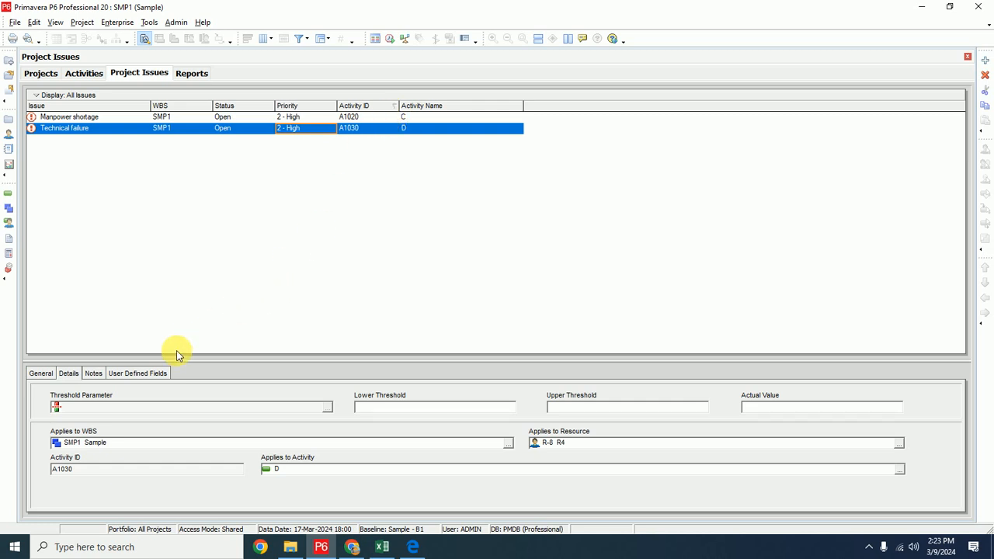
{"action": "left_click", "coordinate": [93, 375]}
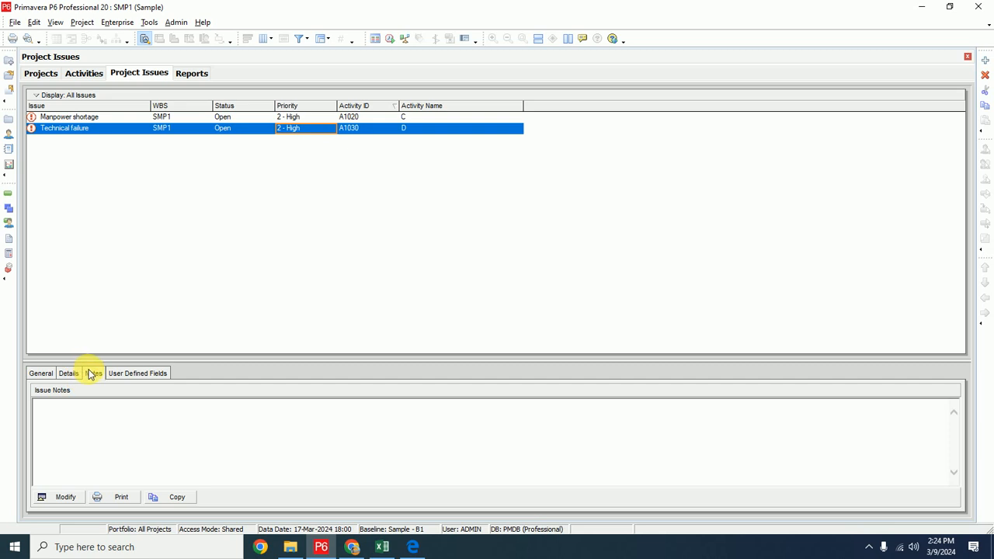
{"action": "left_click", "coordinate": [66, 497]}
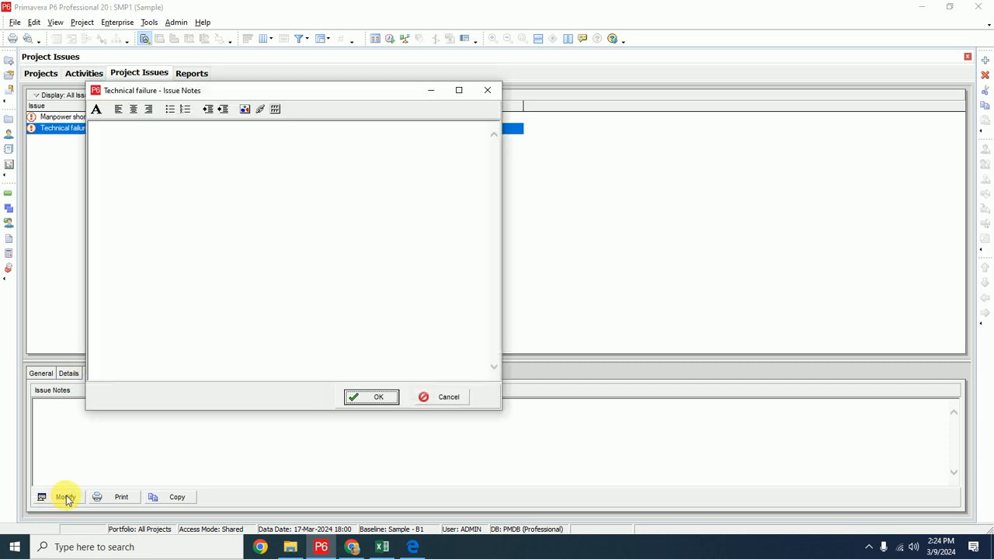
{"action": "left_click", "coordinate": [191, 165]}
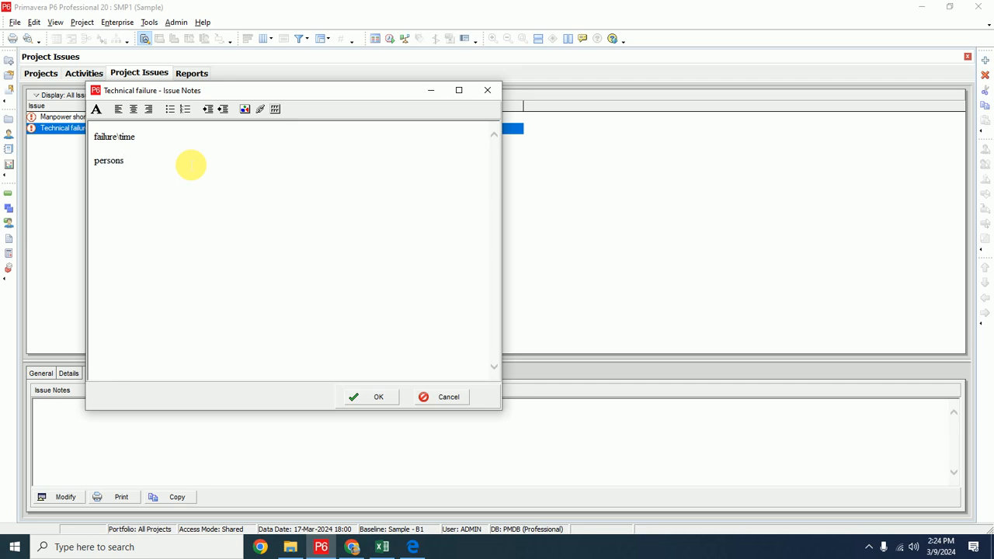
{"action": "left_click", "coordinate": [375, 396]}
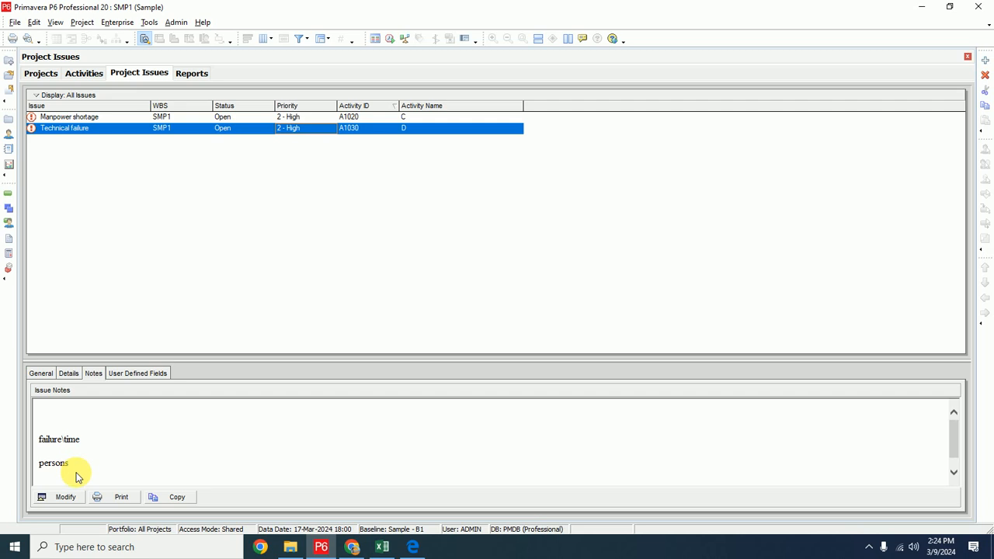
Step: Return to the activities, then check the topics in the course outline Primavera-(1).pdf in the browser and come back to Primavera P6
{"action": "left_click", "coordinate": [78, 75]}
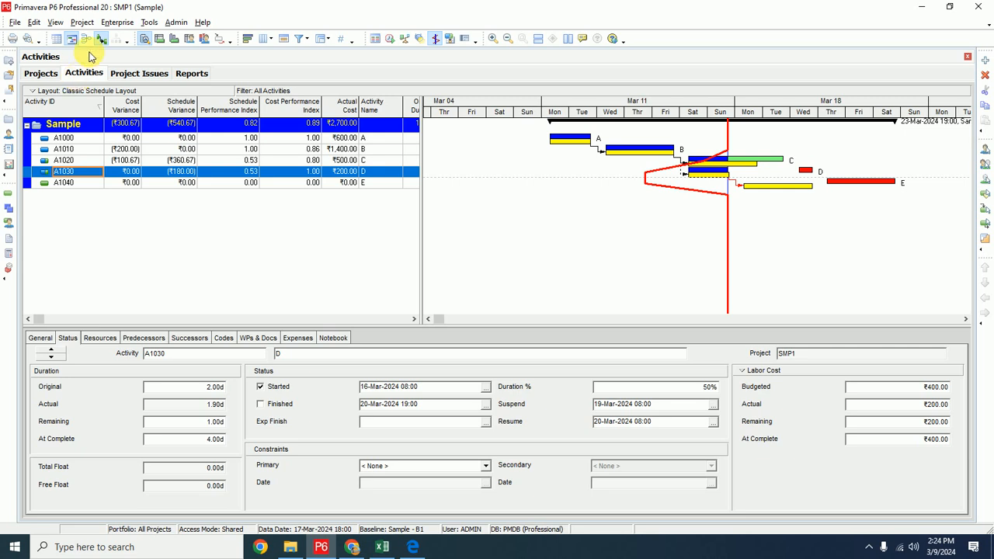
{"action": "left_click", "coordinate": [82, 23]}
{"action": "left_click", "coordinate": [90, 27]}
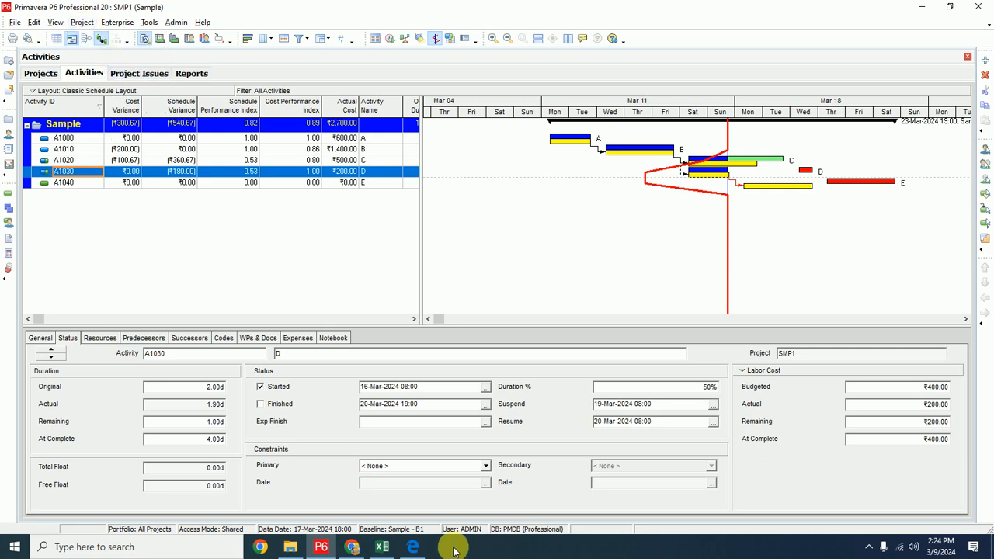
{"action": "left_click", "coordinate": [413, 546]}
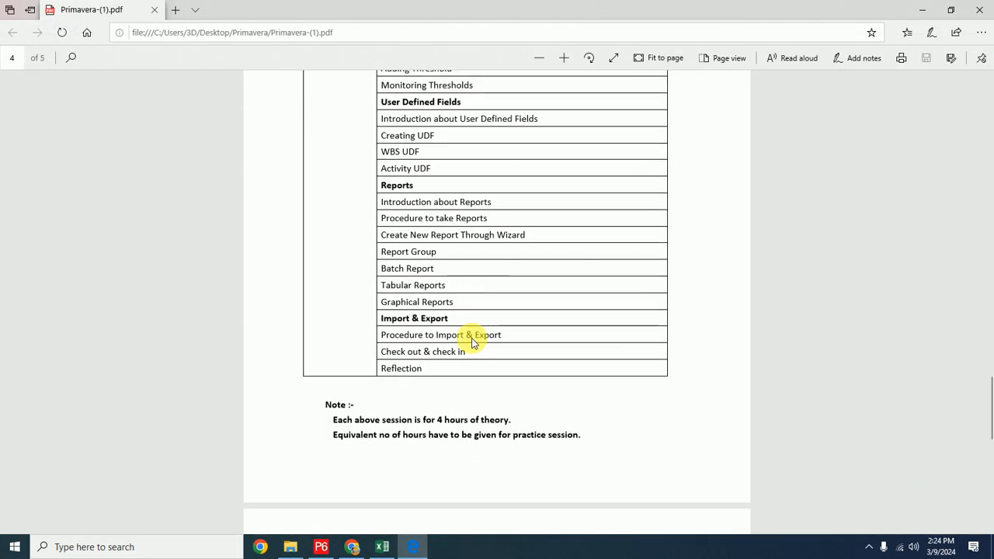
{"action": "scroll", "coordinate": [471, 336], "scroll_direction": "down", "scroll_amount": 1}
{"action": "scroll", "coordinate": [471, 339], "scroll_direction": "up", "scroll_amount": 2}
{"action": "scroll", "coordinate": [471, 340], "scroll_direction": "down", "scroll_amount": 1}
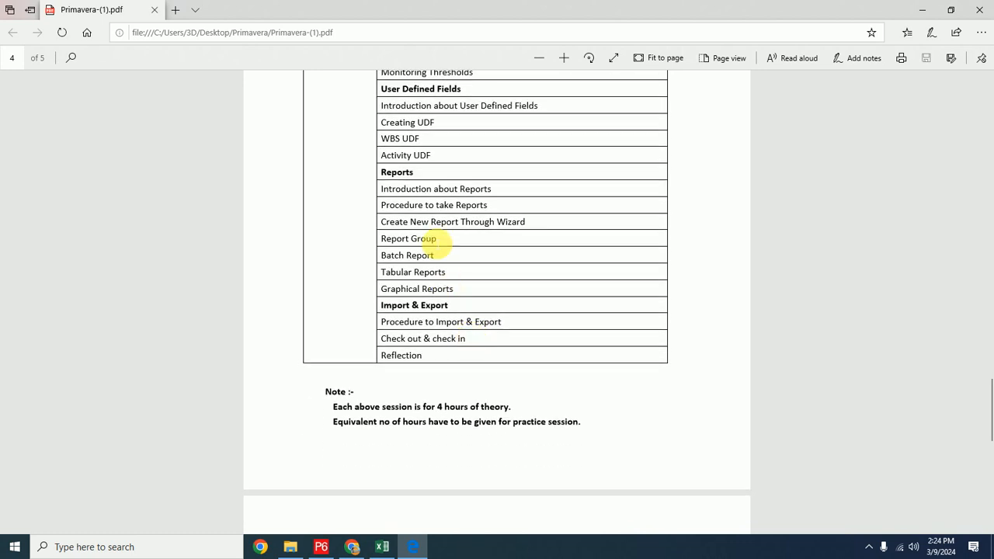
{"action": "left_click", "coordinate": [920, 9]}
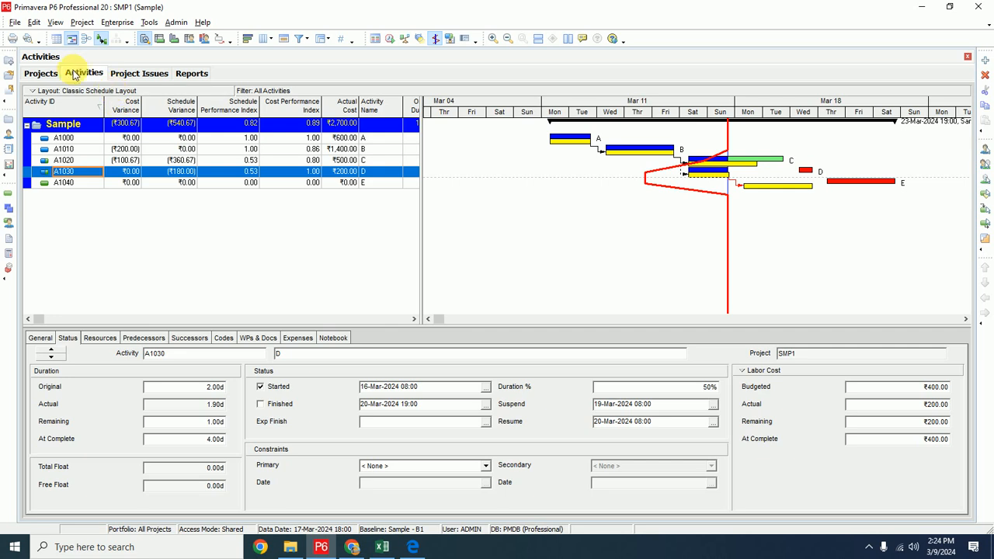
Step: Widen the activity table to show more columns and examine the Units category among the available column options
{"action": "left_click_drag", "start_coordinate": [422, 216], "coordinate": [657, 222]}
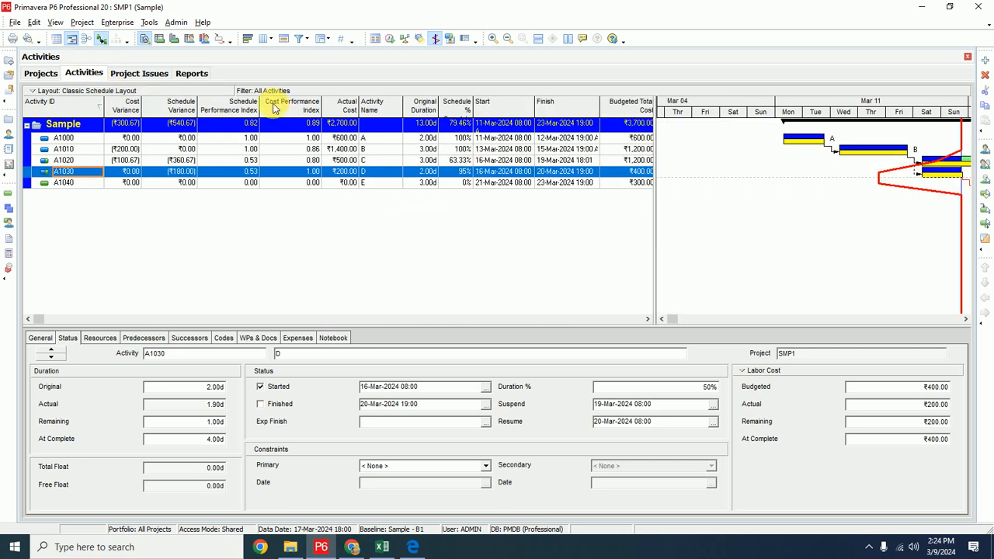
{"action": "right_click", "coordinate": [503, 108]}
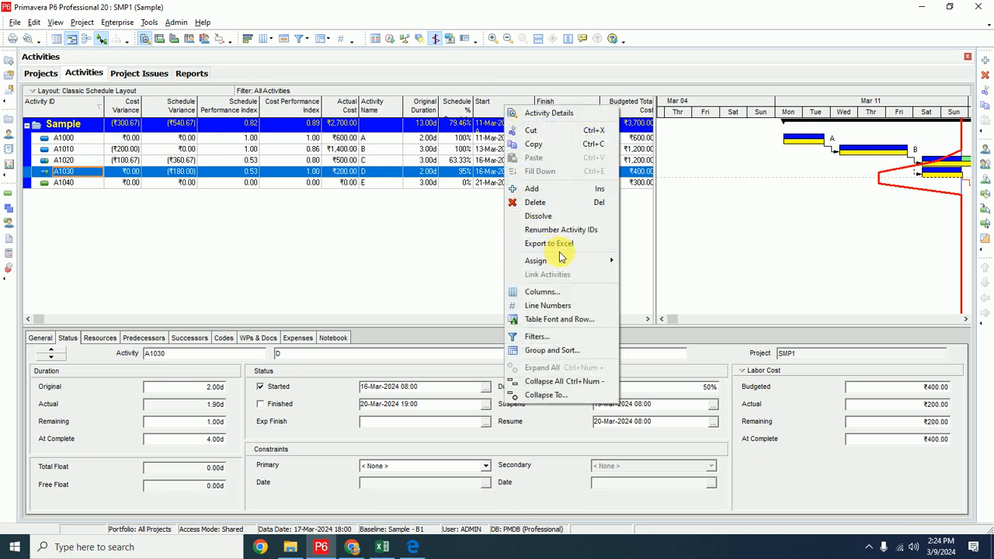
{"action": "left_click", "coordinate": [581, 297]}
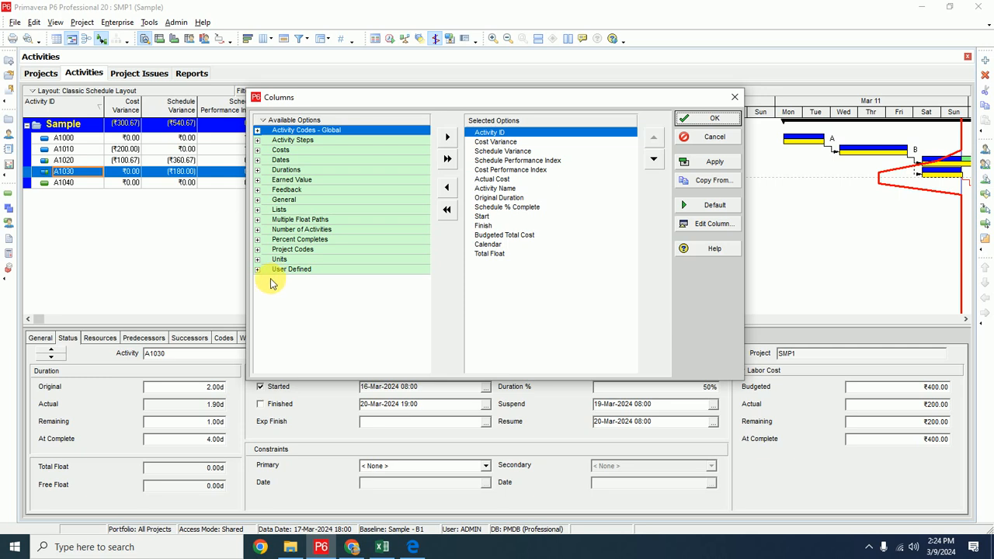
{"action": "left_click", "coordinate": [258, 259]}
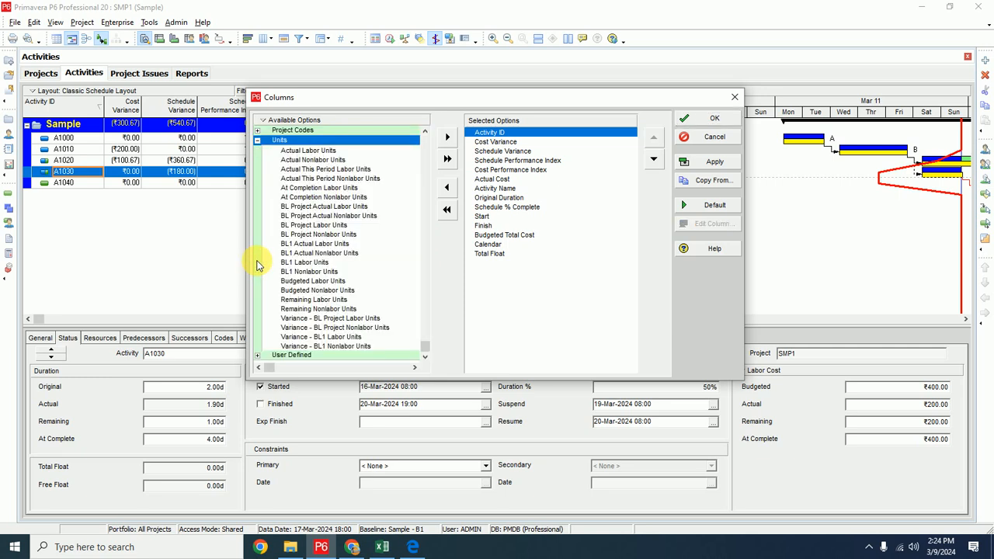
{"action": "left_click", "coordinate": [257, 140]}
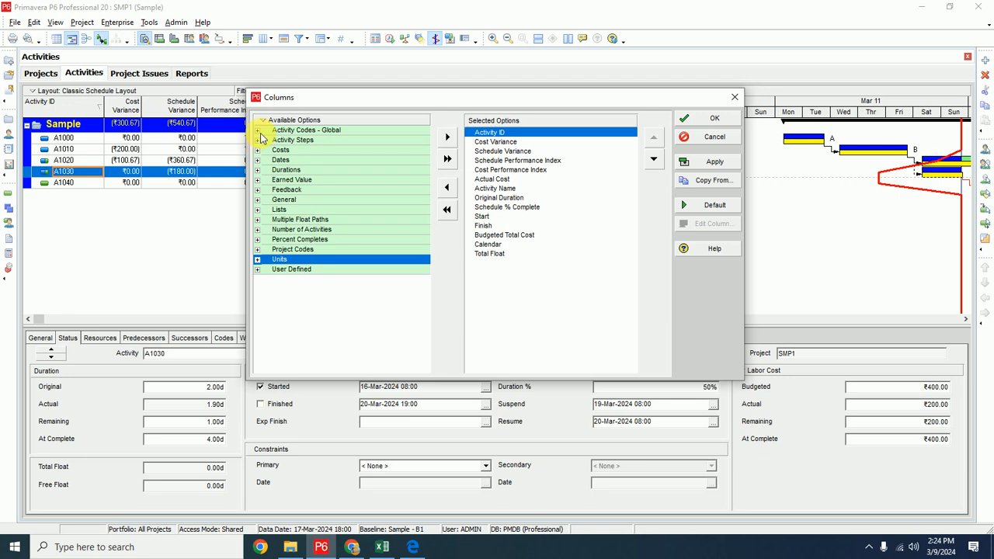
Step: Move the Columns dialog clear of the activity table and bring up the grouping choices for its available options
{"action": "left_click_drag", "start_coordinate": [320, 100], "coordinate": [475, 140]}
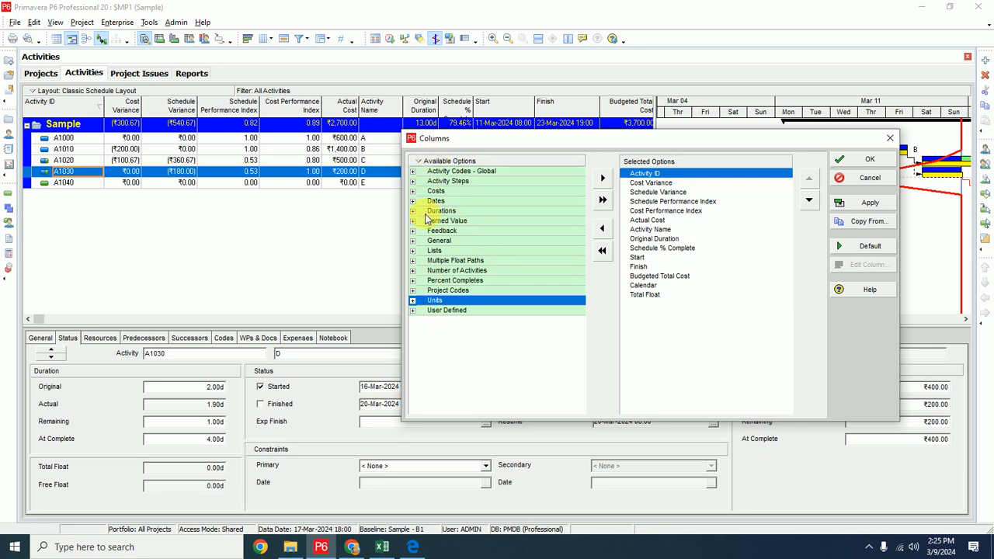
{"action": "right_click", "coordinate": [468, 162]}
{"action": "mouse_move", "coordinate": [541, 206]}
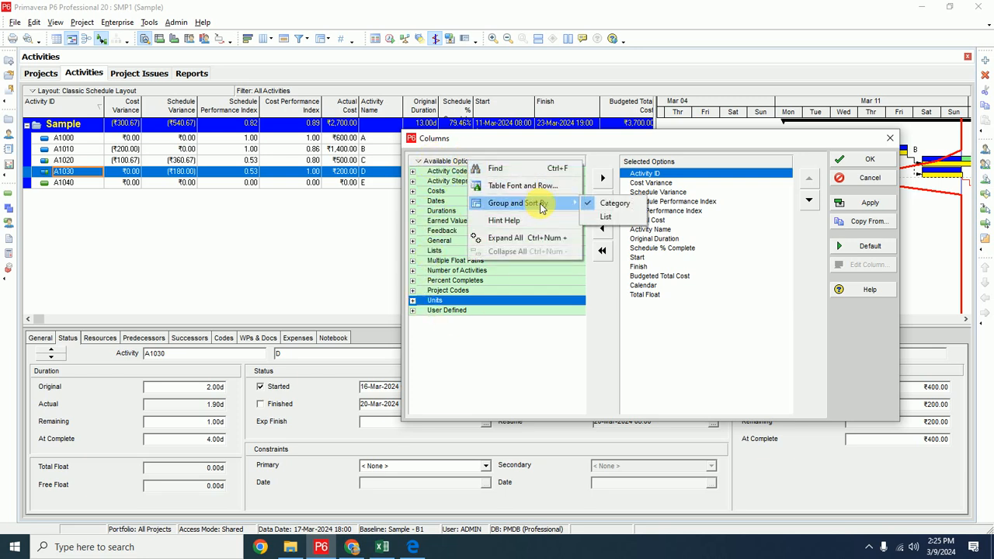
Step: List the available activity columns without category grouping, look through them and close the column settings
{"action": "left_click", "coordinate": [605, 217]}
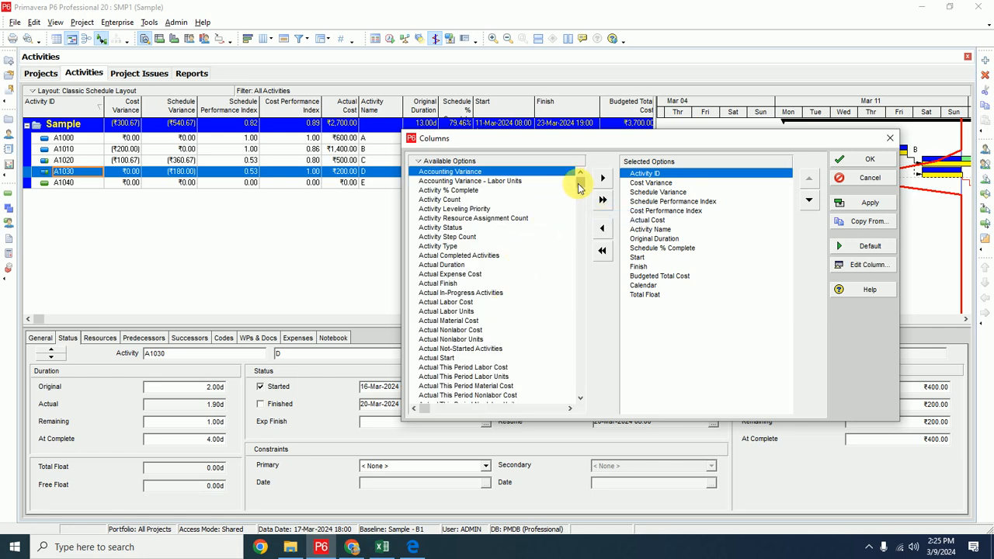
{"action": "left_click_drag", "start_coordinate": [581, 190], "coordinate": [585, 354]}
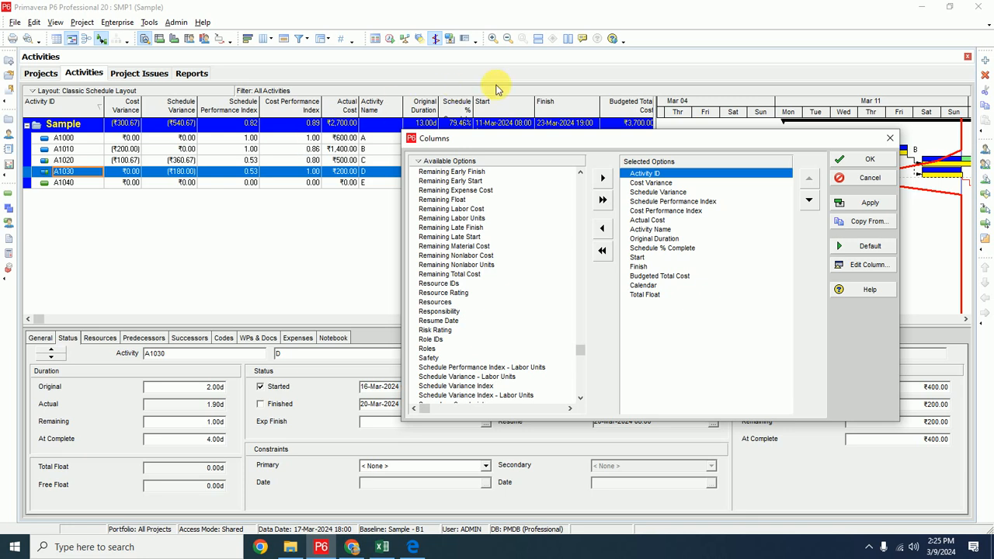
{"action": "left_click_drag", "start_coordinate": [503, 142], "coordinate": [379, 135]}
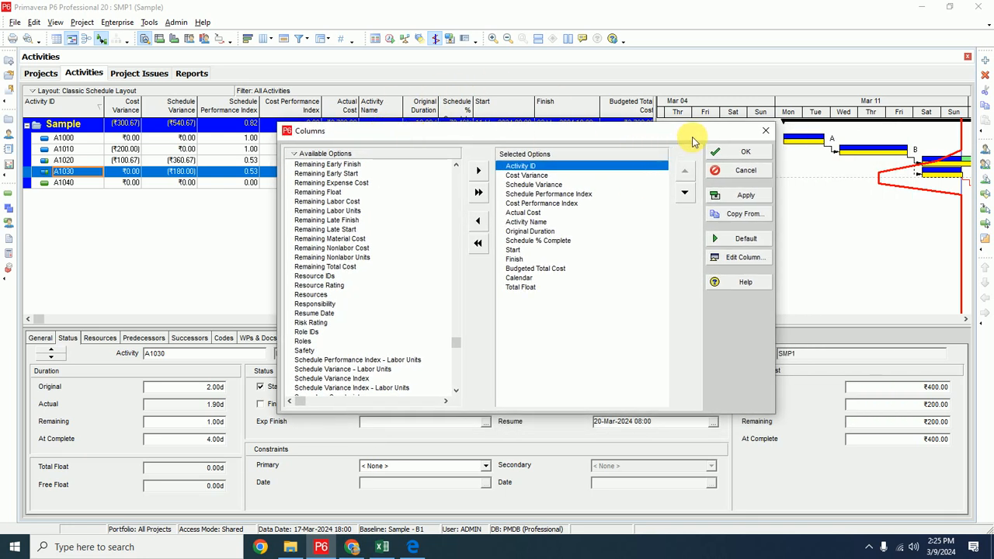
{"action": "left_click", "coordinate": [747, 149]}
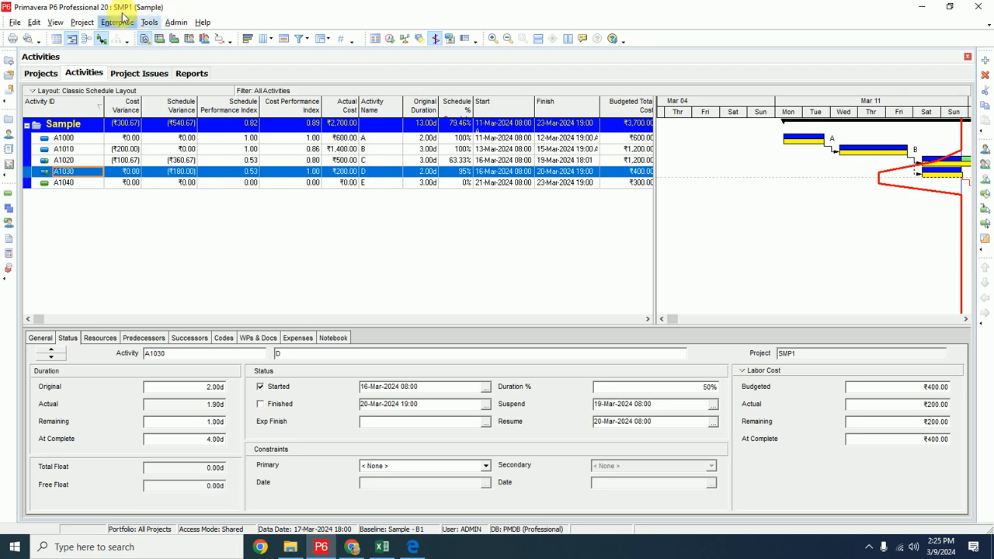
Step: Add an enterprise user-defined field titled Review for the Activities subject area
{"action": "left_click", "coordinate": [149, 23]}
{"action": "mouse_move", "coordinate": [117, 31]}
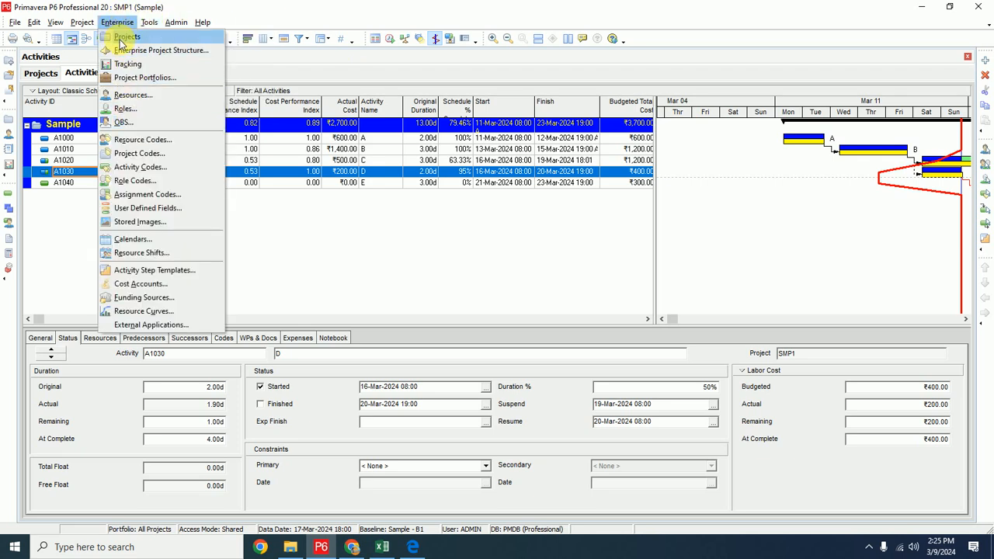
{"action": "left_click", "coordinate": [147, 208]}
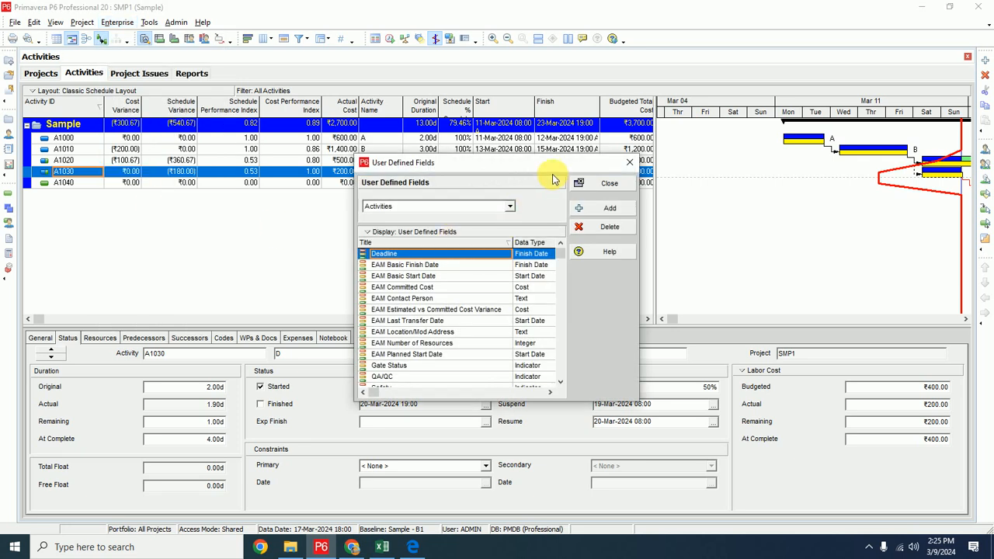
{"action": "left_click_drag", "start_coordinate": [546, 160], "coordinate": [513, 114]}
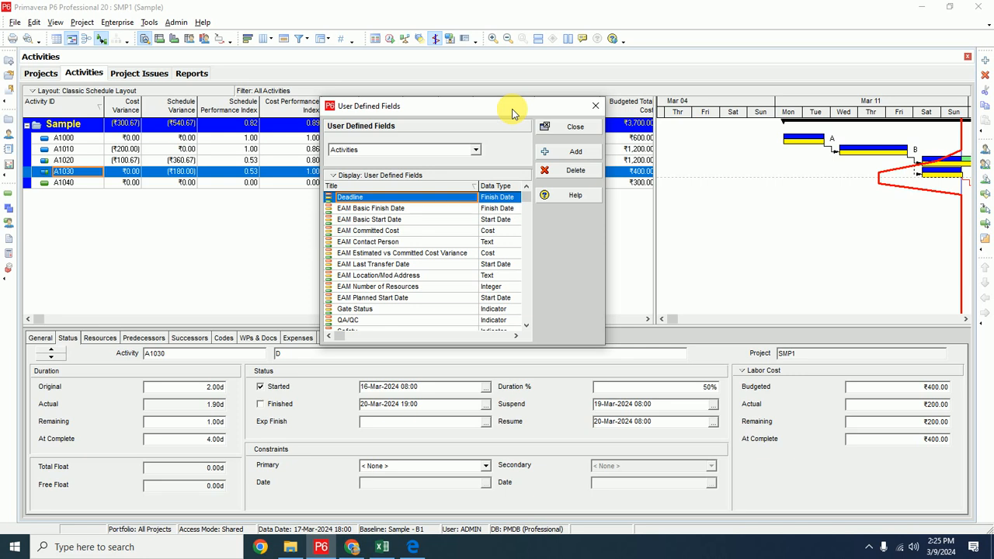
{"action": "scroll", "coordinate": [376, 231], "scroll_direction": "down", "scroll_amount": 2}
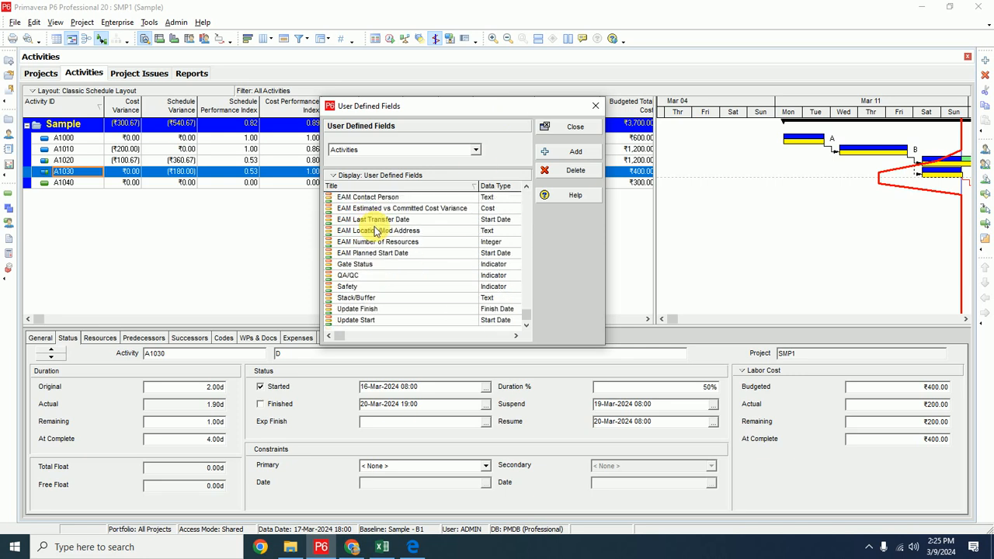
{"action": "scroll", "coordinate": [370, 275], "scroll_direction": "up", "scroll_amount": 2}
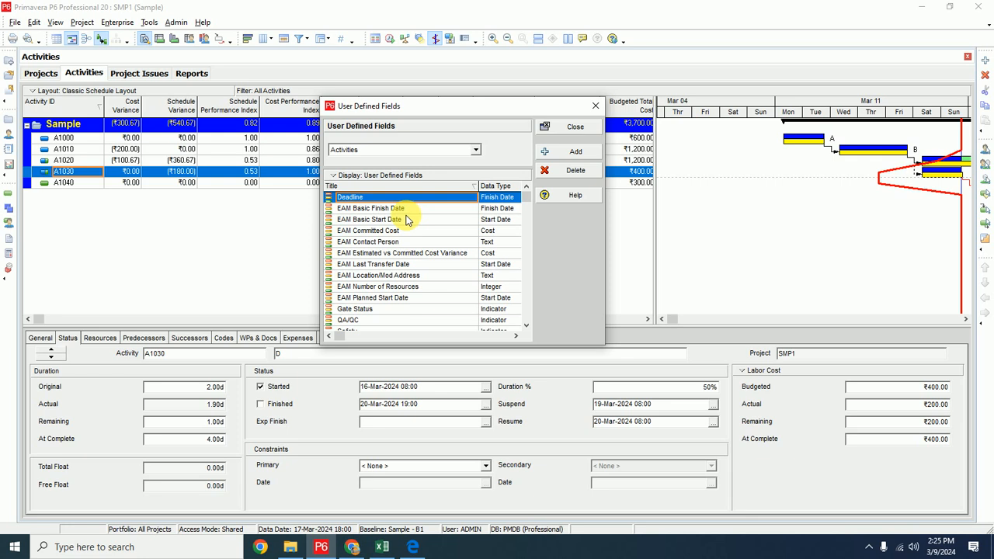
{"action": "scroll", "coordinate": [376, 225], "scroll_direction": "down", "scroll_amount": 2}
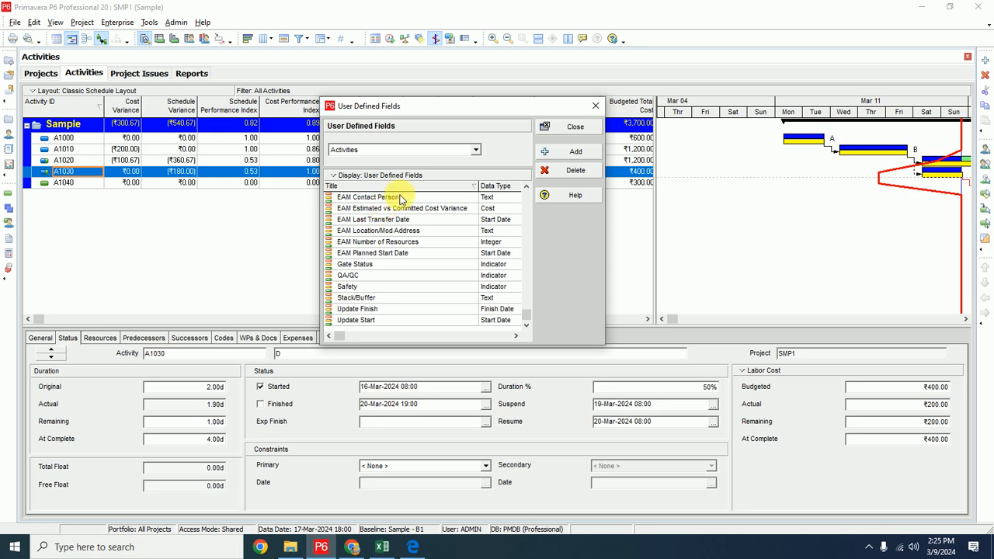
{"action": "left_click", "coordinate": [553, 152]}
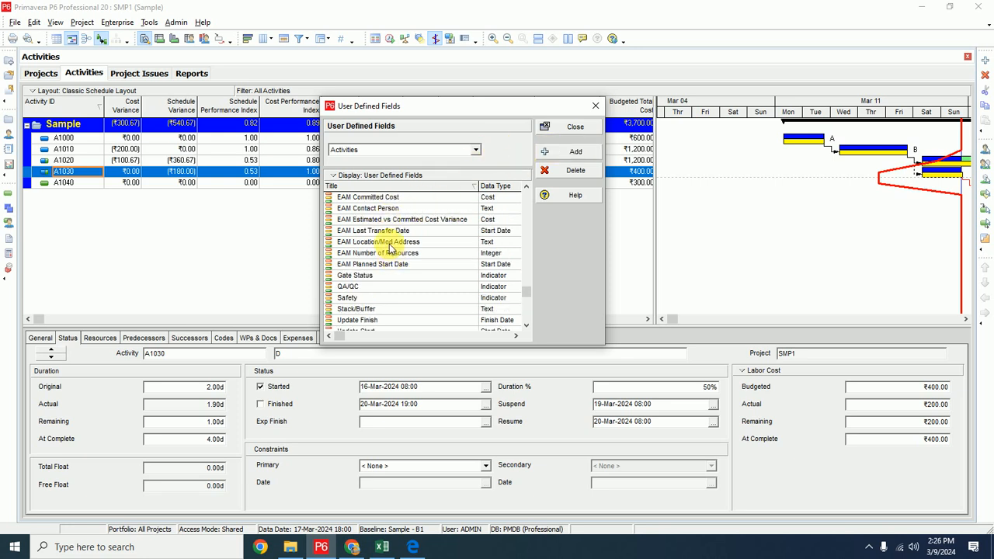
{"action": "key", "text": "Insert"}
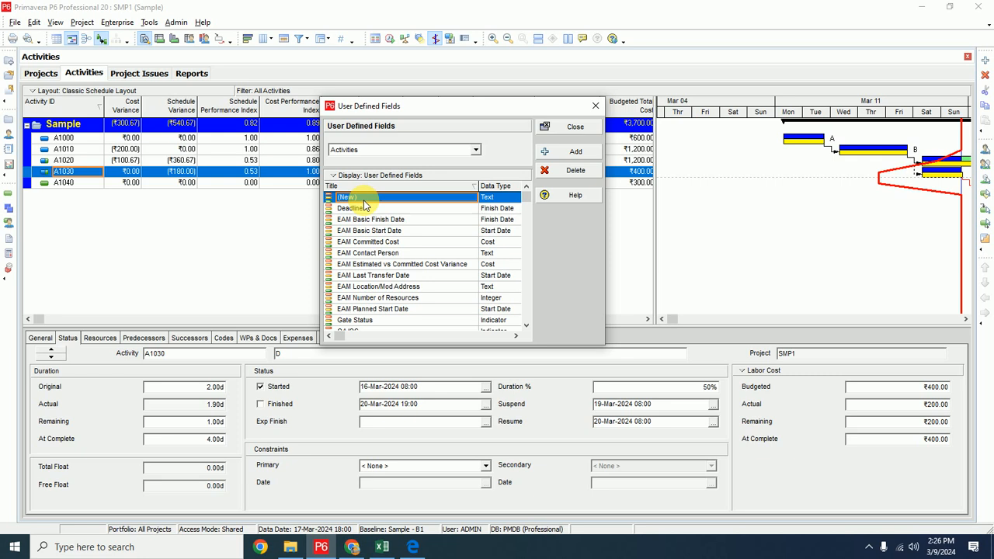
{"action": "type", "text": "Review"}
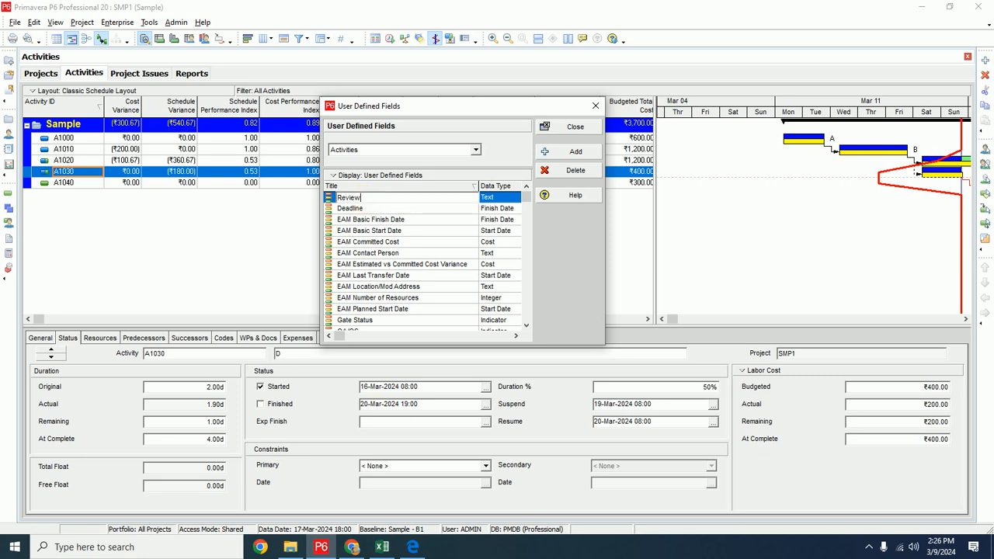
{"action": "left_click", "coordinate": [511, 200]}
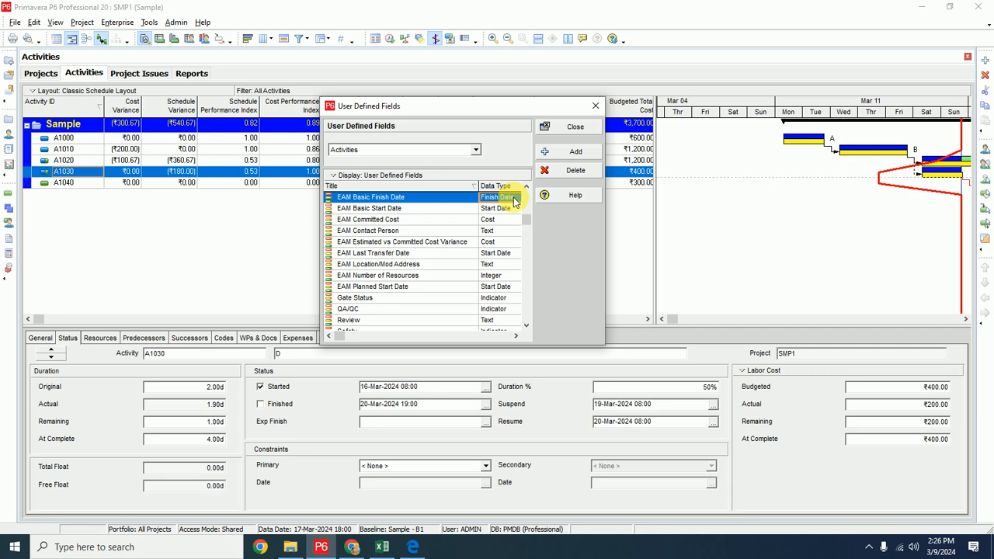
Step: Keep Text as the data type of the Review field and close the user-defined fields
{"action": "scroll", "coordinate": [474, 291], "scroll_direction": "down", "scroll_amount": 2}
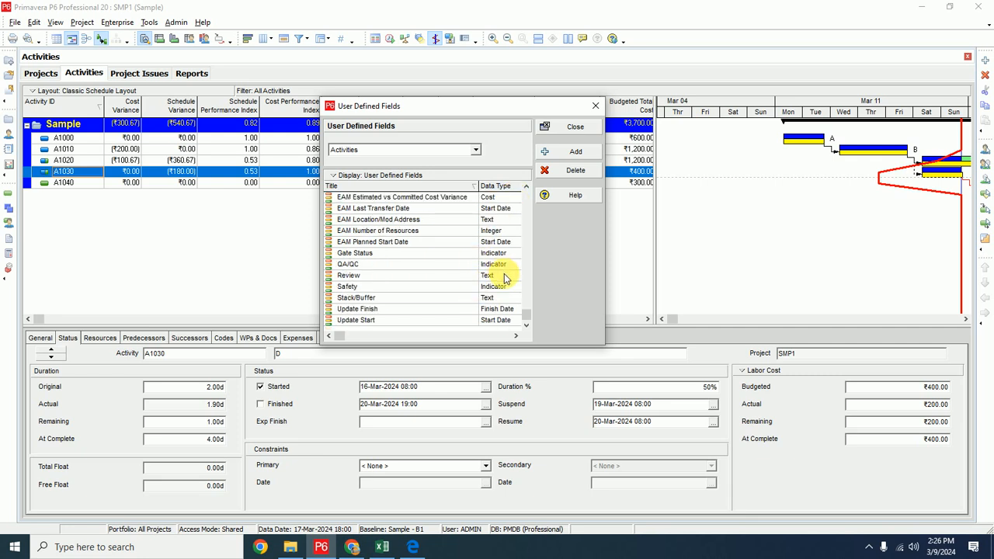
{"action": "left_click", "coordinate": [505, 278]}
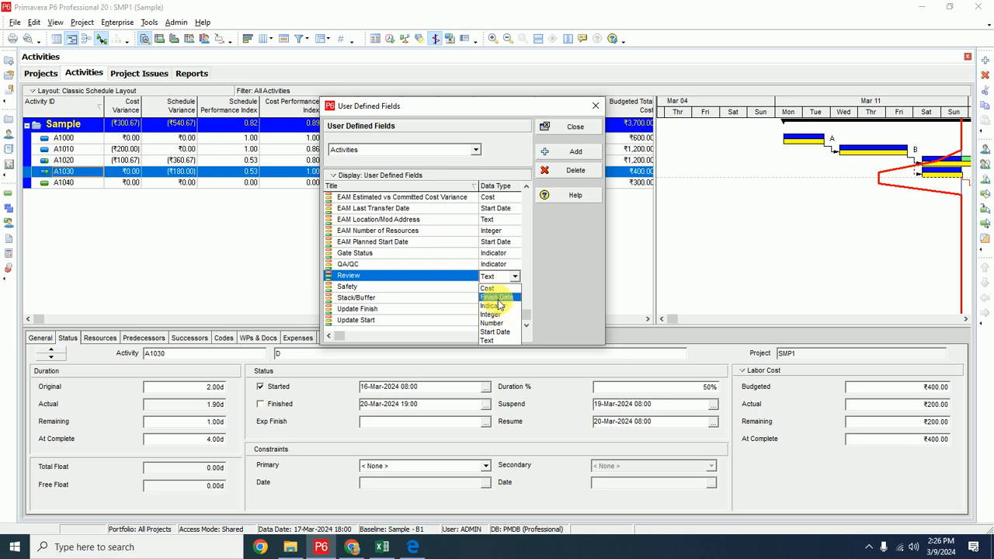
{"action": "left_click", "coordinate": [495, 340]}
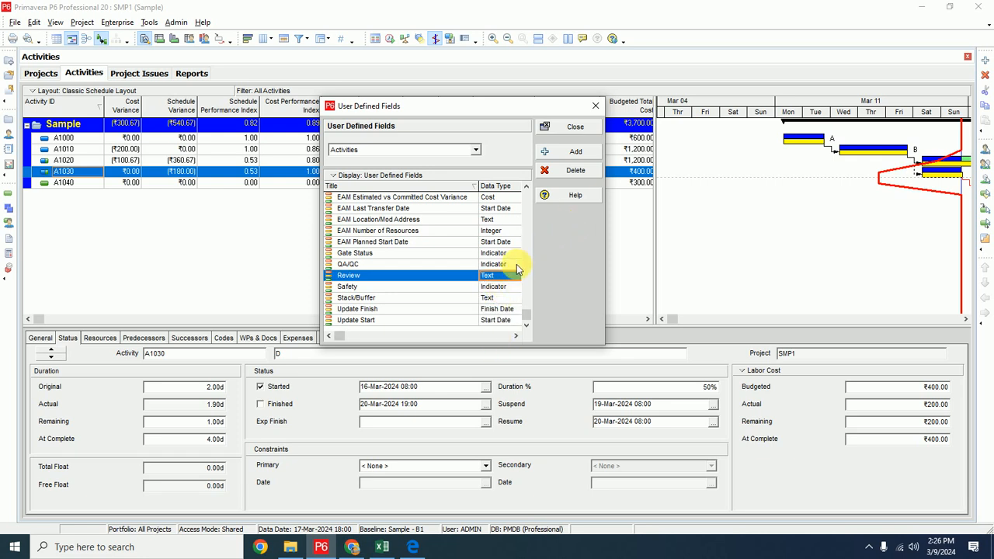
{"action": "left_click", "coordinate": [578, 129]}
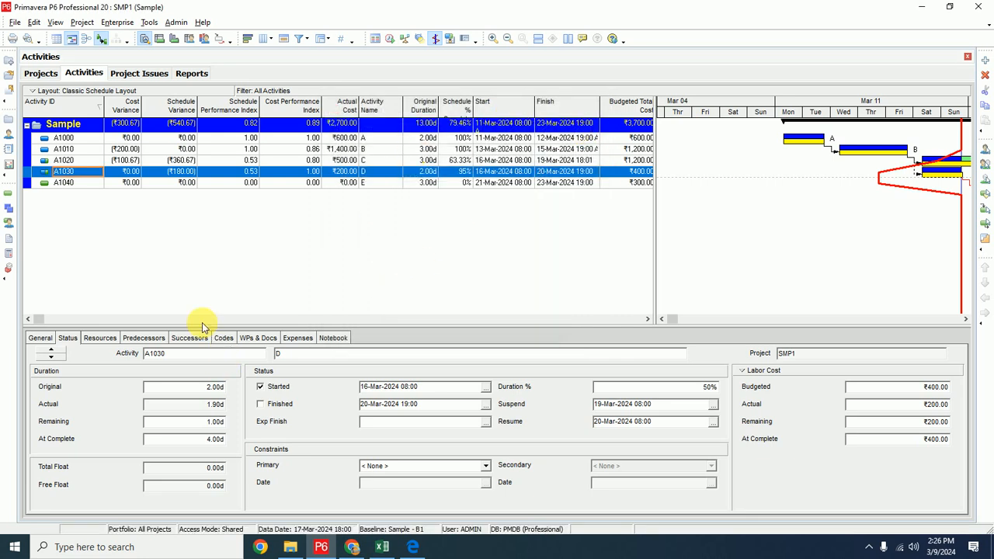
Step: Add the user-defined Review column after Total Float in the activity table and apply the column selection
{"action": "left_click_drag", "start_coordinate": [76, 325], "coordinate": [575, 326]}
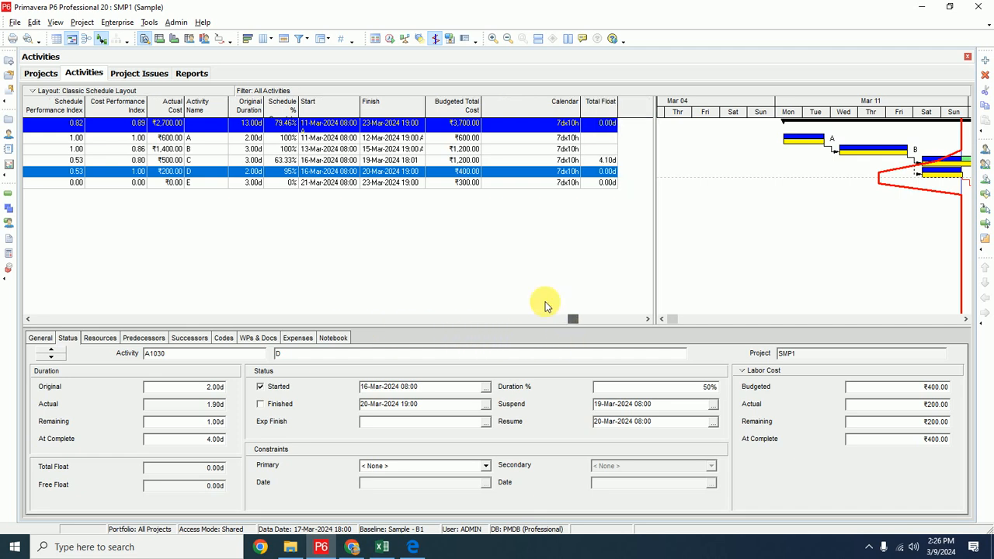
{"action": "right_click", "coordinate": [519, 118]}
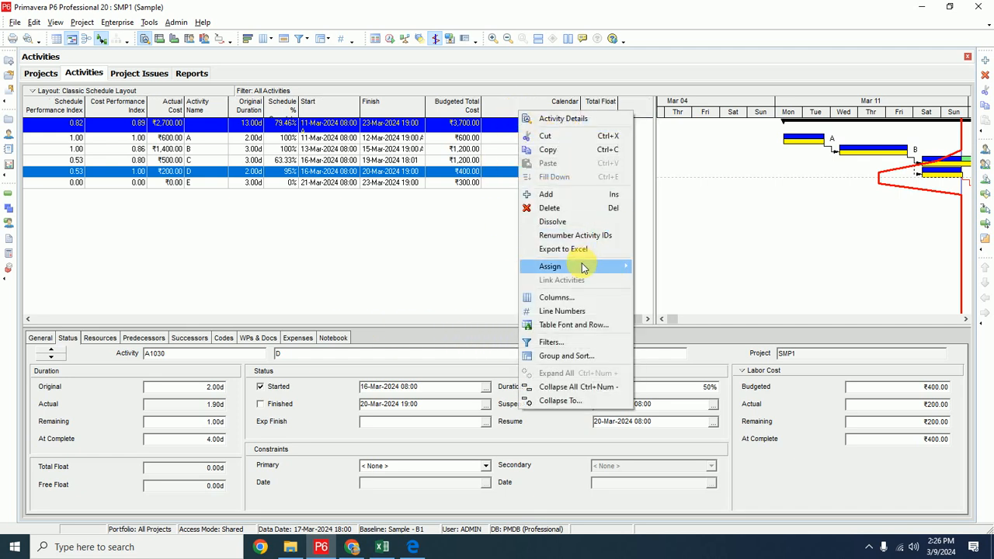
{"action": "left_click", "coordinate": [578, 298]}
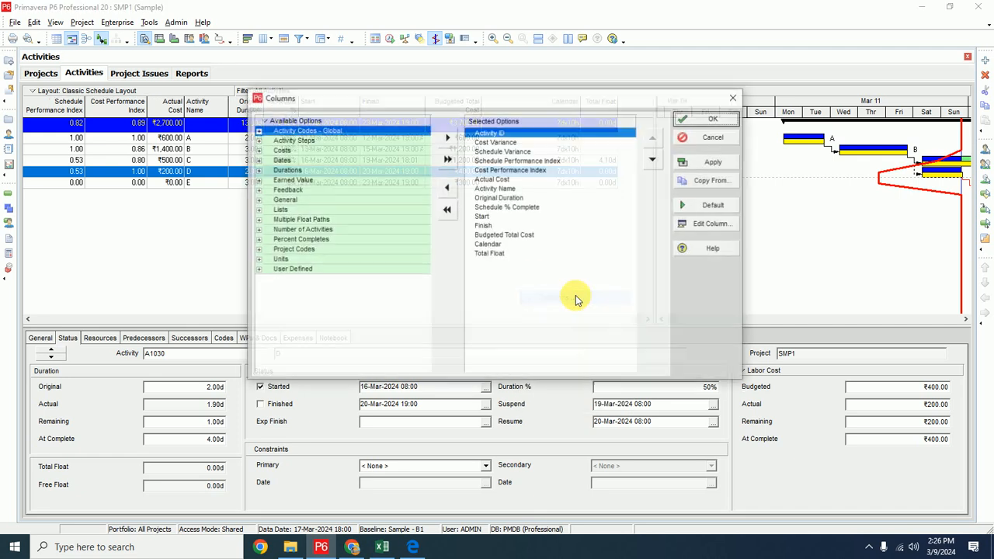
{"action": "left_click", "coordinate": [257, 269]}
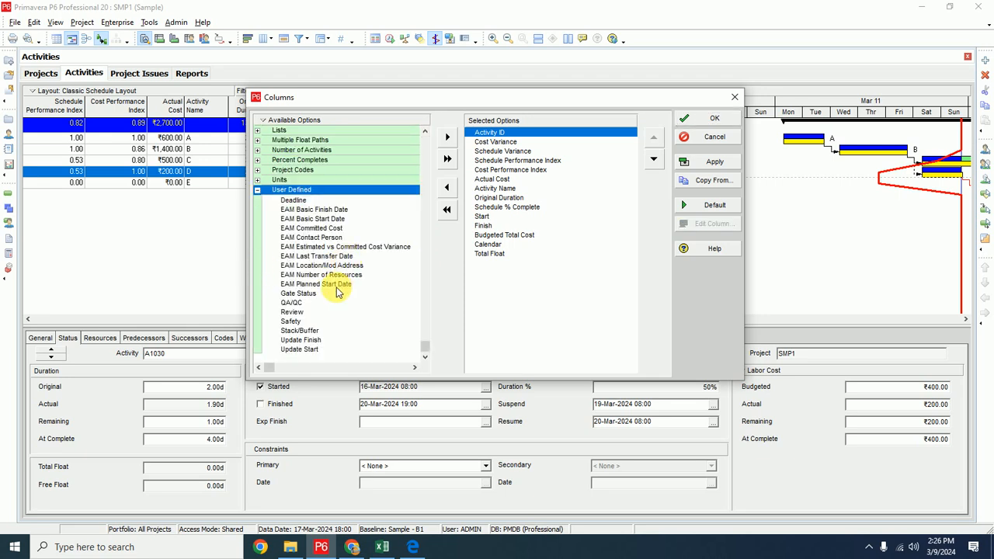
{"action": "left_click", "coordinate": [301, 312]}
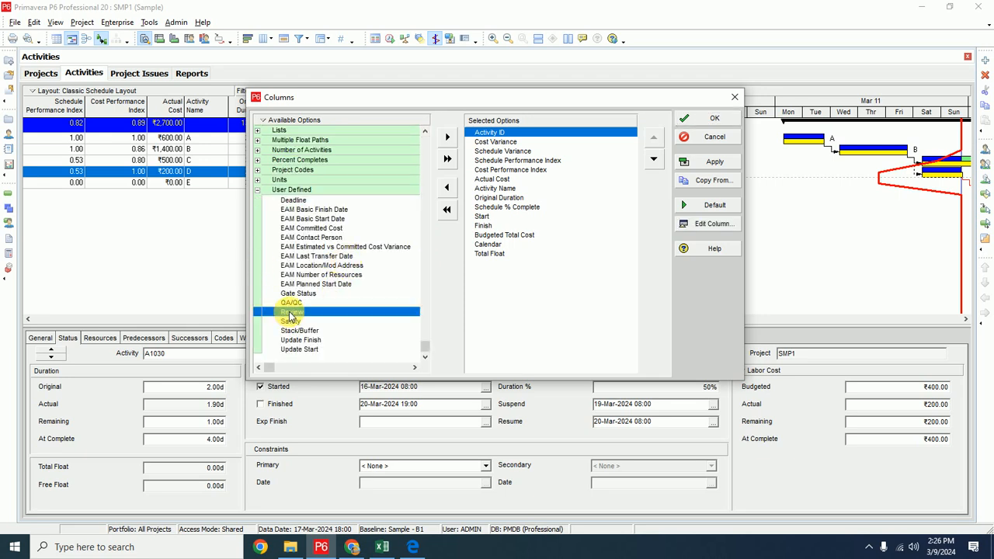
{"action": "left_click", "coordinate": [490, 253]}
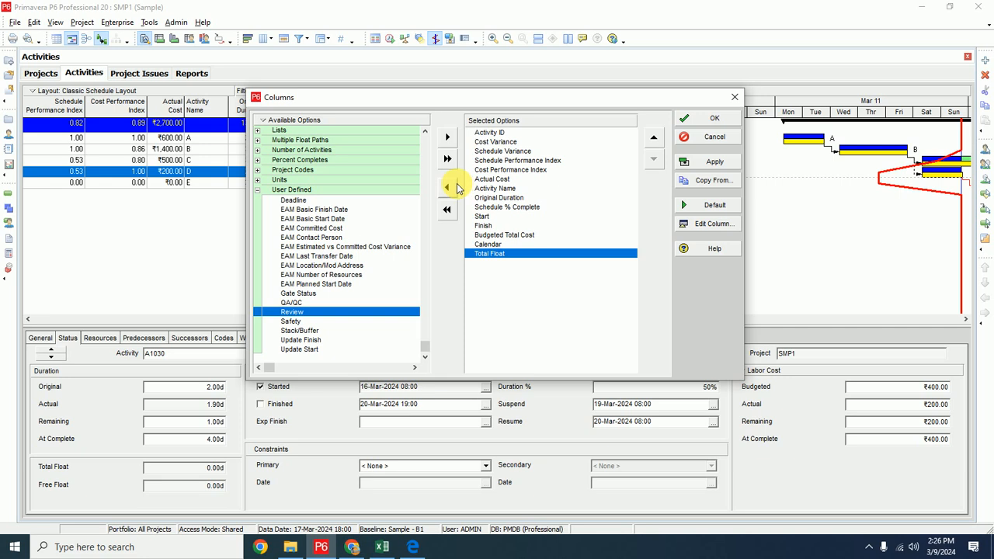
{"action": "left_click", "coordinate": [447, 137]}
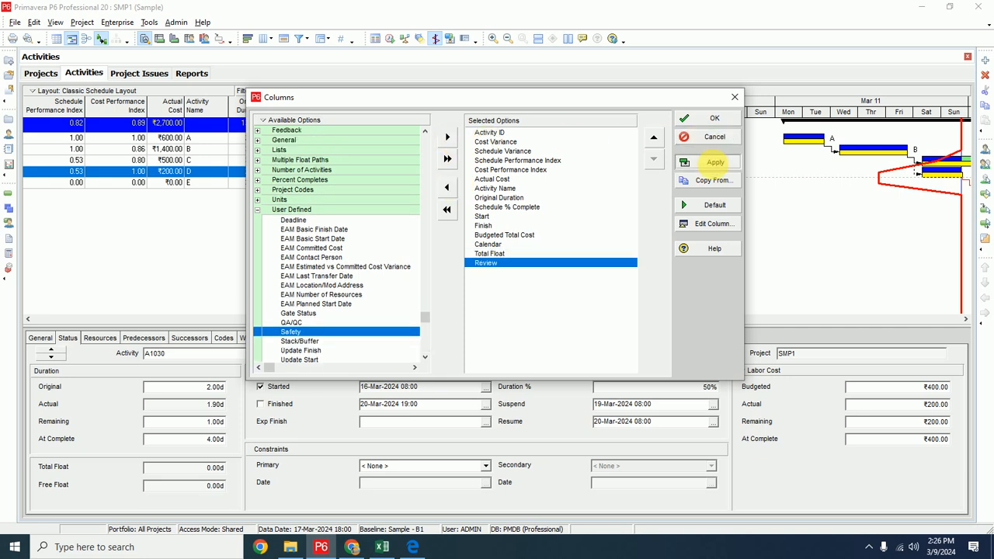
{"action": "left_click", "coordinate": [714, 161]}
{"action": "left_click", "coordinate": [712, 118]}
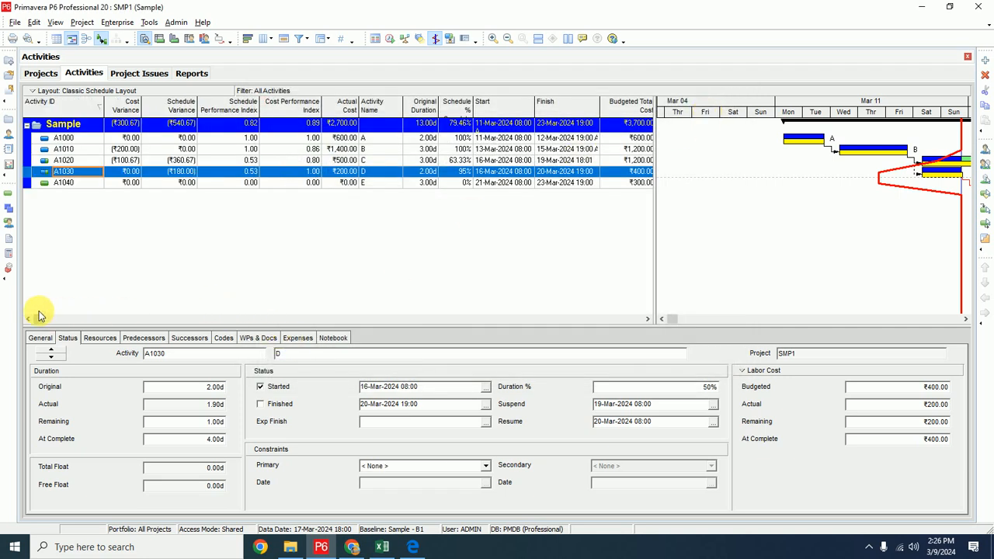
Step: Enter a remark beginning "It was" and ending "in time" in the Review column of activity A1000
{"action": "left_click_drag", "start_coordinate": [36, 316], "coordinate": [715, 159]}
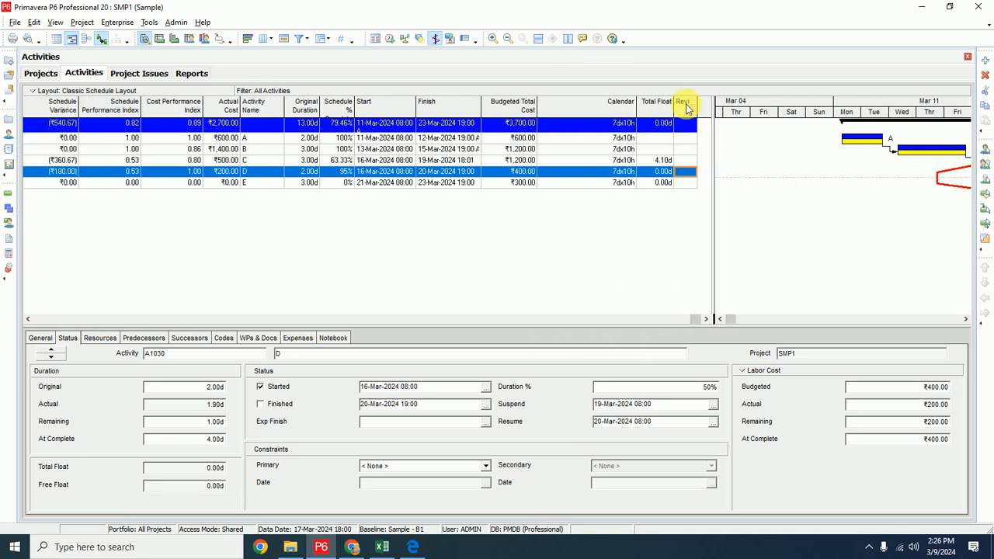
{"action": "left_click", "coordinate": [685, 140]}
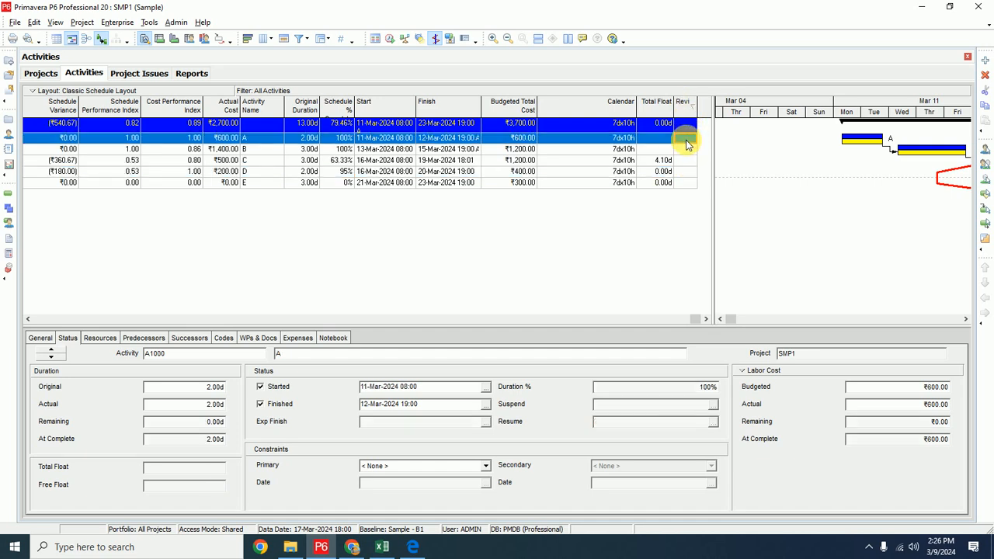
{"action": "left_click", "coordinate": [686, 142]}
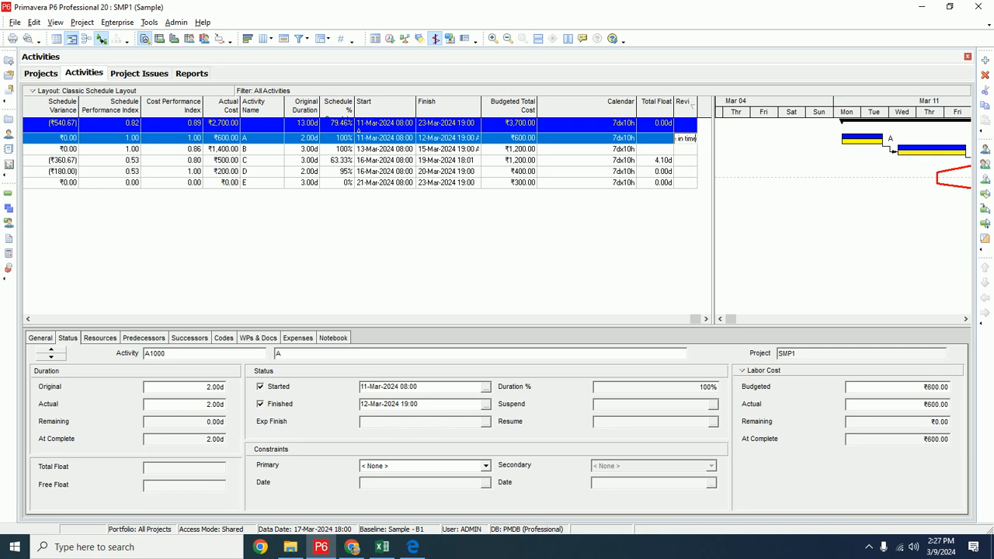
{"action": "key", "text": "Return"}
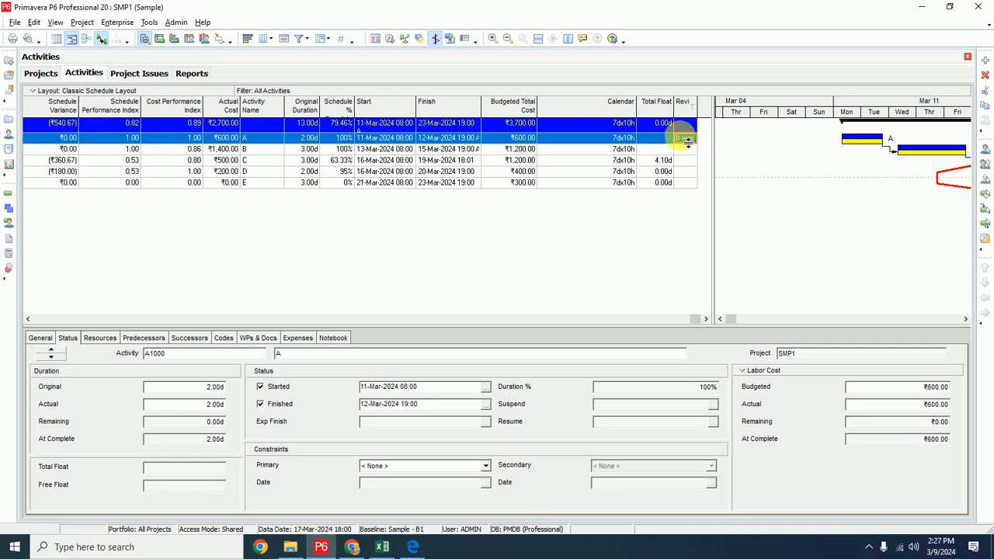
Step: Add another user-defined field for Activities and title it Status
{"action": "left_click", "coordinate": [117, 22]}
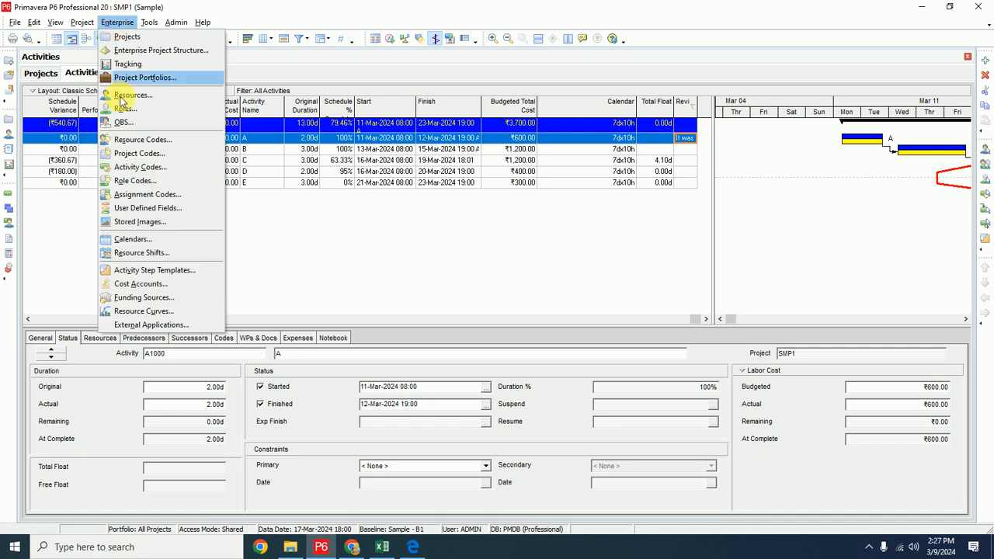
{"action": "left_click", "coordinate": [148, 208]}
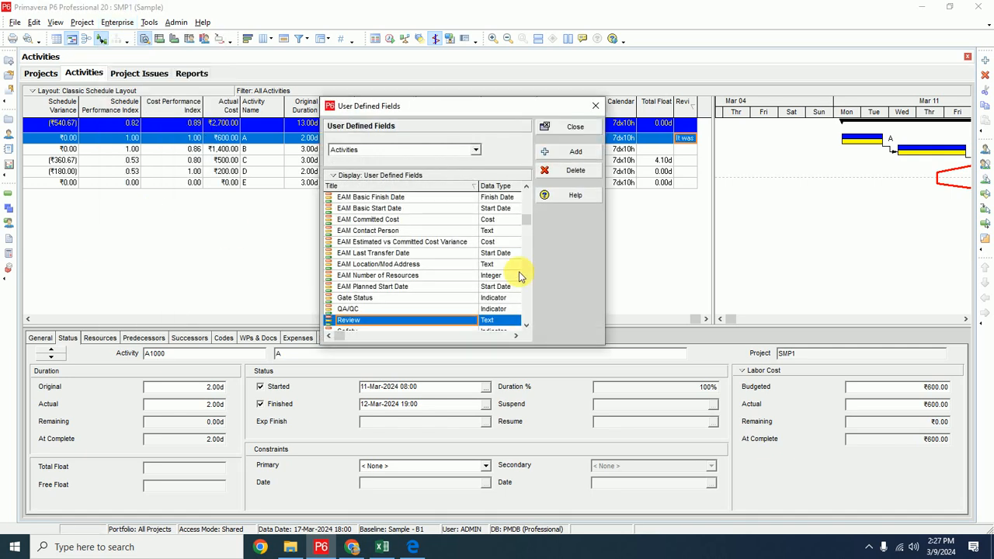
{"action": "left_click", "coordinate": [569, 151]}
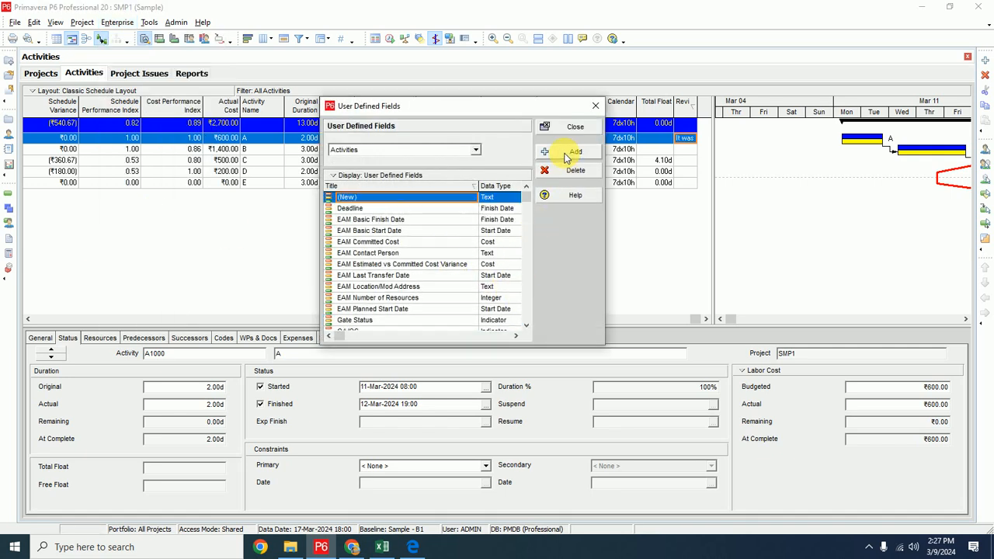
{"action": "left_click", "coordinate": [381, 202]}
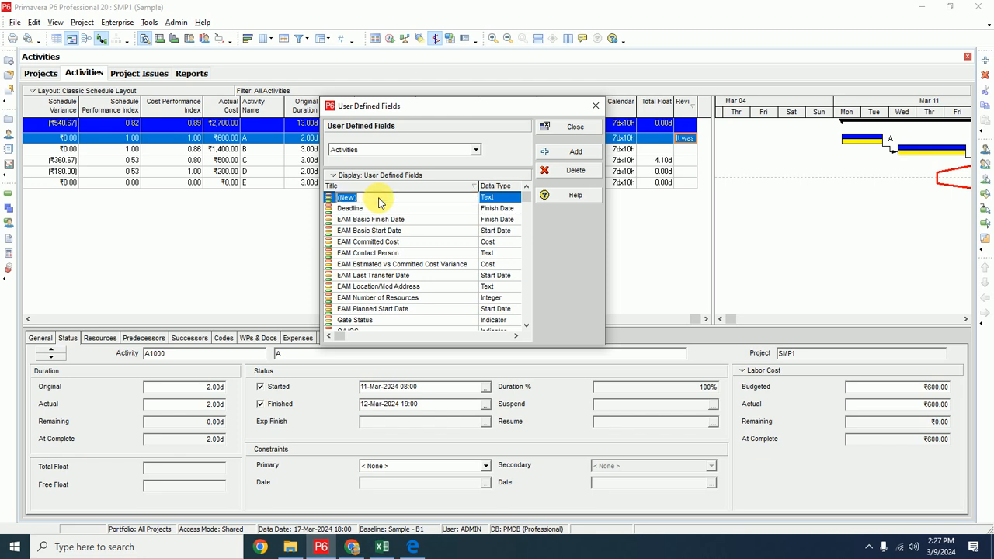
{"action": "type", "text": "Status"}
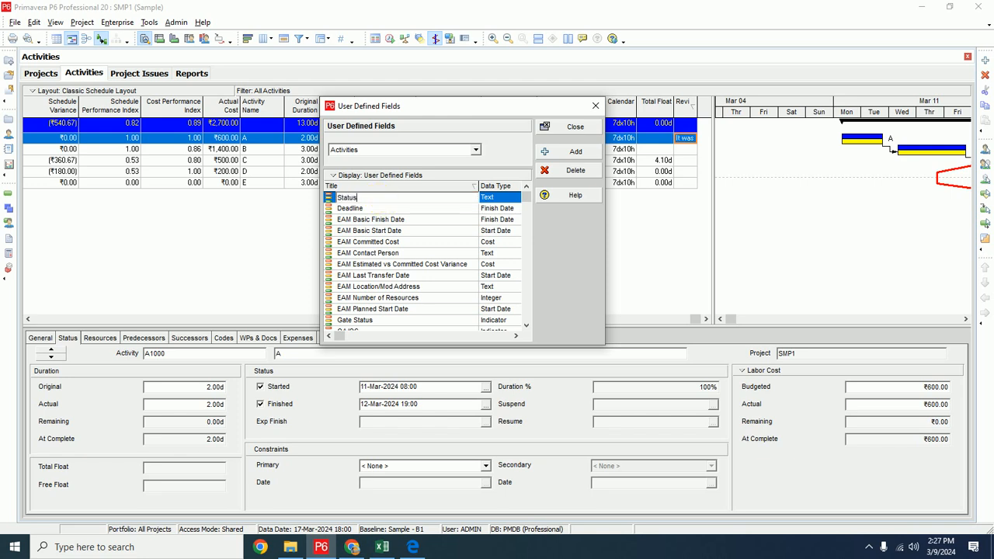
Step: Set the data type of the Status user-defined field to Indicator and close the user-defined fields
{"action": "left_click", "coordinate": [516, 197]}
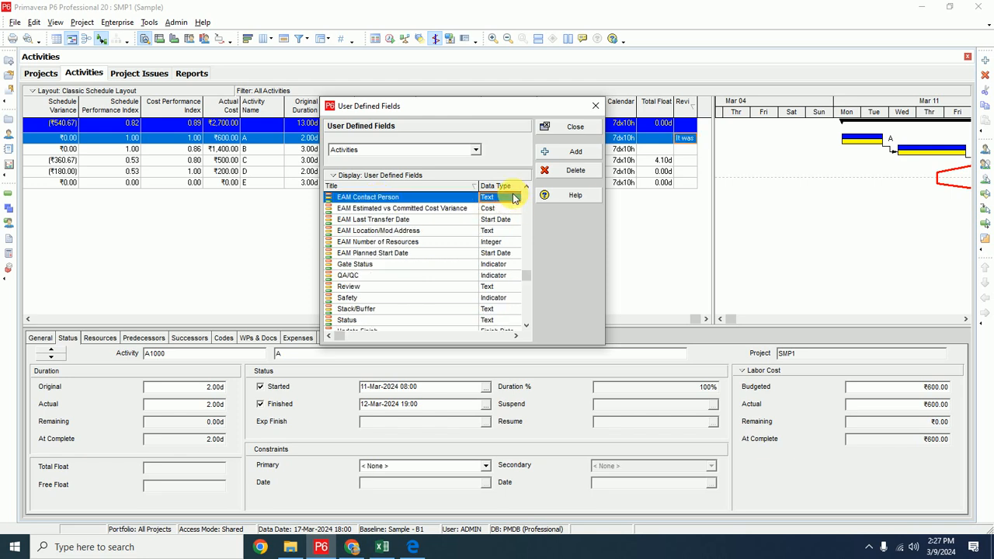
{"action": "scroll", "coordinate": [501, 293], "scroll_direction": "down", "scroll_amount": 1}
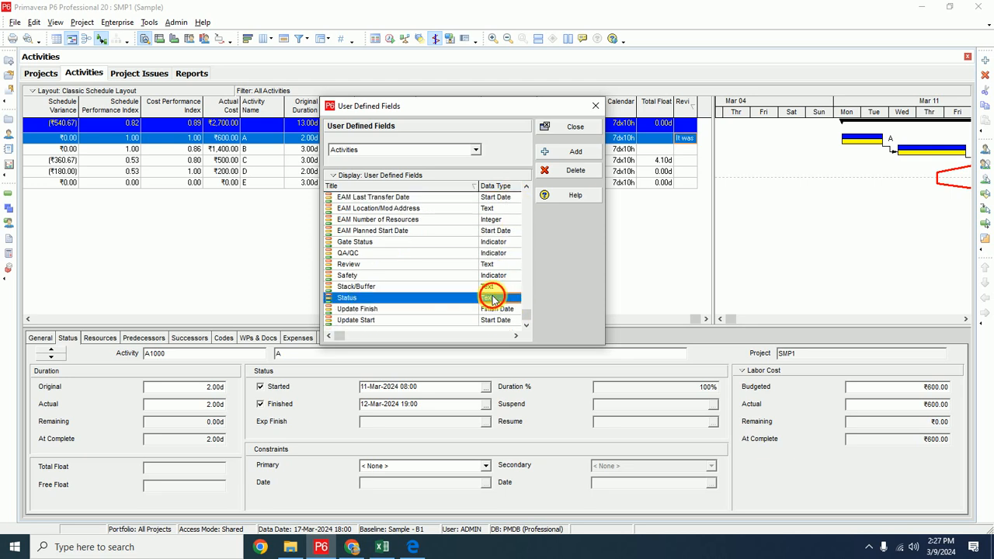
{"action": "left_click", "coordinate": [501, 300]}
{"action": "left_click", "coordinate": [502, 300]}
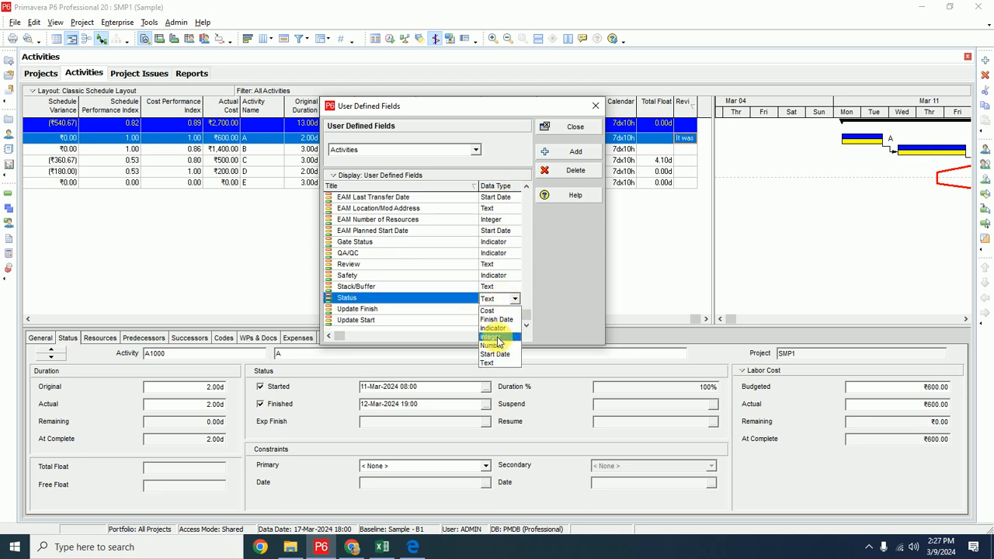
{"action": "left_click", "coordinate": [498, 329]}
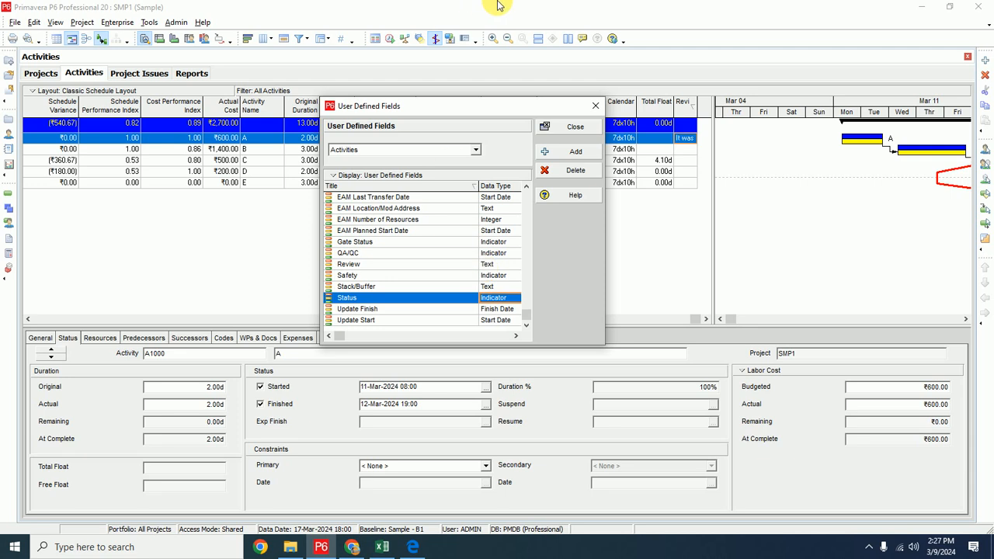
{"action": "left_click", "coordinate": [573, 127]}
Step: Add the user-defined Status column after Review in the activity table and confirm the column selection
{"action": "right_click", "coordinate": [663, 110]}
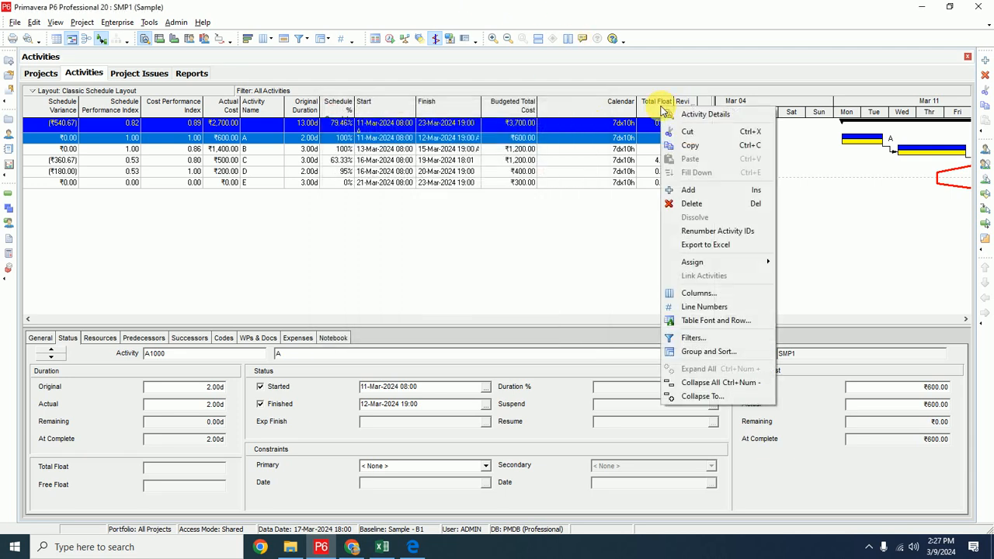
{"action": "left_click", "coordinate": [696, 294]}
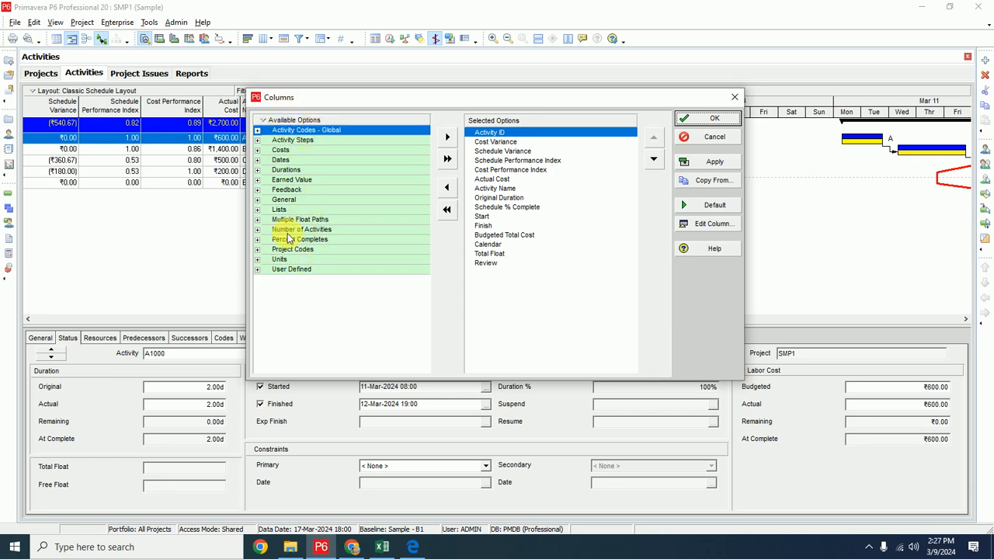
{"action": "left_click", "coordinate": [258, 270]}
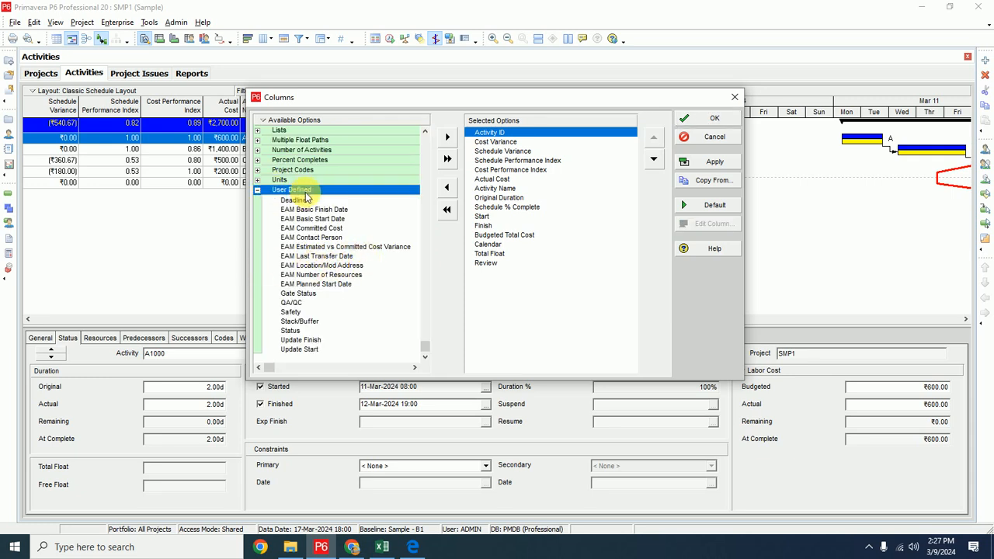
{"action": "left_click", "coordinate": [479, 263]}
{"action": "left_click", "coordinate": [286, 332]}
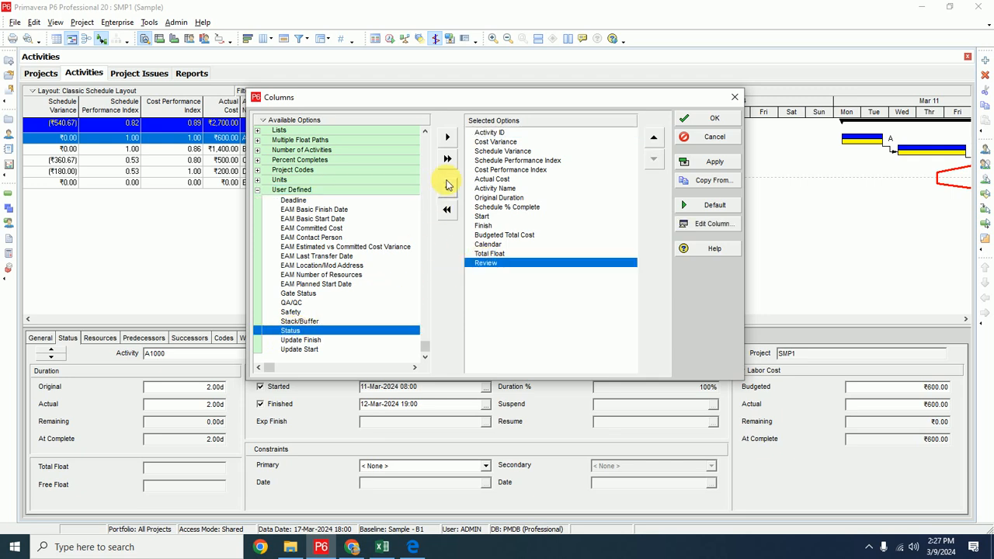
{"action": "left_click", "coordinate": [447, 137]}
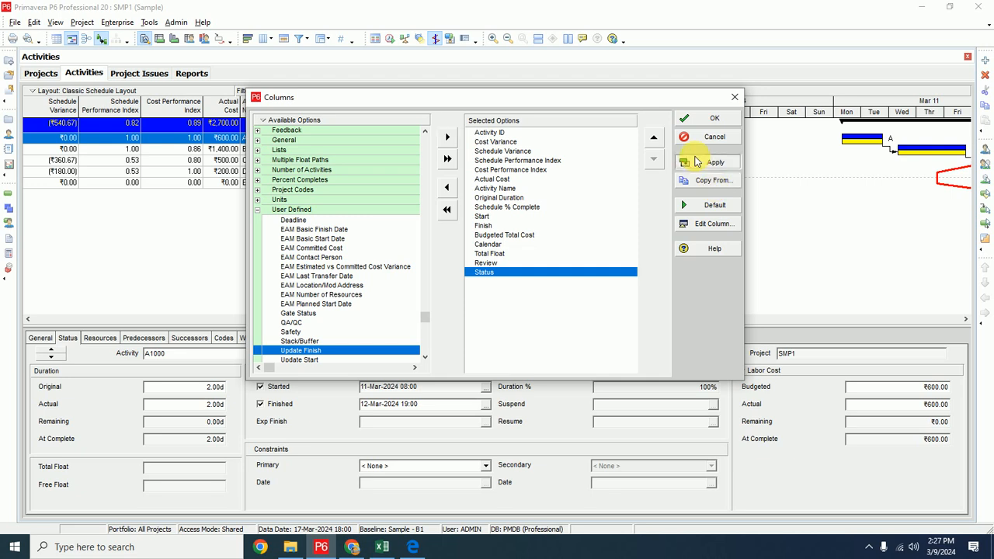
{"action": "left_click", "coordinate": [708, 119]}
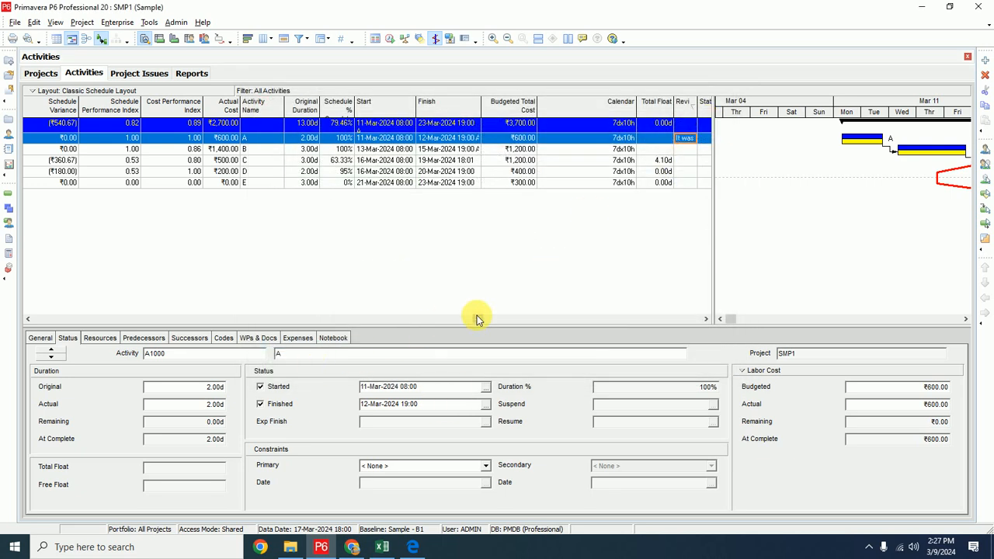
Step: Set the Status indicator of activities A and B to the blue star
{"action": "left_click_drag", "start_coordinate": [472, 318], "coordinate": [637, 288]}
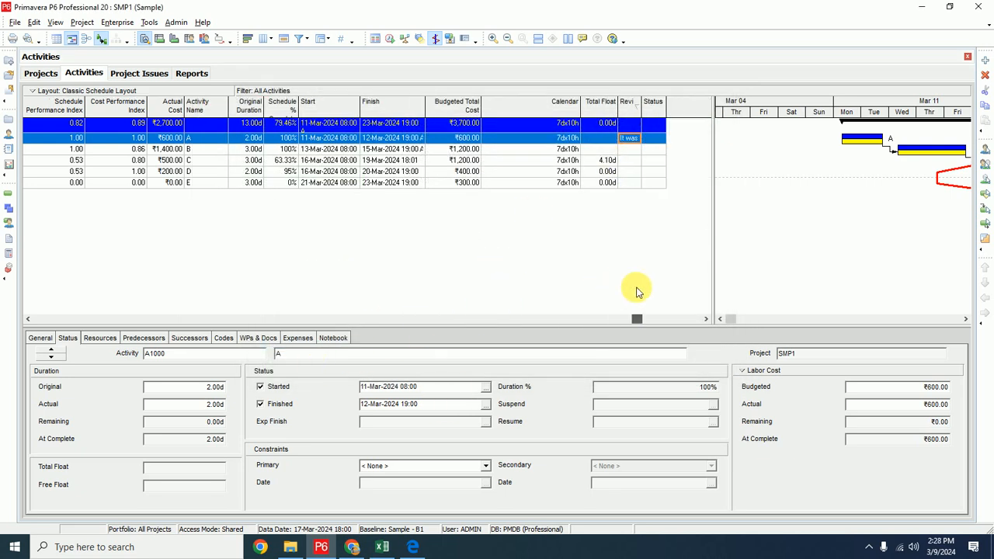
{"action": "left_click", "coordinate": [659, 141]}
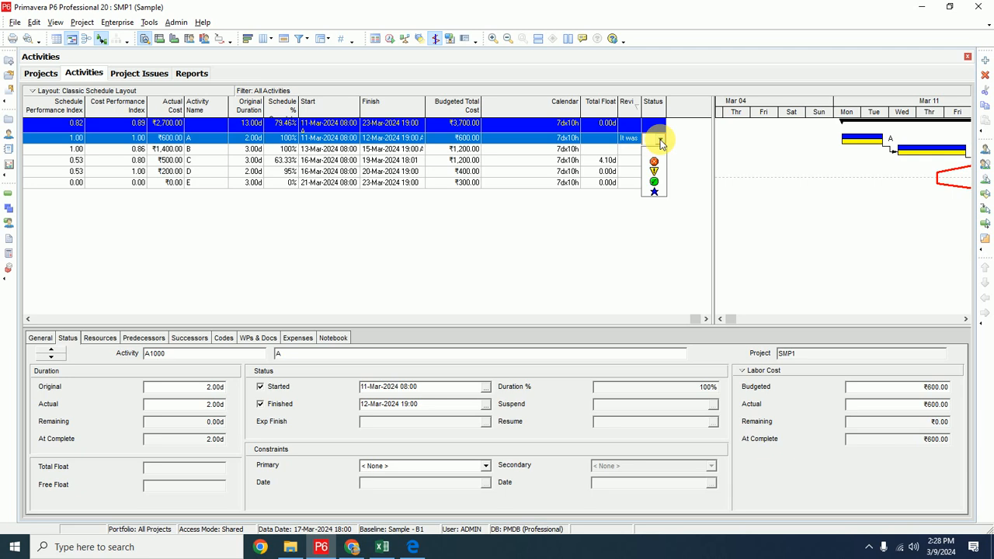
{"action": "left_click", "coordinate": [654, 191]}
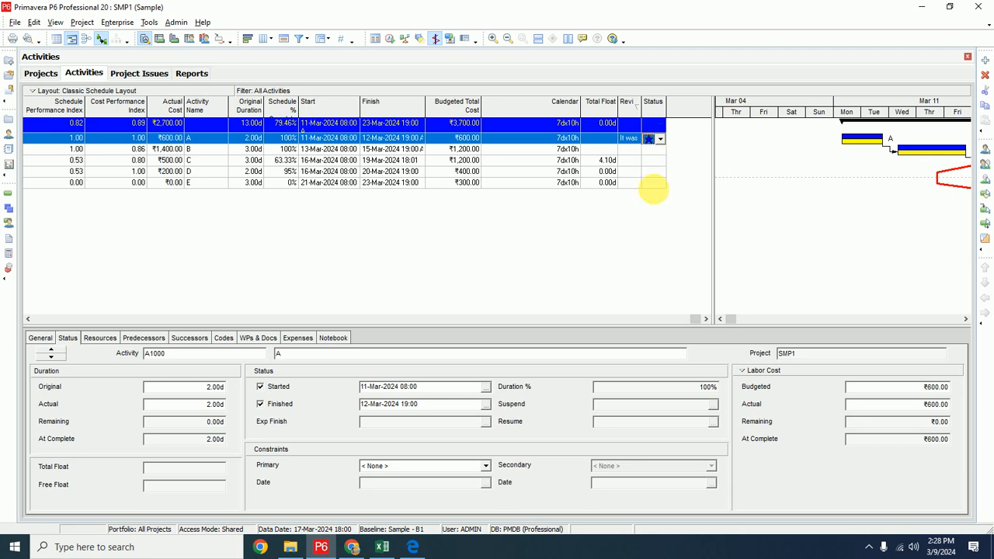
{"action": "left_click", "coordinate": [658, 150]}
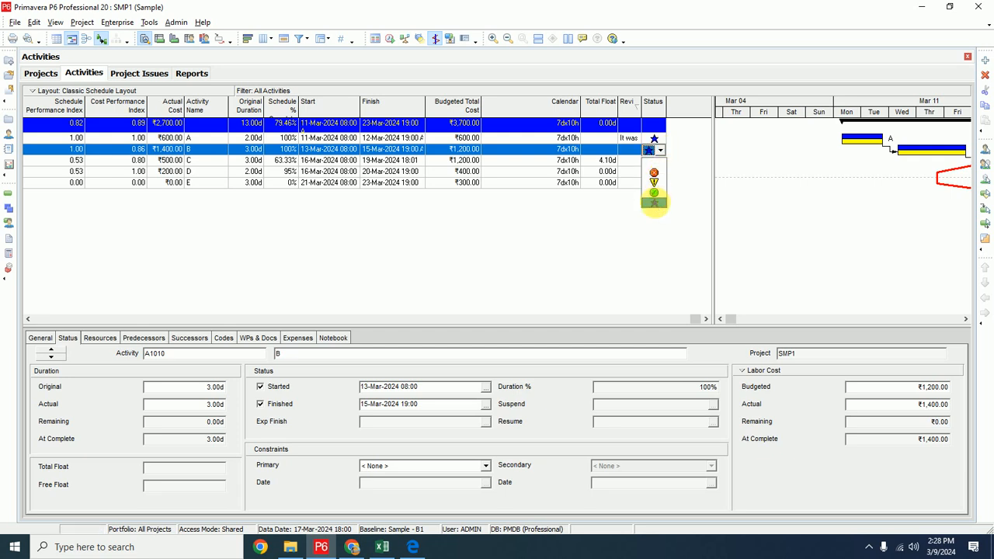
{"action": "left_click", "coordinate": [654, 202]}
Step: Set the Status indicator to the green check for activity C, the yellow warning for D and the red symbol for E
{"action": "left_click", "coordinate": [658, 160]}
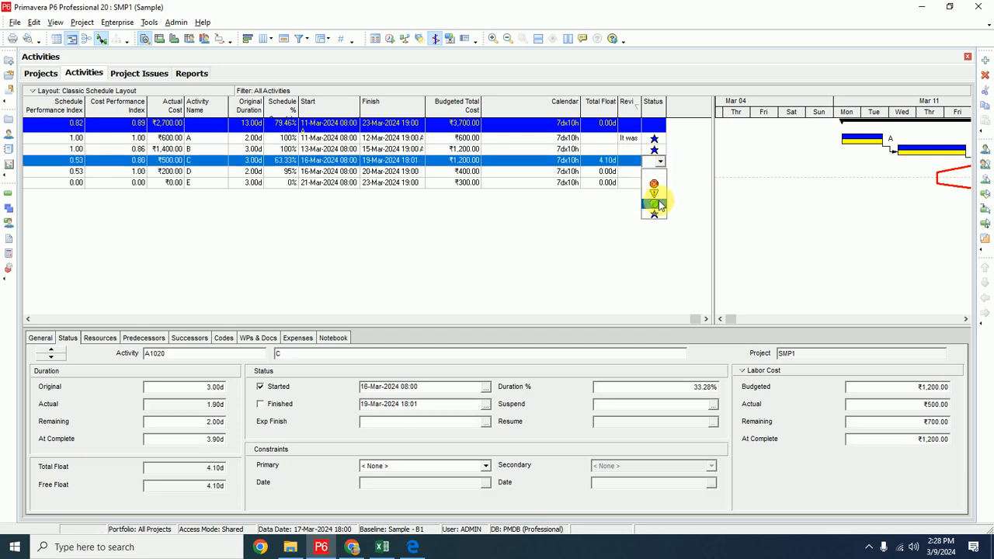
{"action": "left_click", "coordinate": [655, 205]}
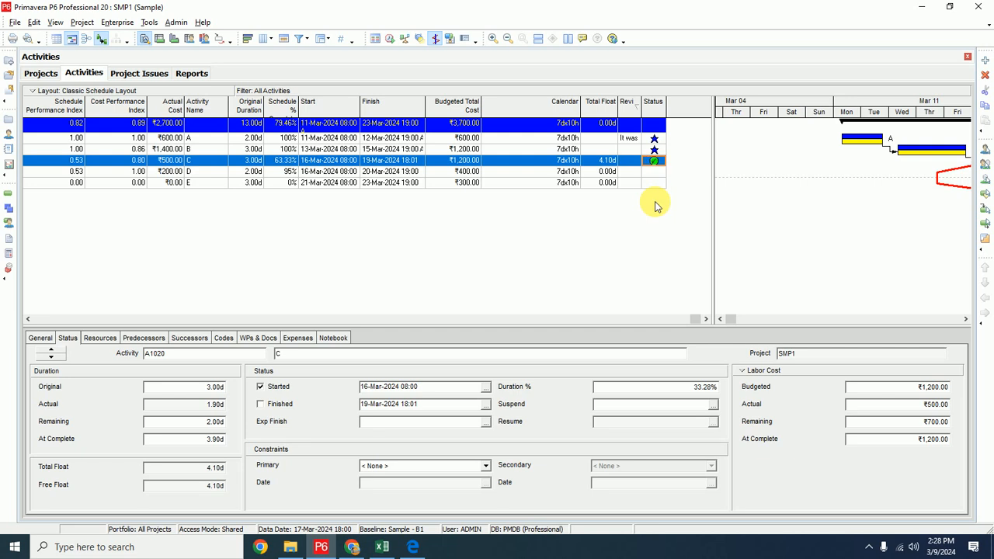
{"action": "left_click", "coordinate": [657, 171]}
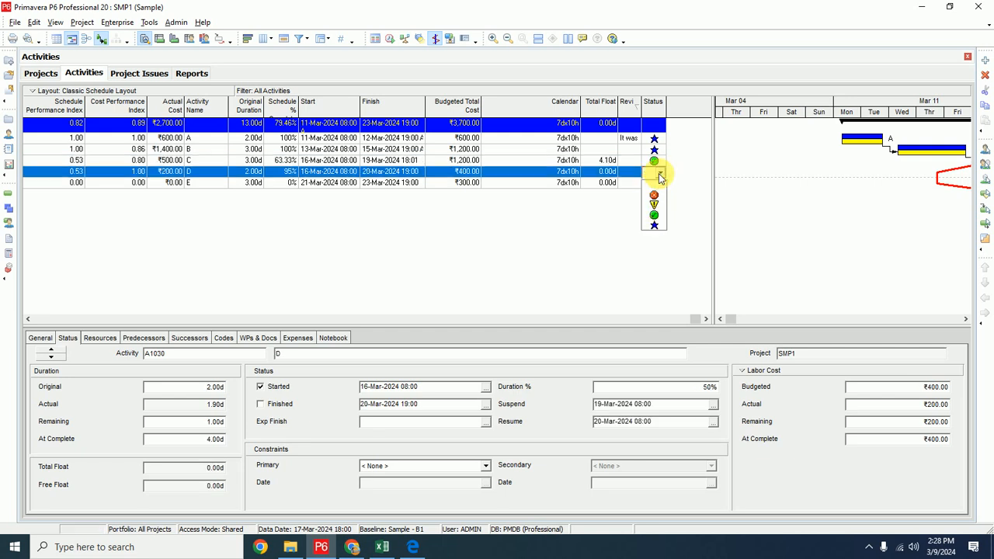
{"action": "left_click", "coordinate": [654, 199]}
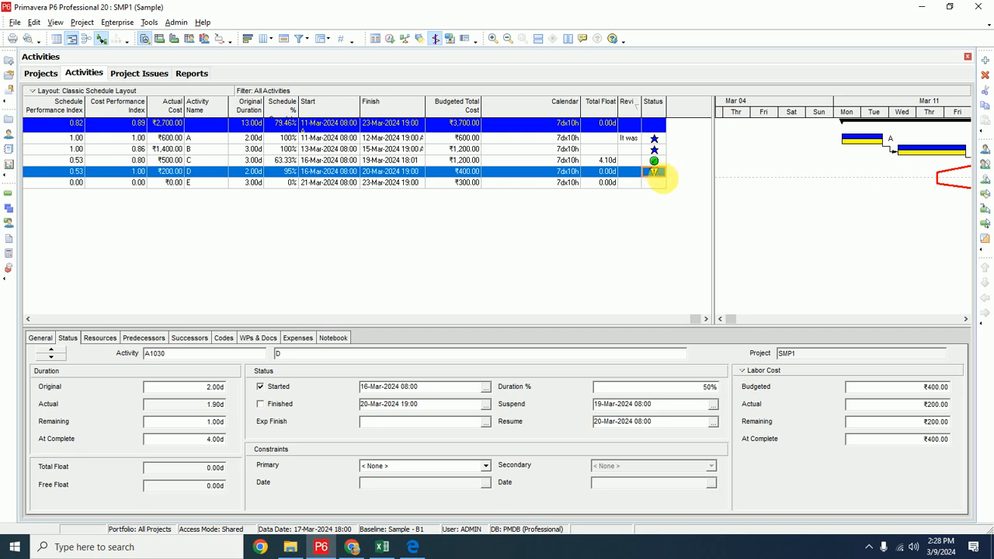
{"action": "left_click", "coordinate": [661, 184]}
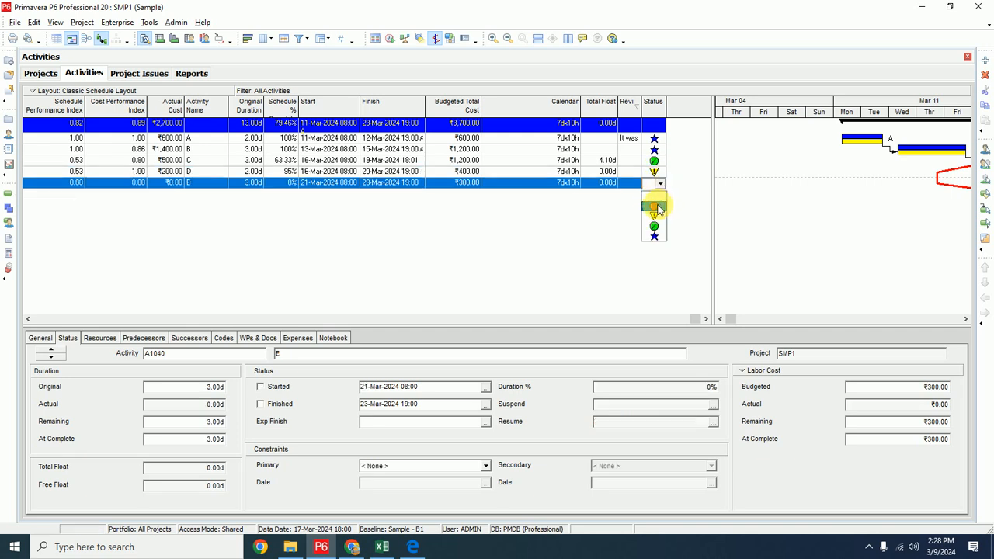
{"action": "left_click", "coordinate": [654, 206]}
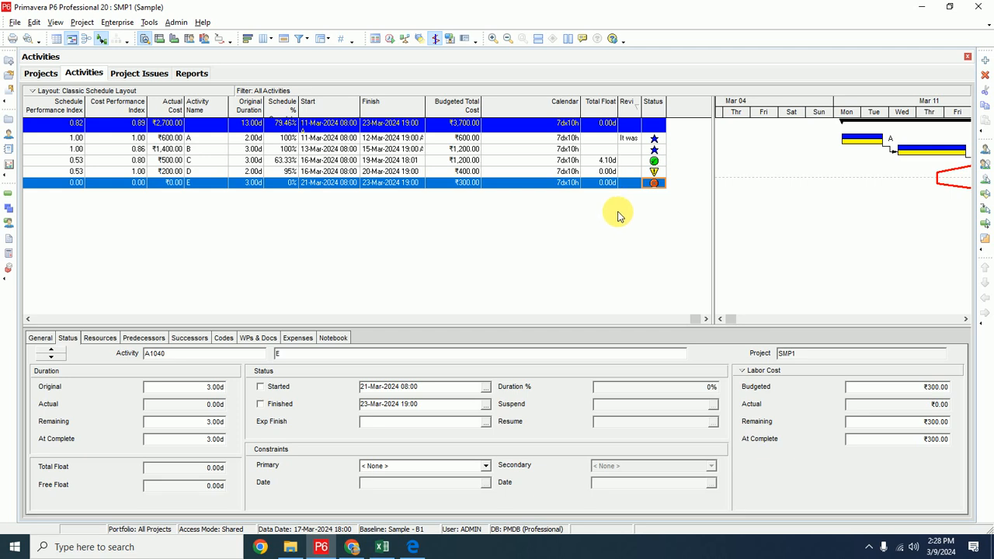
{"action": "left_click", "coordinate": [118, 22]}
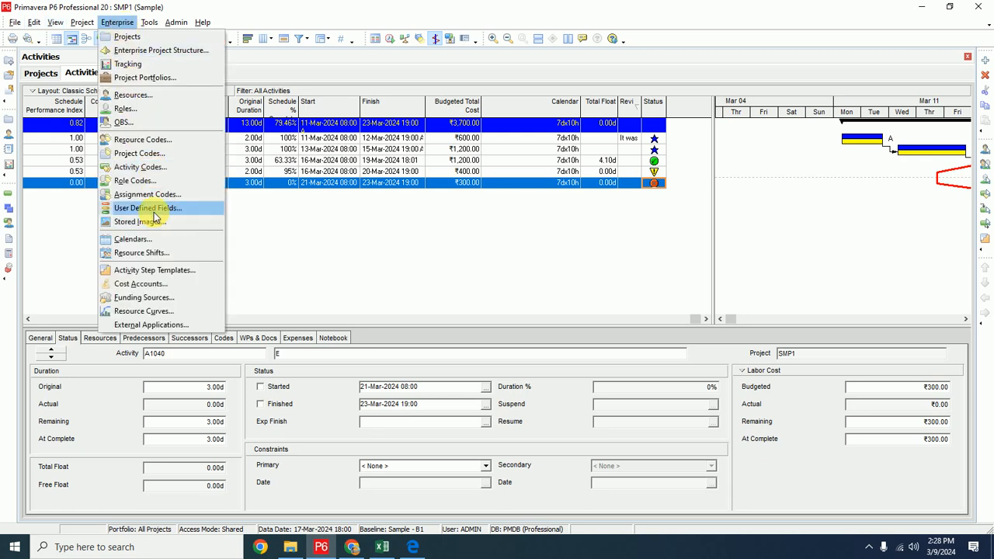
{"action": "left_click", "coordinate": [491, 232]}
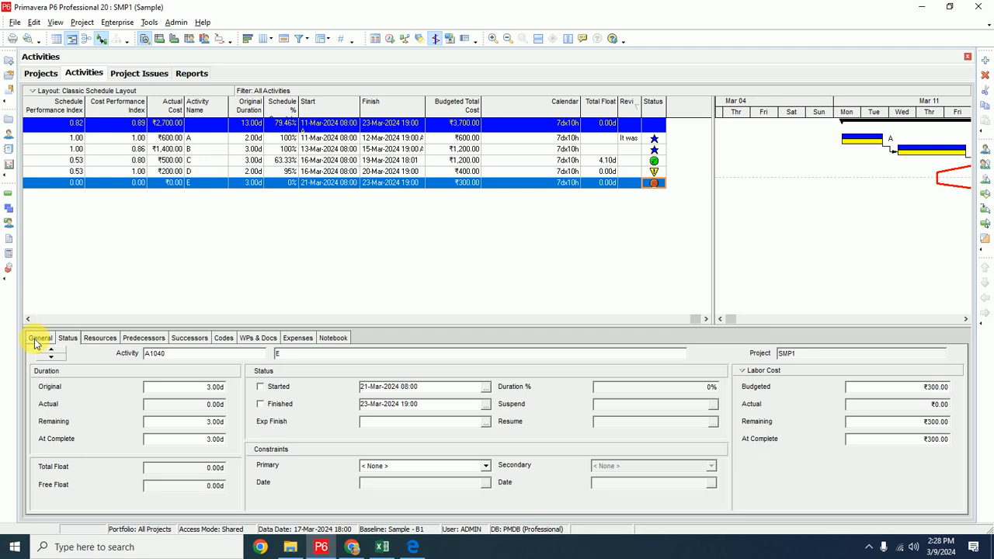
Step: Close the Project Issues view and return to the start of the activity table
{"action": "left_click", "coordinate": [125, 75]}
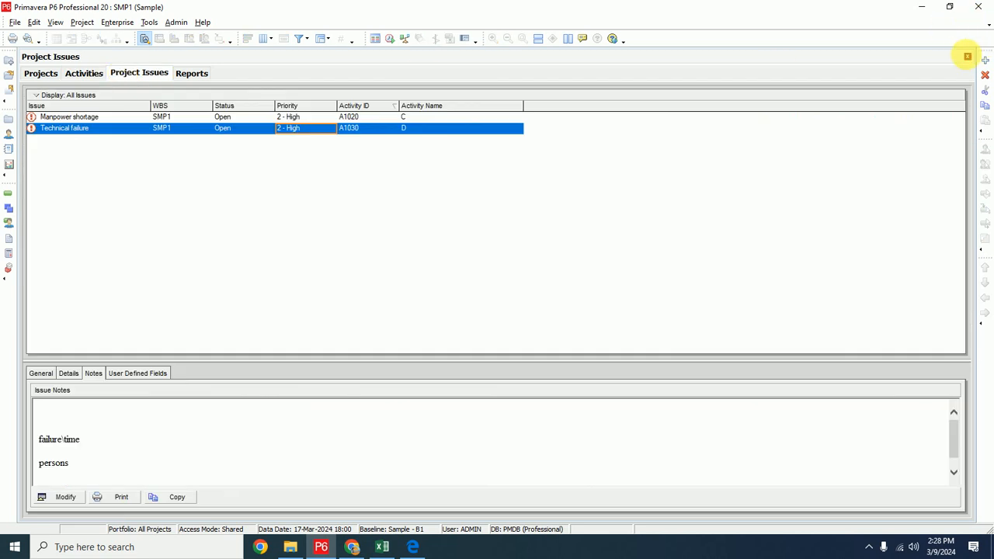
{"action": "left_click", "coordinate": [966, 57]}
{"action": "left_click", "coordinate": [83, 72]}
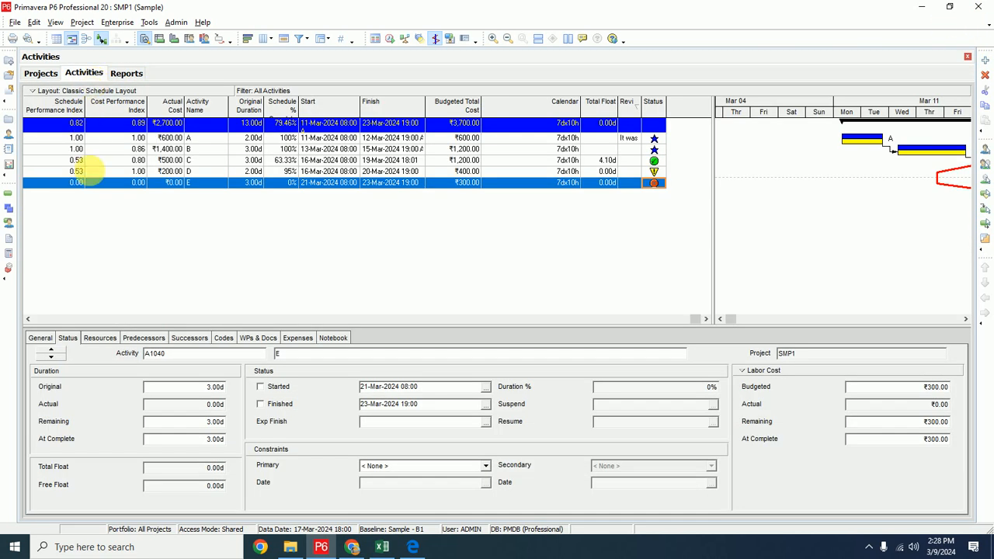
{"action": "left_click_drag", "start_coordinate": [694, 319], "coordinate": [43, 320]}
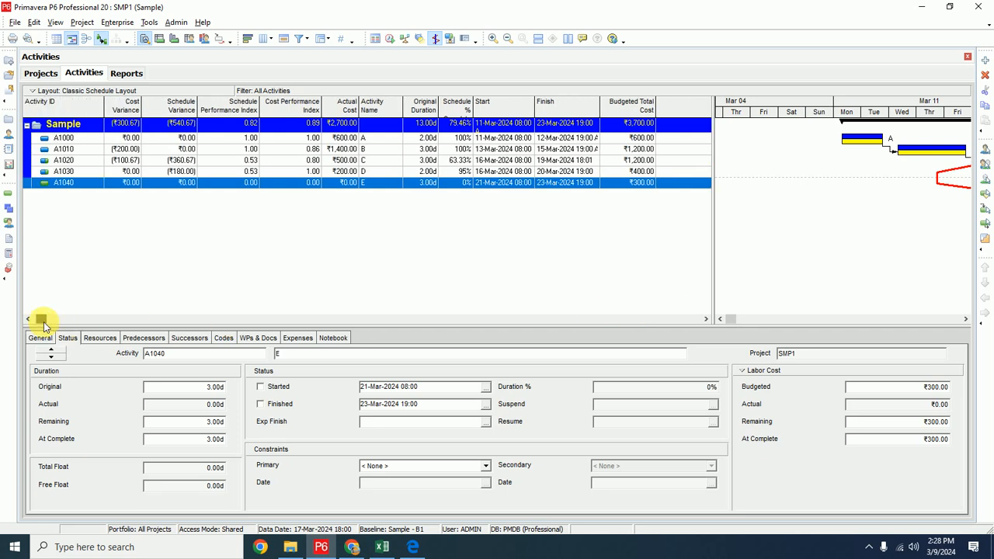
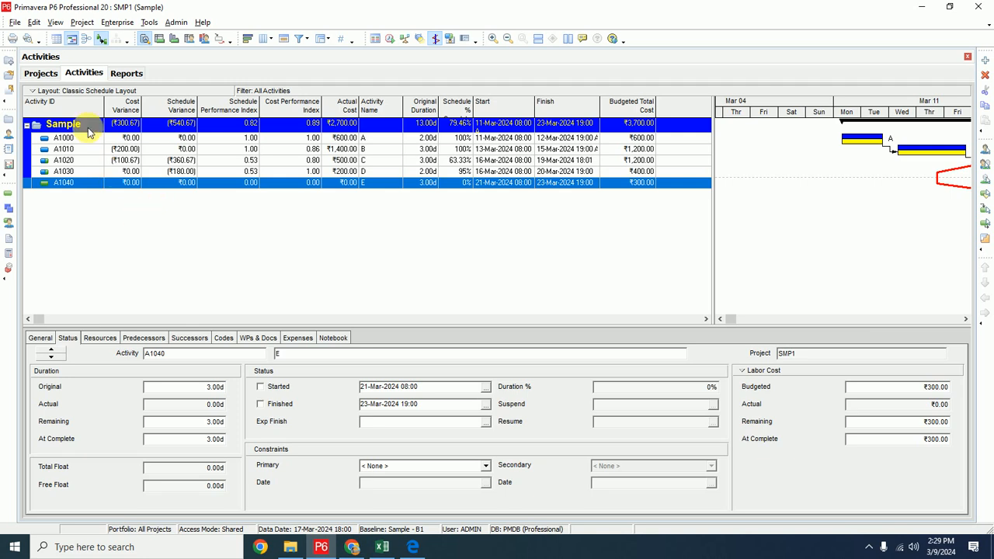
Step: Examine the SMP1 project's notebook, budget log, settings and general details, along with the general details of activity A1040
{"action": "left_click", "coordinate": [36, 74]}
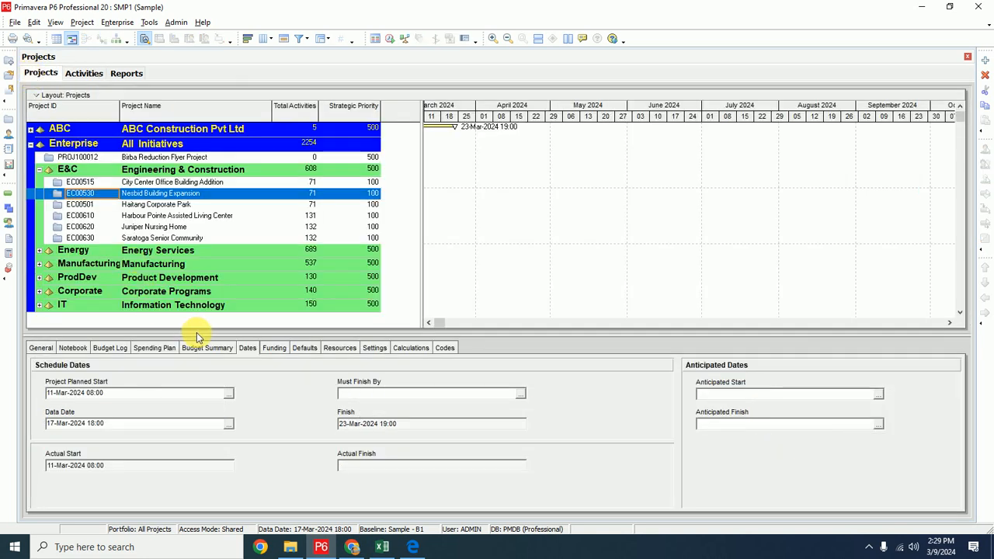
{"action": "left_click_drag", "start_coordinate": [375, 334], "coordinate": [381, 303]}
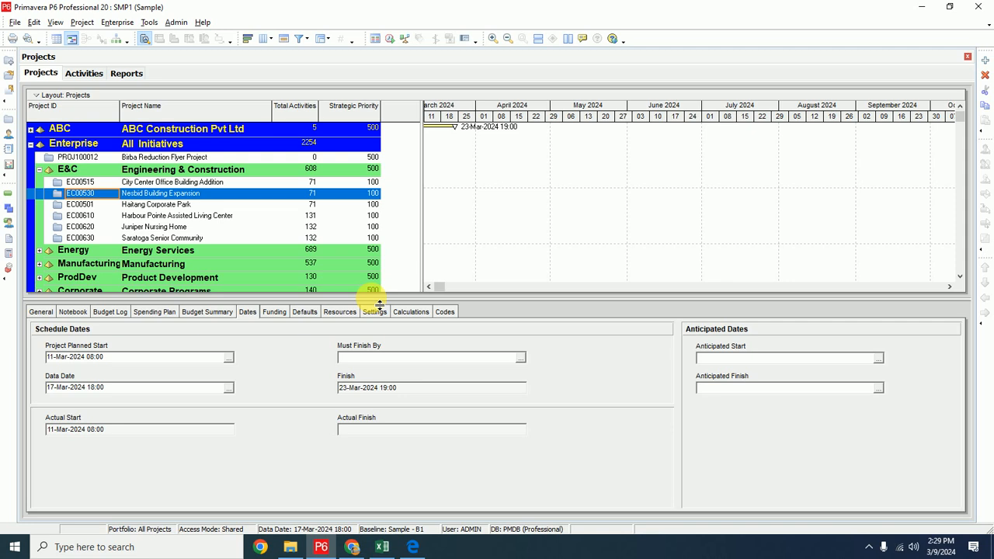
{"action": "left_click", "coordinate": [73, 313]}
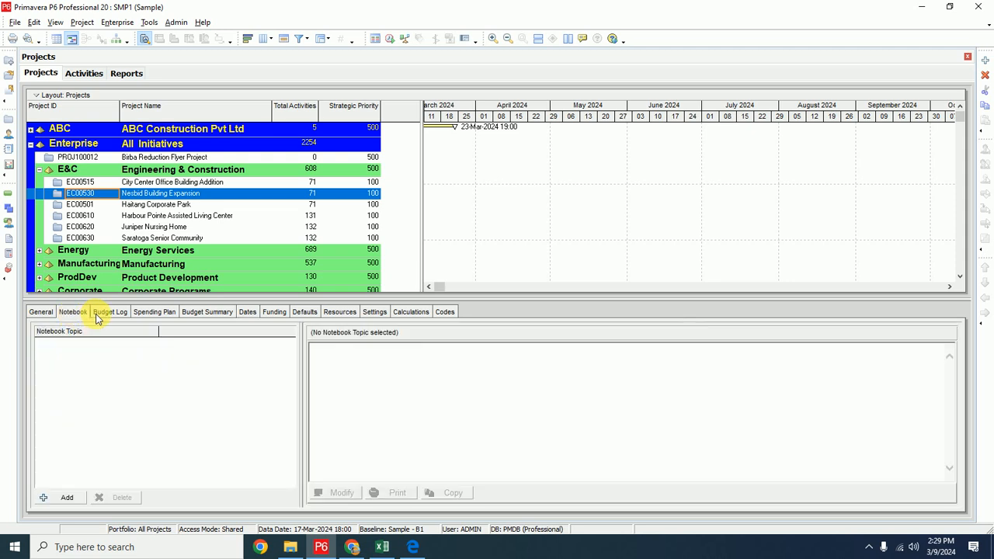
{"action": "left_click", "coordinate": [109, 313]}
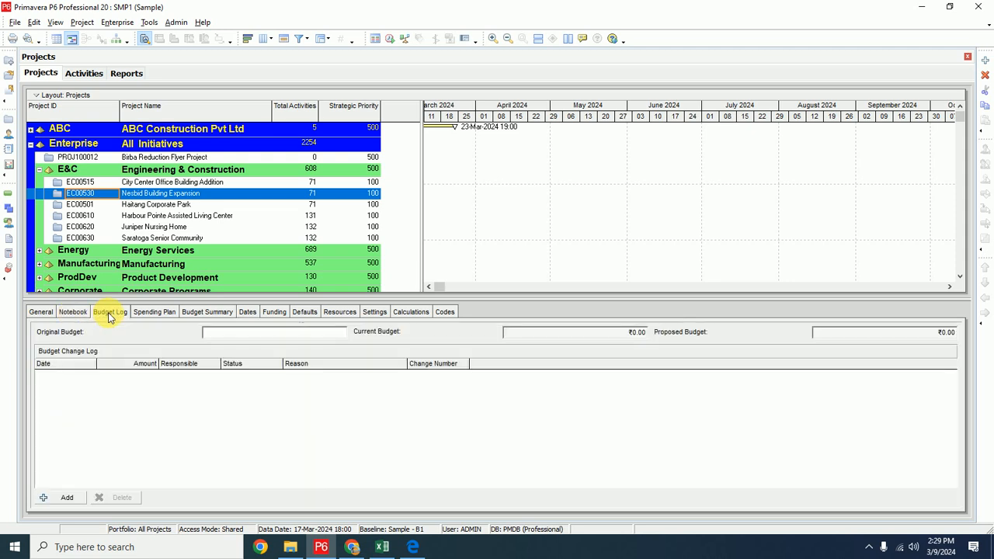
{"action": "left_click", "coordinate": [380, 314]}
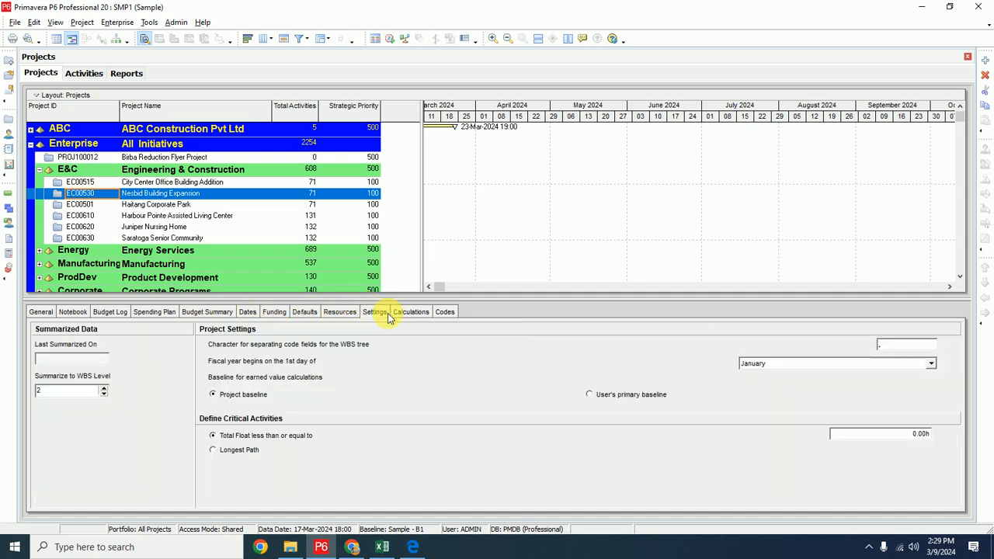
{"action": "left_click", "coordinate": [83, 72]}
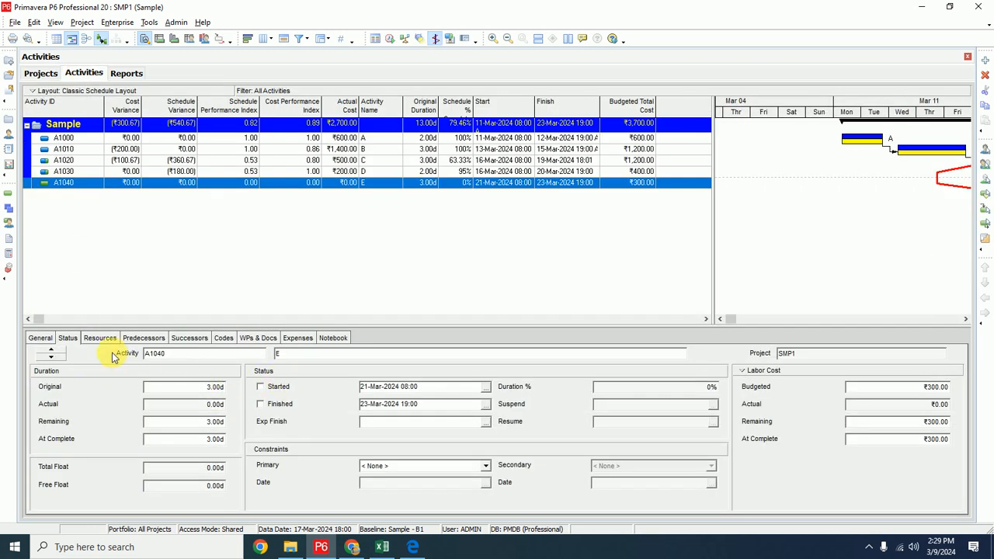
{"action": "left_click", "coordinate": [32, 336]}
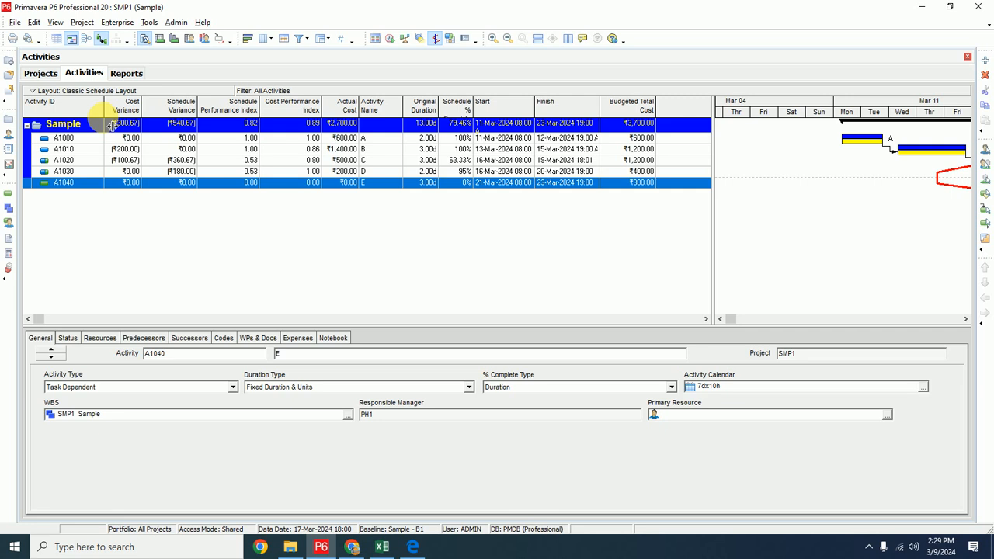
{"action": "left_click", "coordinate": [41, 73]}
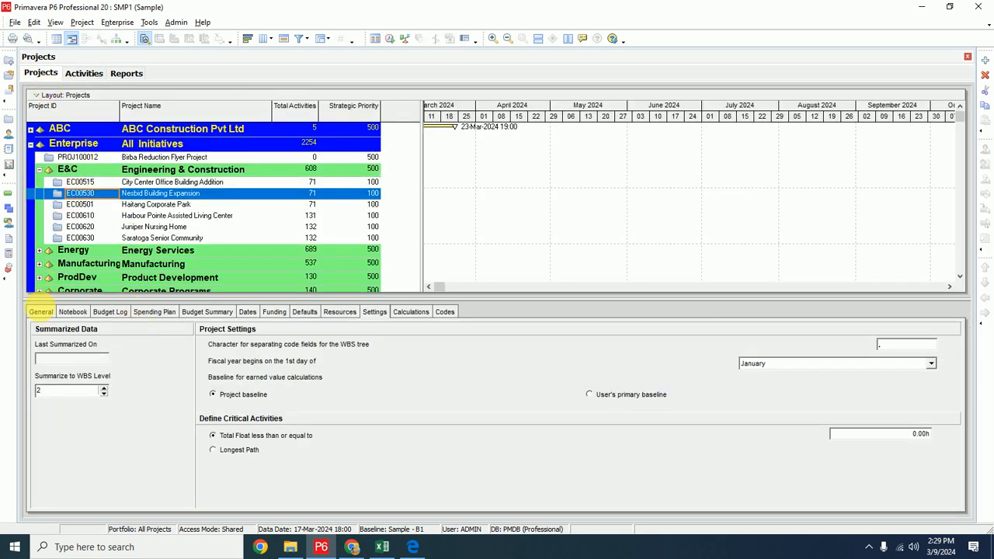
{"action": "left_click", "coordinate": [38, 315]}
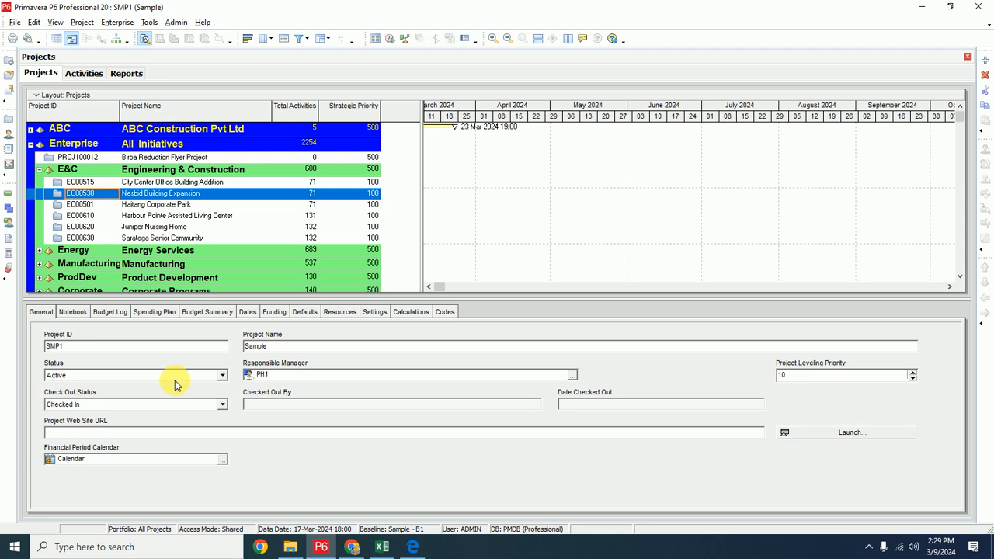
Step: Examine the Check Out Status options of project SMP1, leaving it set to Checked In
{"action": "left_click", "coordinate": [222, 406]}
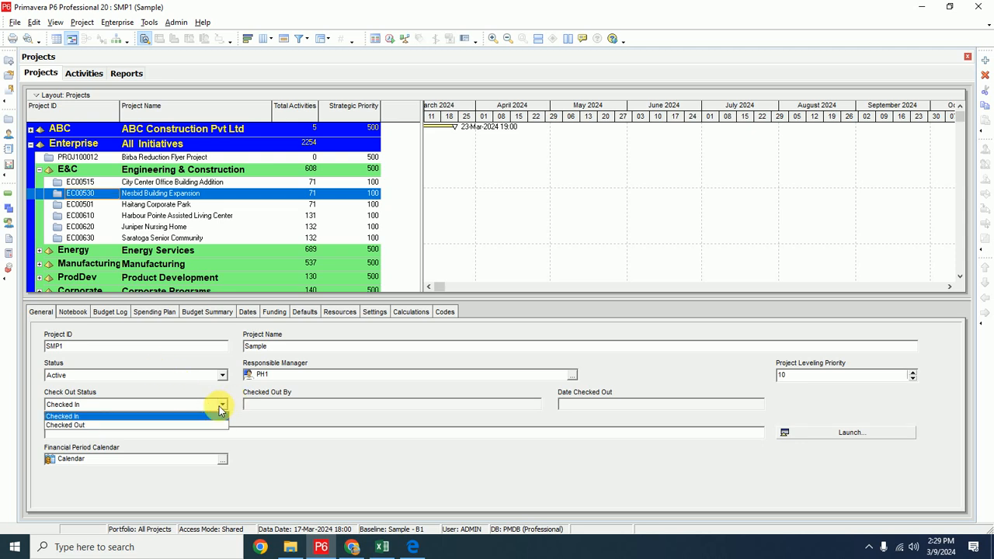
{"action": "left_click", "coordinate": [104, 417]}
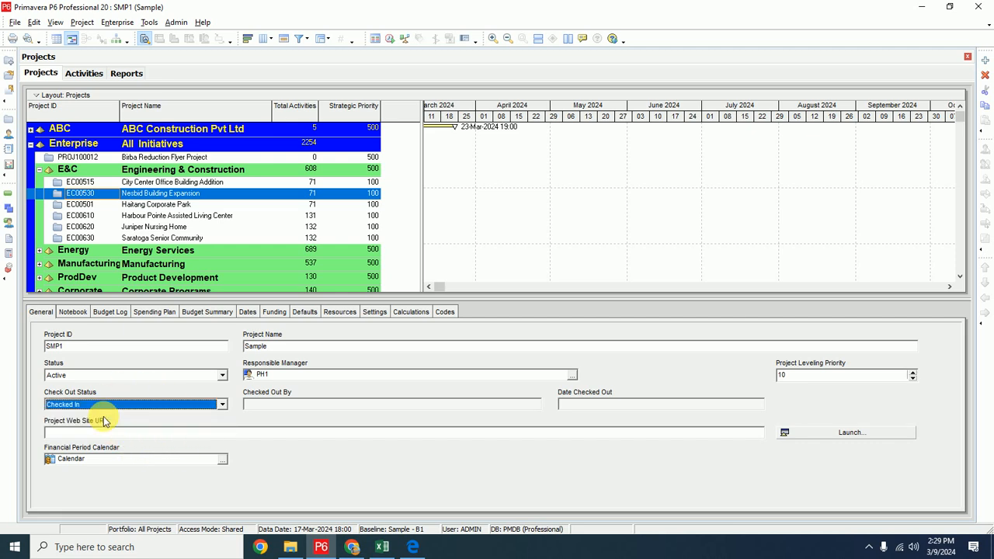
{"action": "left_click", "coordinate": [360, 432]}
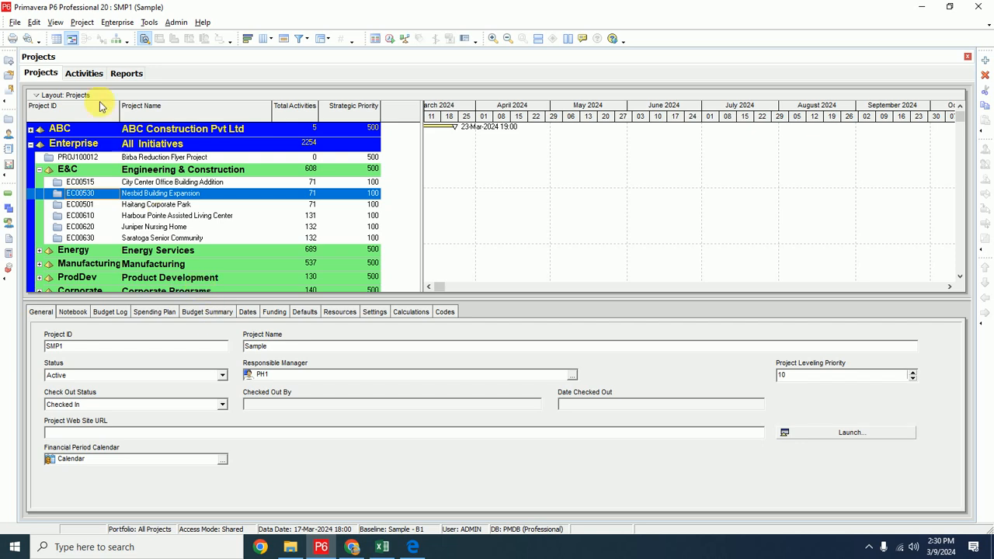
Step: Try changing the original duration of activity D (A1030) to 1 day in the activity table, and undo the edit
{"action": "left_click", "coordinate": [83, 76]}
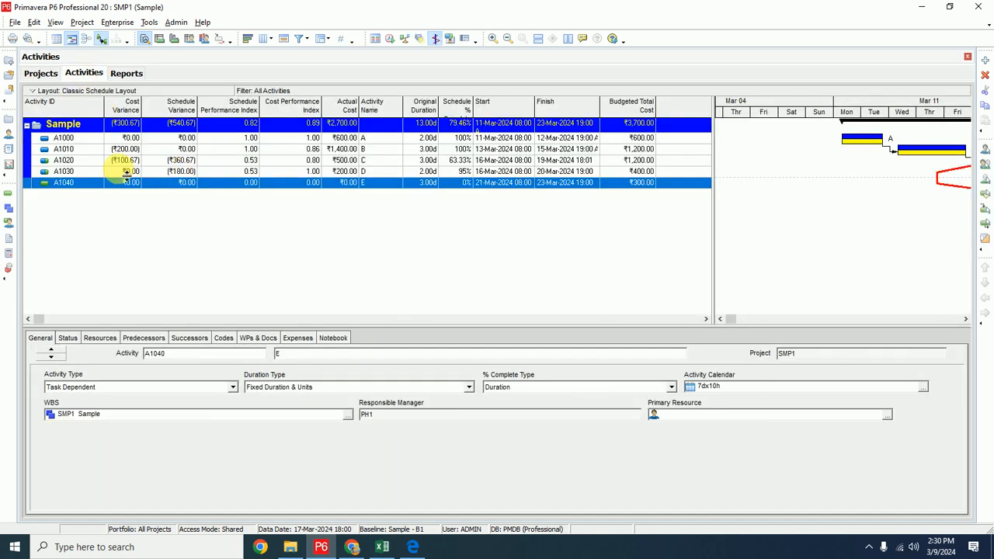
{"action": "left_click", "coordinate": [410, 171]}
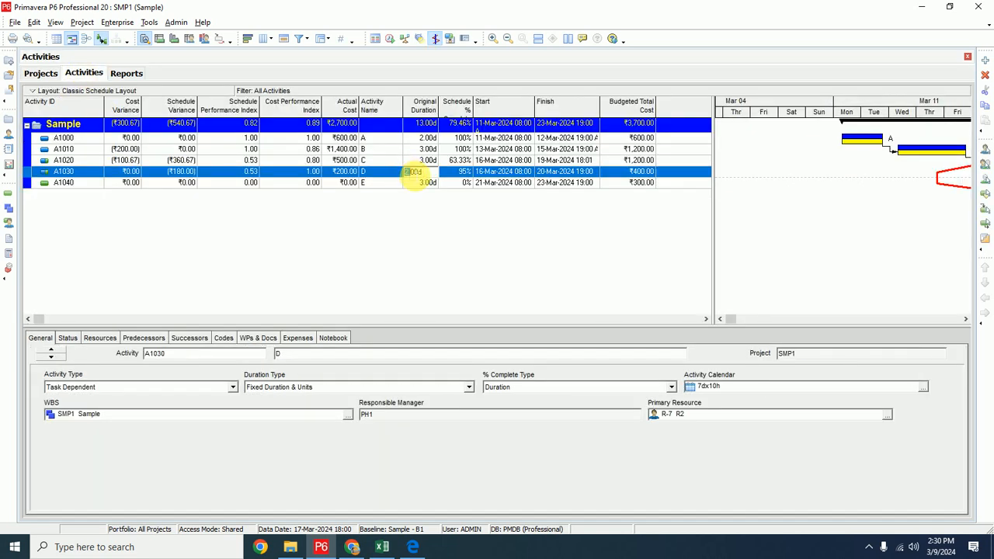
{"action": "left_click", "coordinate": [410, 171]}
{"action": "left_click", "coordinate": [410, 172]}
{"action": "type", "text": "1"}
{"action": "key", "text": "Return"}
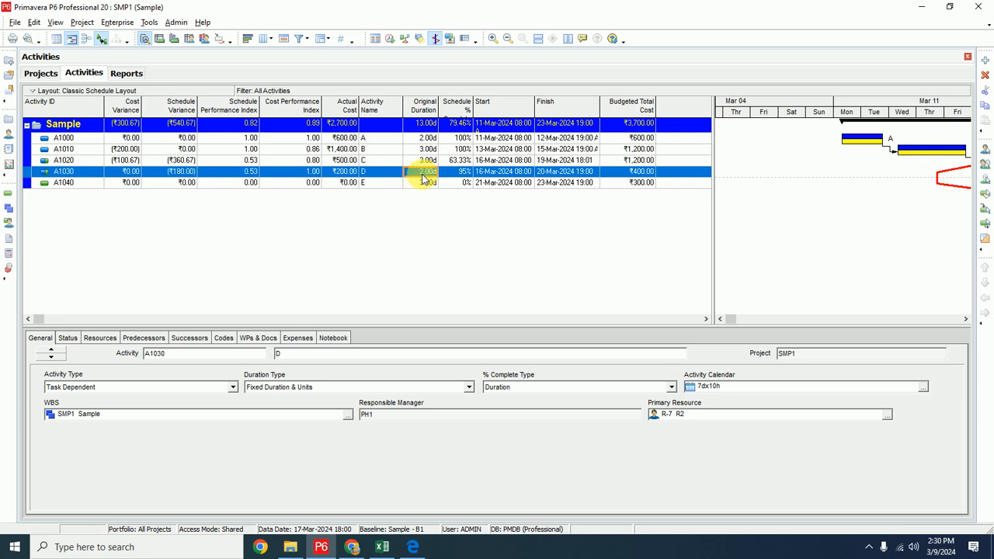
{"action": "key", "text": "ctrl+z"}
Step: Set project SMP1's Check Out Status to Checked Out without exporting project information, and return to its activities
{"action": "left_click", "coordinate": [40, 73]}
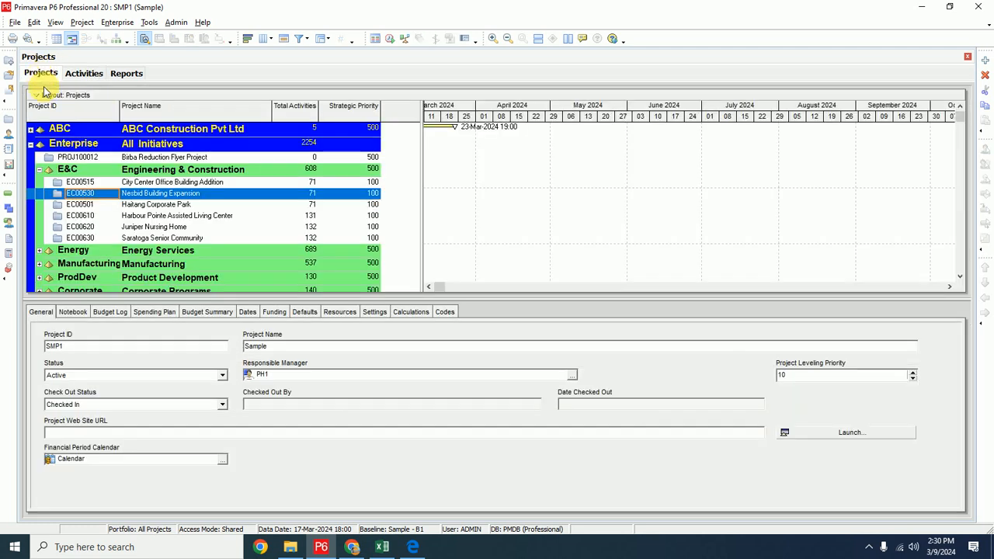
{"action": "left_click", "coordinate": [222, 404]}
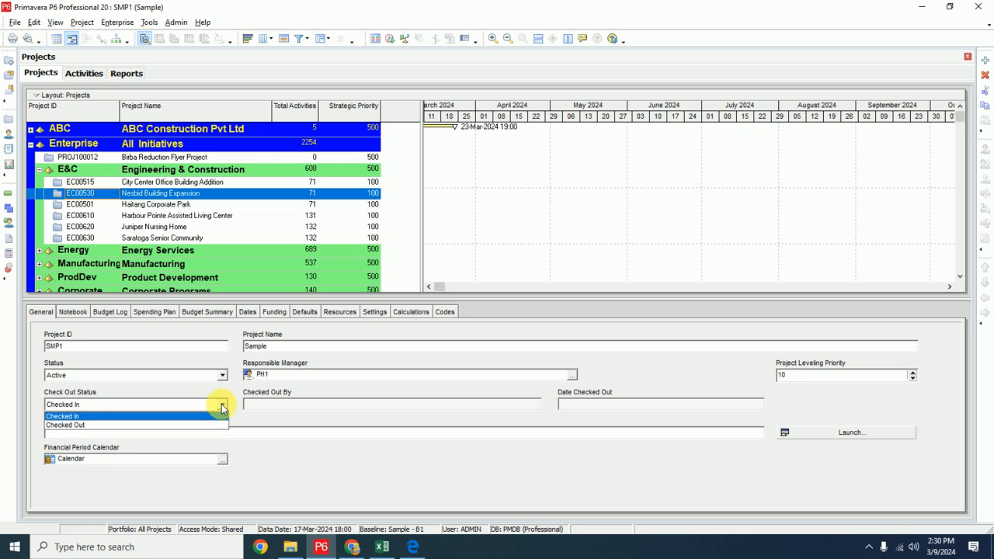
{"action": "left_click", "coordinate": [137, 423]}
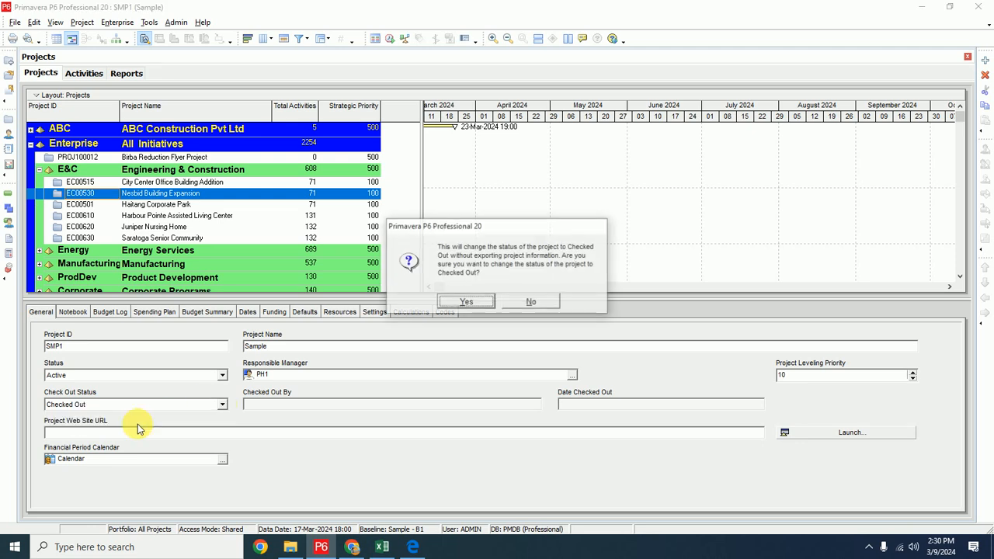
{"action": "left_click", "coordinate": [460, 304]}
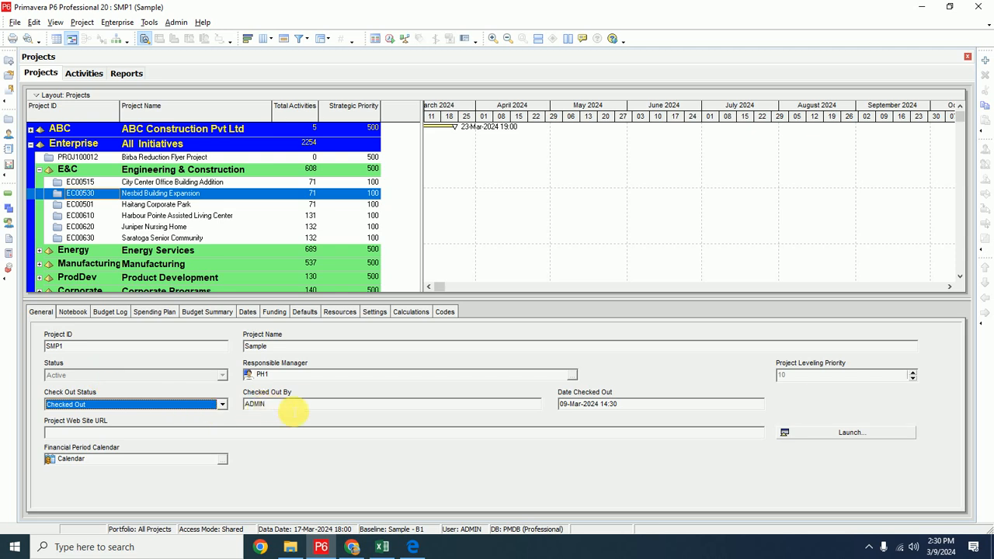
{"action": "left_click", "coordinate": [84, 73]}
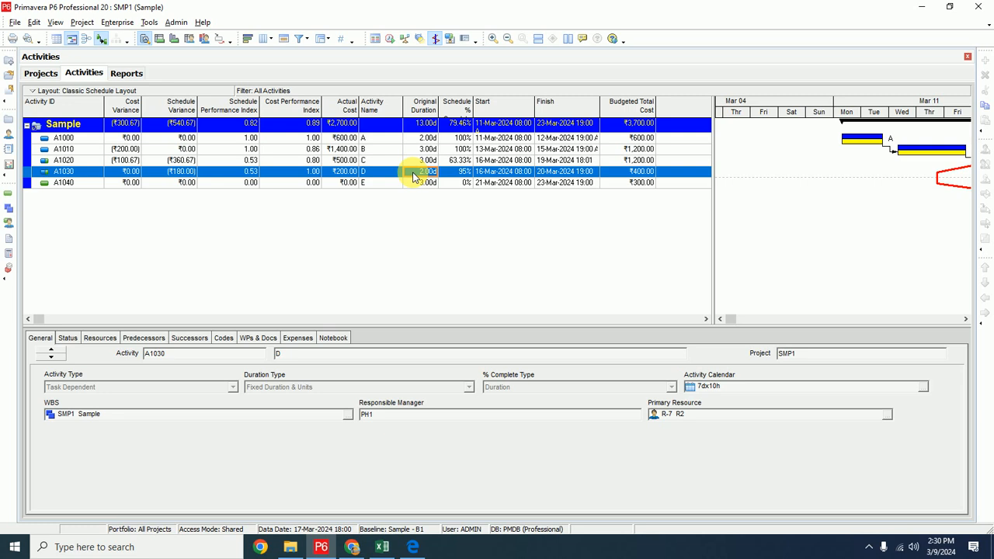
{"action": "left_click", "coordinate": [41, 74]}
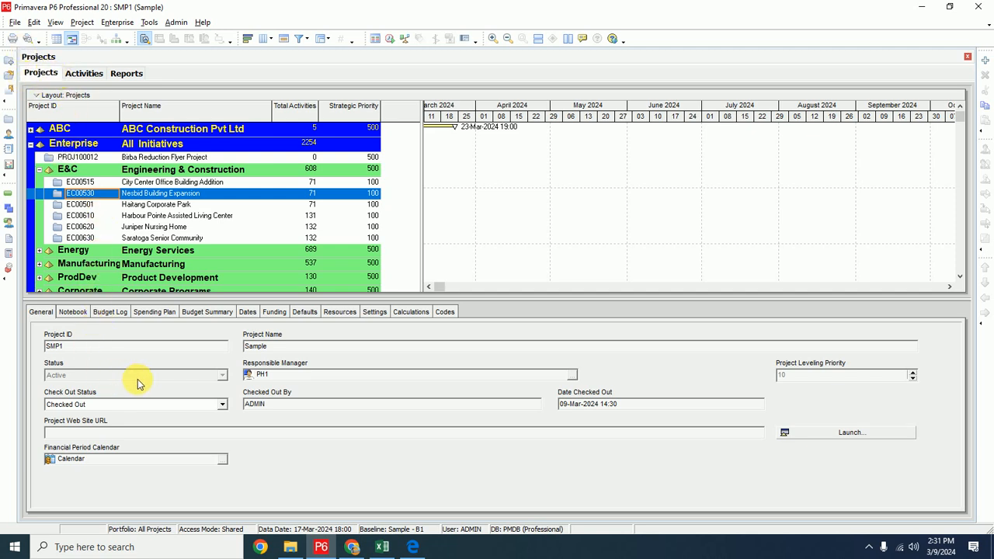
{"action": "left_click", "coordinate": [222, 404]}
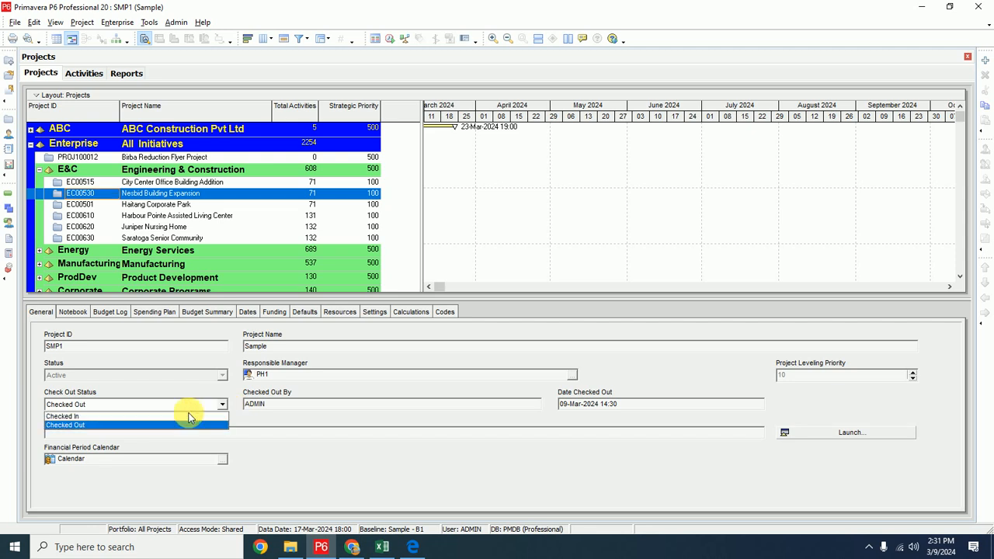
{"action": "left_click", "coordinate": [103, 418]}
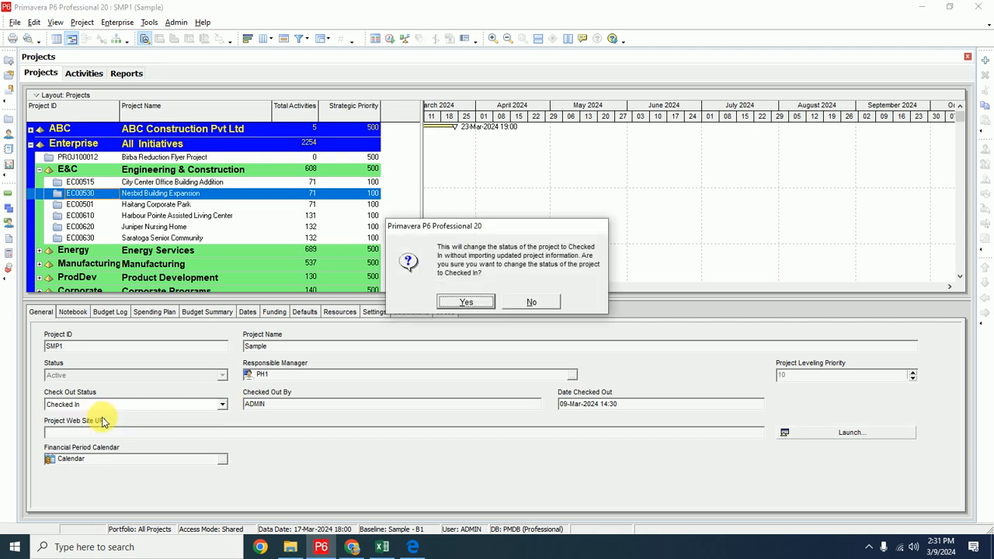
{"action": "left_click", "coordinate": [527, 303]}
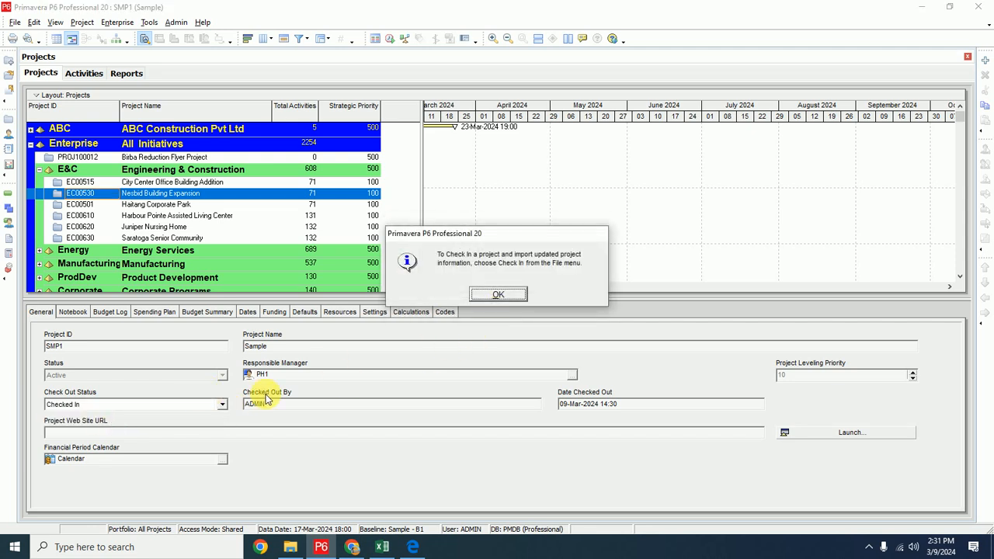
{"action": "left_click", "coordinate": [500, 295]}
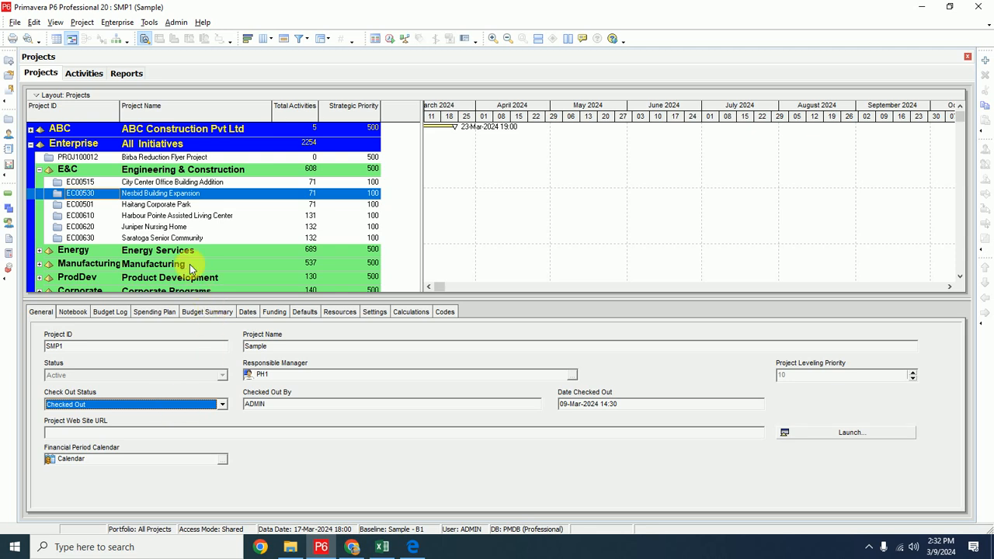
Step: Check whether the actual cost and original duration of activity D can be edited in the checked-out project
{"action": "left_click", "coordinate": [84, 73]}
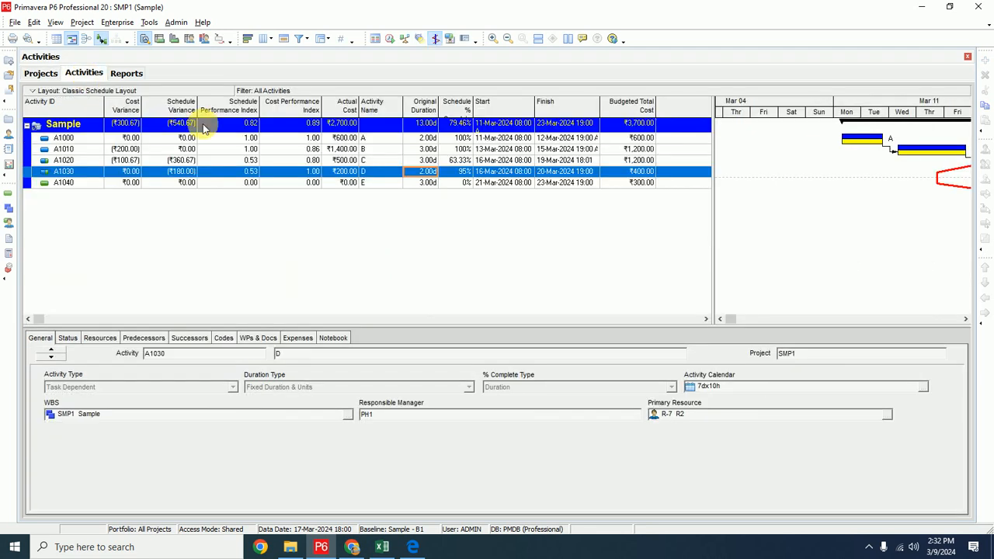
{"action": "left_click", "coordinate": [344, 172]}
{"action": "left_click", "coordinate": [427, 173]}
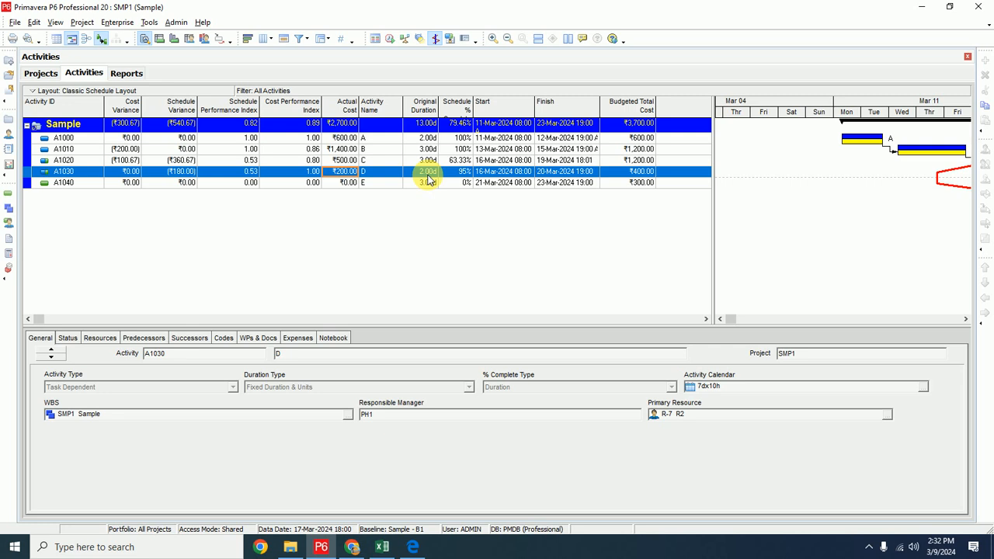
Step: Set project SMP1's Check Out Status to Checked In without importing updated project information
{"action": "left_click", "coordinate": [41, 73]}
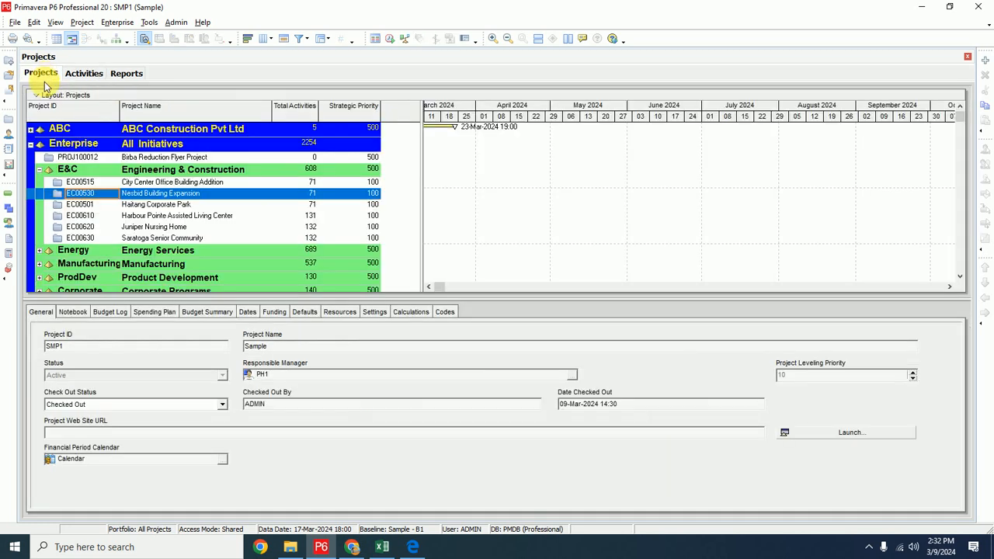
{"action": "left_click", "coordinate": [224, 410]}
{"action": "left_click", "coordinate": [70, 427]}
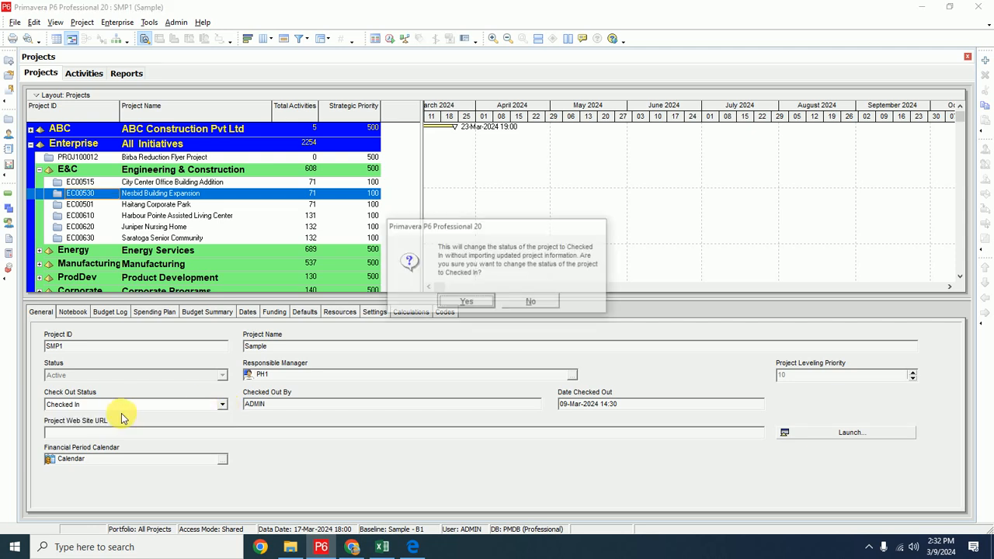
{"action": "left_click", "coordinate": [464, 302]}
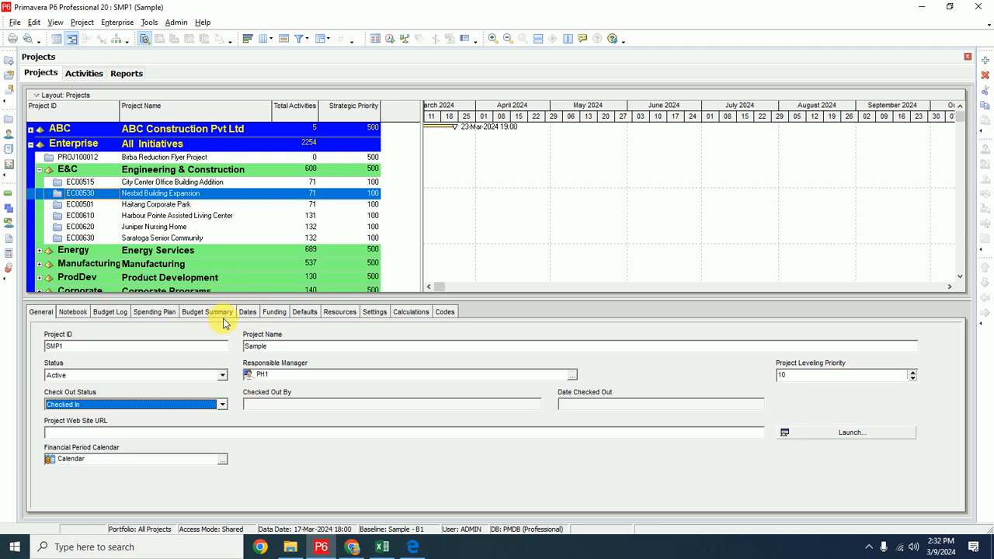
Step: Consult the course outline in Primavera-(1).pdf for the remaining topics and return to Primavera P6
{"action": "left_click", "coordinate": [429, 288]}
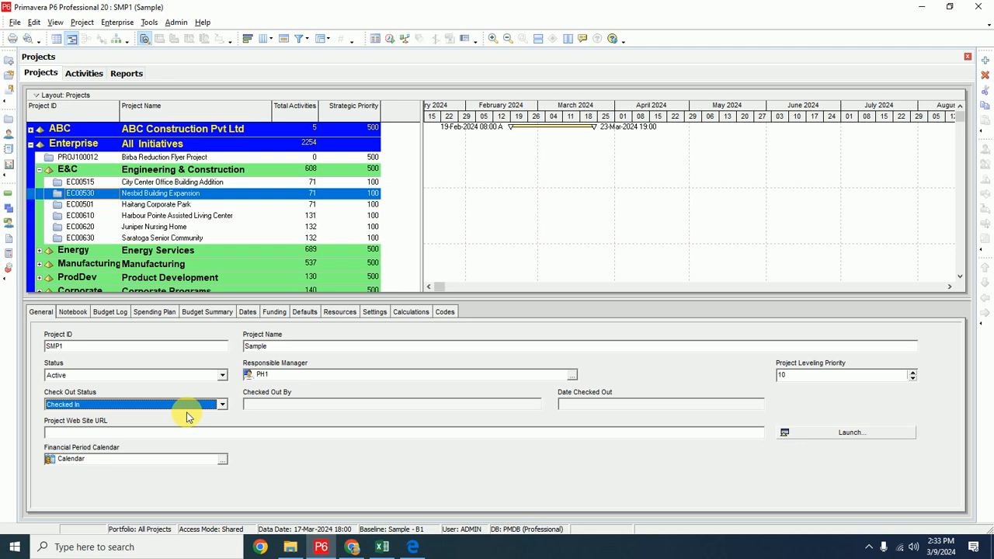
{"action": "left_click", "coordinate": [424, 548]}
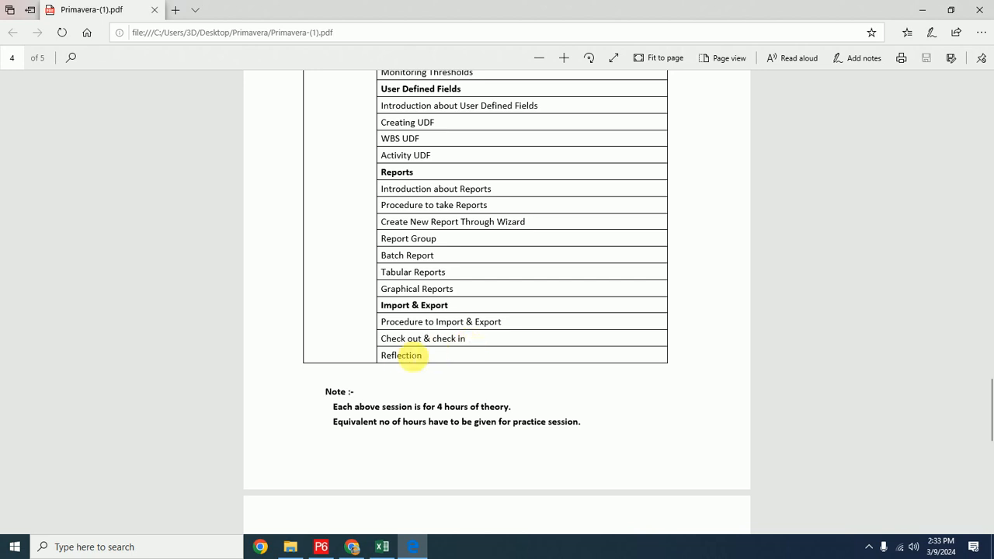
{"action": "left_click", "coordinate": [321, 546]}
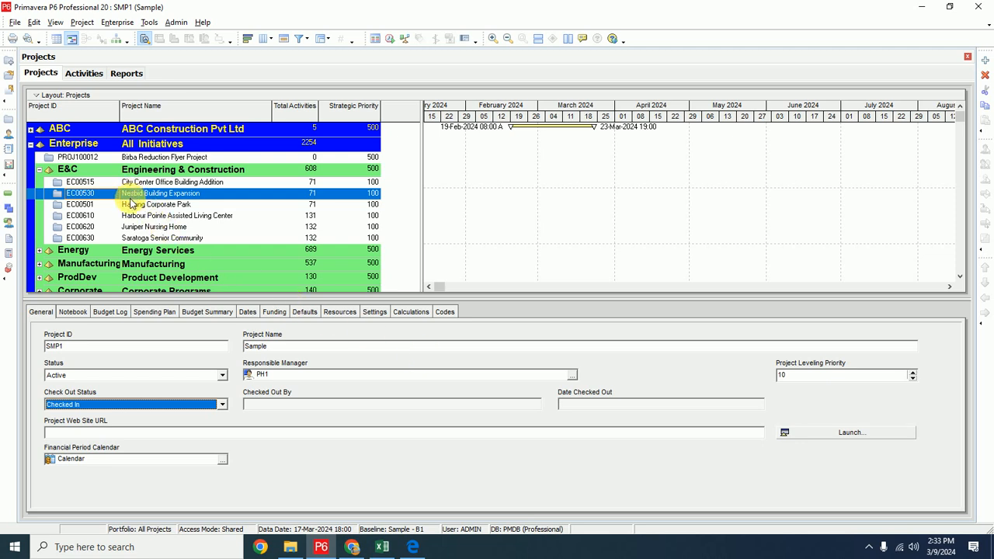
Step: Expand the Engineering & Construction and Energy Services nodes in the project hierarchy
{"action": "left_click", "coordinate": [40, 252]}
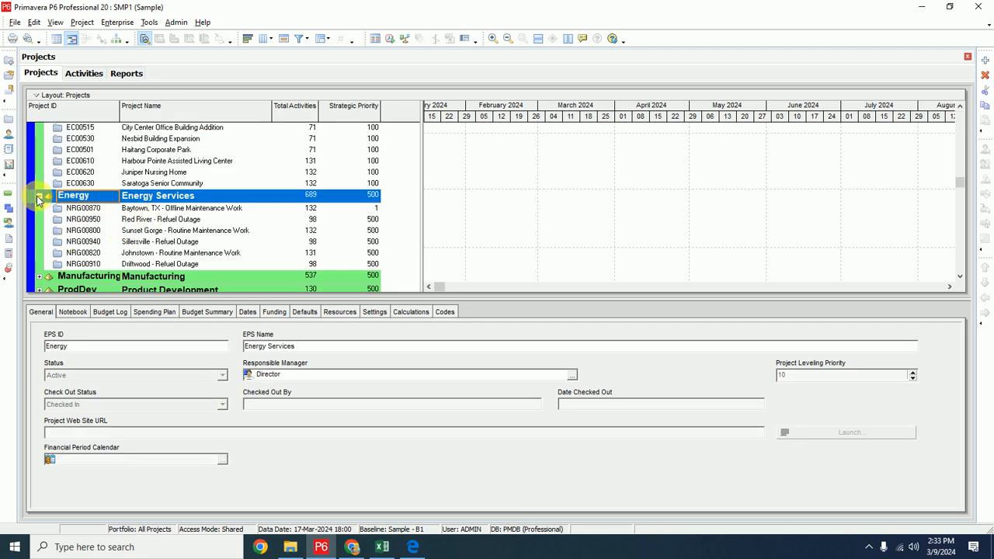
{"action": "left_click", "coordinate": [40, 195]}
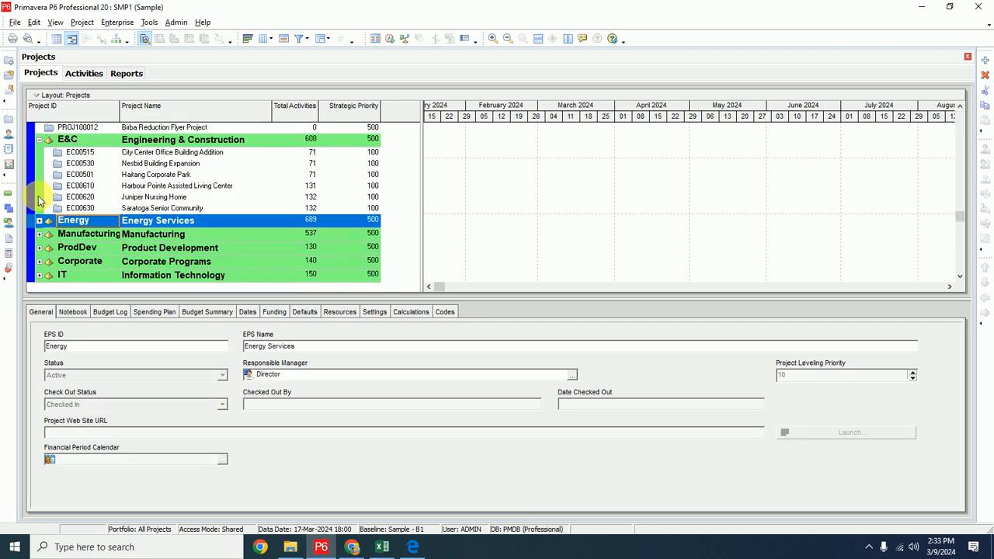
{"action": "left_click", "coordinate": [39, 140]}
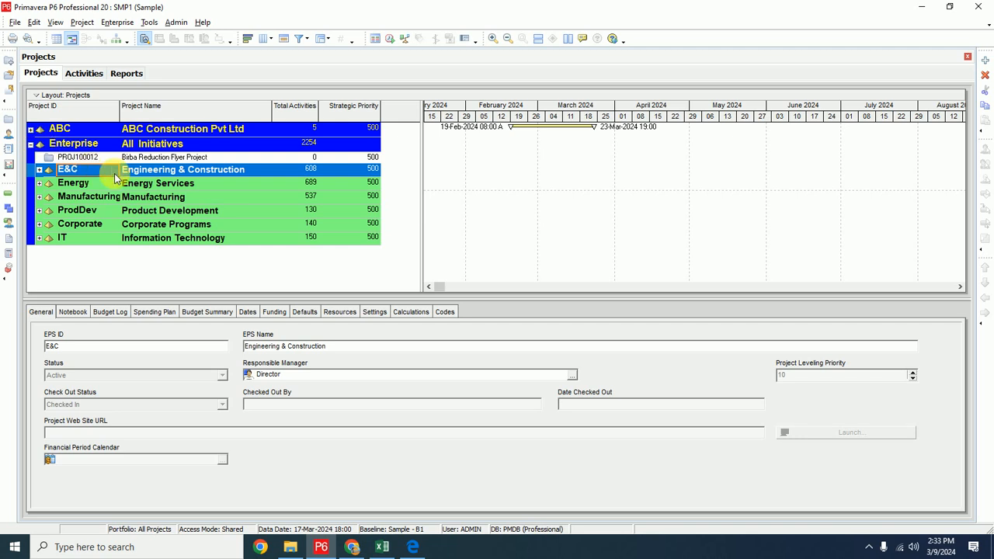
{"action": "left_click", "coordinate": [38, 185]}
{"action": "left_click", "coordinate": [39, 170]}
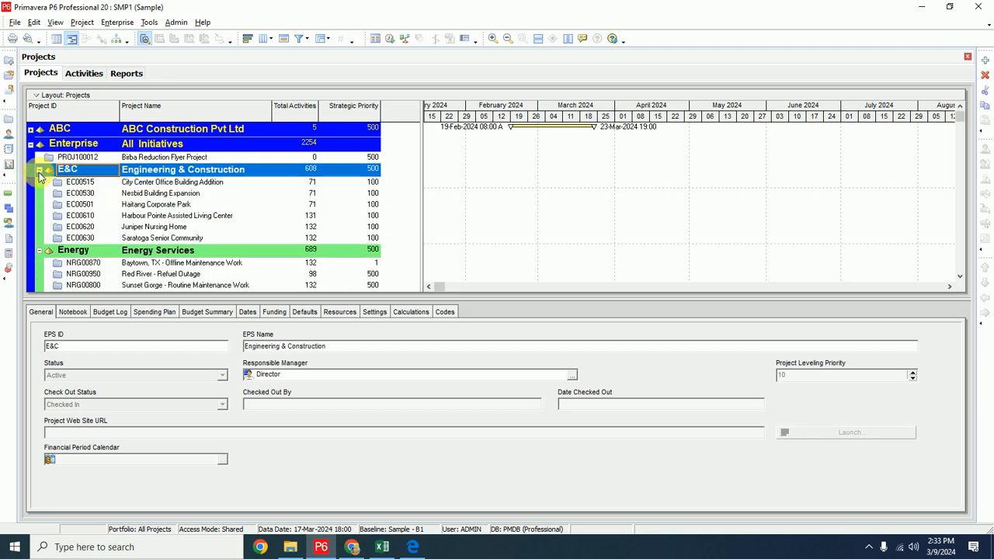
Step: Create a reflection of the City Center Office Building Addition project (EC00515), copying its B1 baseline
{"action": "left_click", "coordinate": [144, 183]}
{"action": "right_click", "coordinate": [146, 184]}
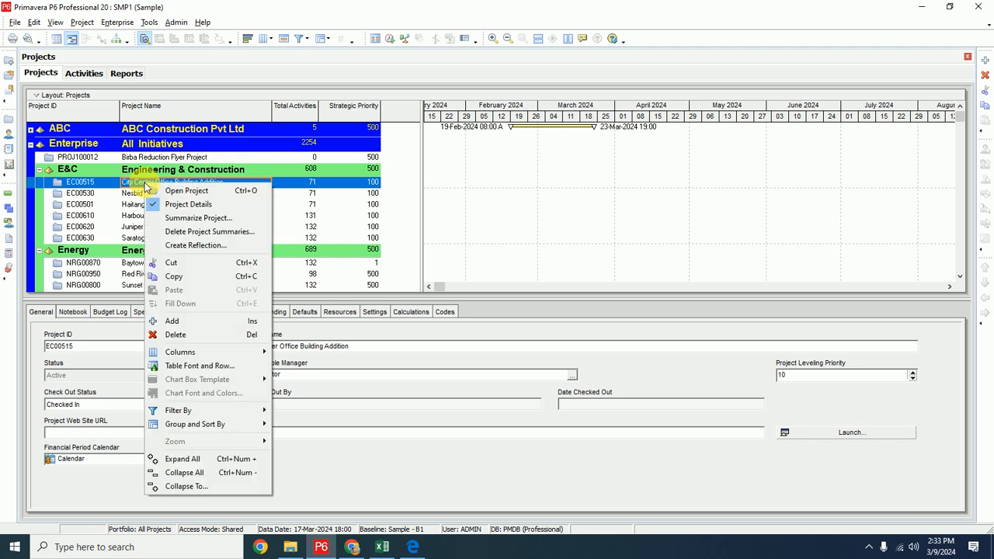
{"action": "left_click", "coordinate": [191, 247]}
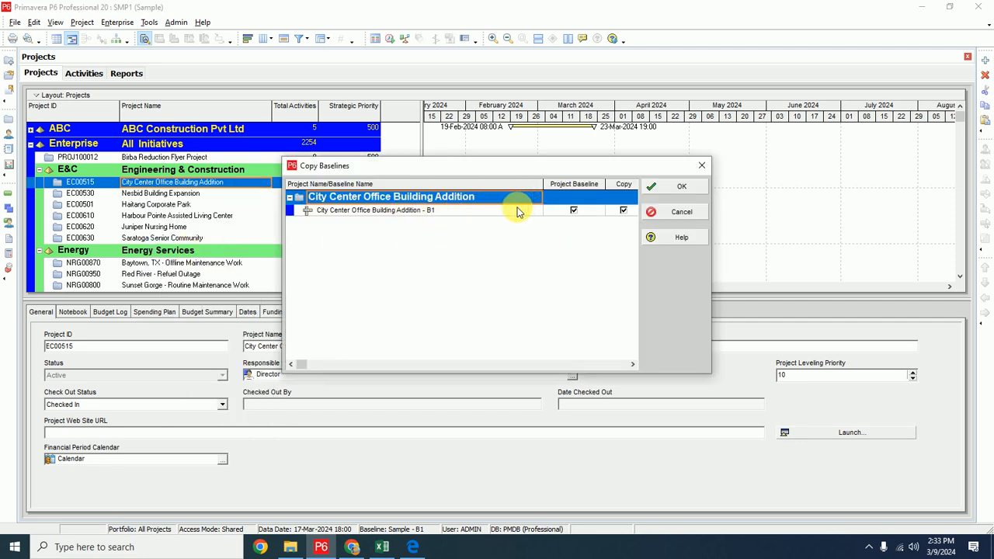
{"action": "left_click", "coordinate": [678, 186]}
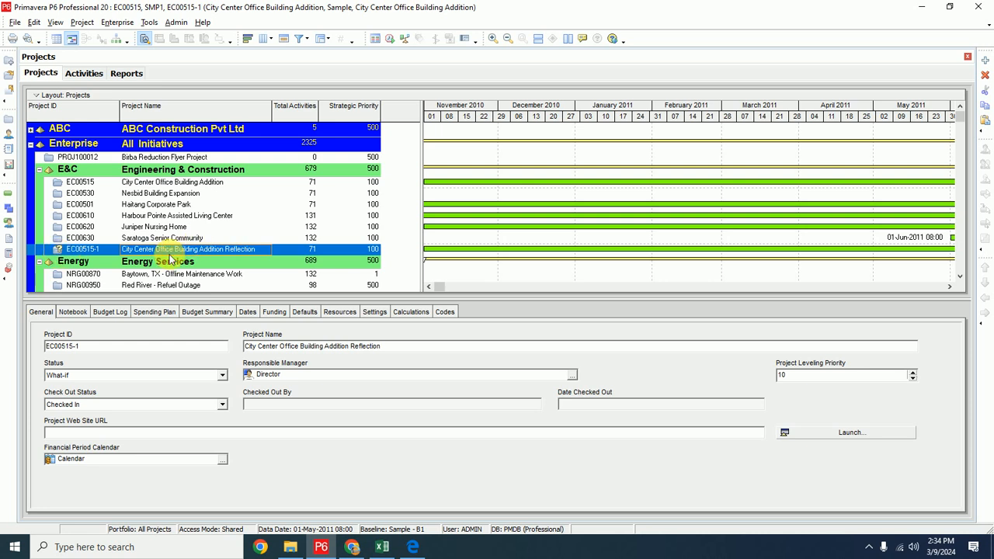
Step: Try Quarter/Financial Period as the Gantt chart timescale's date interval, but settle on Year/Financial Period
{"action": "right_click", "coordinate": [556, 115]}
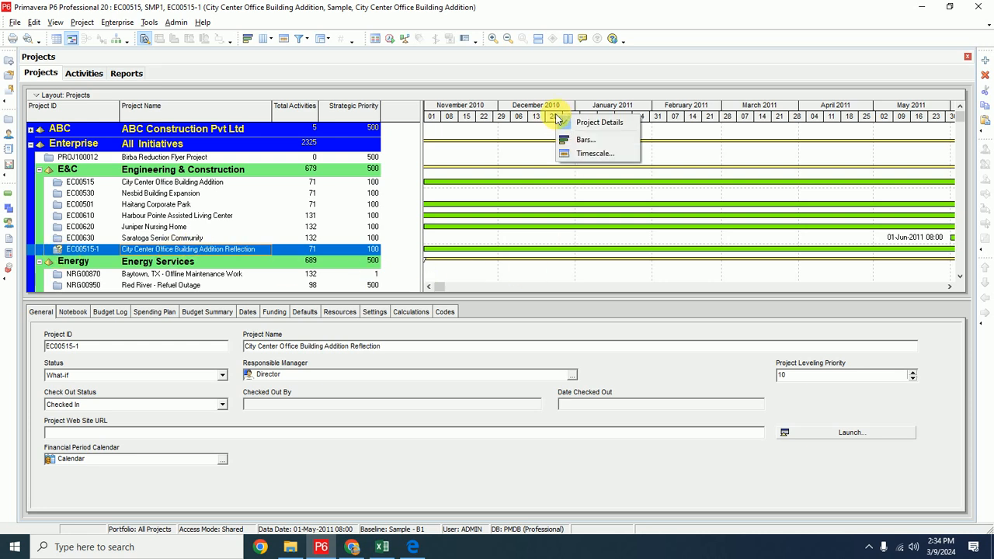
{"action": "left_click", "coordinate": [584, 153]}
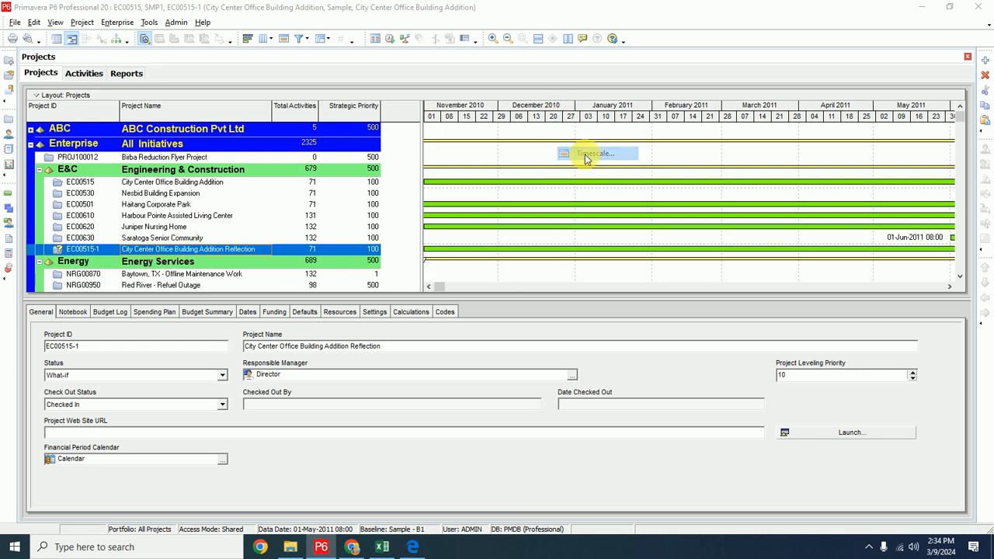
{"action": "left_click", "coordinate": [513, 310]}
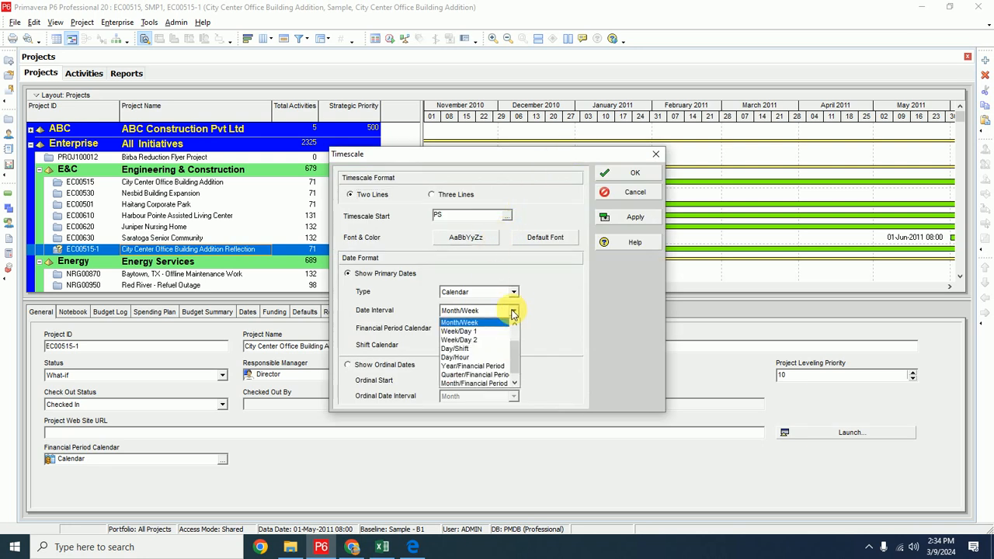
{"action": "left_click", "coordinate": [470, 375]}
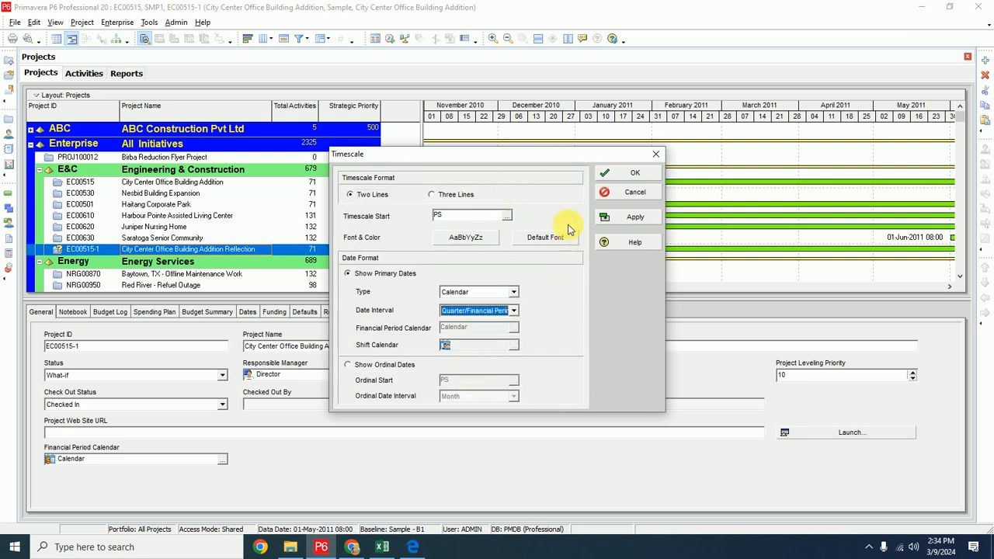
{"action": "left_click", "coordinate": [635, 217]}
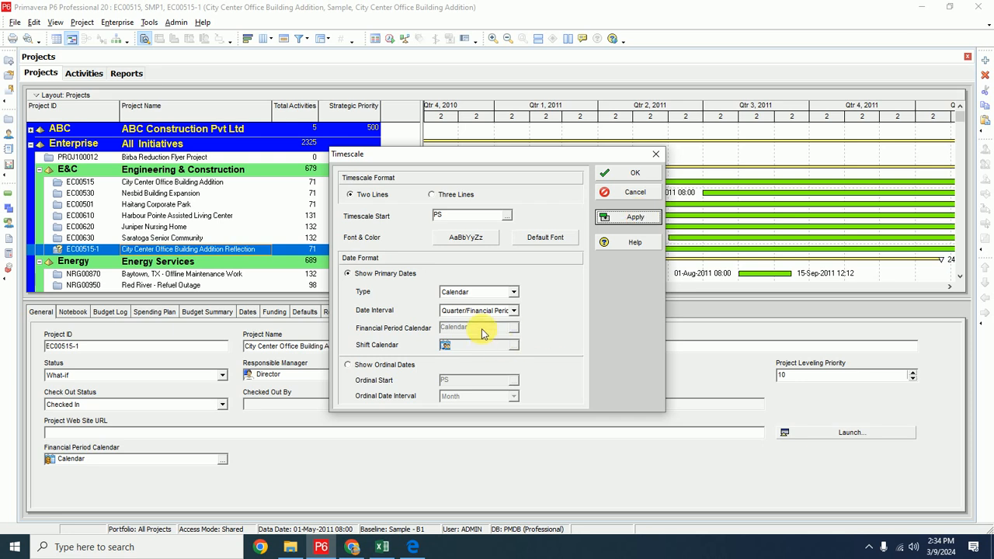
{"action": "left_click", "coordinate": [513, 311]}
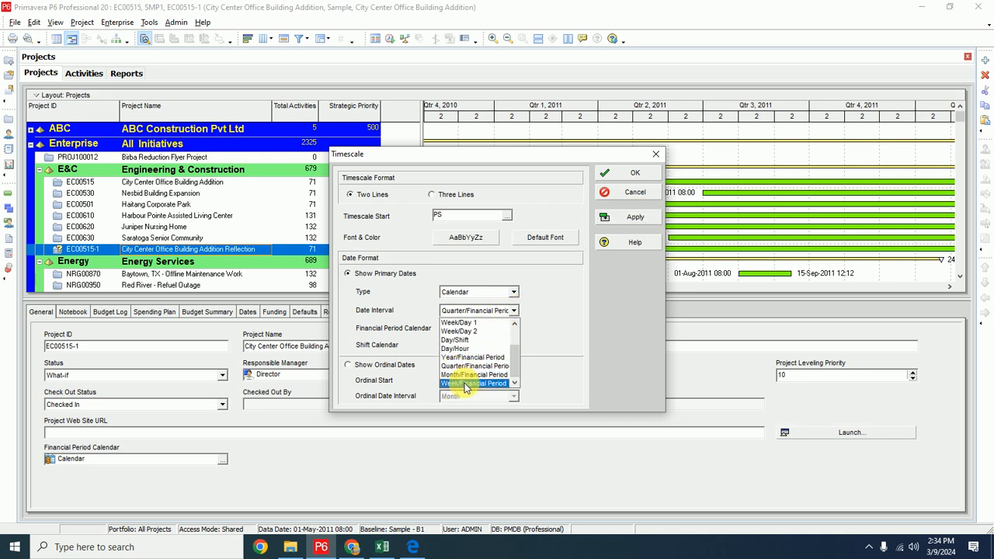
{"action": "left_click", "coordinate": [469, 357]}
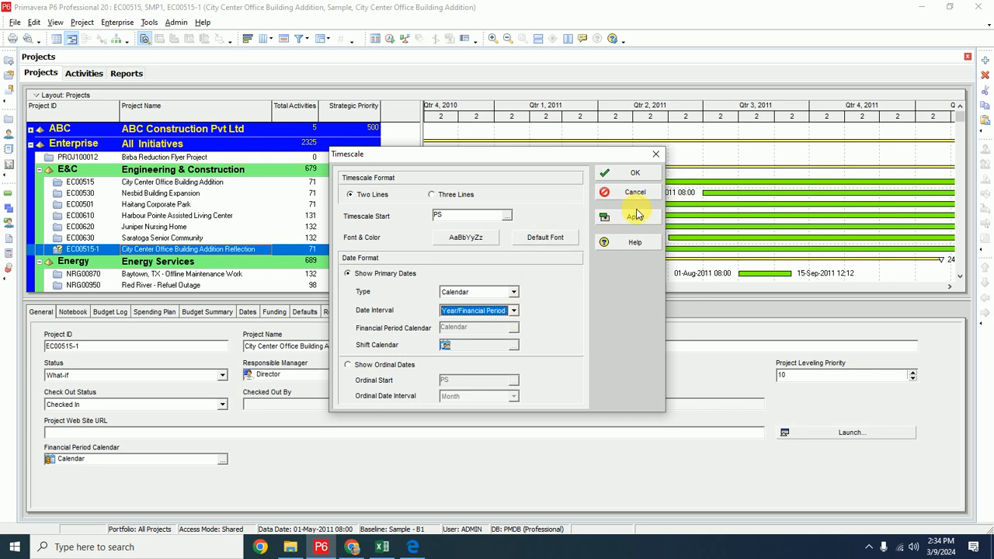
{"action": "left_click", "coordinate": [637, 215]}
{"action": "left_click", "coordinate": [635, 175]}
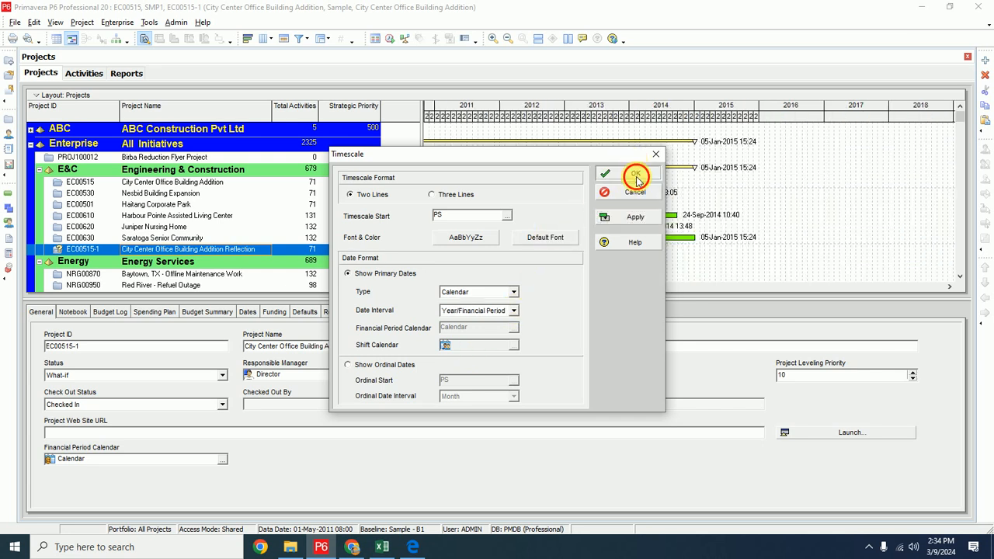
{"action": "left_click", "coordinate": [432, 287]}
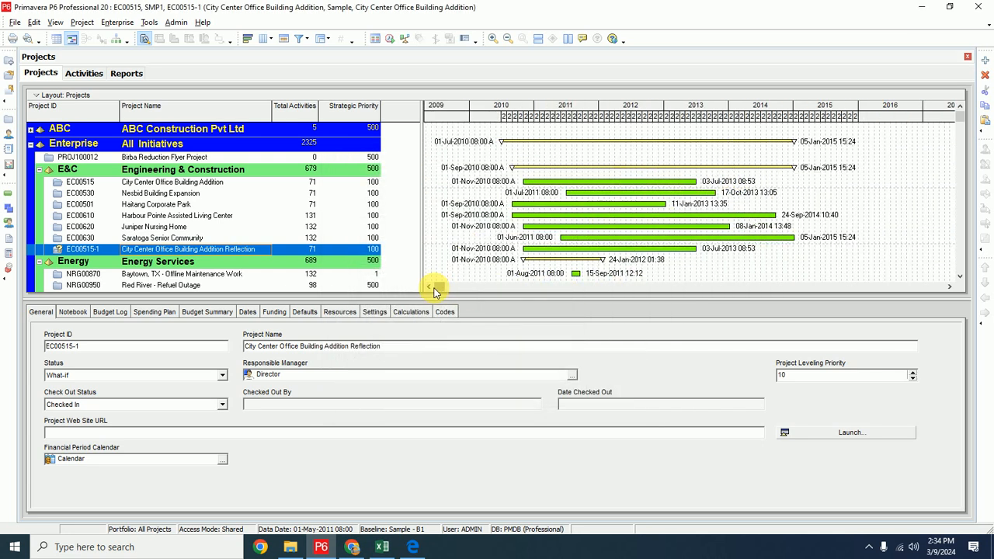
Step: Compare the details and schedule bars of the City Center Office Building Addition project with those of its reflection
{"action": "left_click", "coordinate": [140, 183]}
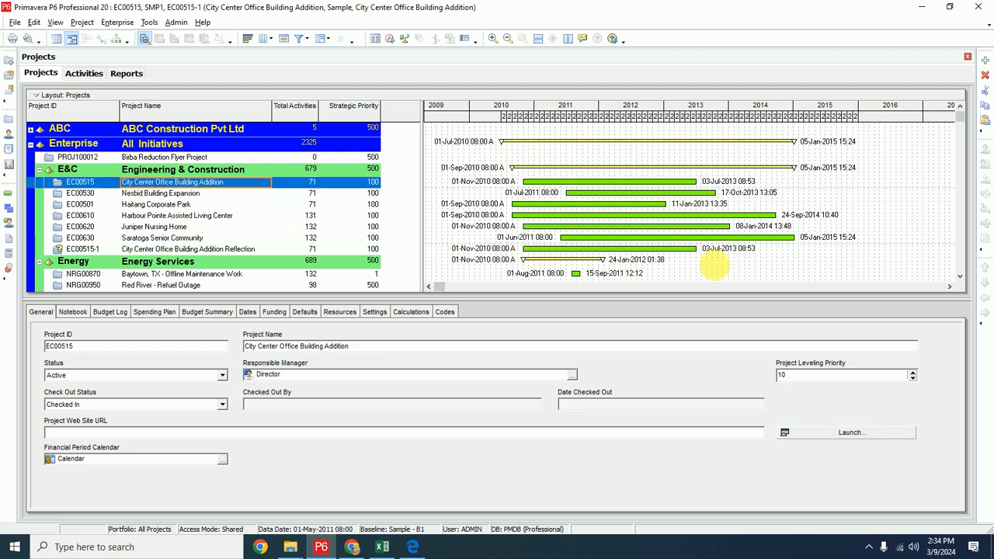
{"action": "left_click", "coordinate": [173, 249]}
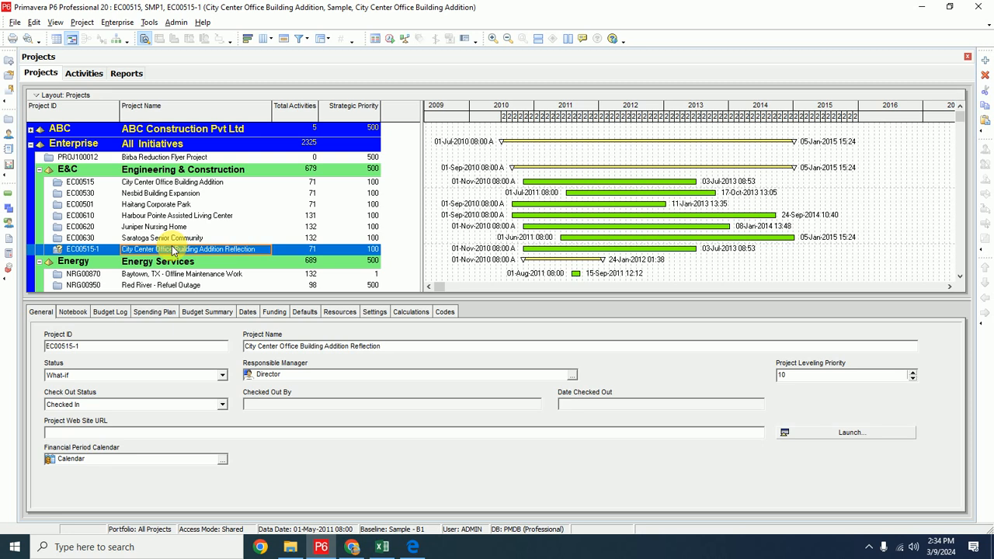
{"action": "left_click", "coordinate": [185, 183]}
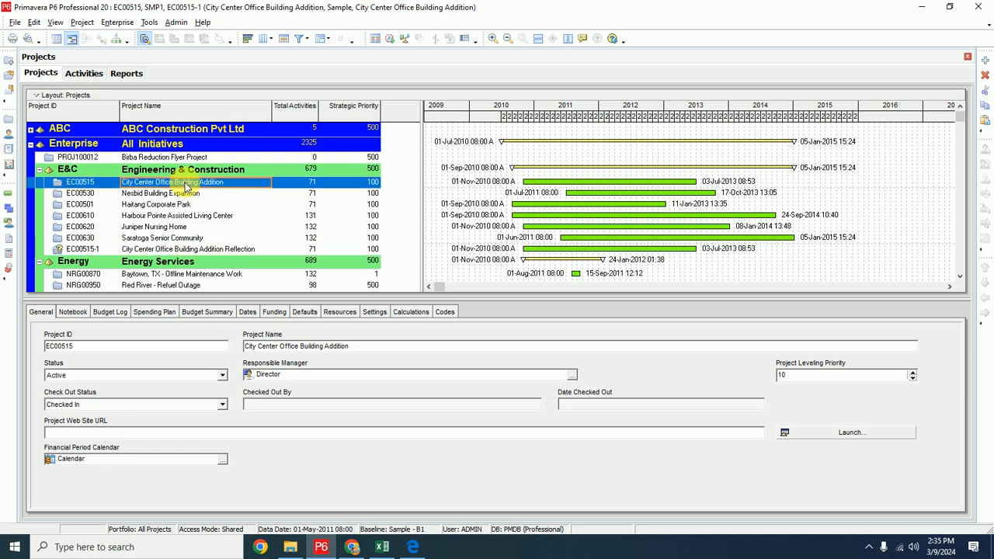
Step: Merge the City Center Office Building Addition Reflection into its source project, reviewing the previewed changes and keeping the reflection
{"action": "left_click", "coordinate": [184, 250]}
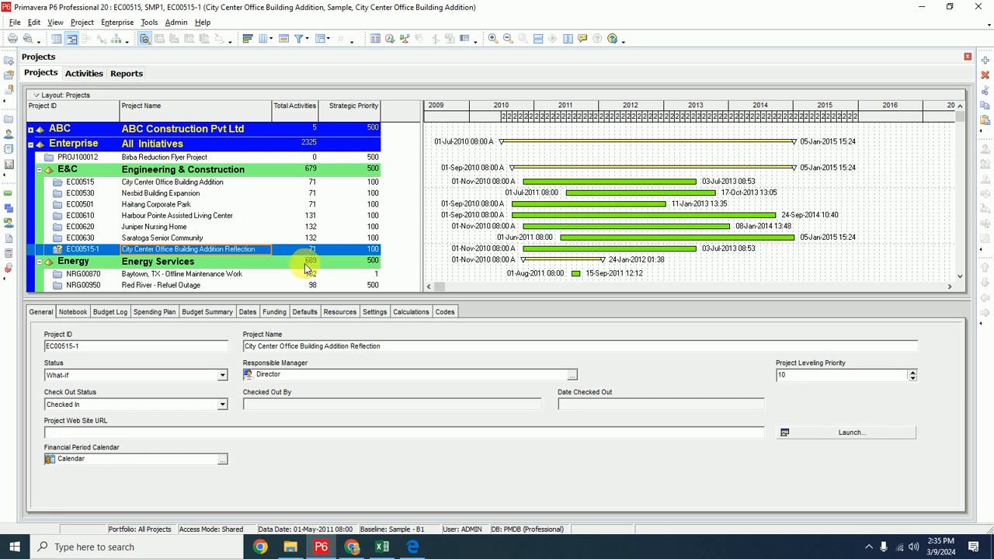
{"action": "right_click", "coordinate": [244, 249]}
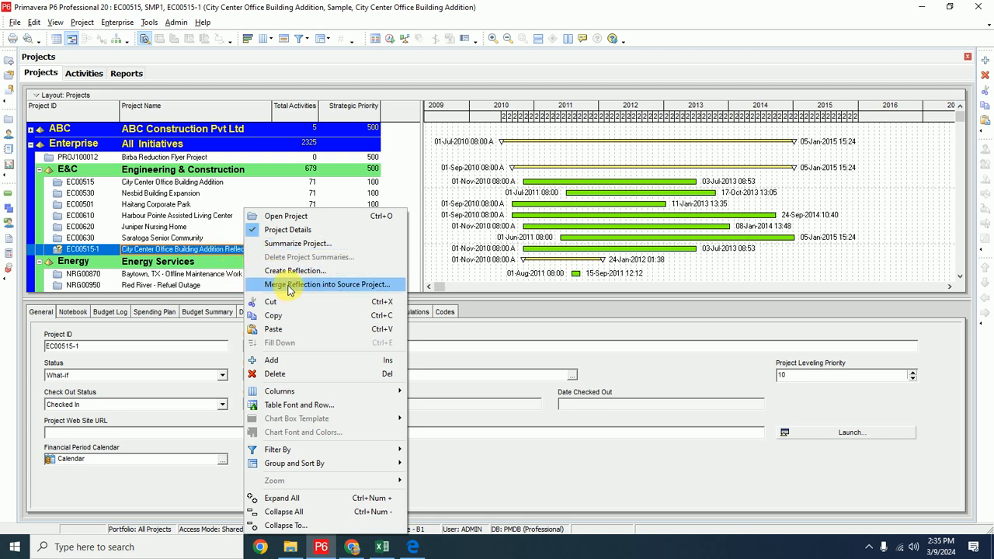
{"action": "left_click", "coordinate": [364, 285]}
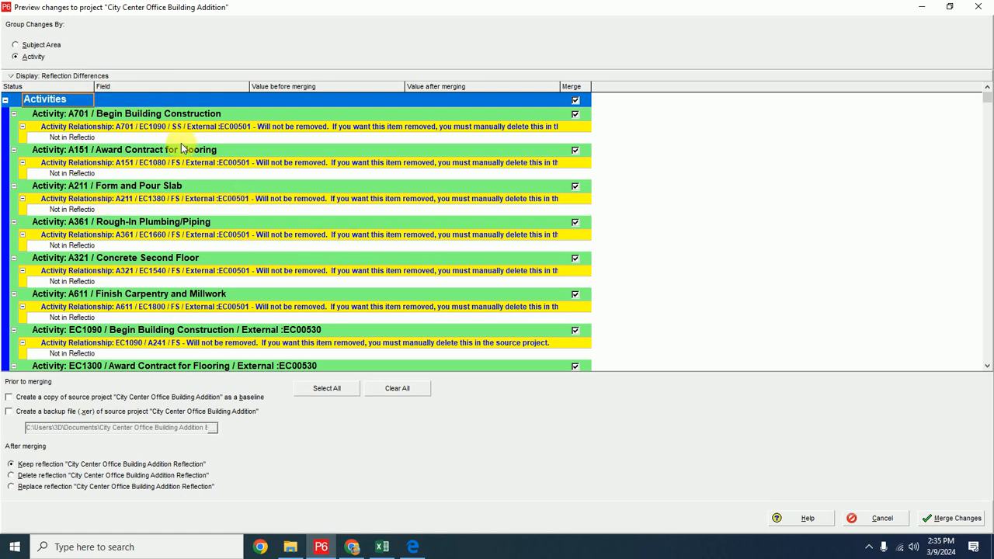
{"action": "scroll", "coordinate": [202, 218], "scroll_direction": "down", "scroll_amount": 4}
{"action": "scroll", "coordinate": [203, 218], "scroll_direction": "down", "scroll_amount": 4}
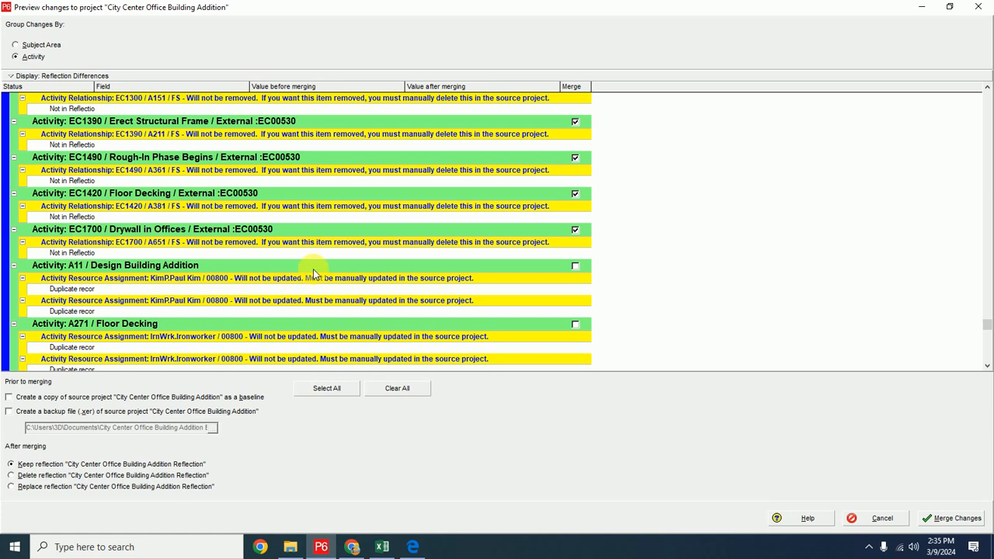
{"action": "left_click", "coordinate": [947, 518]}
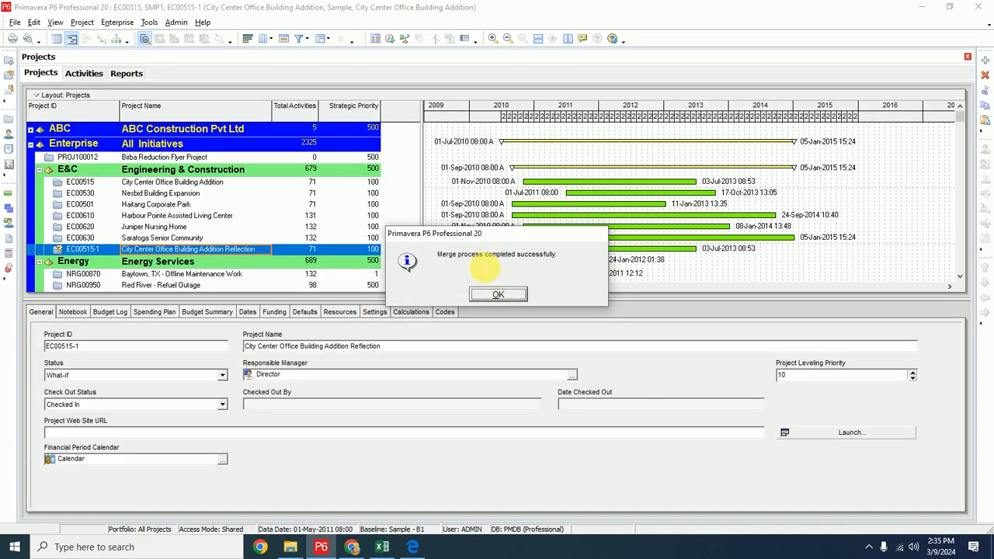
{"action": "left_click", "coordinate": [494, 294]}
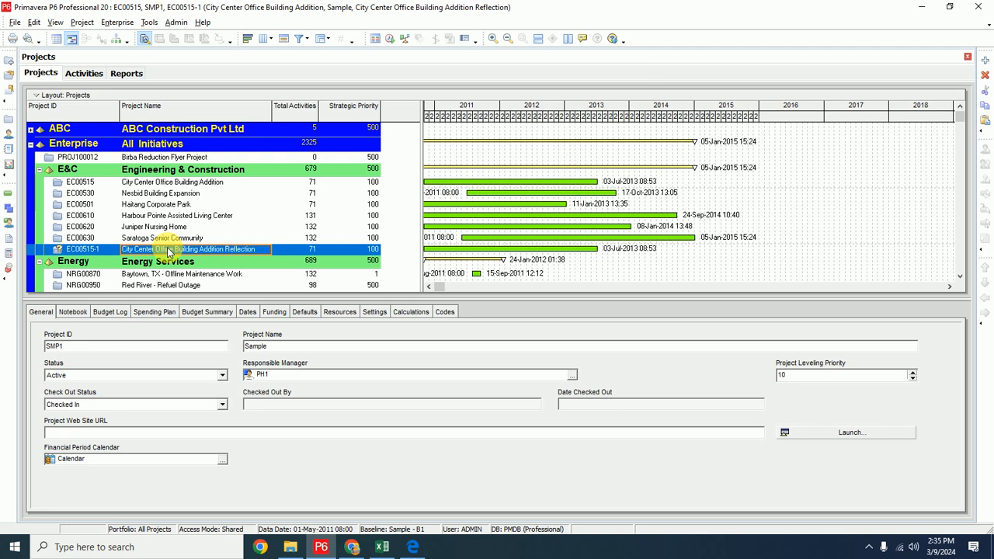
Step: Delete the Sample project (SMP1) and the City Center Office Building Addition Reflection project (EC00515-1)
{"action": "right_click", "coordinate": [169, 252]}
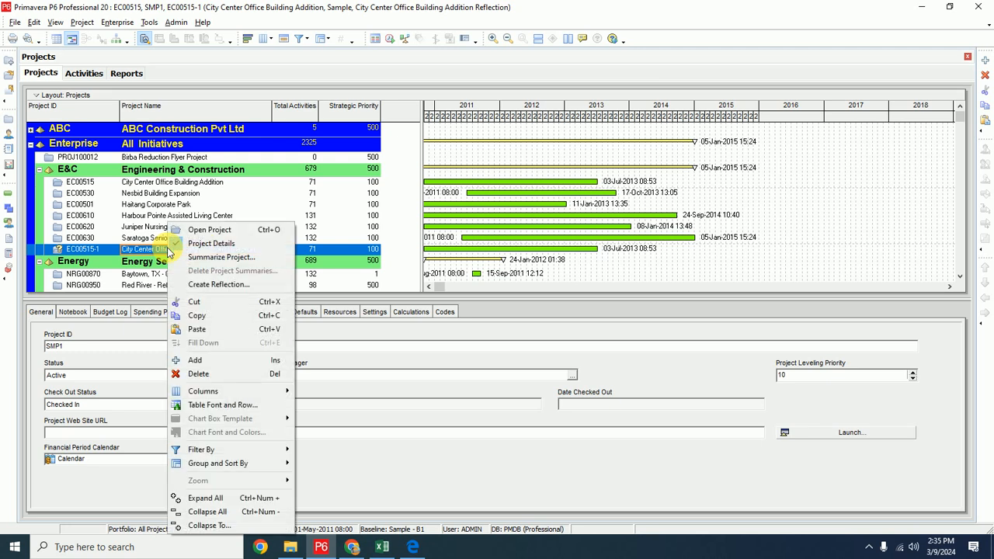
{"action": "left_click", "coordinate": [208, 376]}
{"action": "left_click", "coordinate": [476, 298]}
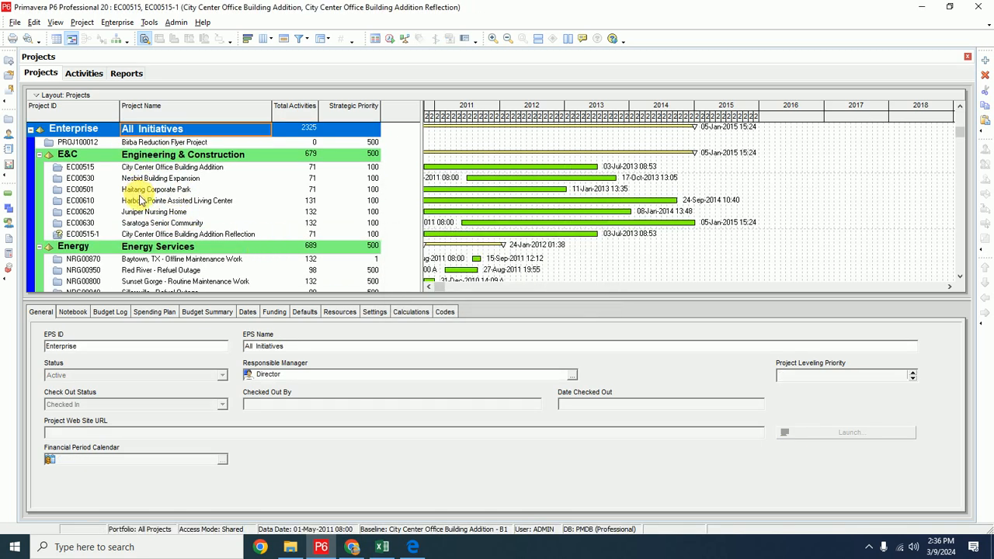
{"action": "right_click", "coordinate": [170, 234]}
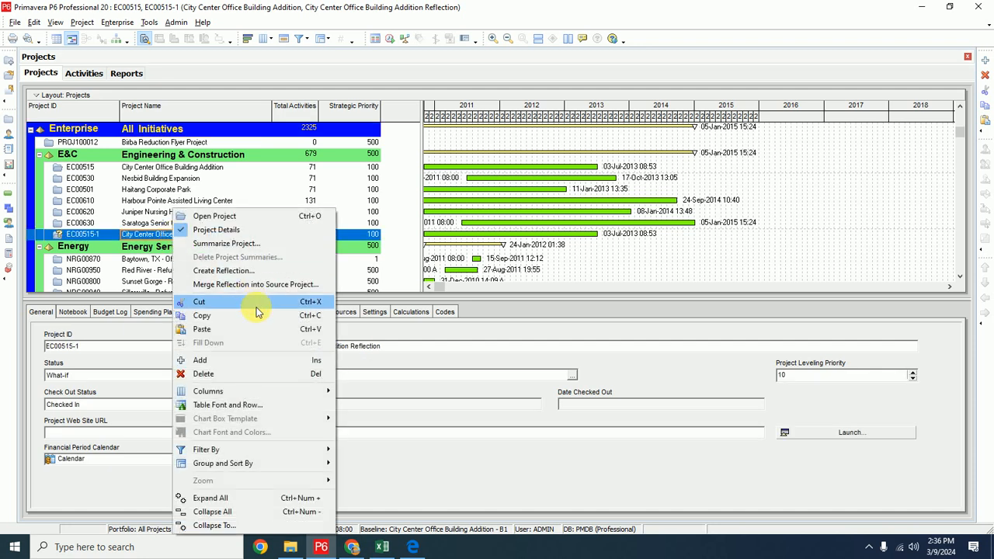
{"action": "left_click", "coordinate": [226, 376]}
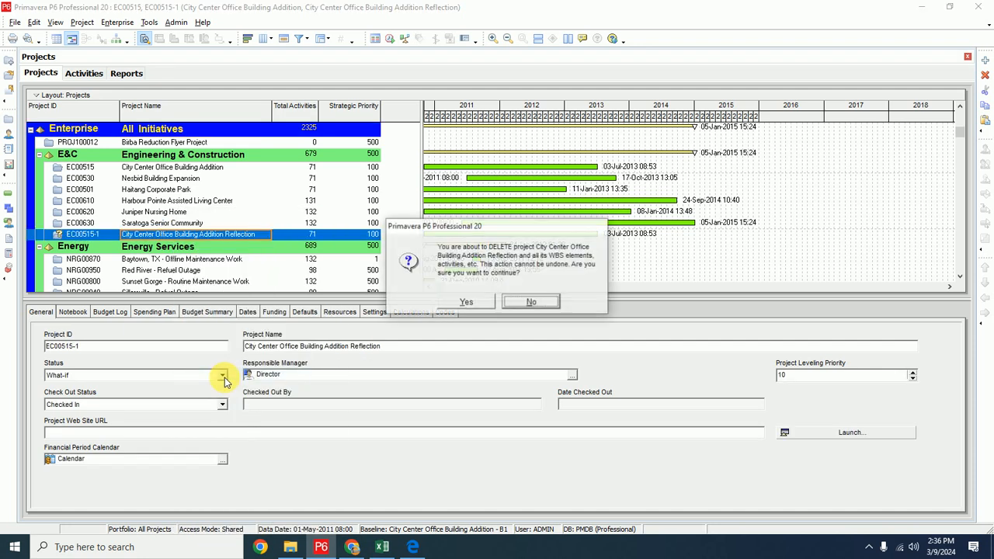
{"action": "left_click", "coordinate": [465, 302]}
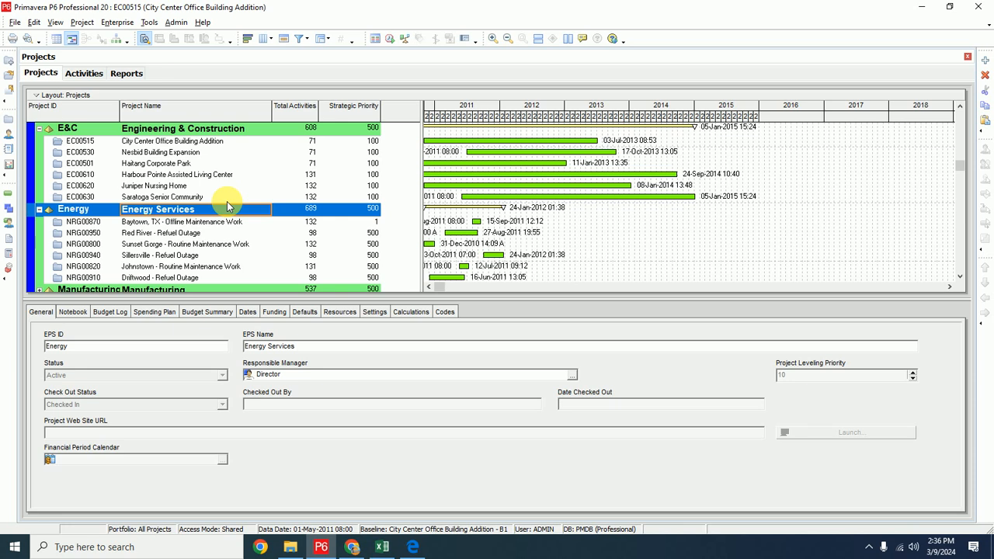
Step: Check the course outline in Primavera-(1).pdf for the import and export topic, return to Primavera P6 and open the Export wizard
{"action": "left_click", "coordinate": [418, 548]}
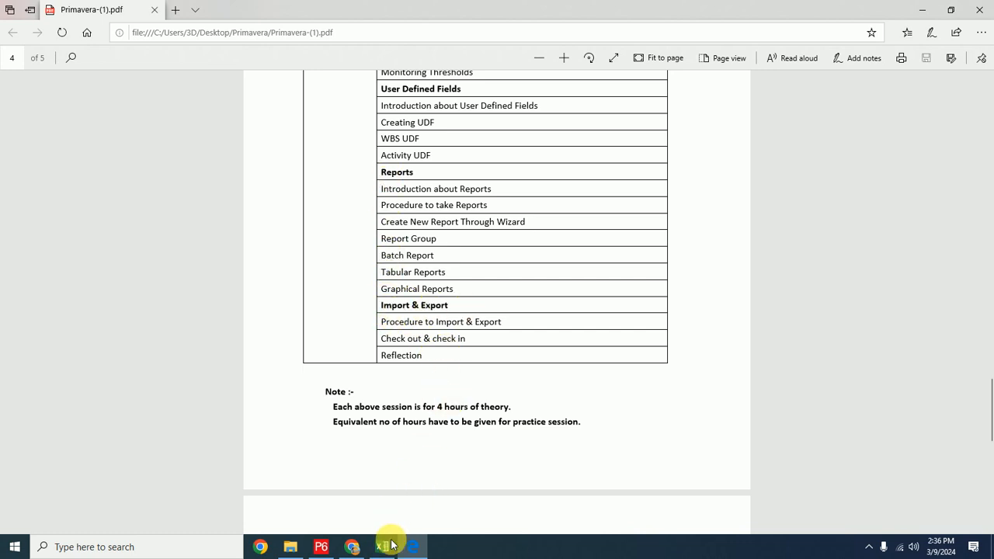
{"action": "left_click", "coordinate": [412, 548]}
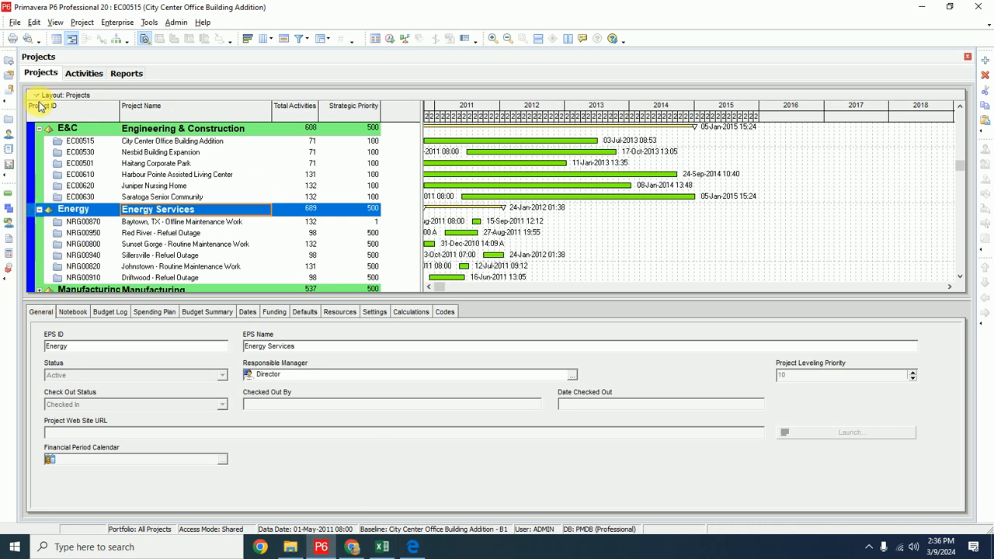
{"action": "left_click", "coordinate": [16, 23]}
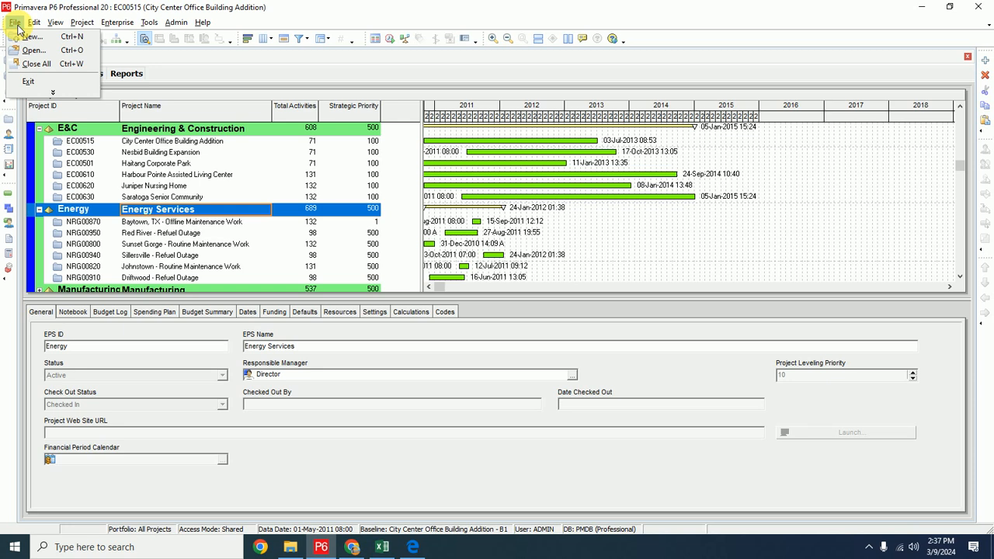
{"action": "left_click", "coordinate": [52, 93]}
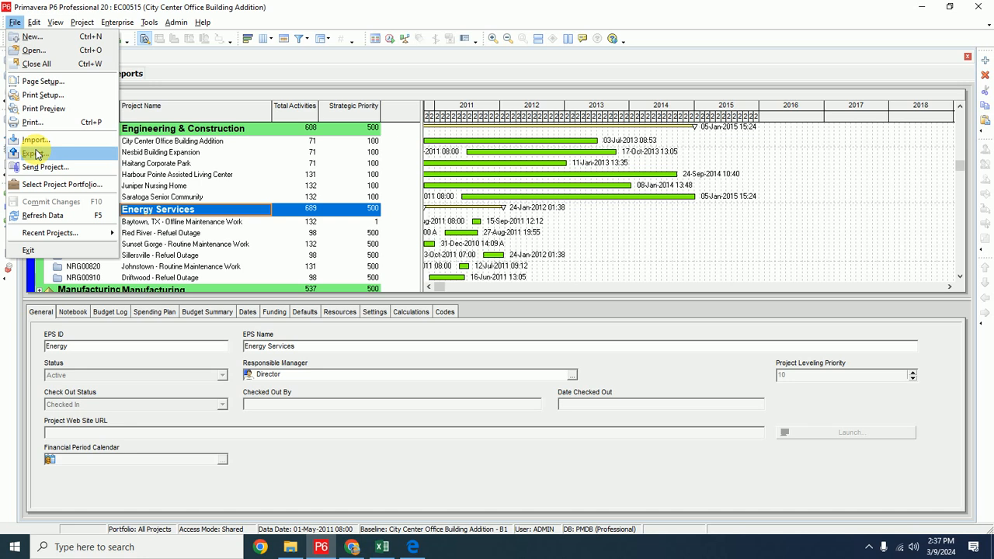
{"action": "left_click", "coordinate": [35, 155]}
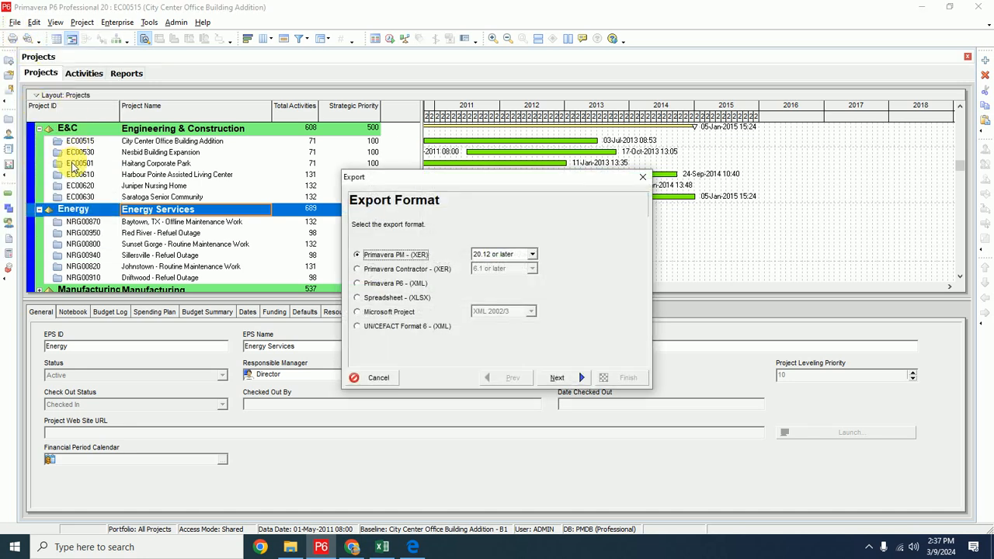
{"action": "left_click_drag", "start_coordinate": [421, 184], "coordinate": [357, 158]}
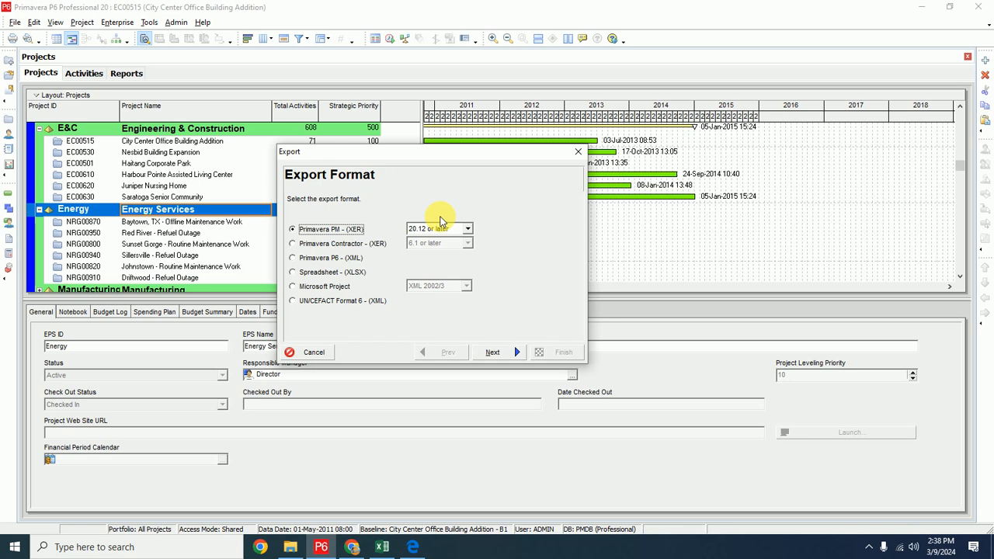
Step: Set the export format to Primavera PM - (XER) version 15.1 and continue to the export type selection
{"action": "left_click", "coordinate": [466, 228]}
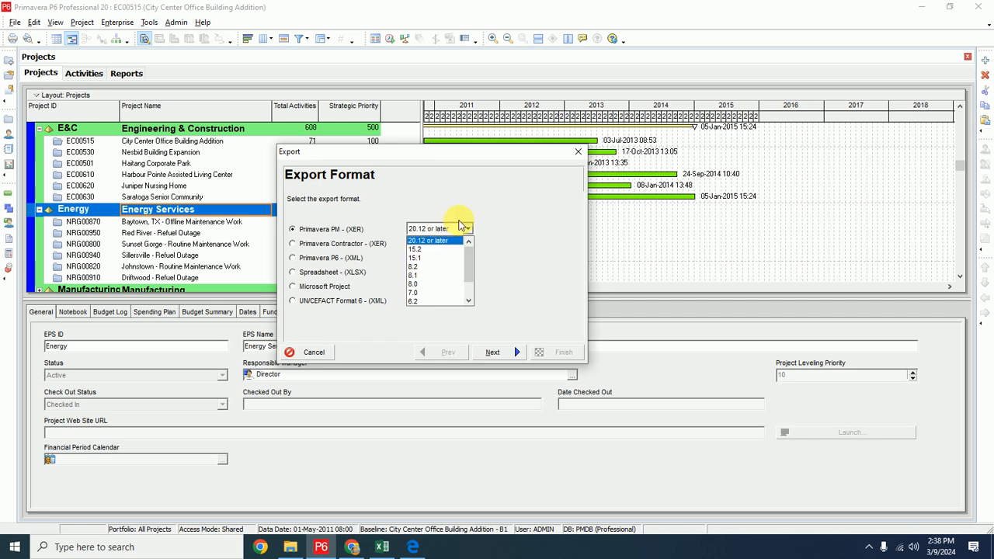
{"action": "left_click", "coordinate": [490, 209]}
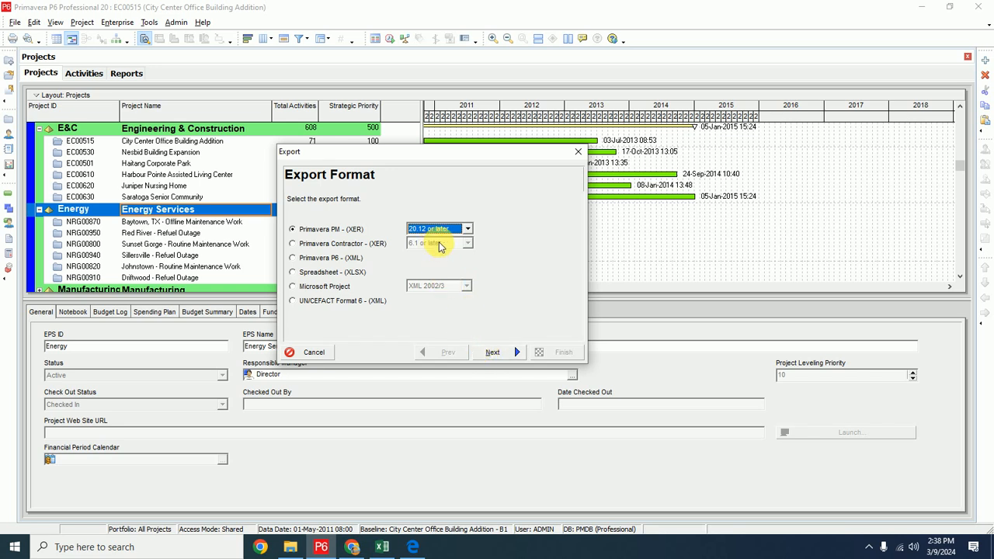
{"action": "left_click", "coordinate": [467, 228]}
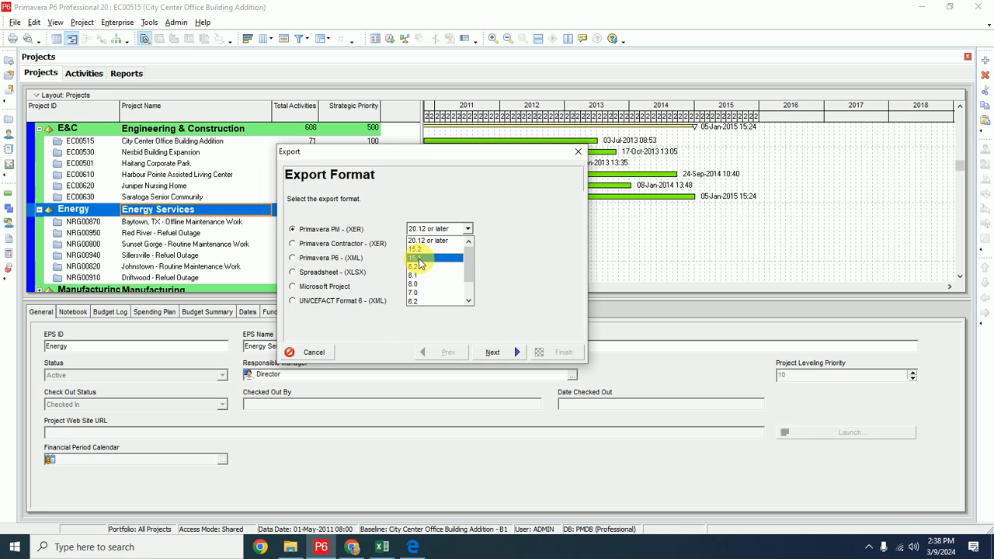
{"action": "left_click", "coordinate": [419, 261]}
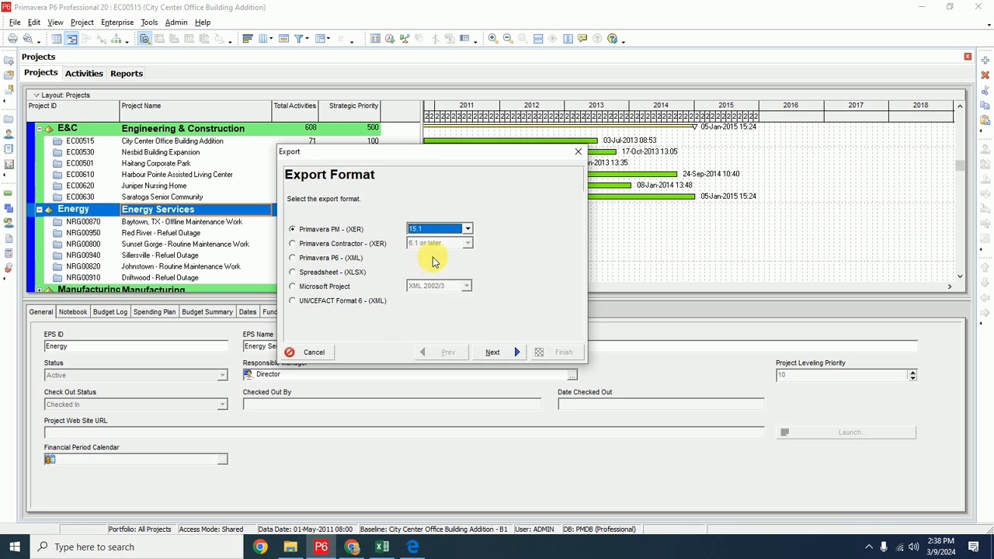
{"action": "left_click", "coordinate": [492, 352]}
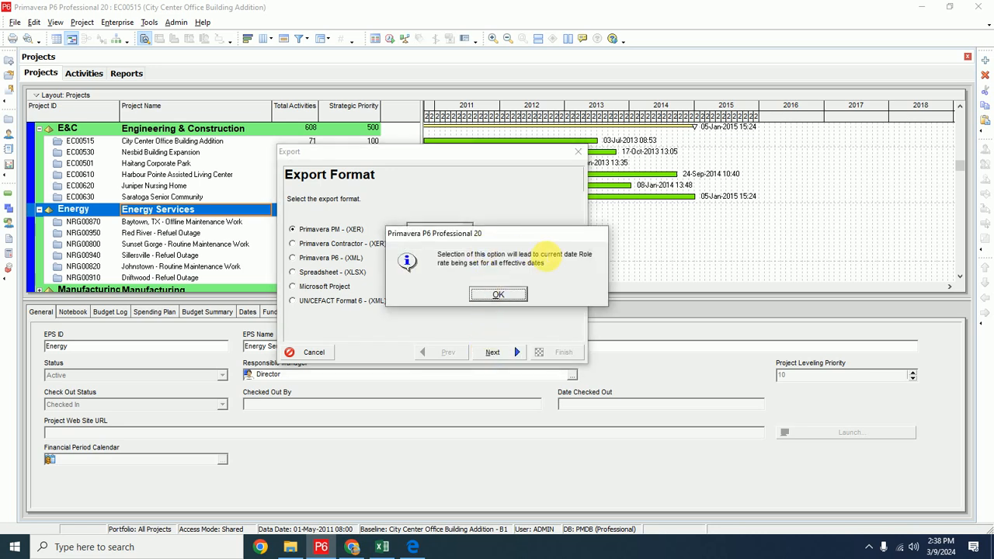
{"action": "left_click", "coordinate": [497, 294]}
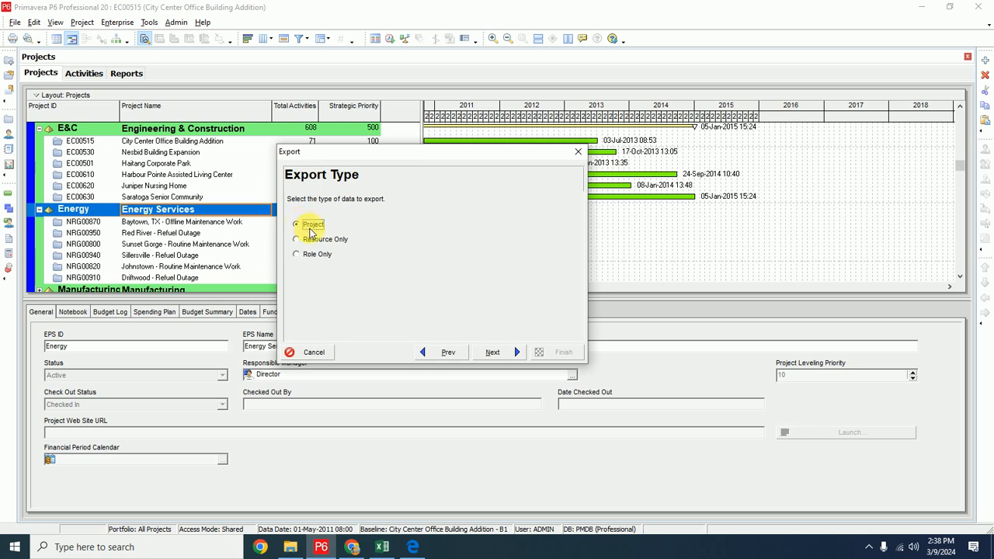
Step: Set the XER export to the City Center Office Building Addition project data and save location to the Documents folder
{"action": "left_click", "coordinate": [496, 356]}
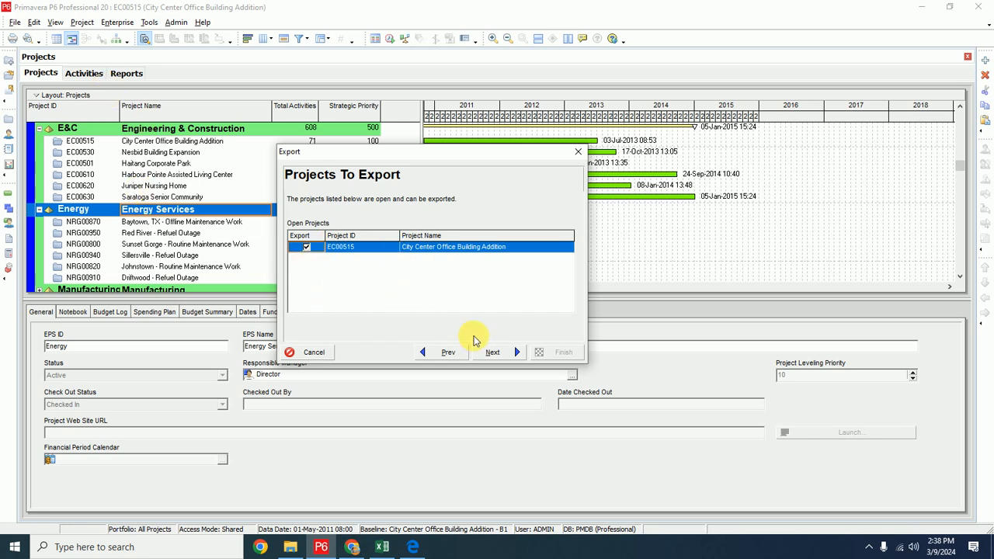
{"action": "left_click", "coordinate": [490, 353]}
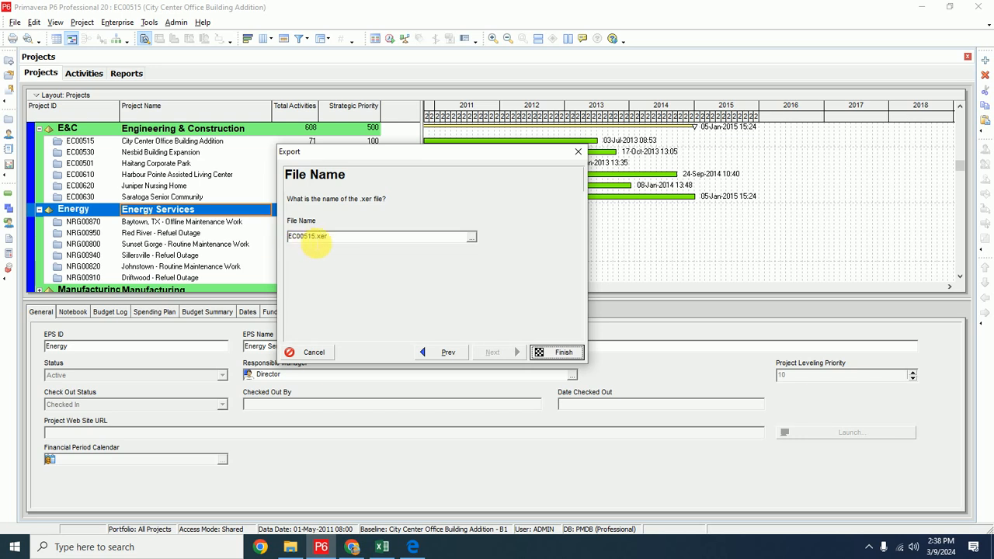
{"action": "left_click", "coordinate": [471, 237]}
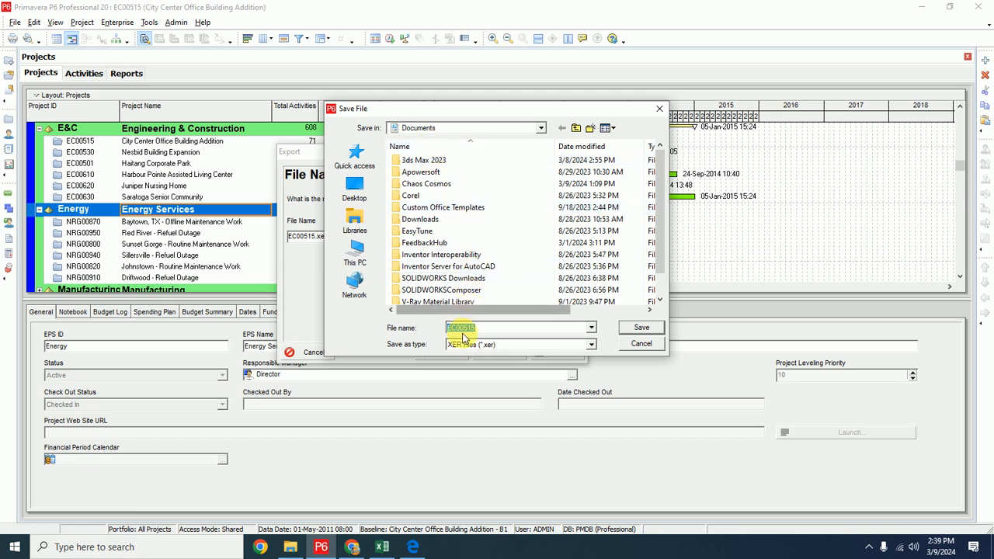
{"action": "left_click", "coordinate": [637, 329]}
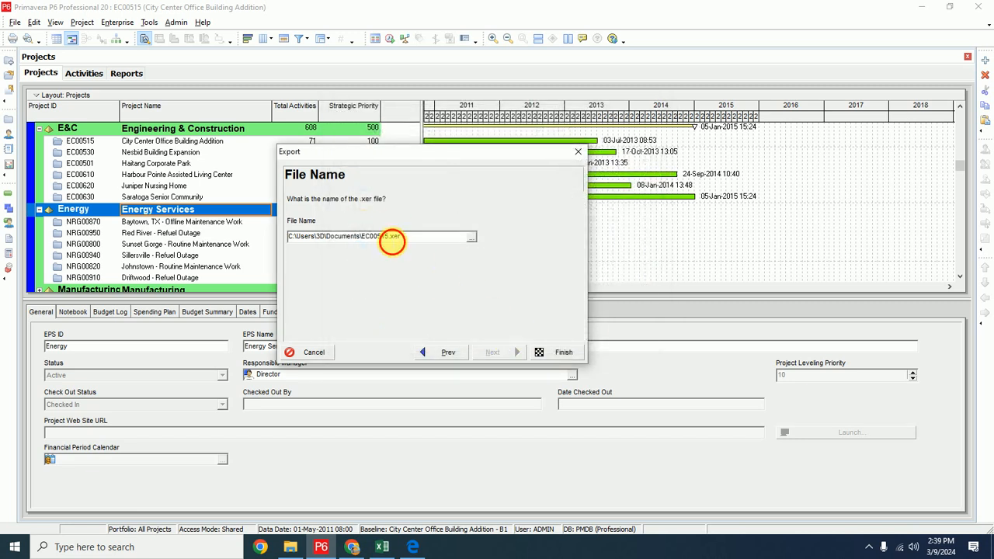
Step: Name the export file City Center Project.xer, run the export and close the wizard
{"action": "left_click_drag", "start_coordinate": [388, 237], "coordinate": [370, 237]}
{"action": "double_click", "coordinate": [373, 236]}
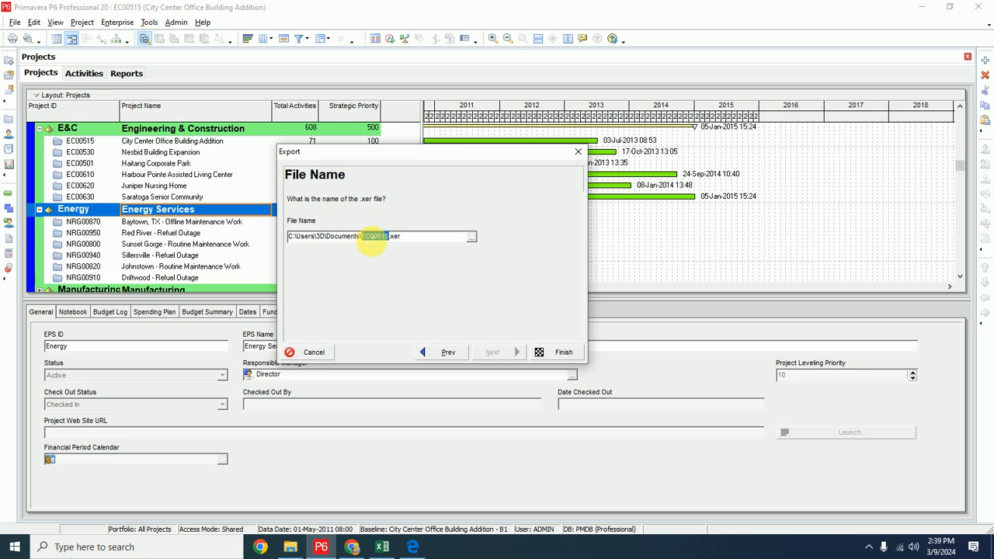
{"action": "type", "text": "City Cent"}
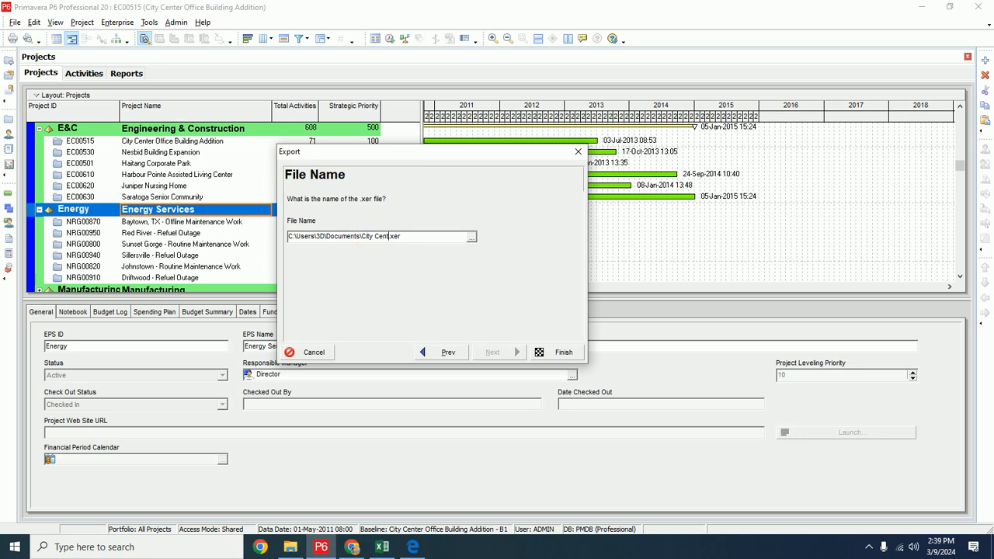
{"action": "type", "text": "er PRoject"}
{"action": "key", "text": "BackSpace"}
{"action": "type", "text": "r"}
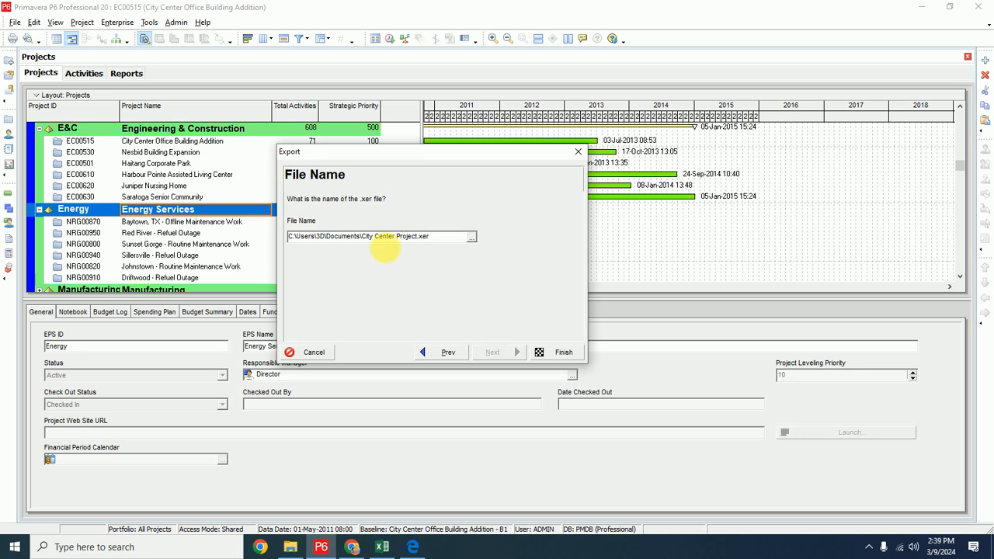
{"action": "left_click", "coordinate": [557, 357]}
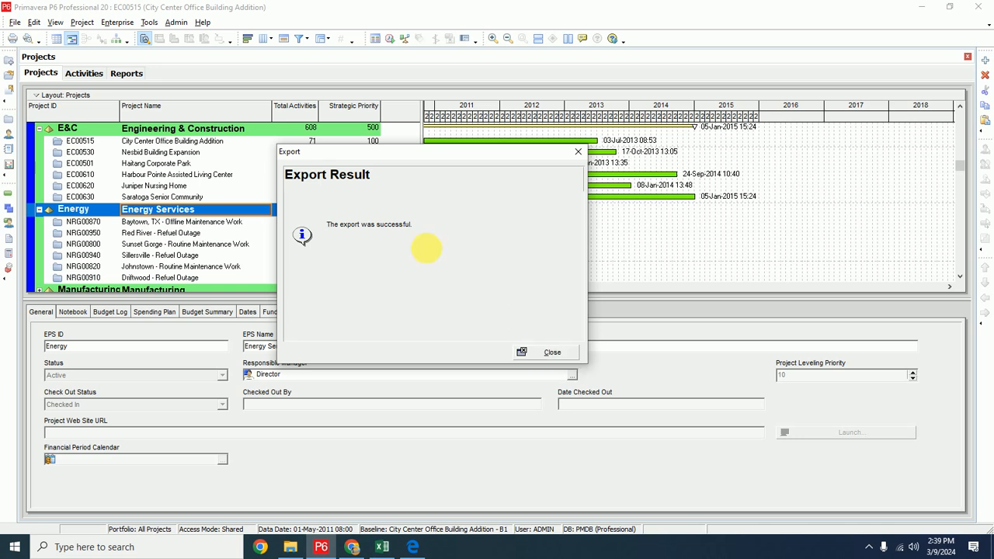
{"action": "left_click", "coordinate": [548, 350]}
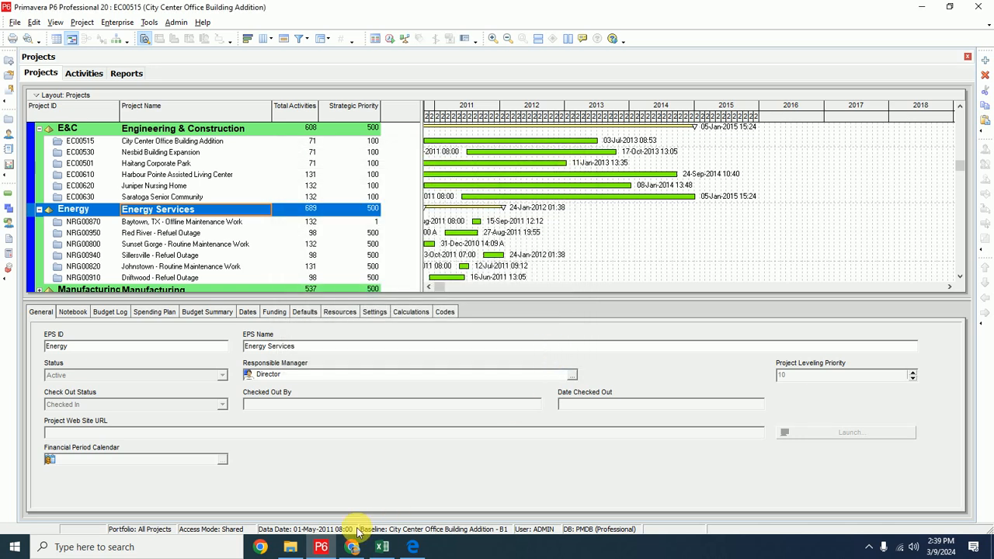
Step: Switch to File Explorer, go to the Documents folder and open the exported City Center Project file
{"action": "left_click", "coordinate": [289, 548]}
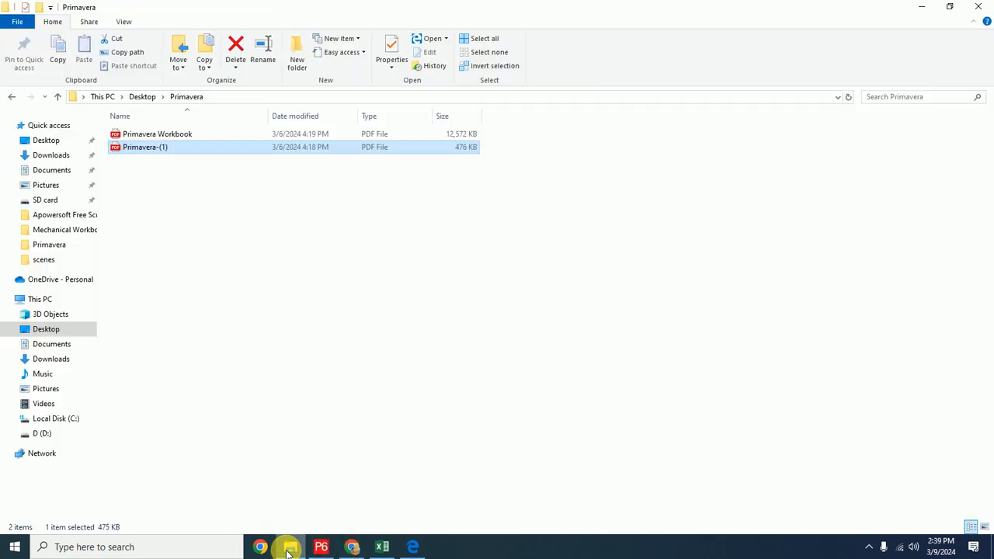
{"action": "left_click", "coordinate": [58, 346]}
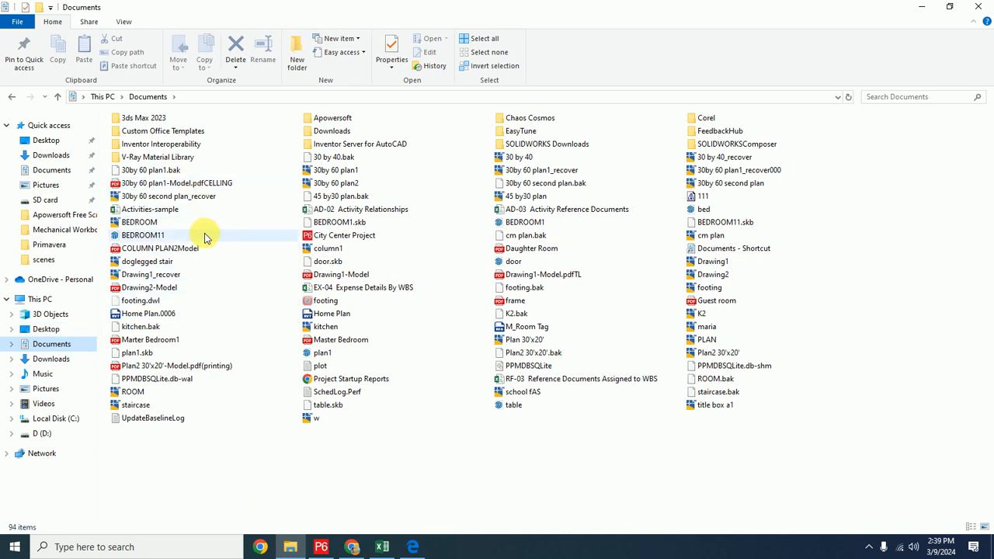
{"action": "double_click", "coordinate": [315, 241]}
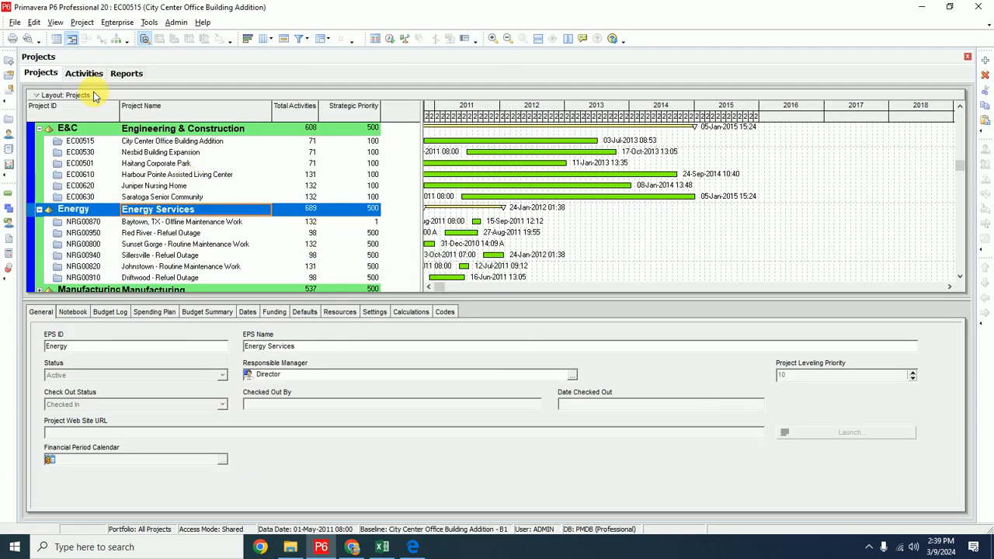
Step: Start a new export in Primavera P6 using the Spreadsheet - (XLSX) format and continue to the export type selection
{"action": "left_click", "coordinate": [15, 22]}
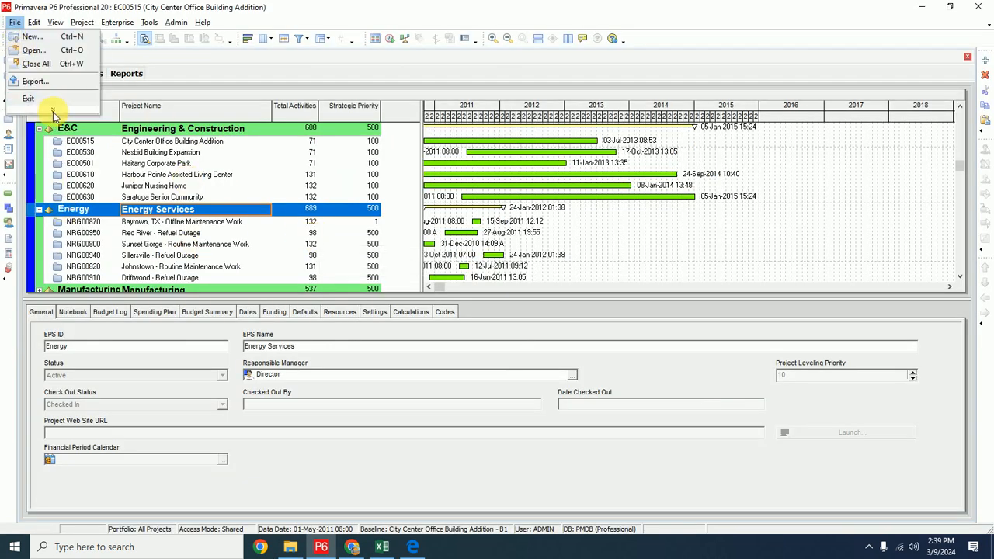
{"action": "left_click", "coordinate": [35, 153]}
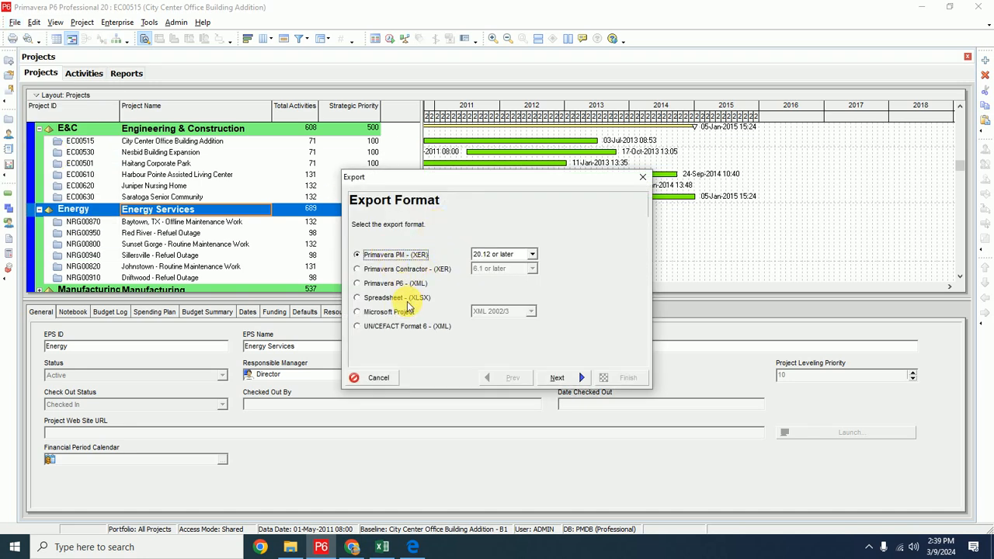
{"action": "left_click", "coordinate": [384, 301]}
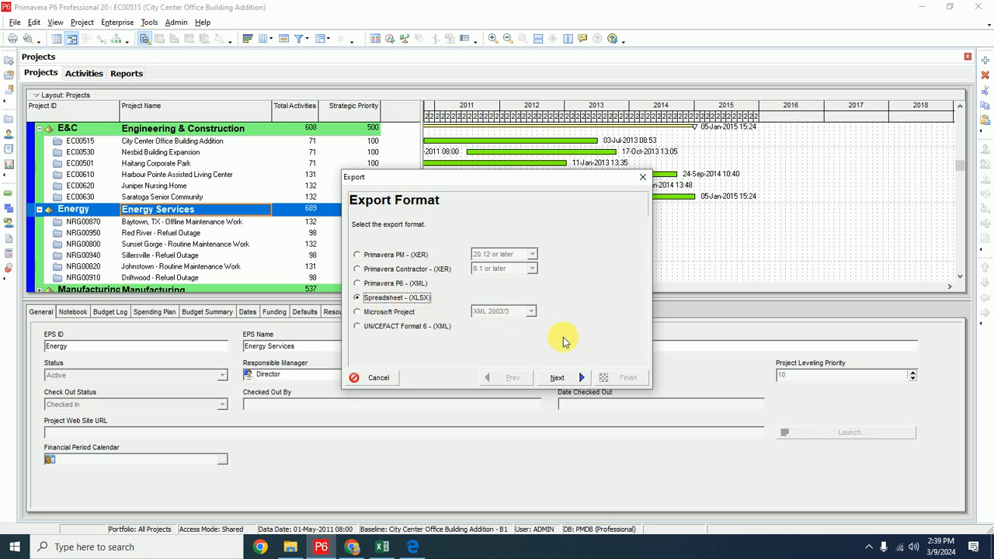
{"action": "left_click", "coordinate": [558, 378]}
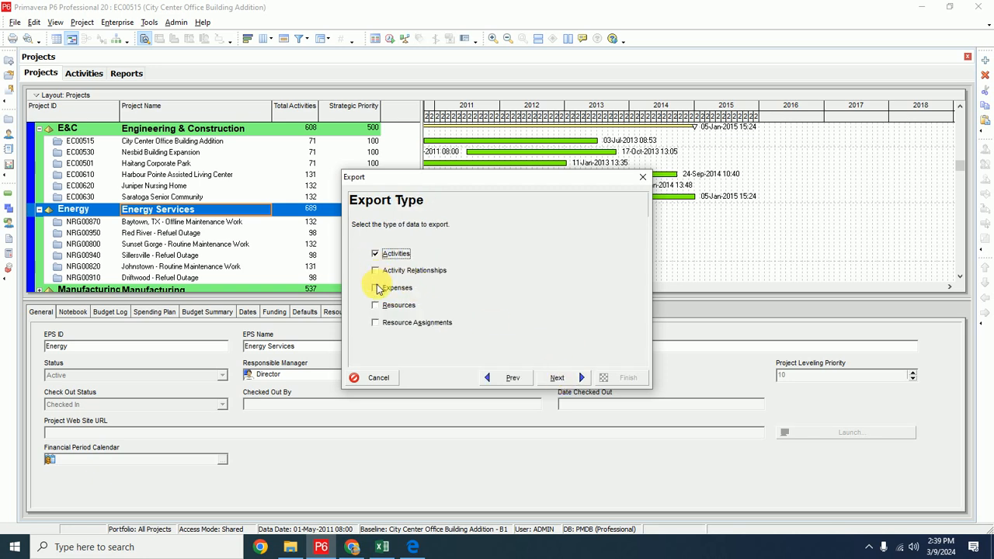
Step: Add Activity Relationships, Expenses, Resources and Resource Assignments to the export and continue with project EC00515 to template selection
{"action": "left_click", "coordinate": [378, 288]}
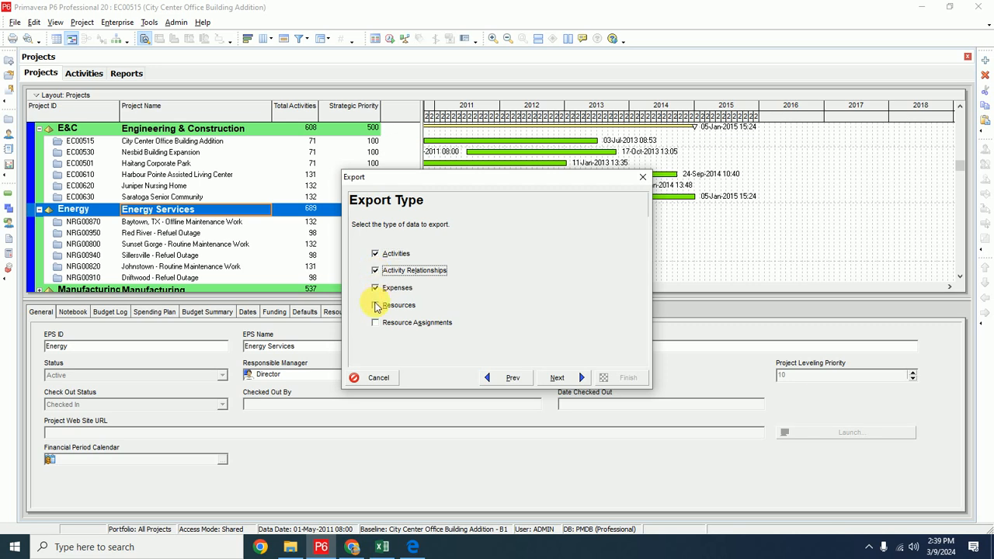
{"action": "left_click", "coordinate": [376, 322]}
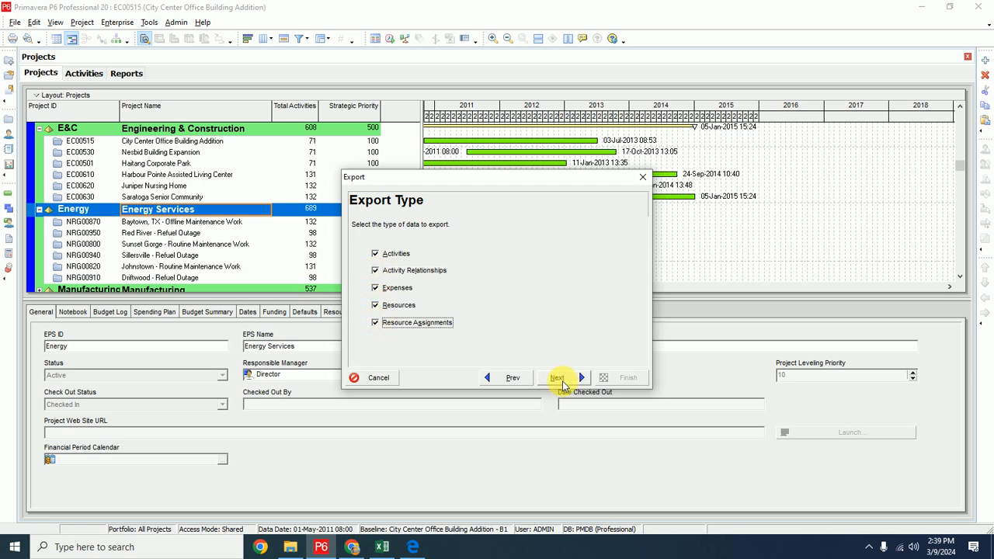
{"action": "left_click", "coordinate": [562, 381]}
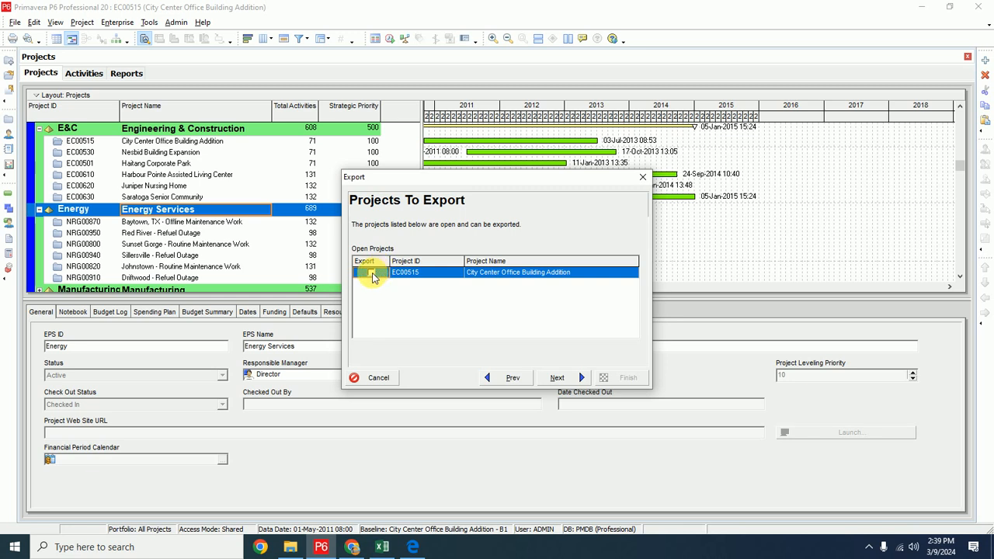
{"action": "left_click", "coordinate": [563, 378]}
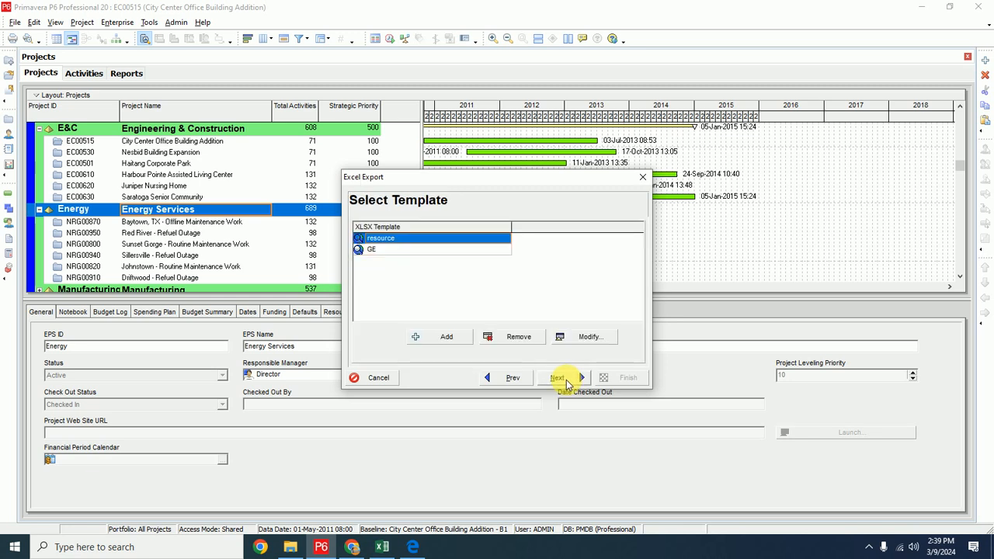
Step: Modify the resource export template, giving it a new personal template name and showing its available columns as an ungrouped list
{"action": "left_click", "coordinate": [579, 339]}
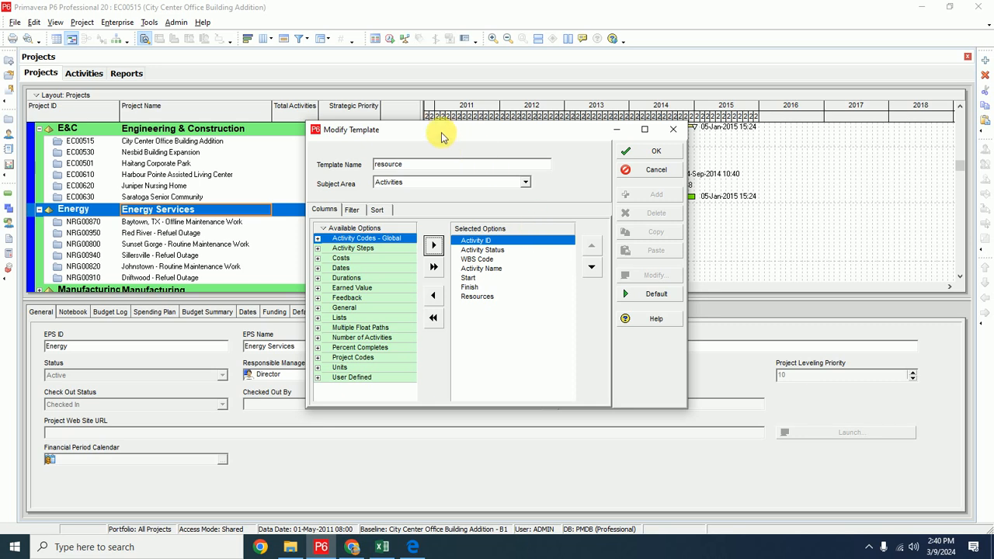
{"action": "left_click_drag", "start_coordinate": [439, 132], "coordinate": [430, 105]}
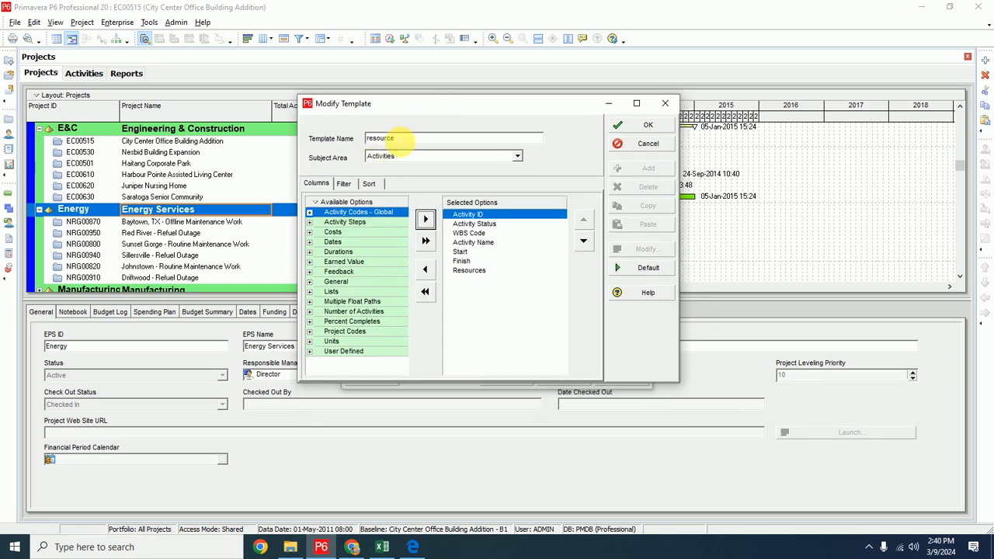
{"action": "double_click", "coordinate": [380, 138]}
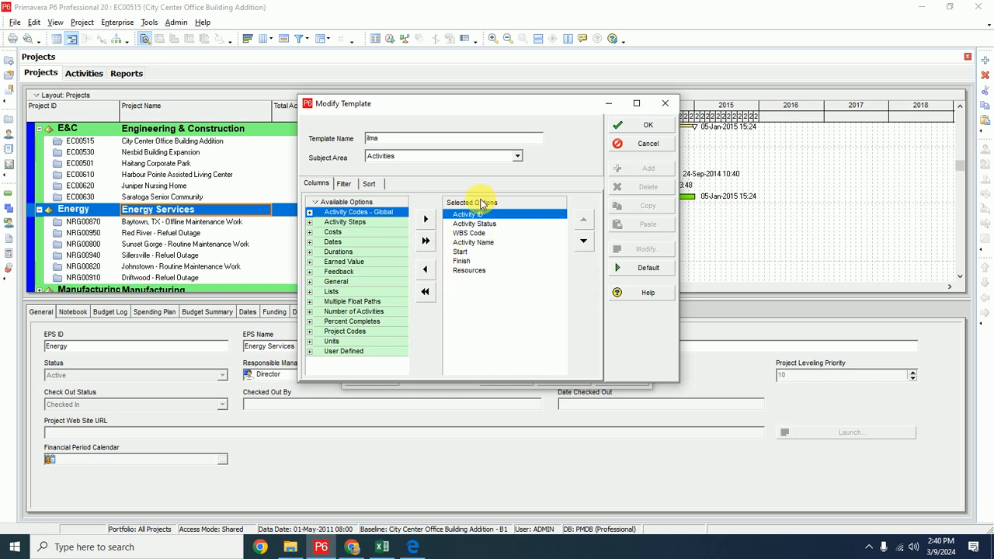
{"action": "right_click", "coordinate": [351, 204]}
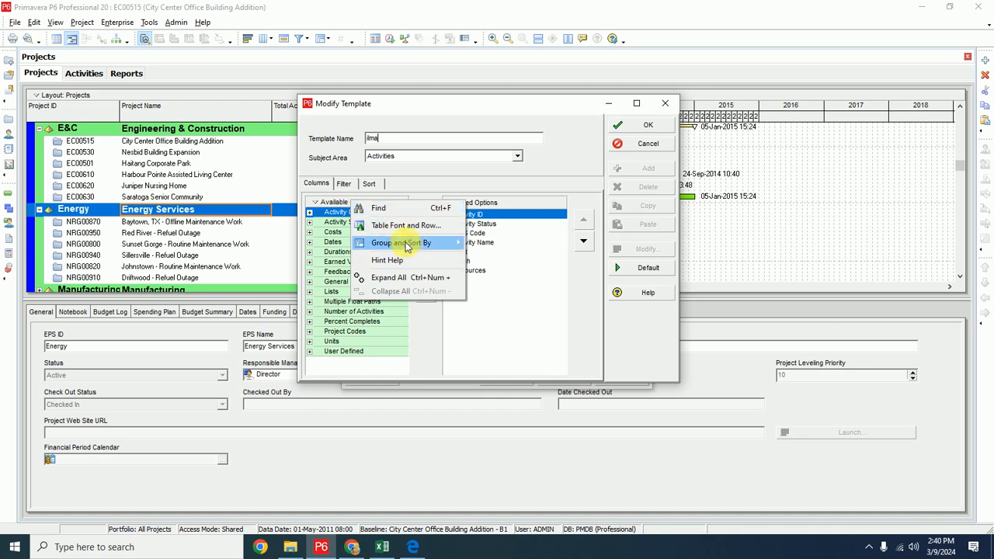
{"action": "mouse_move", "coordinate": [407, 243]}
{"action": "left_click", "coordinate": [491, 257]}
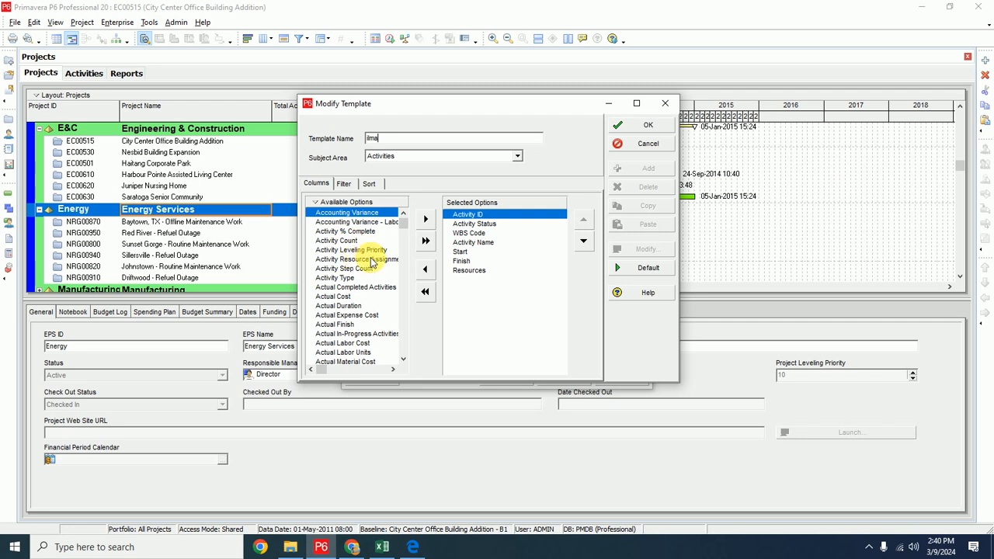
Step: Add Actual Cost to the template's selected columns and move it below Resources at the end of the list
{"action": "left_click", "coordinate": [337, 299]}
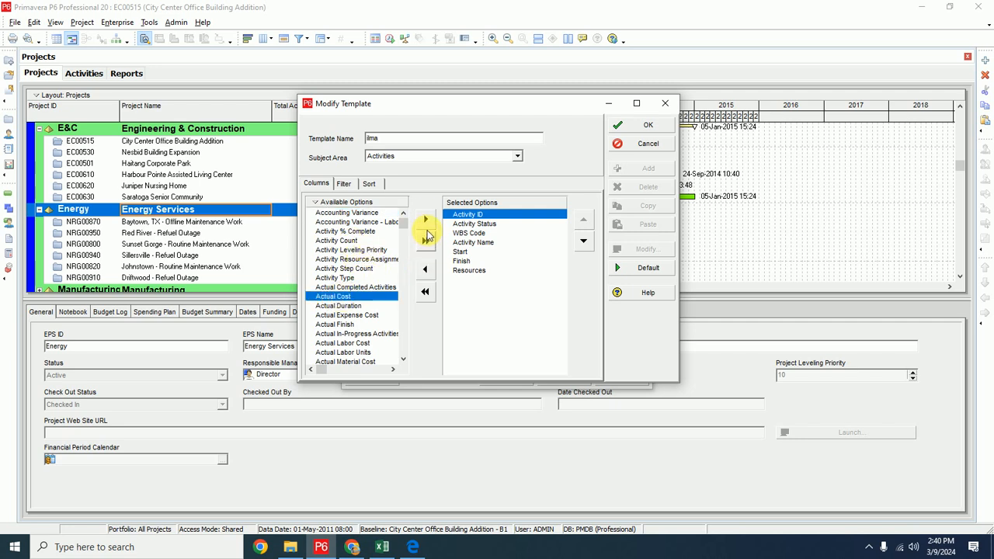
{"action": "left_click", "coordinate": [426, 220]}
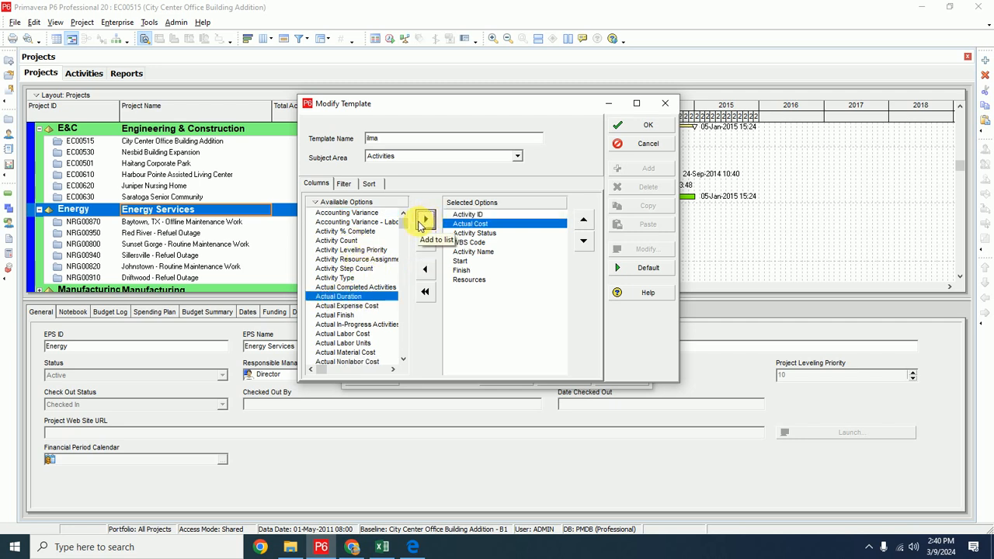
{"action": "left_click", "coordinate": [583, 242]}
{"action": "left_click", "coordinate": [583, 241]}
{"action": "left_click", "coordinate": [583, 241]}
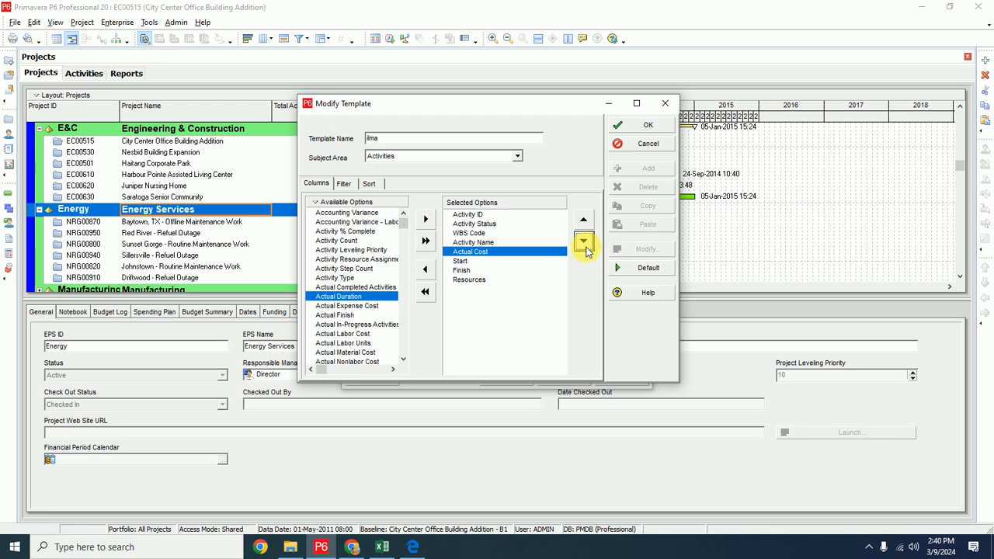
{"action": "left_click", "coordinate": [583, 244]}
{"action": "left_click", "coordinate": [584, 244]}
{"action": "left_click", "coordinate": [583, 244]}
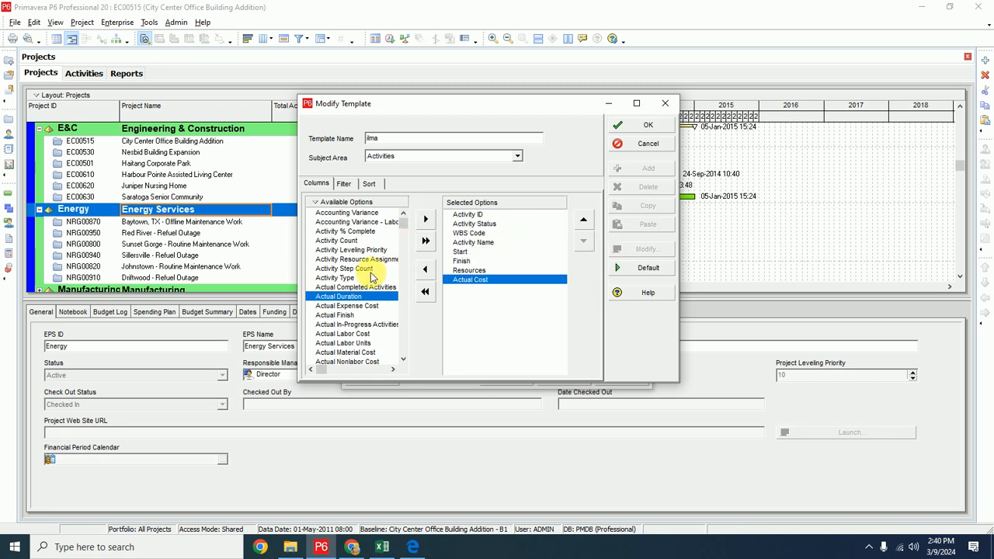
Step: Add the City column to the template's selected options and save the template changes
{"action": "left_click_drag", "start_coordinate": [402, 227], "coordinate": [408, 266]}
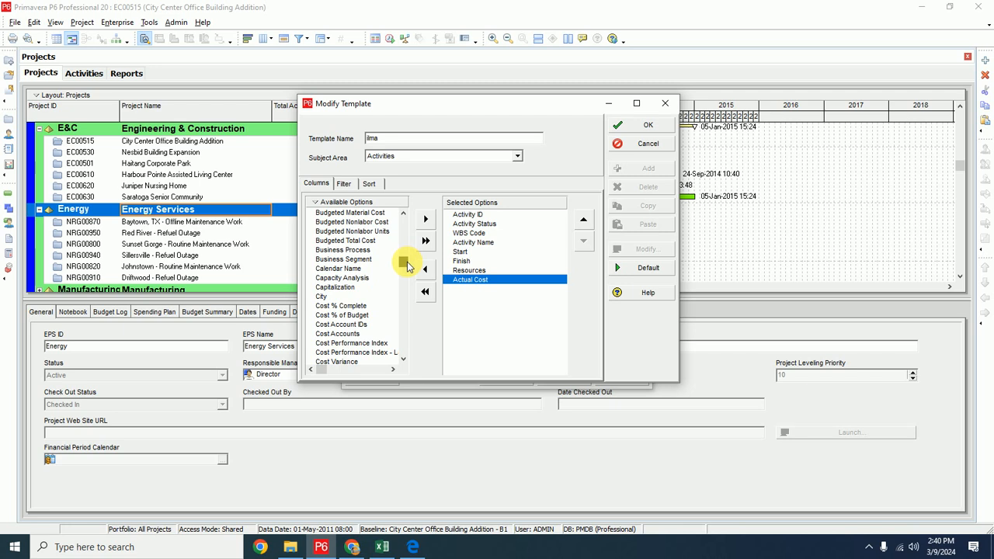
{"action": "left_click", "coordinate": [337, 297]}
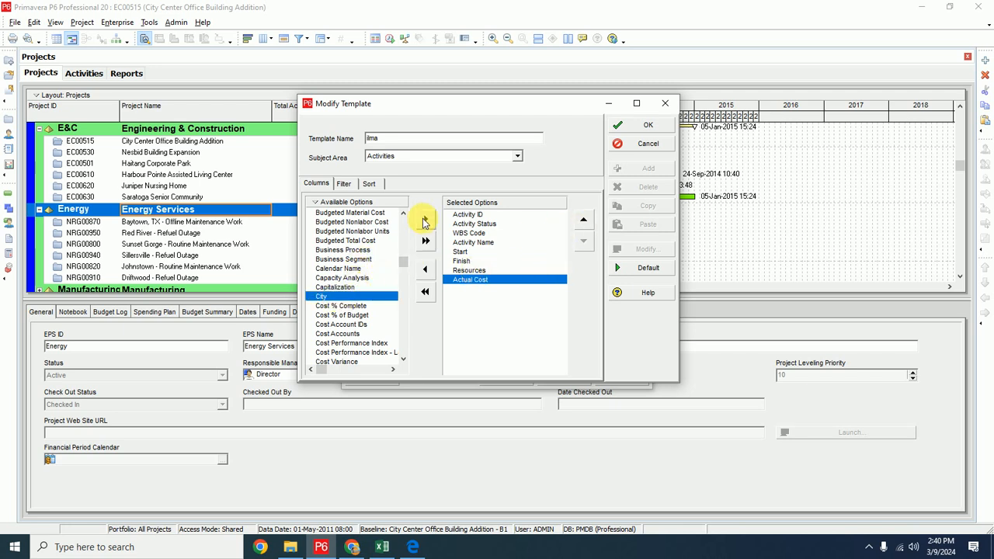
{"action": "left_click", "coordinate": [425, 220]}
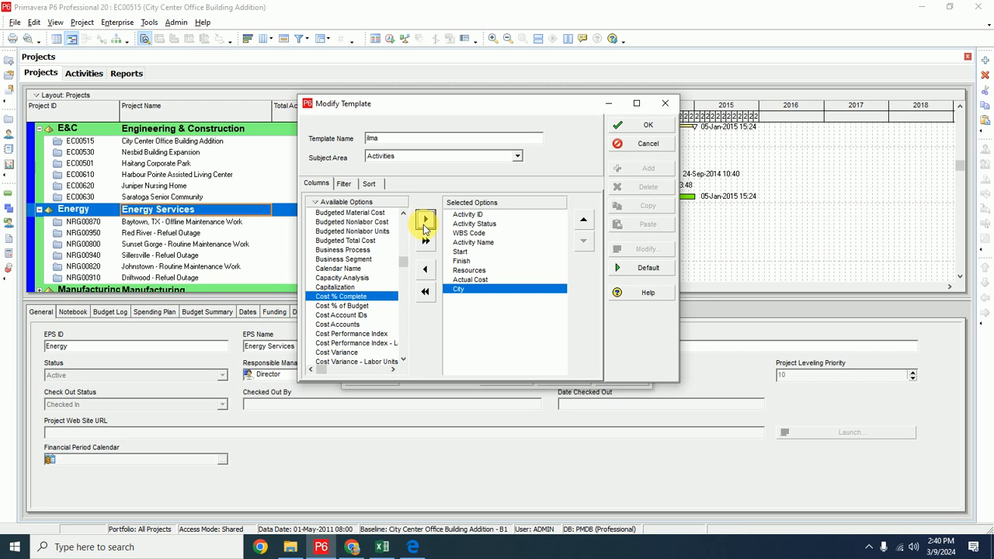
{"action": "left_click", "coordinate": [647, 126]}
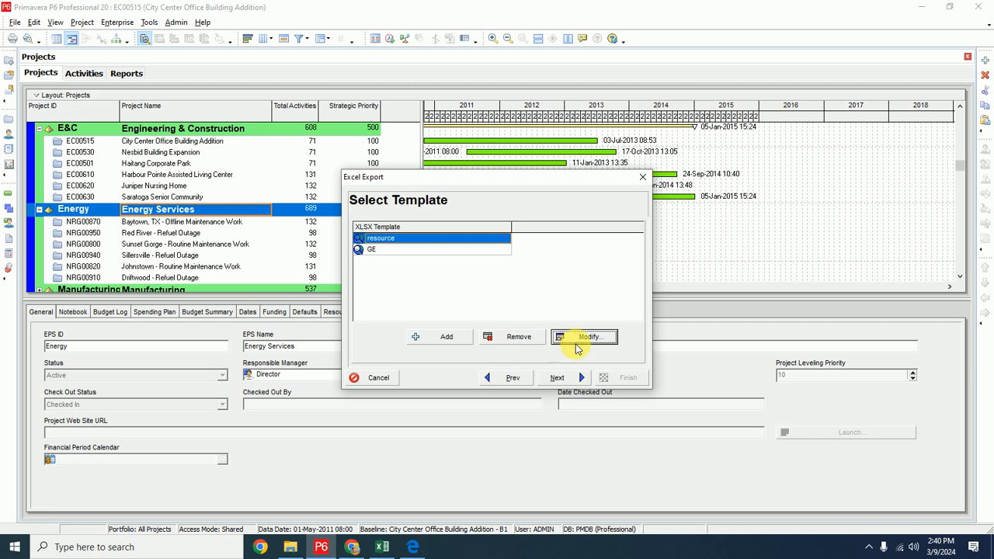
Step: Reopen the first export template to check its Subject Area setting and close it again
{"action": "left_click", "coordinate": [575, 336]}
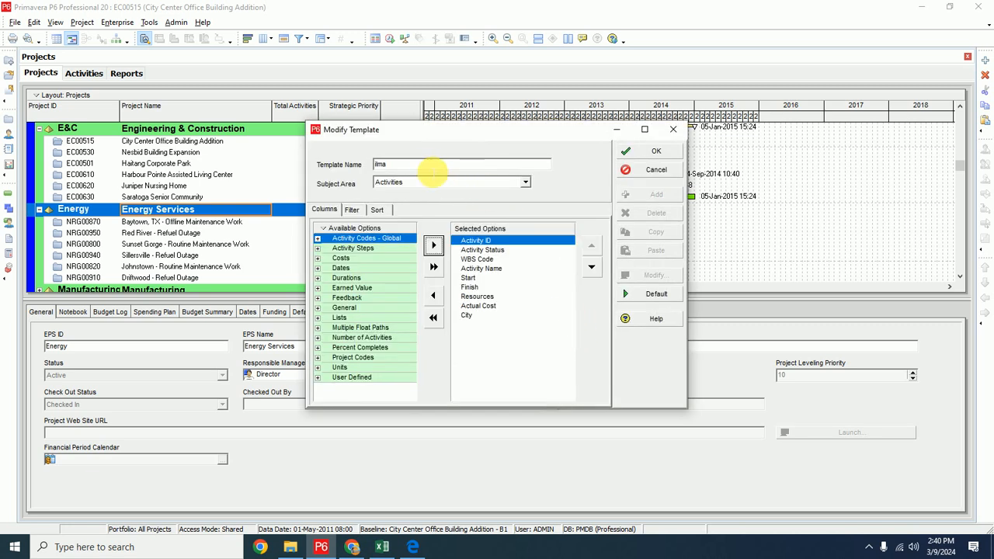
{"action": "left_click", "coordinate": [525, 184]}
{"action": "left_click", "coordinate": [525, 184]}
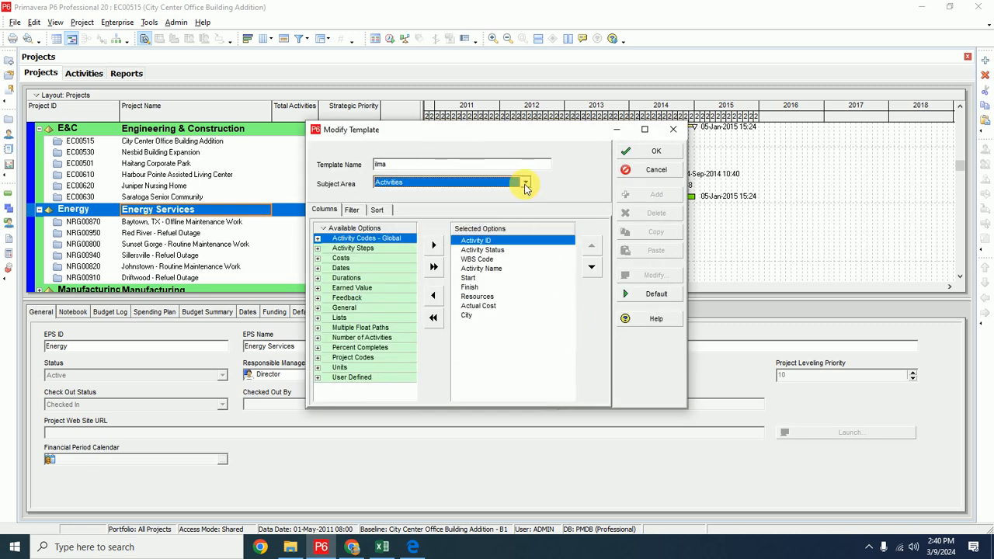
{"action": "left_click", "coordinate": [655, 151]}
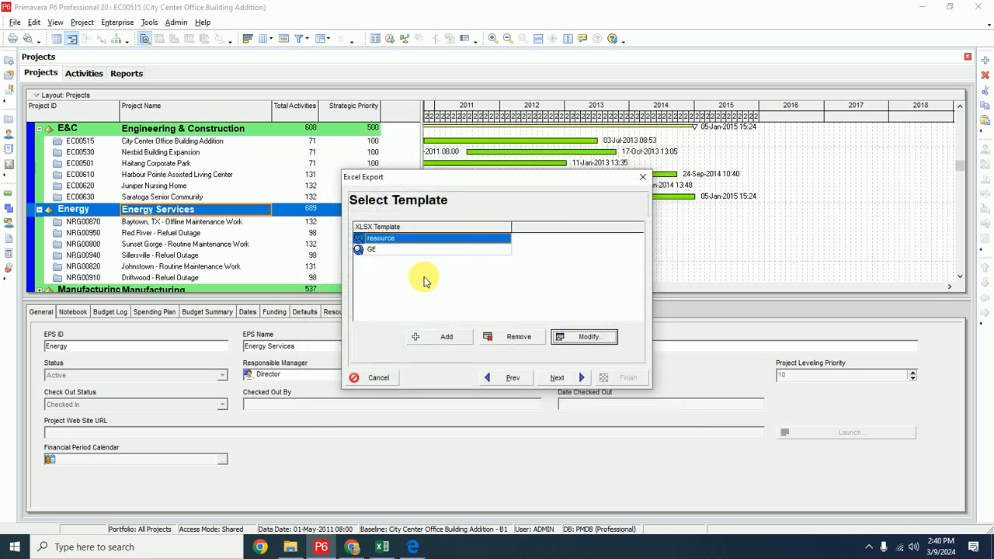
Step: Create a new export template with a personal template name and add the user-defined Review column to its selected options
{"action": "left_click", "coordinate": [458, 337]}
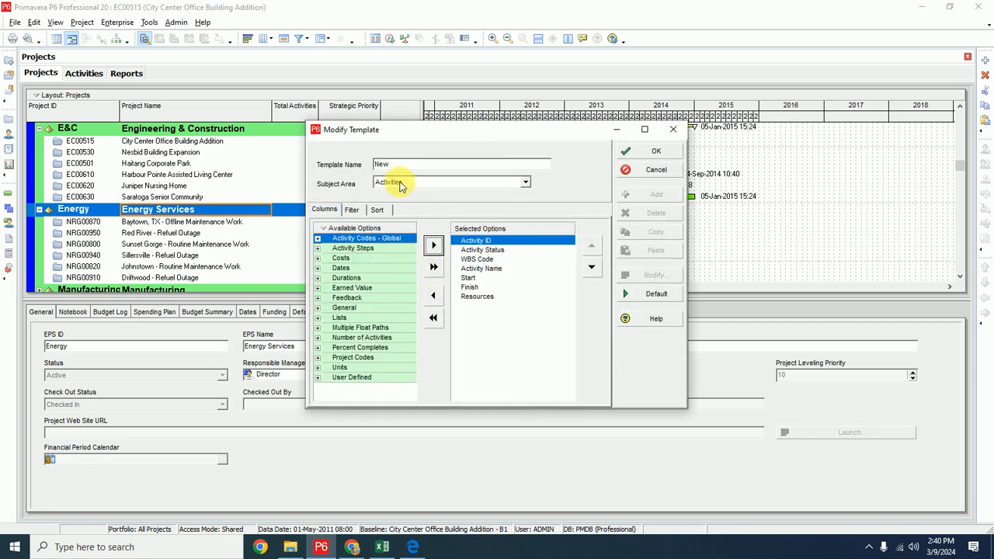
{"action": "left_click_drag", "start_coordinate": [392, 163], "coordinate": [372, 159]}
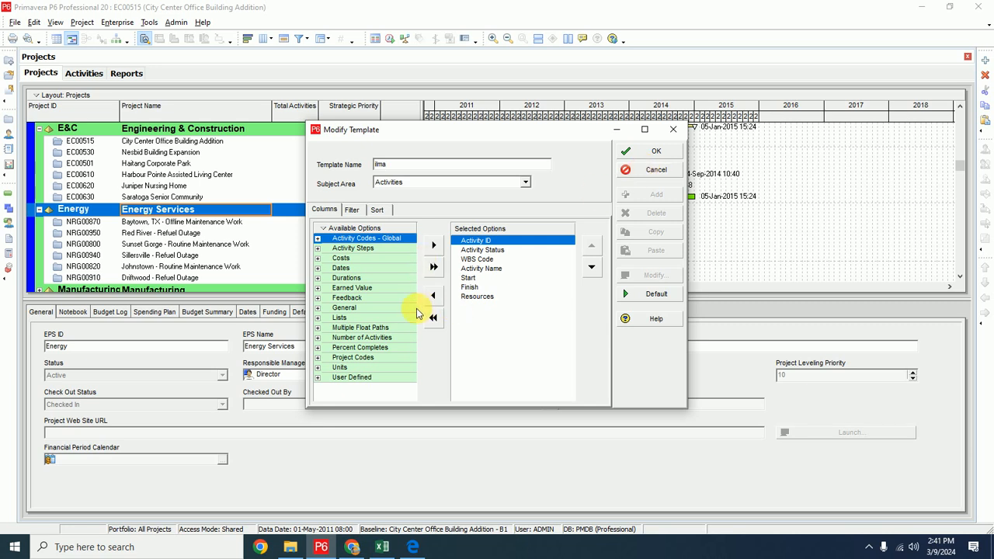
{"action": "left_click", "coordinate": [318, 378]}
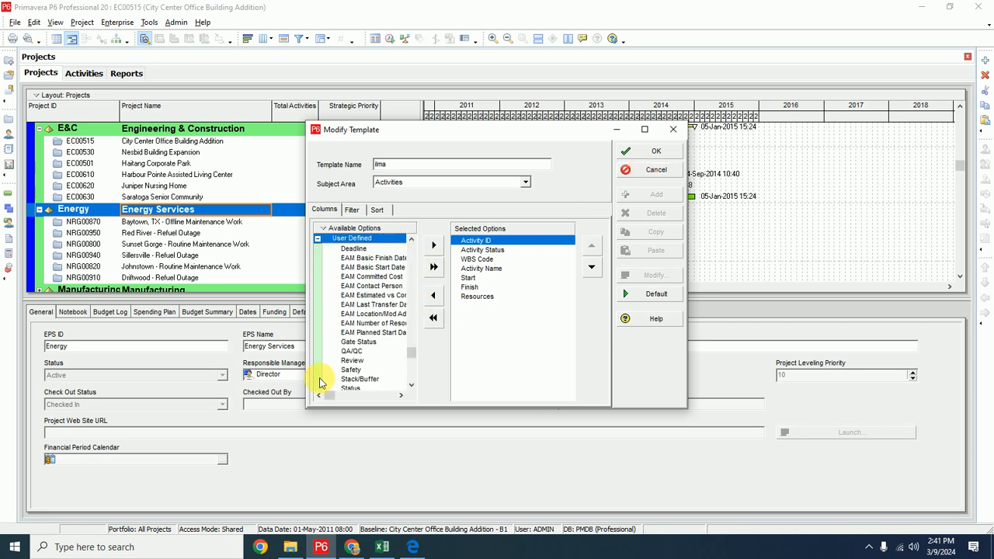
{"action": "left_click", "coordinate": [351, 361]}
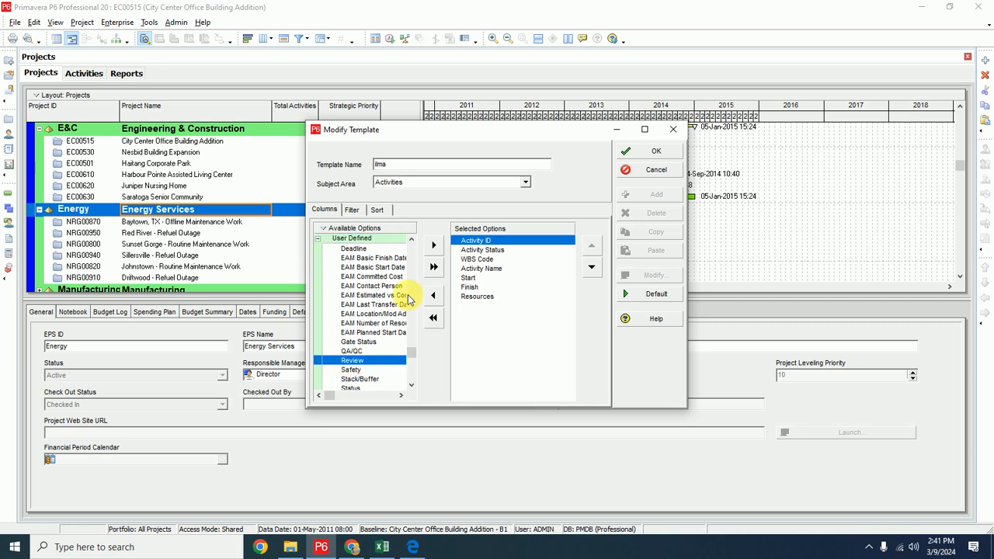
{"action": "left_click", "coordinate": [433, 244]}
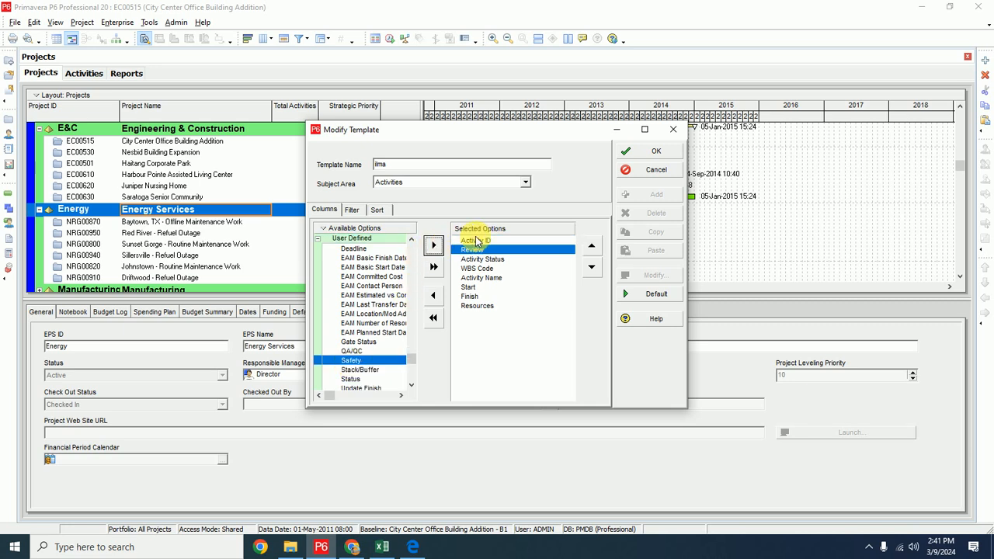
Step: Move Review below Resources at the end of the selected options and save the new template
{"action": "left_click", "coordinate": [591, 266]}
{"action": "left_click", "coordinate": [591, 267]}
{"action": "left_click", "coordinate": [591, 266]}
{"action": "left_click", "coordinate": [591, 266]}
{"action": "left_click", "coordinate": [591, 266]}
{"action": "left_click", "coordinate": [591, 267]}
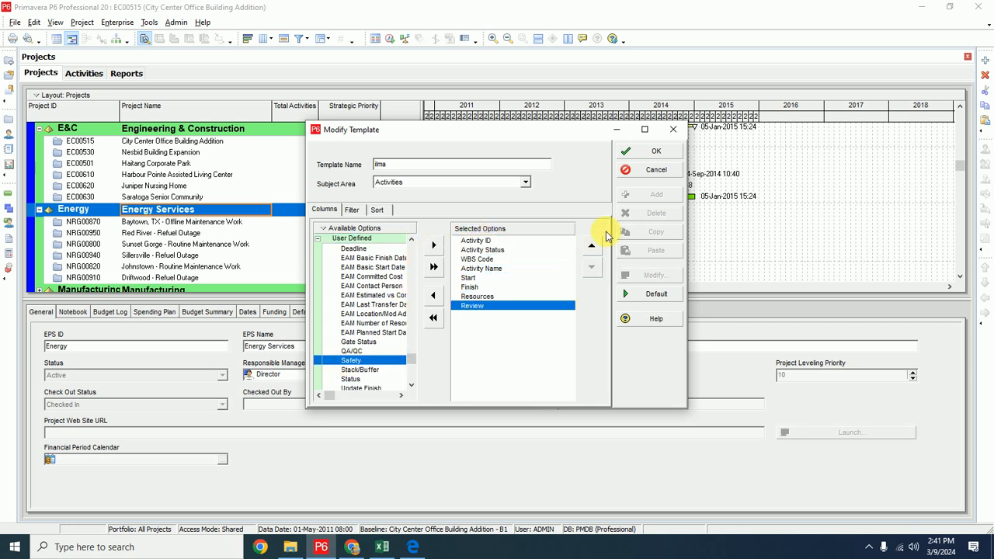
{"action": "left_click", "coordinate": [655, 152]}
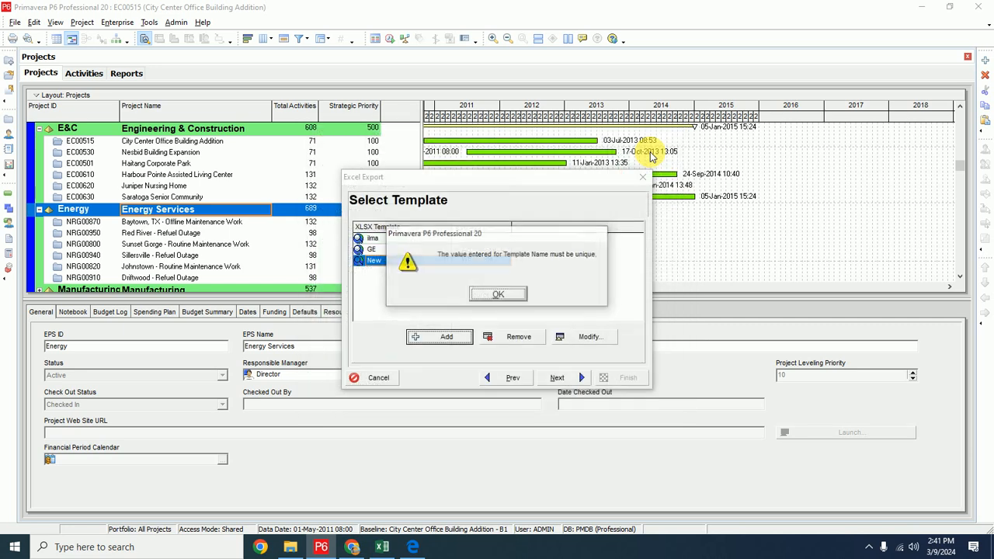
{"action": "left_click", "coordinate": [495, 295]}
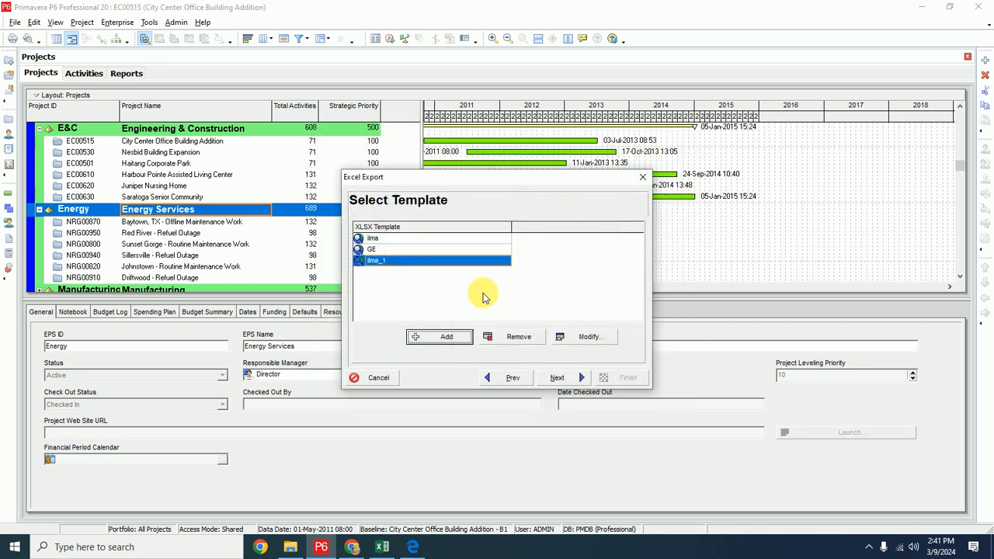
Step: Choose the first template in the list and export project EC00515 to EC00515.xlsx in the Documents folder
{"action": "left_click", "coordinate": [380, 239]}
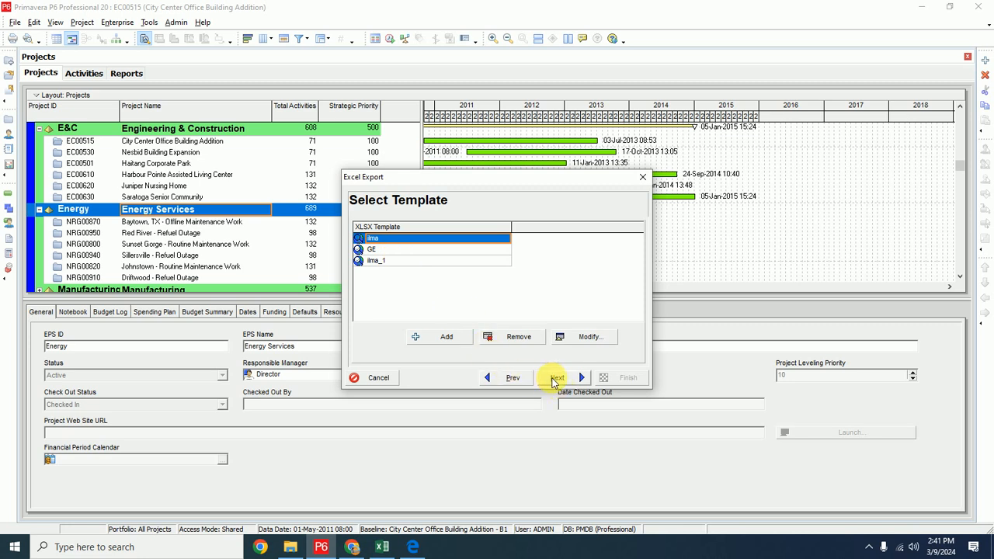
{"action": "left_click", "coordinate": [553, 378]}
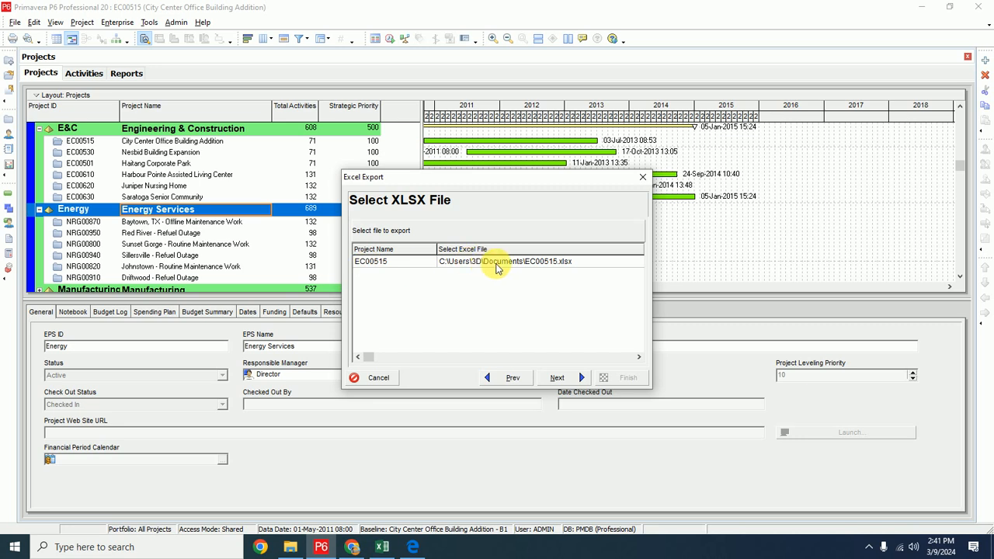
{"action": "left_click", "coordinate": [556, 378]}
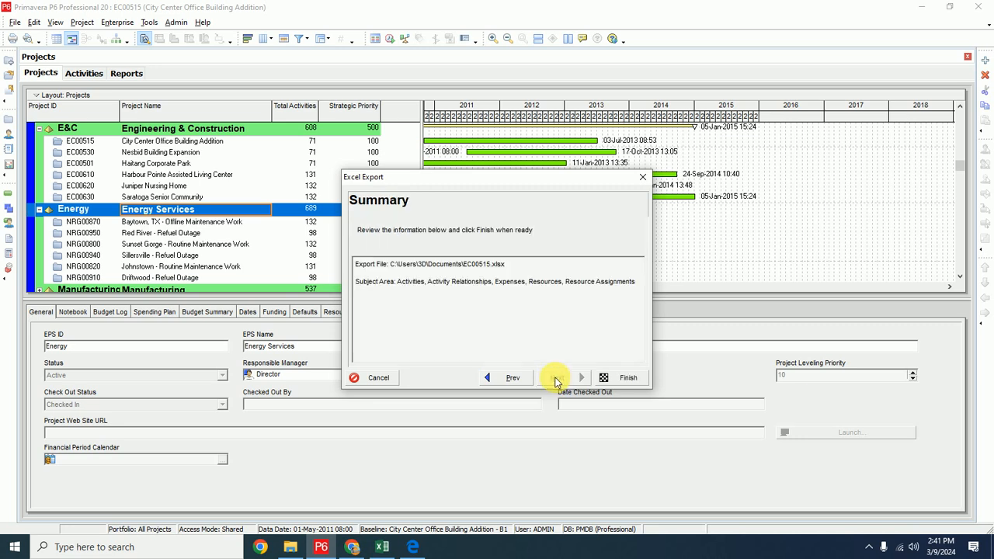
{"action": "left_click", "coordinate": [625, 378]}
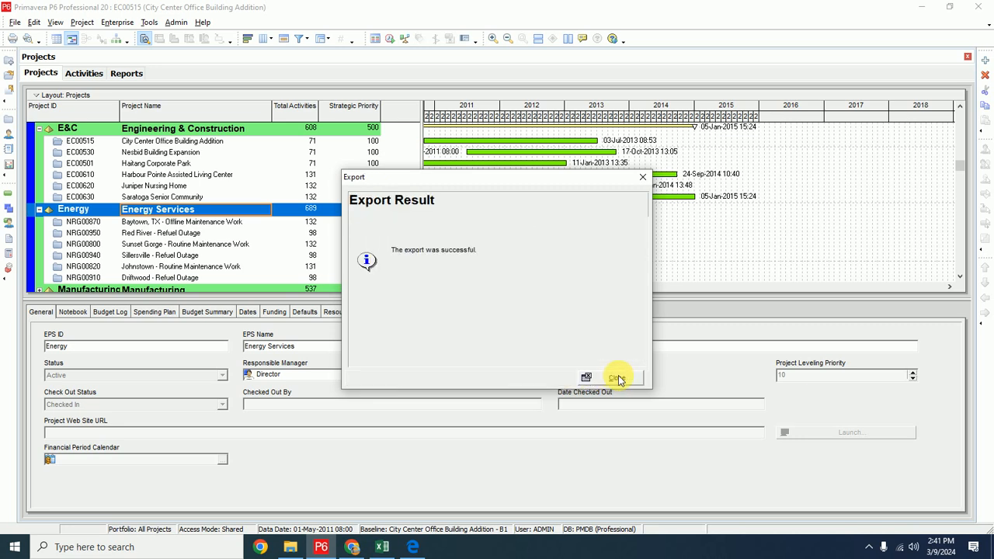
{"action": "left_click", "coordinate": [618, 379]}
Step: Open the exported EC00515 workbook from Documents and review the column headings of the TASK sheet through Delete This Row
{"action": "left_click", "coordinate": [289, 547]}
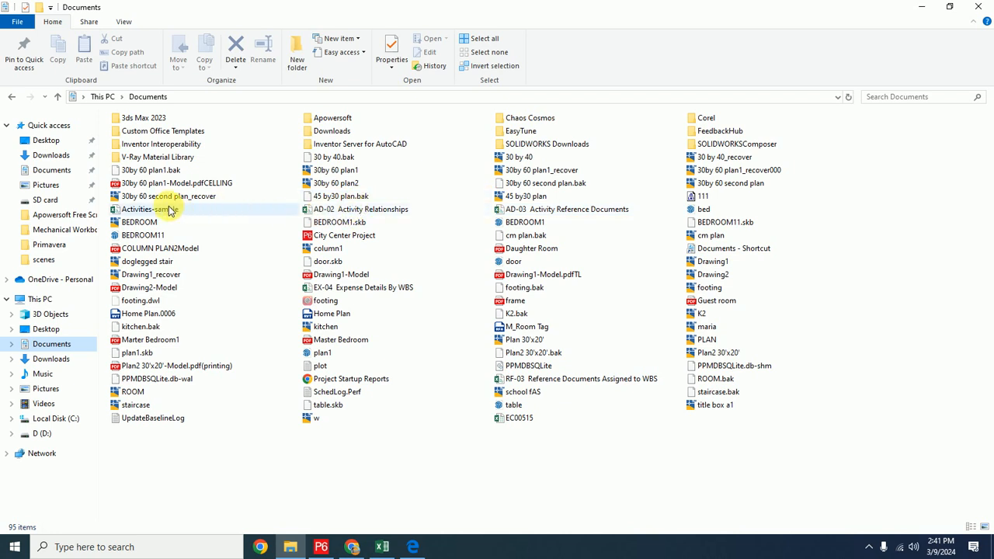
{"action": "double_click", "coordinate": [524, 420]}
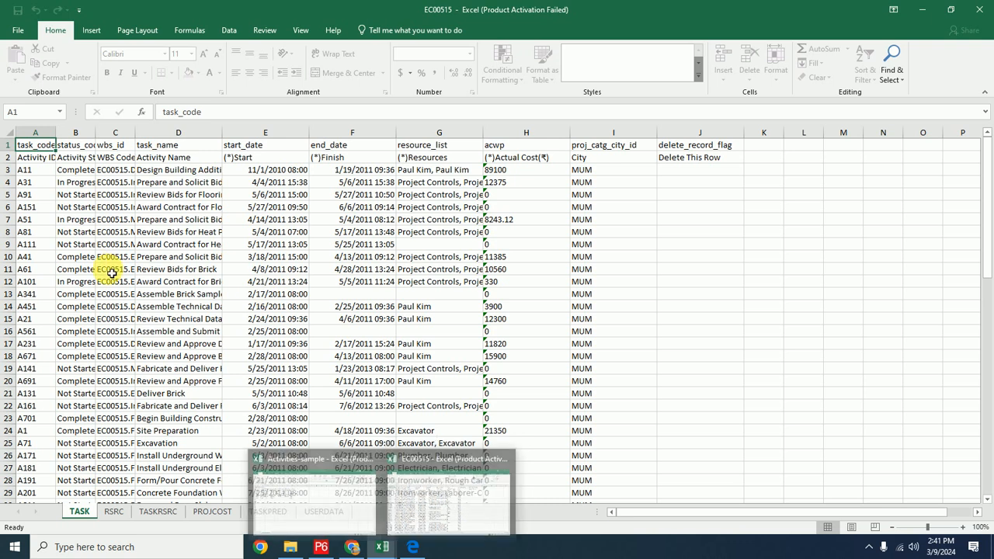
{"action": "left_click", "coordinate": [111, 272]}
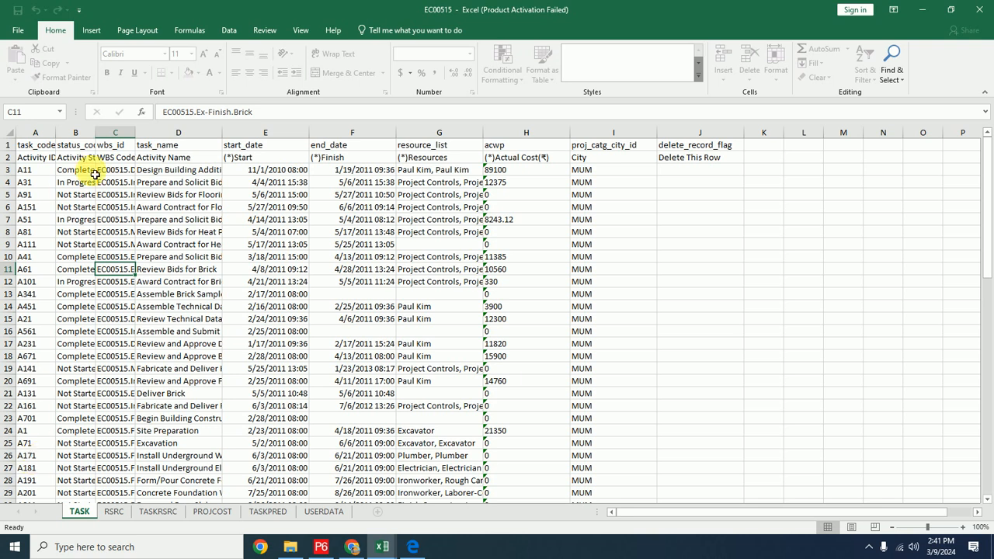
{"action": "left_click", "coordinate": [91, 133]}
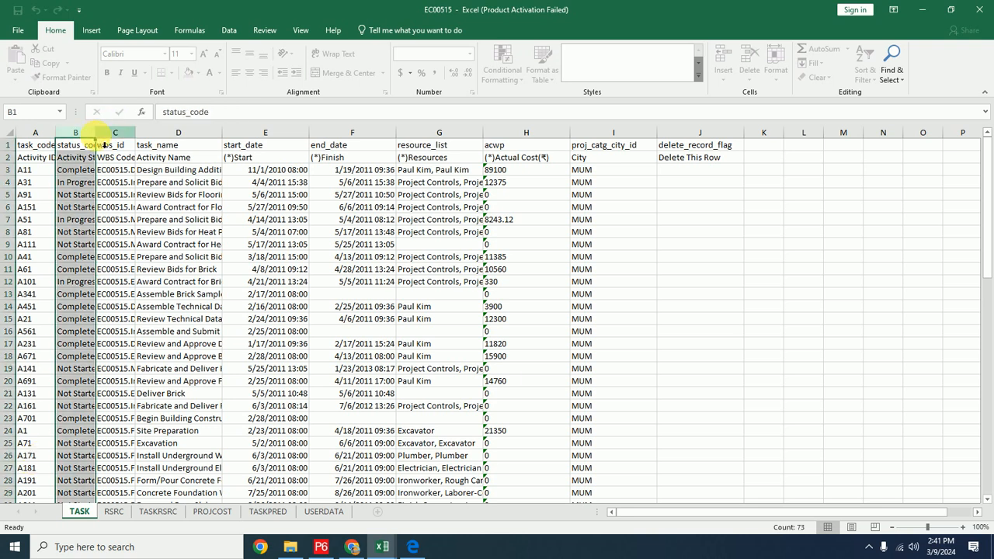
{"action": "left_click", "coordinate": [74, 158]}
{"action": "left_click", "coordinate": [121, 161]}
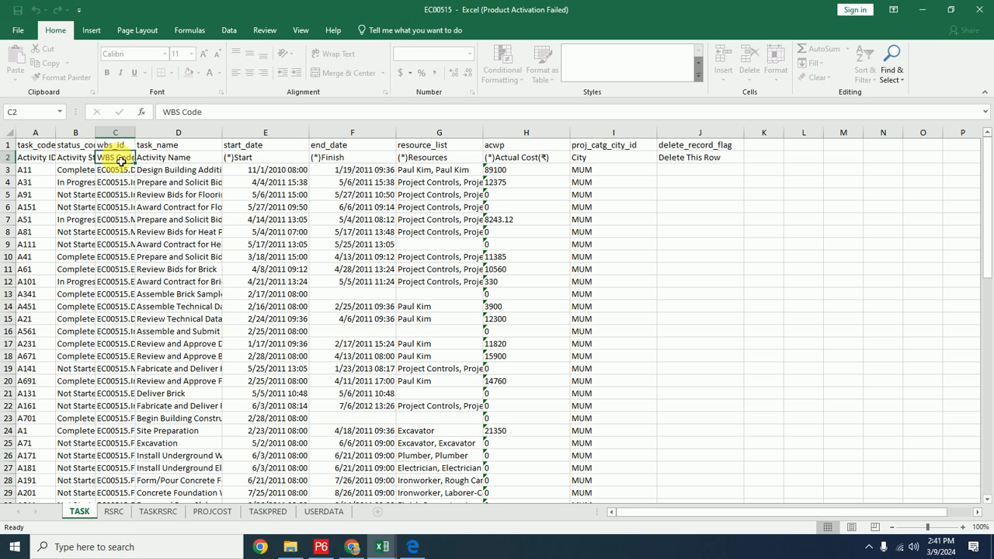
{"action": "key", "text": "Right"}
{"action": "key", "text": "Right"}
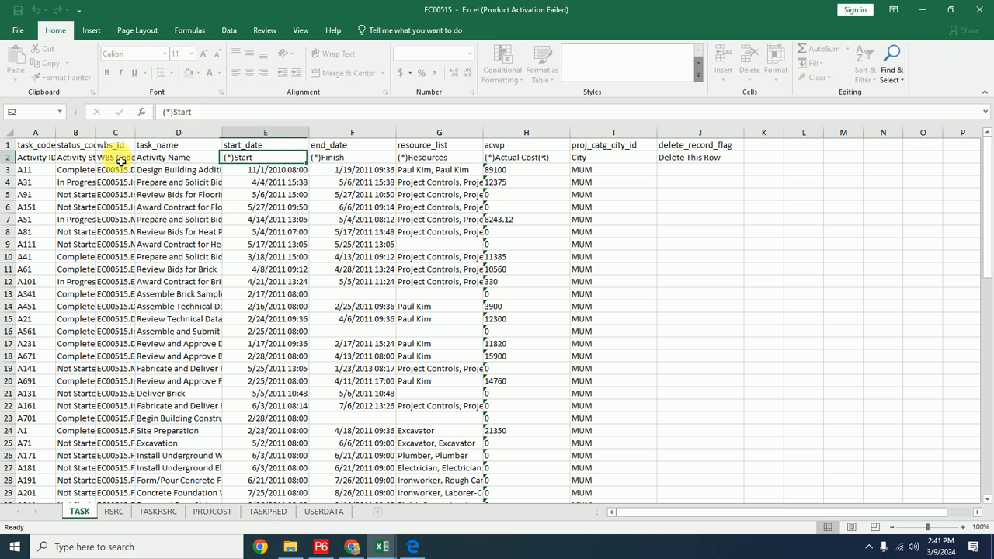
{"action": "key", "text": "Right"}
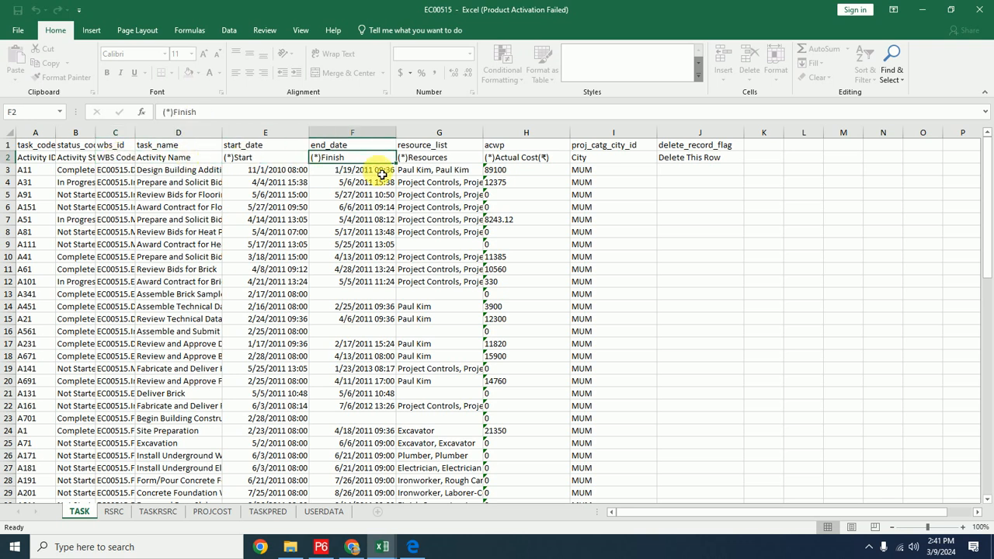
{"action": "key", "text": "Right"}
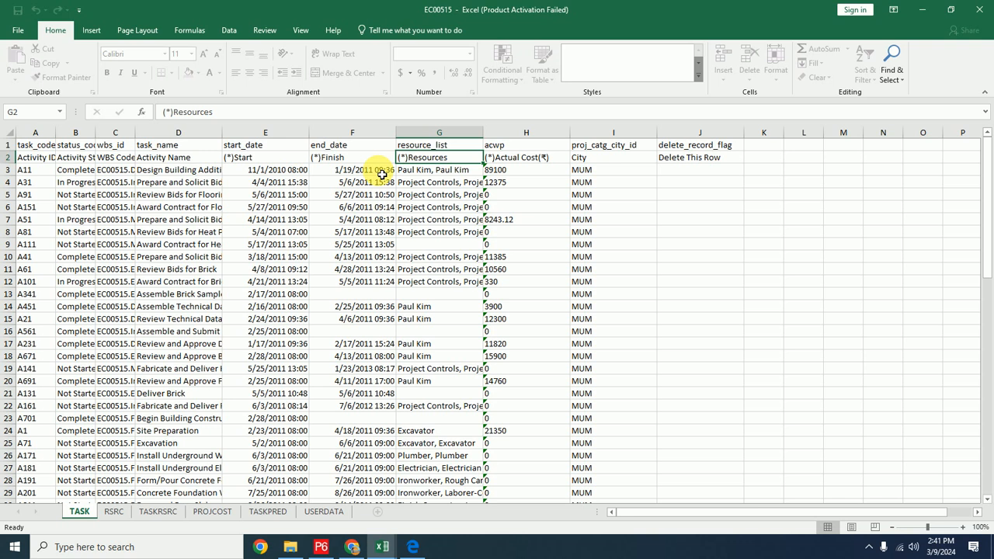
{"action": "key", "text": "Right"}
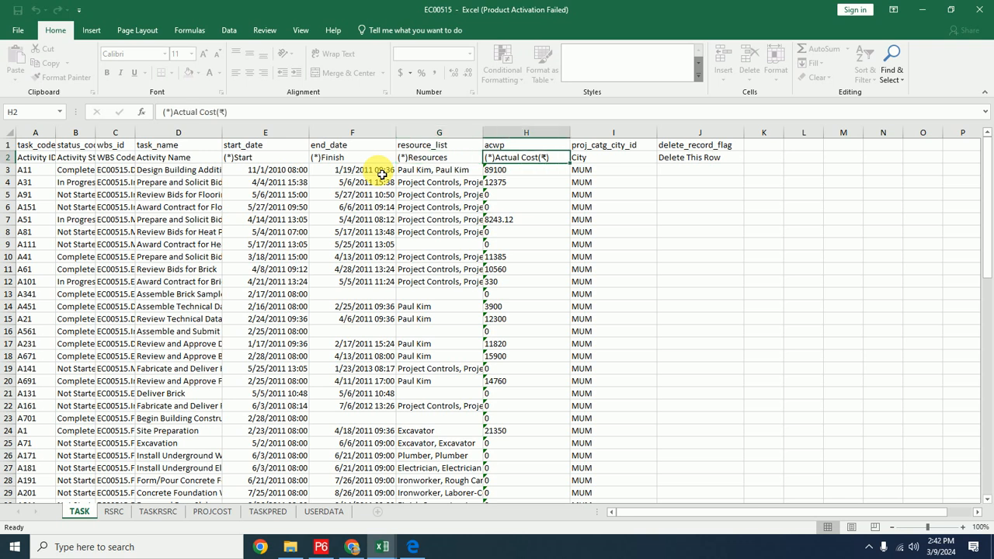
{"action": "key", "text": "Right"}
{"action": "key", "text": "Right"}
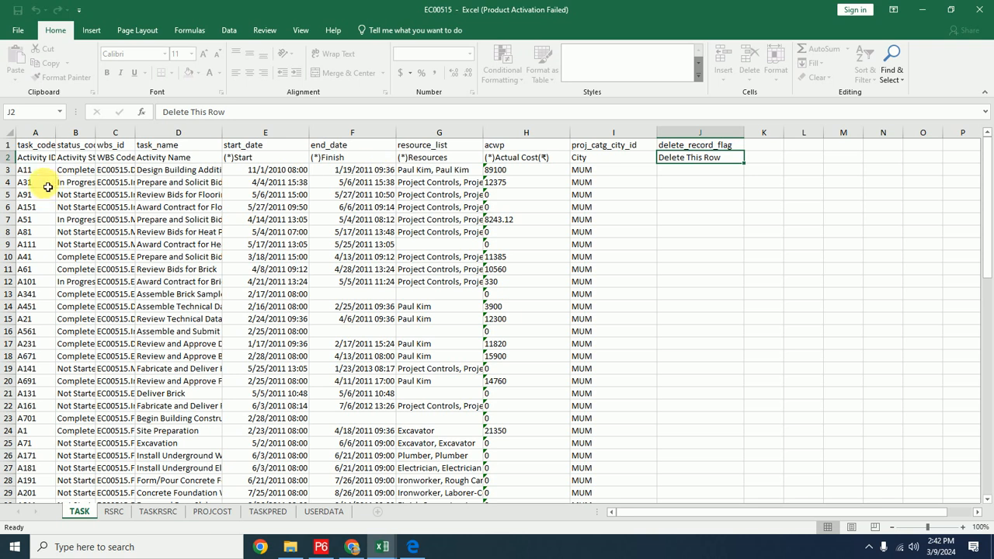
Step: Review the RSRC, TASKRSRC, PROJCOST, TASKPRED and USERDATA sheets and close the workbook
{"action": "left_click", "coordinate": [113, 511]}
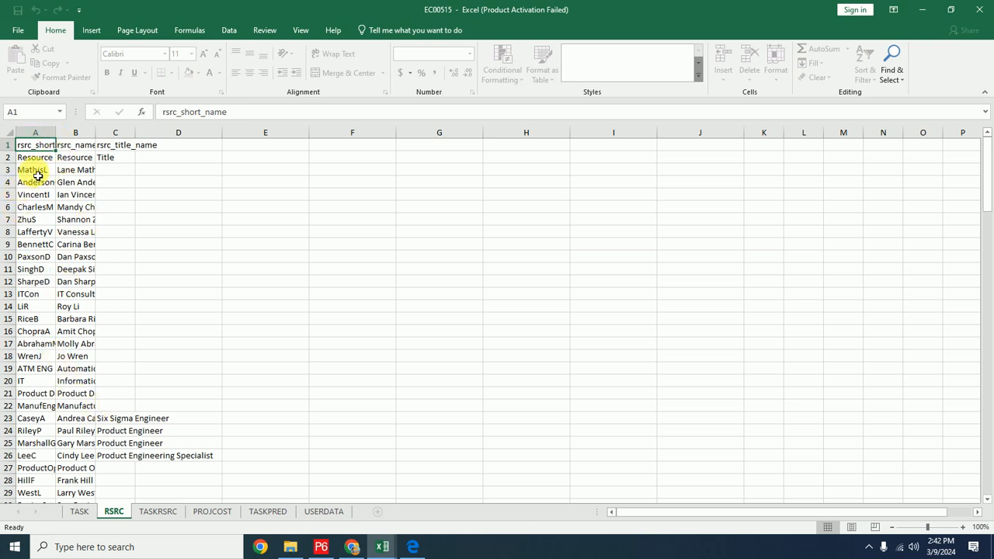
{"action": "left_click", "coordinate": [34, 159]}
{"action": "left_click", "coordinate": [32, 169]}
{"action": "left_click", "coordinate": [76, 163]}
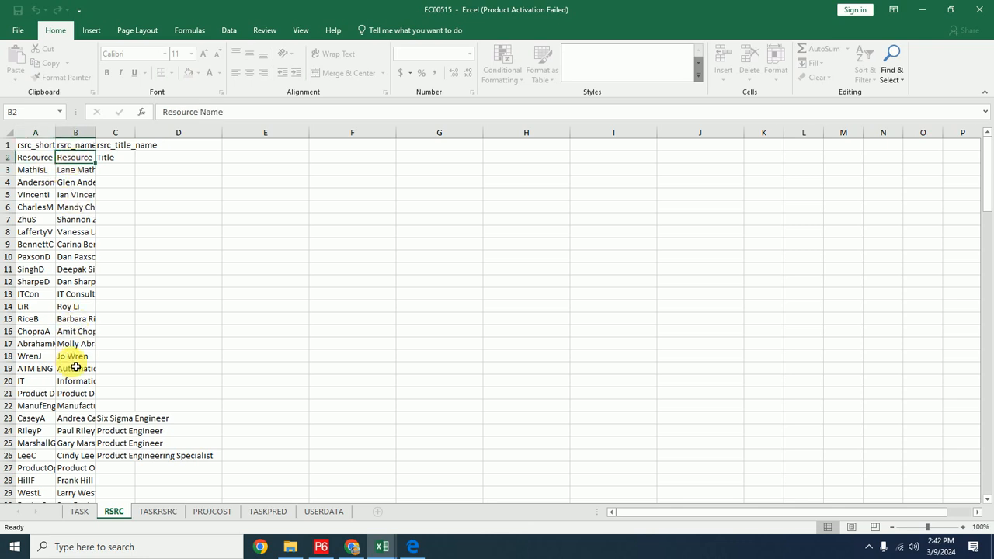
{"action": "left_click", "coordinate": [158, 511]}
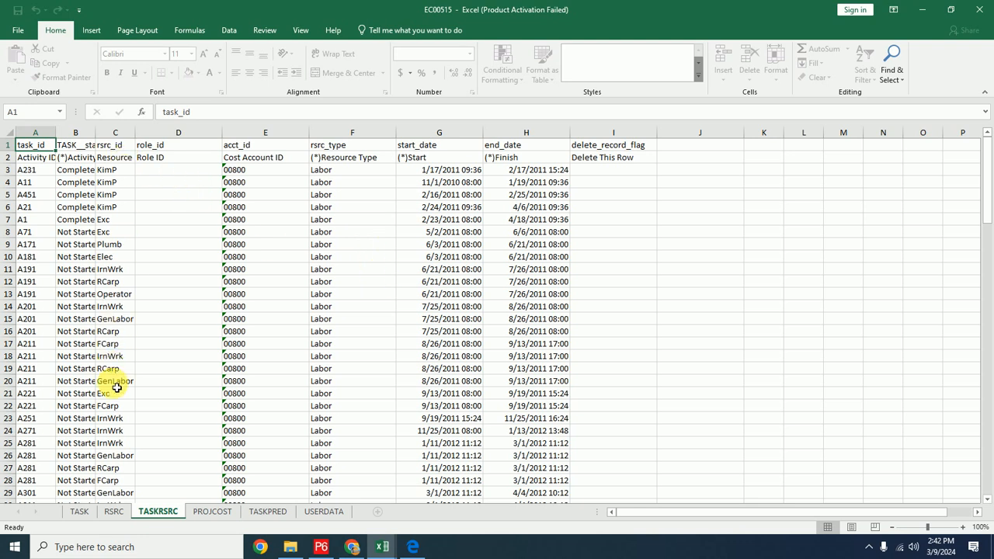
{"action": "left_click", "coordinate": [211, 512]}
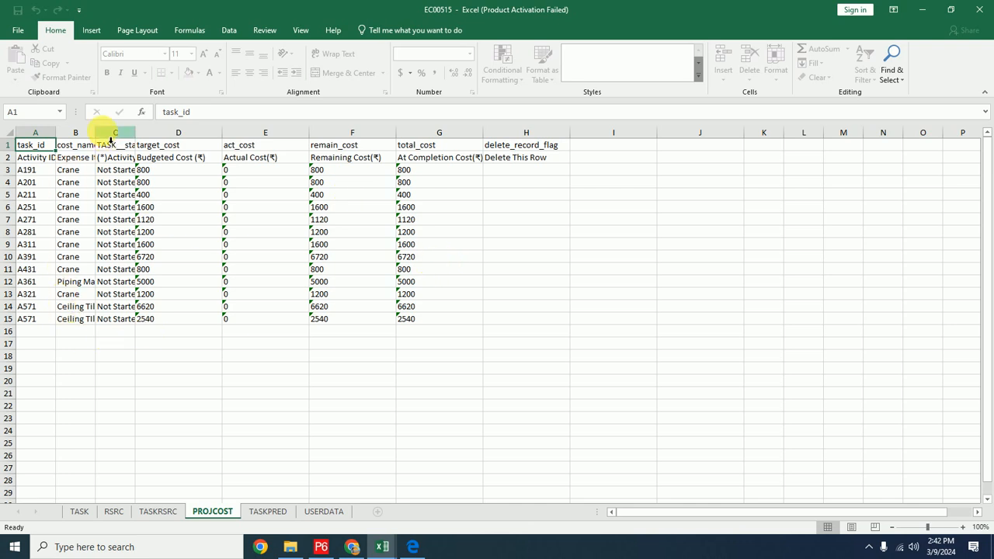
{"action": "left_click", "coordinate": [267, 511]}
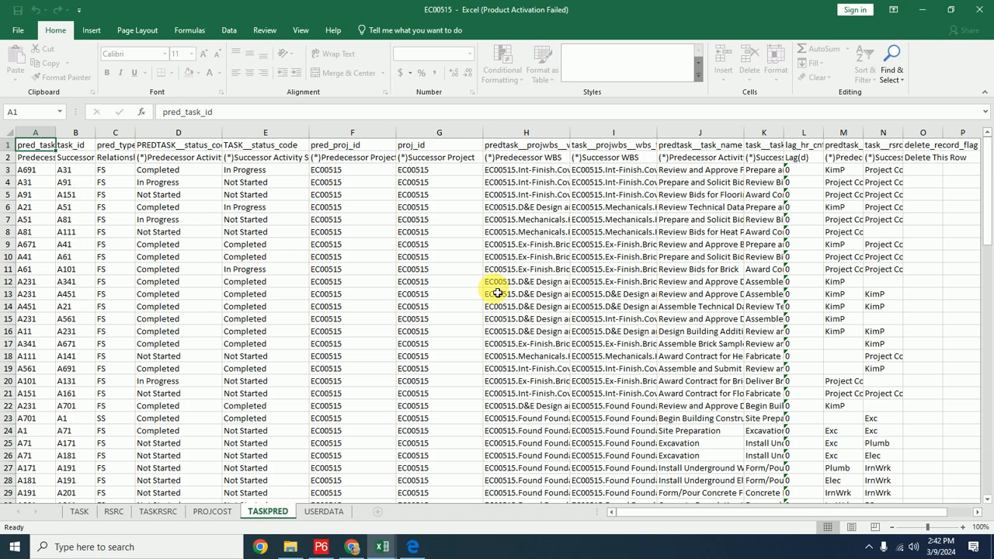
{"action": "left_click", "coordinate": [324, 511]}
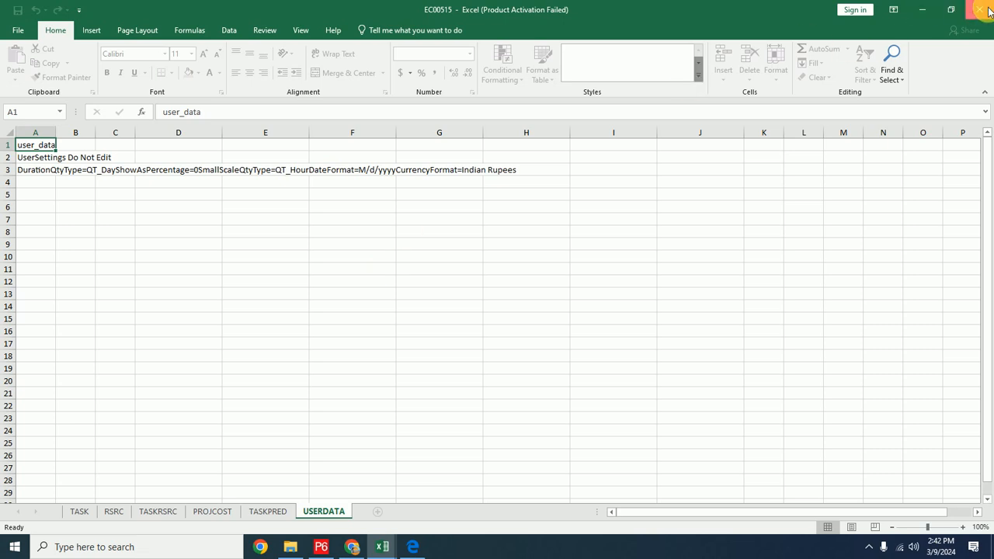
{"action": "left_click", "coordinate": [937, 9]}
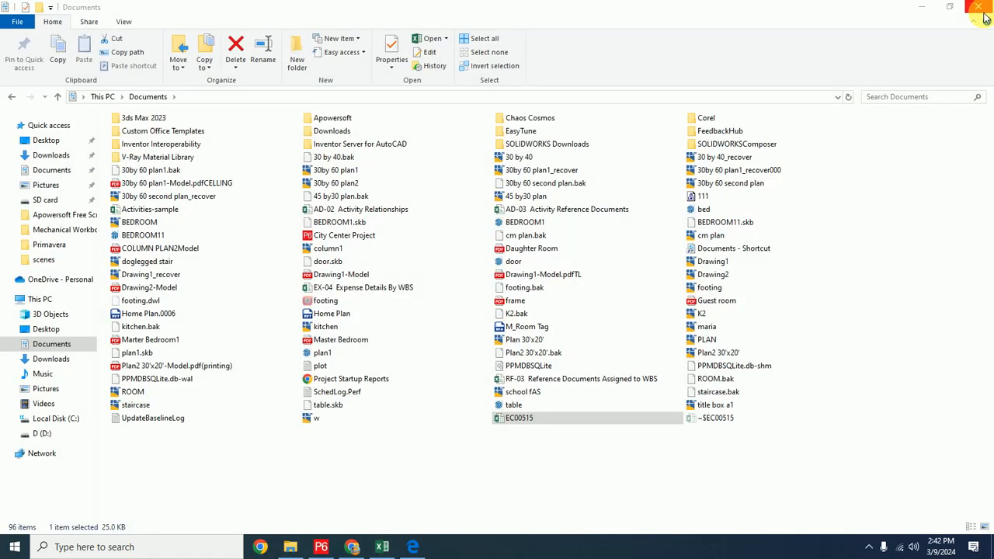
Step: Switch to Primavera P6 and start an import in Primavera PM - (XER) format with Project as the data type
{"action": "left_click", "coordinate": [319, 546]}
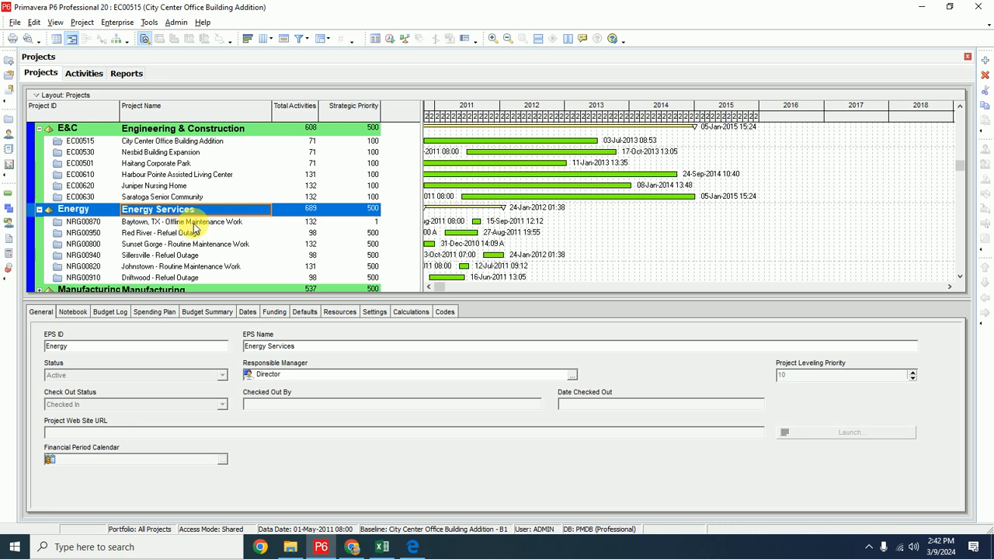
{"action": "left_click", "coordinate": [15, 23]}
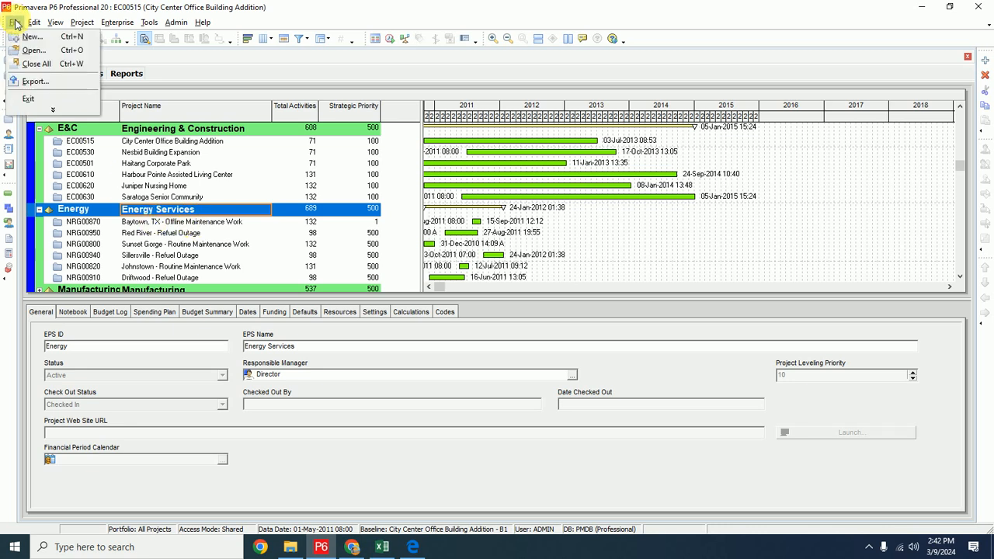
{"action": "left_click", "coordinate": [53, 109]}
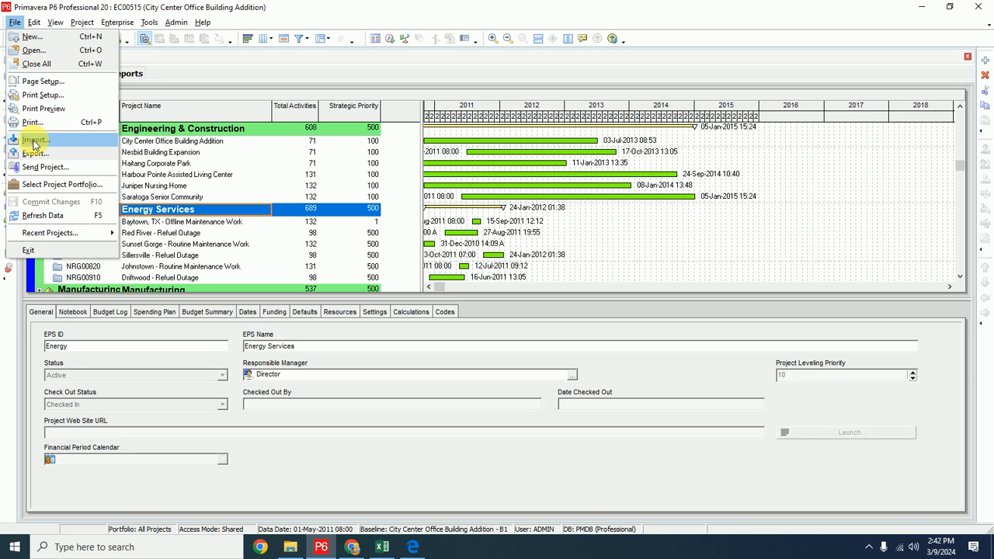
{"action": "left_click", "coordinate": [37, 141]}
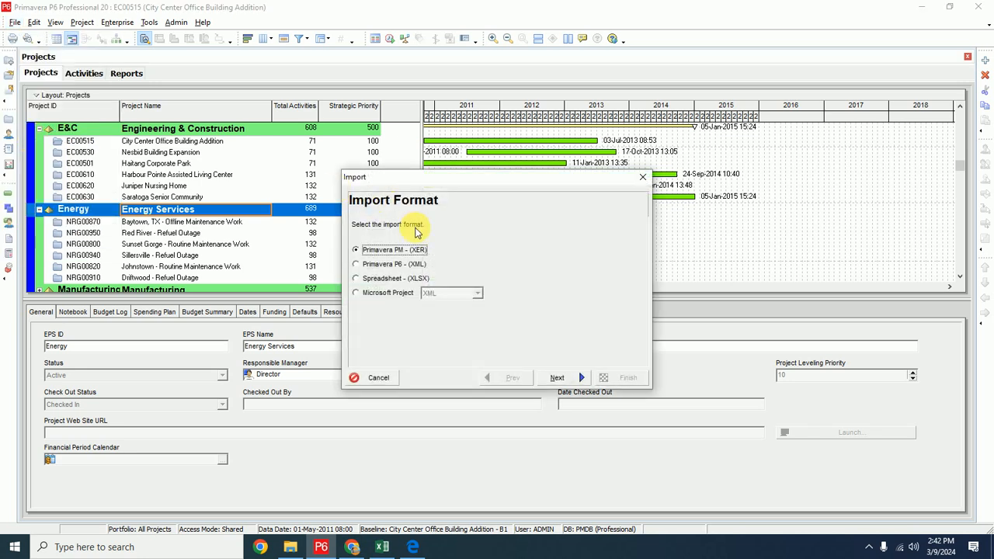
{"action": "left_click", "coordinate": [356, 281]}
{"action": "left_click", "coordinate": [357, 253]}
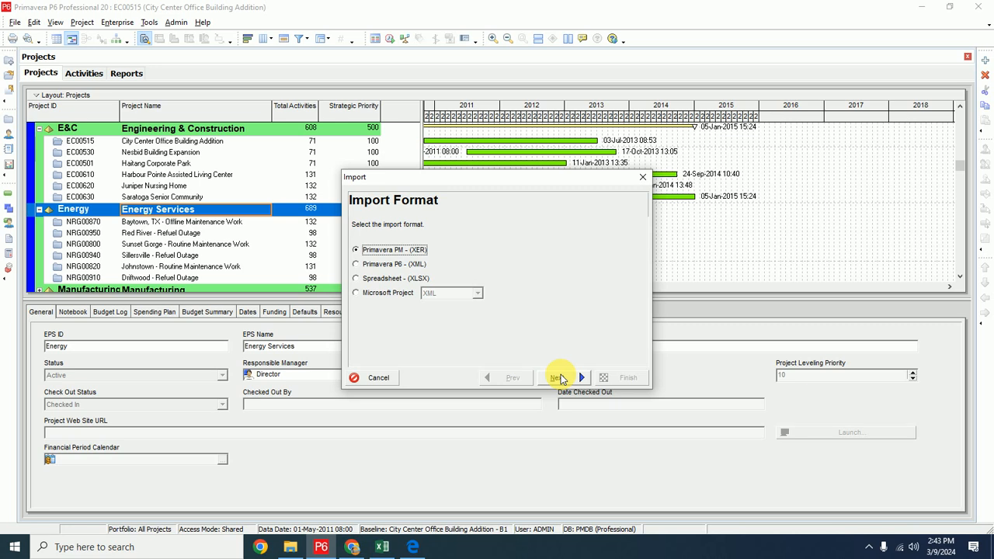
{"action": "left_click", "coordinate": [559, 377]}
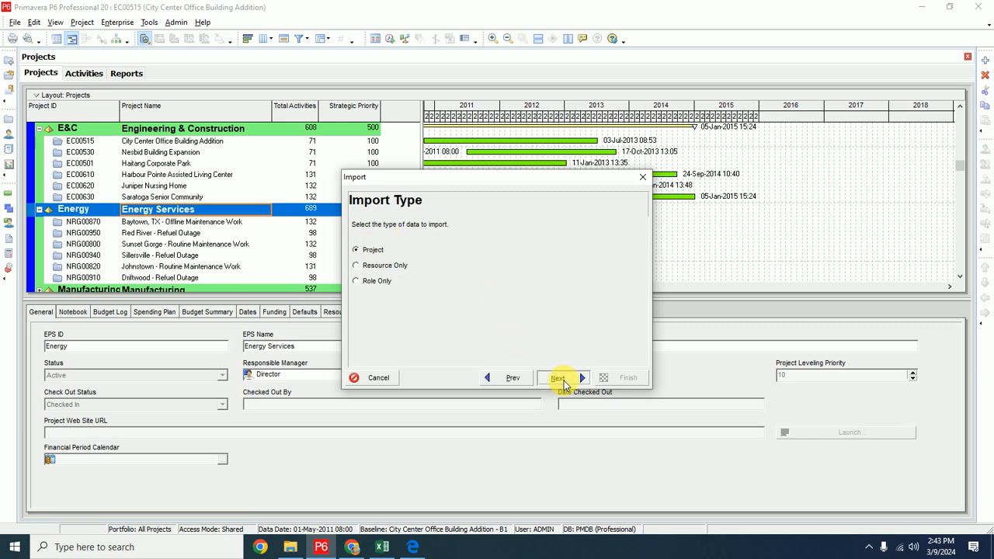
{"action": "left_click", "coordinate": [563, 382]}
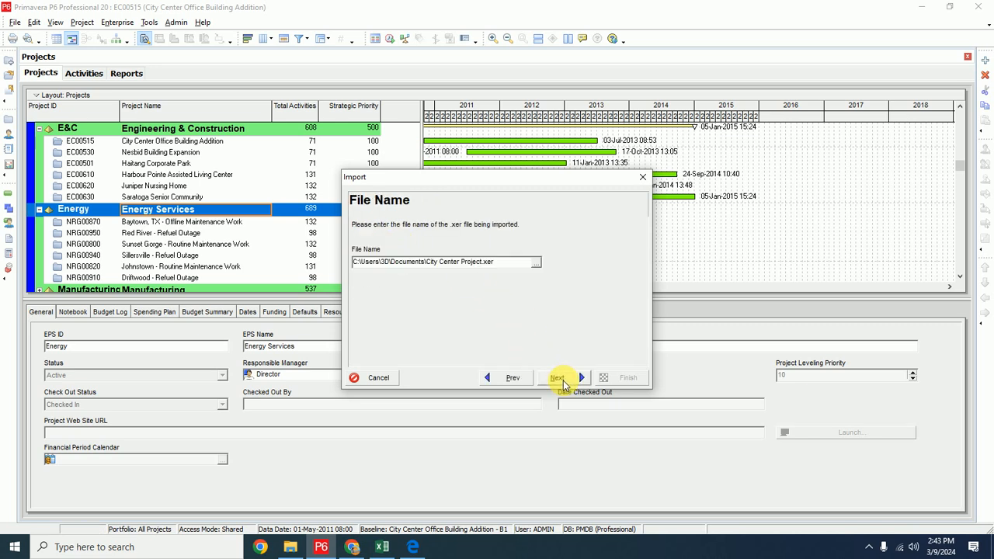
Step: Choose City Center Project.xer from the Documents folder as the file to import and proceed to the project options
{"action": "left_click", "coordinate": [536, 264]}
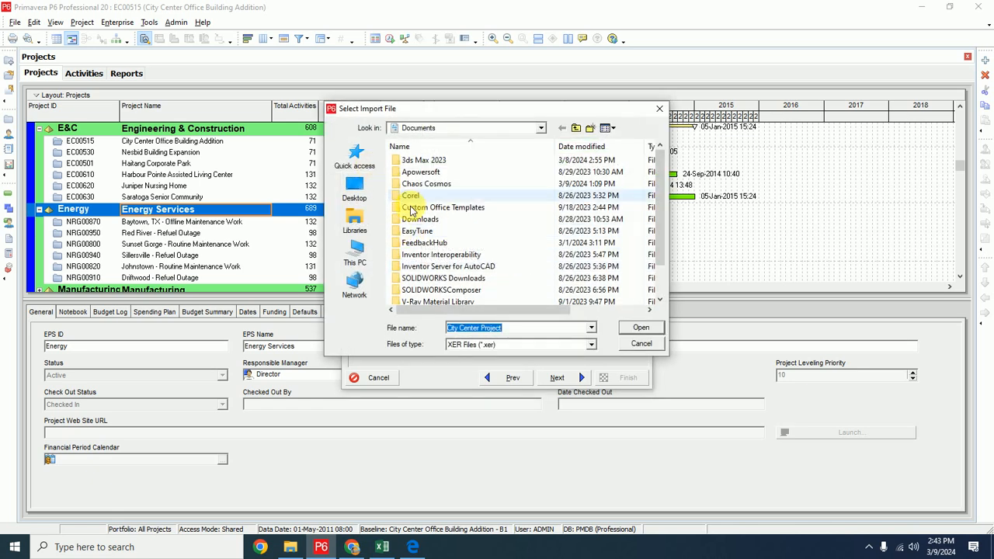
{"action": "scroll", "coordinate": [412, 237], "scroll_direction": "down", "scroll_amount": 1}
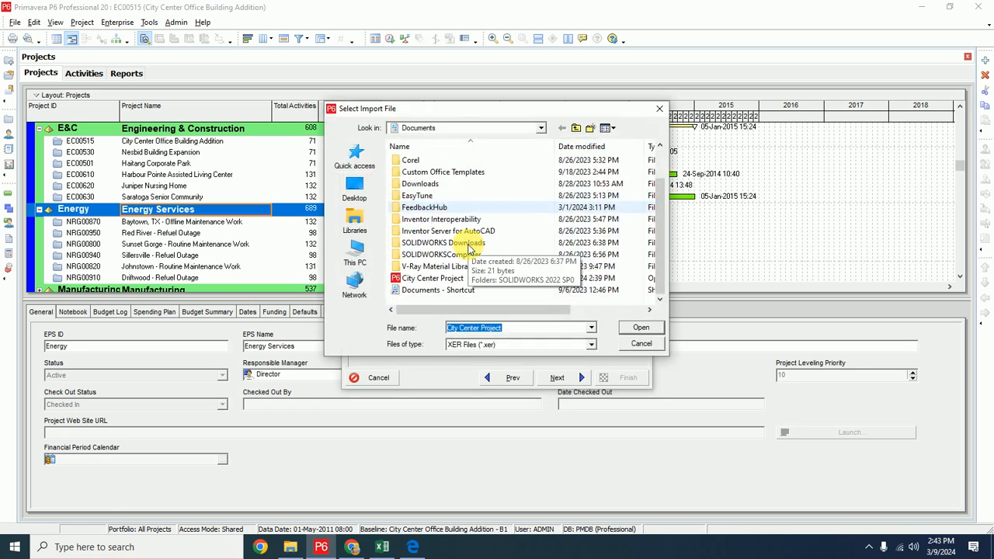
{"action": "left_click", "coordinate": [412, 281]}
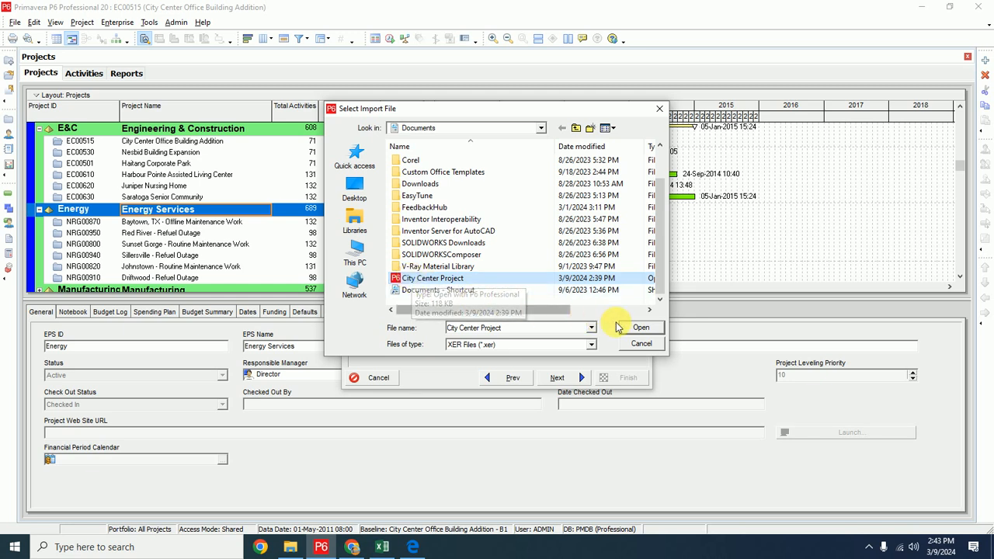
{"action": "left_click", "coordinate": [647, 330]}
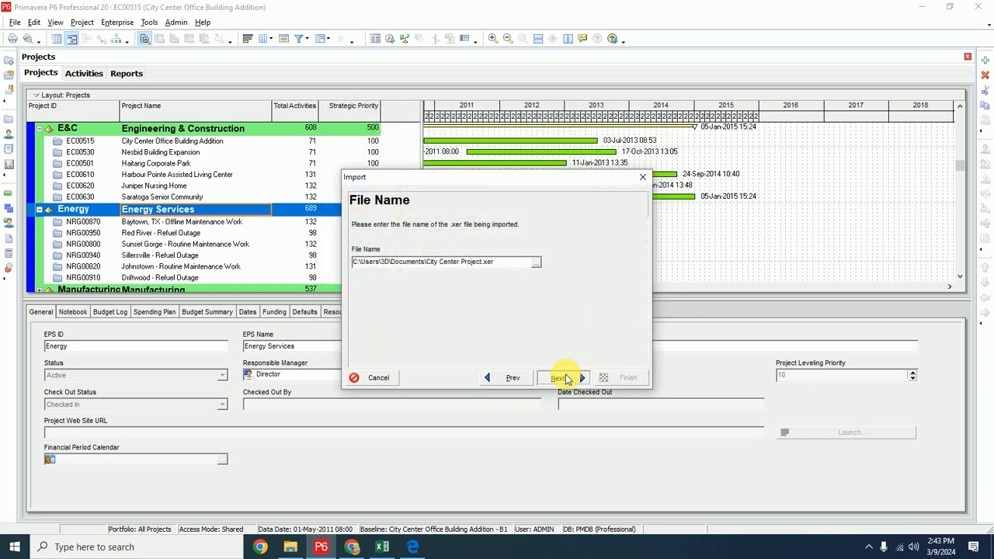
{"action": "left_click", "coordinate": [559, 377]}
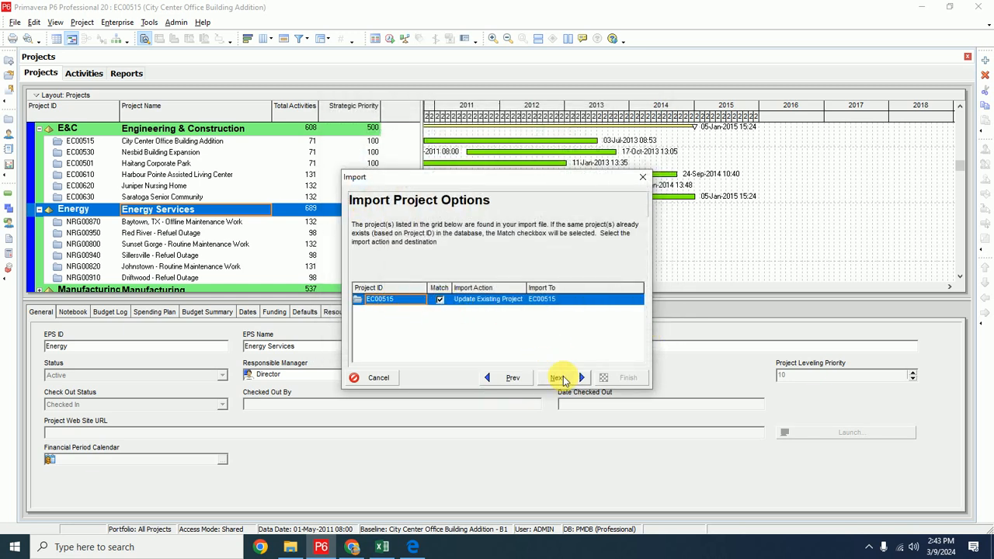
Step: Set the import action for EC00515 to Create New Project and choose the E&C EPS under Enterprise as its destination
{"action": "left_click", "coordinate": [524, 306]}
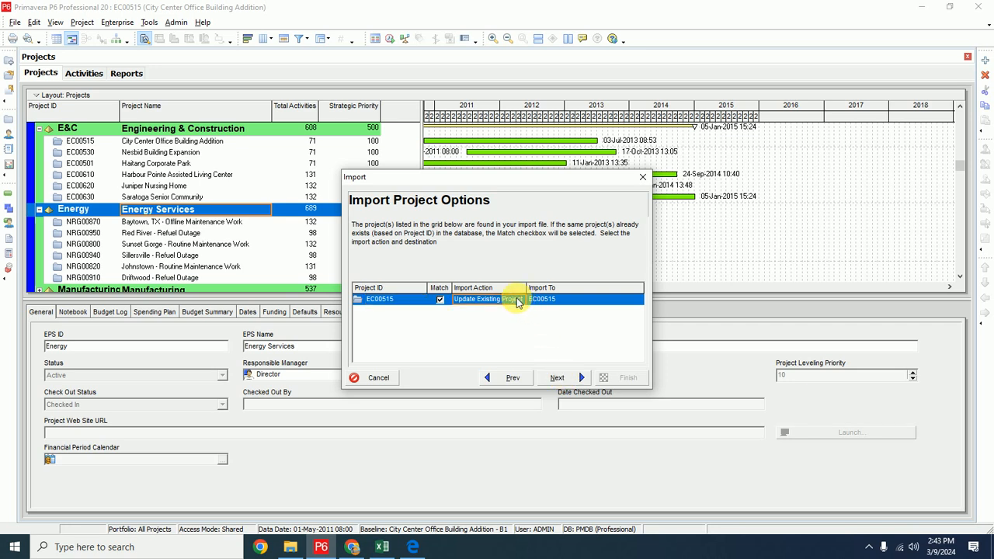
{"action": "left_click", "coordinate": [520, 300]}
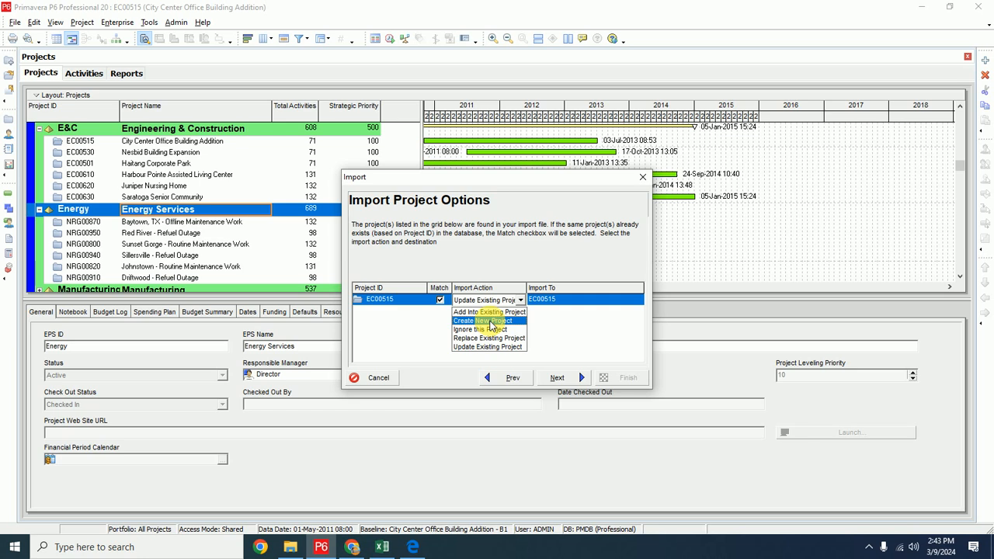
{"action": "left_click", "coordinate": [489, 321]}
{"action": "left_click", "coordinate": [541, 303]}
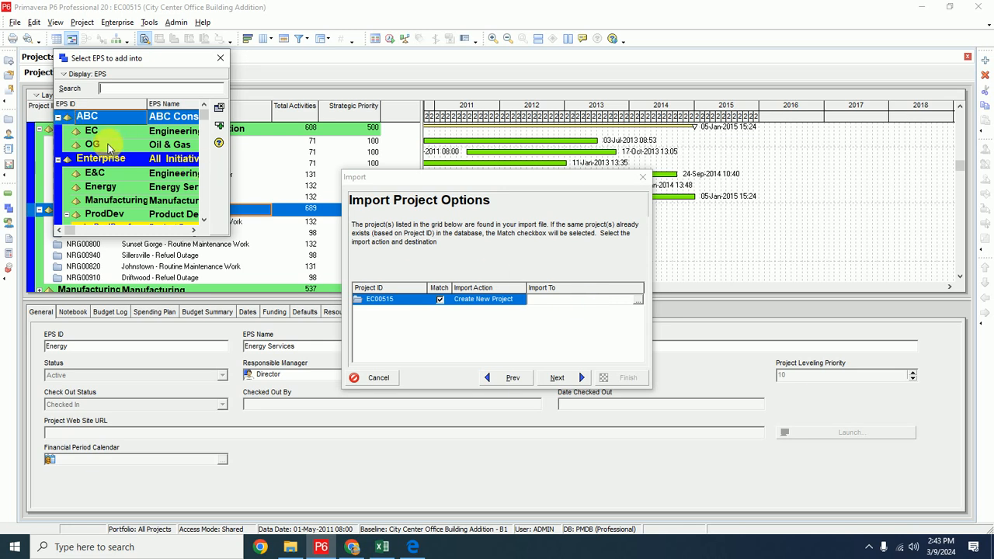
{"action": "left_click_drag", "start_coordinate": [156, 62], "coordinate": [348, 46]}
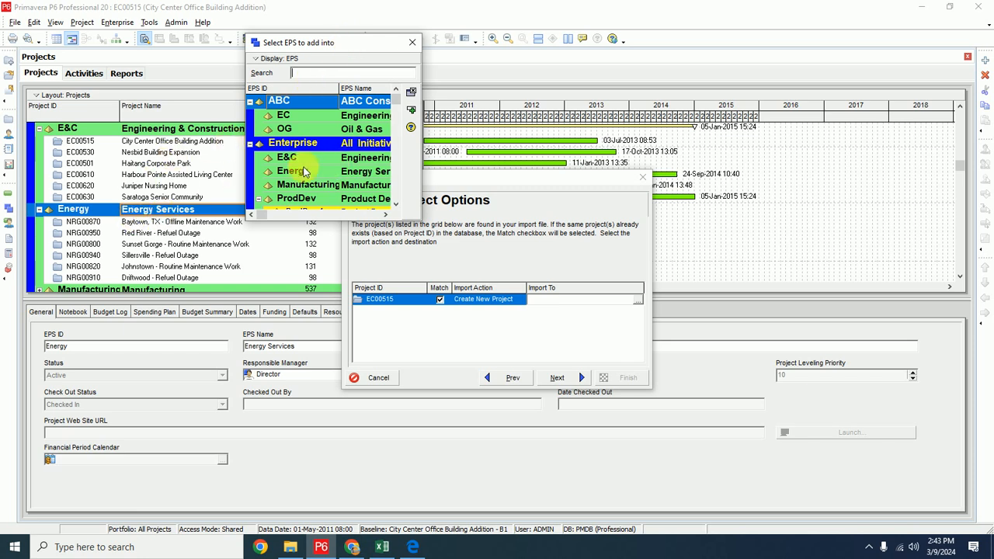
{"action": "double_click", "coordinate": [297, 159]}
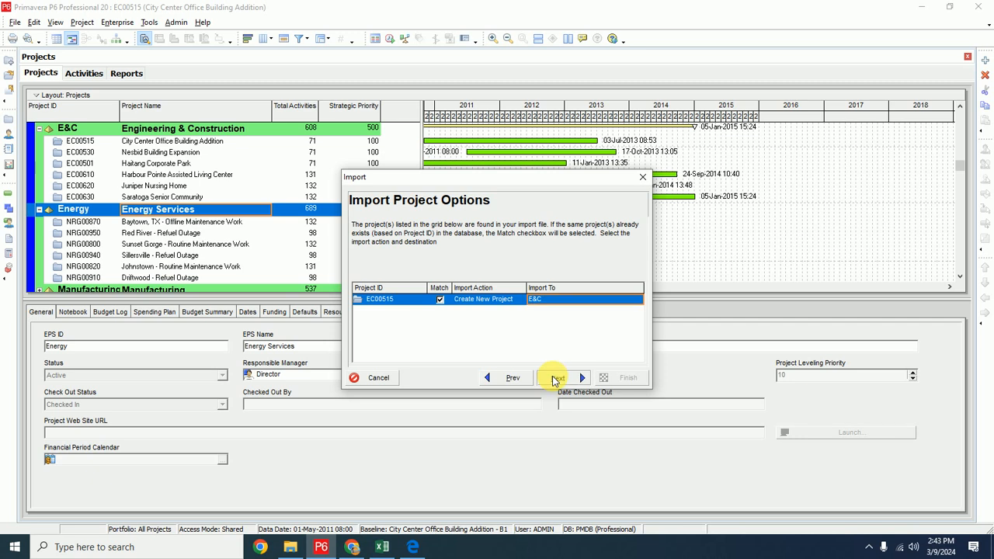
Step: Run the import with the Default Configuration layout and close the import wizard
{"action": "left_click", "coordinate": [554, 378]}
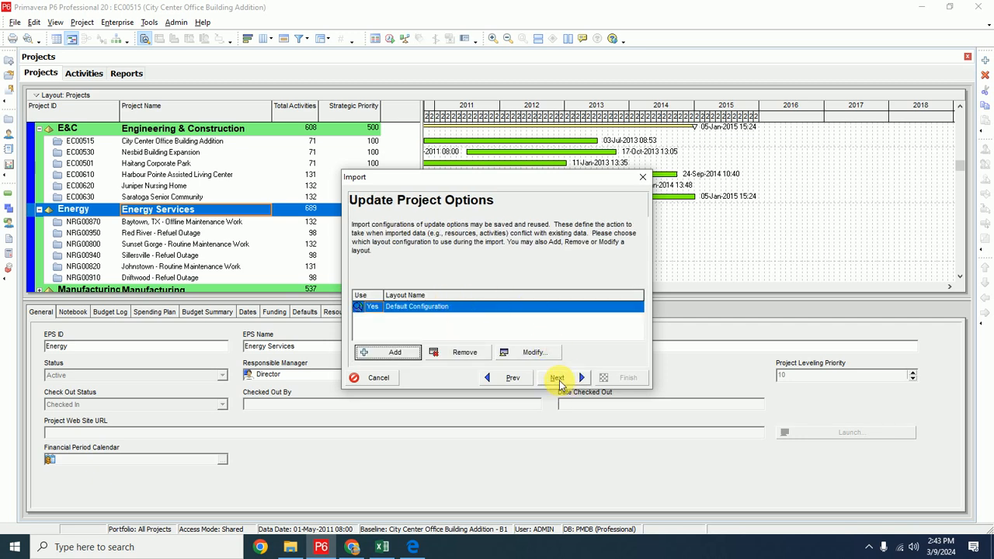
{"action": "left_click", "coordinate": [558, 378]}
{"action": "left_click", "coordinate": [625, 379]}
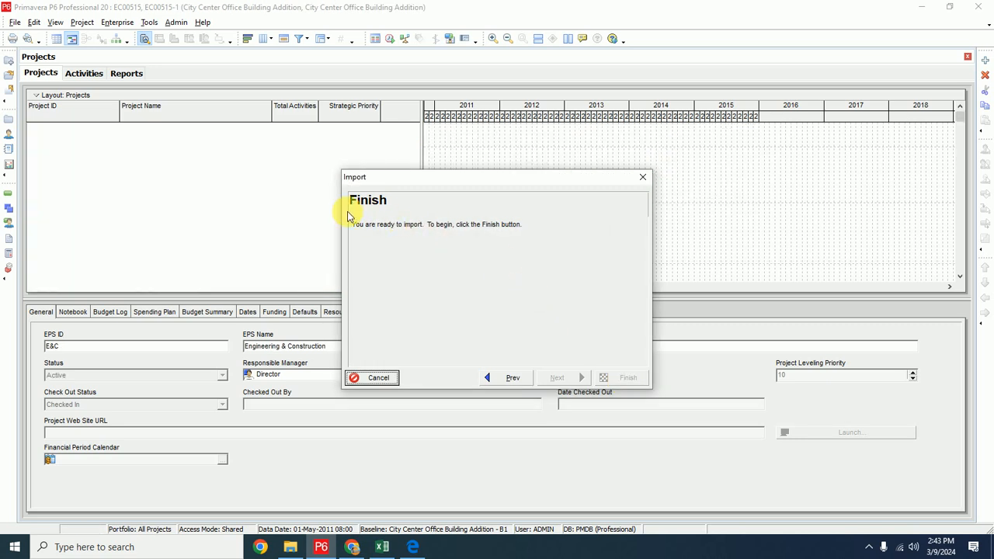
{"action": "left_click", "coordinate": [610, 377]}
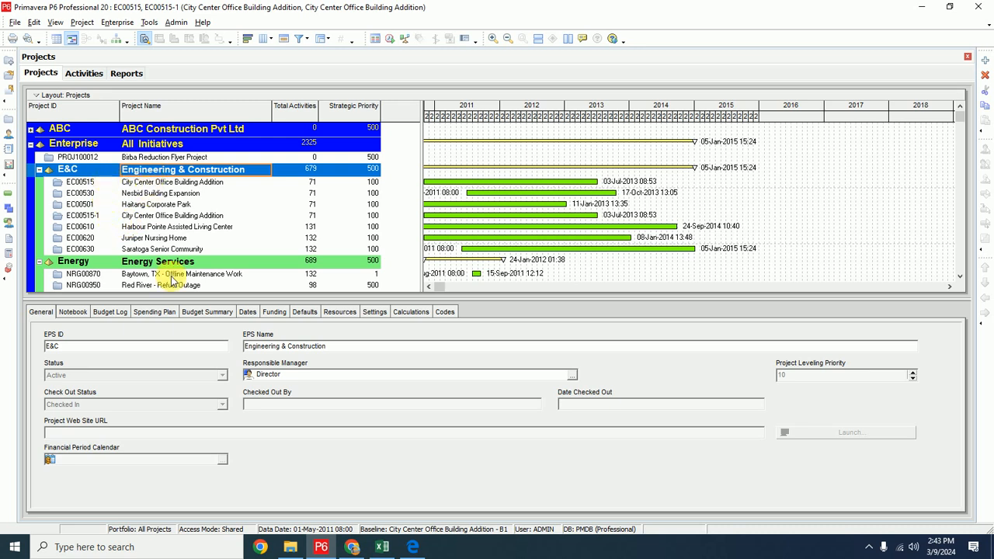
Step: Examine the original and imported City Center Office Building Addition projects under E&C and collapse the Energy group
{"action": "scroll", "coordinate": [177, 247], "scroll_direction": "down", "scroll_amount": 1}
{"action": "scroll", "coordinate": [177, 247], "scroll_direction": "down", "scroll_amount": 2}
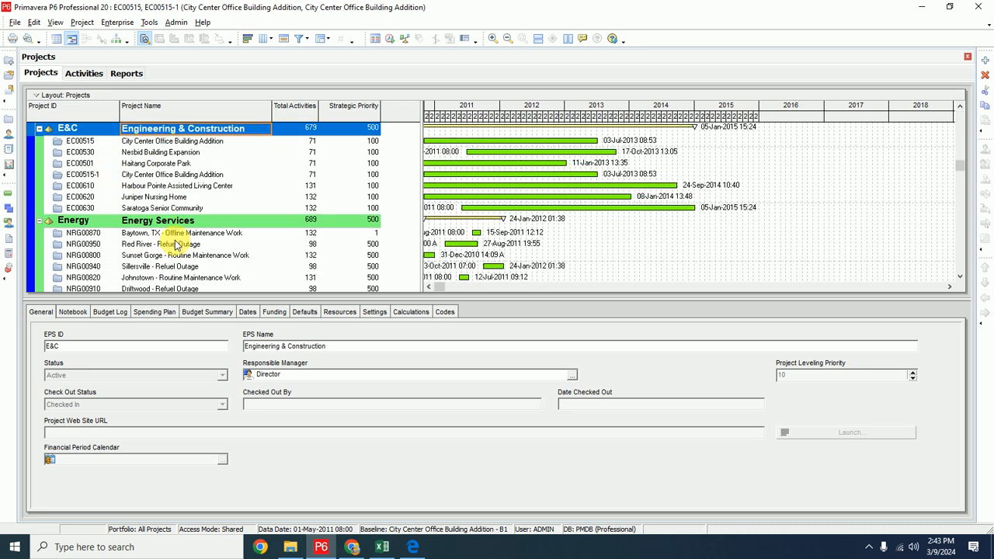
{"action": "scroll", "coordinate": [169, 224], "scroll_direction": "down", "scroll_amount": 1}
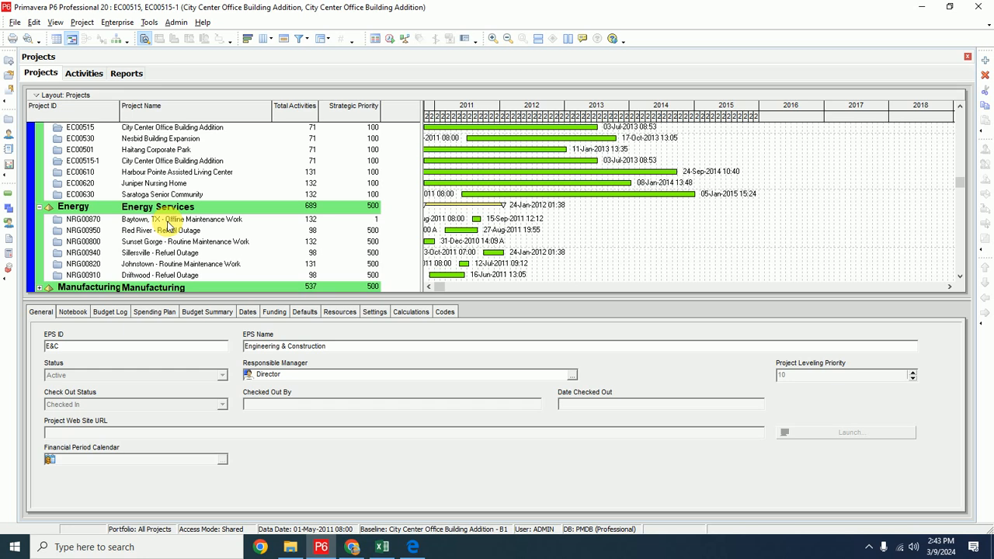
{"action": "scroll", "coordinate": [169, 225], "scroll_direction": "up", "scroll_amount": 2}
{"action": "left_click", "coordinate": [156, 154]}
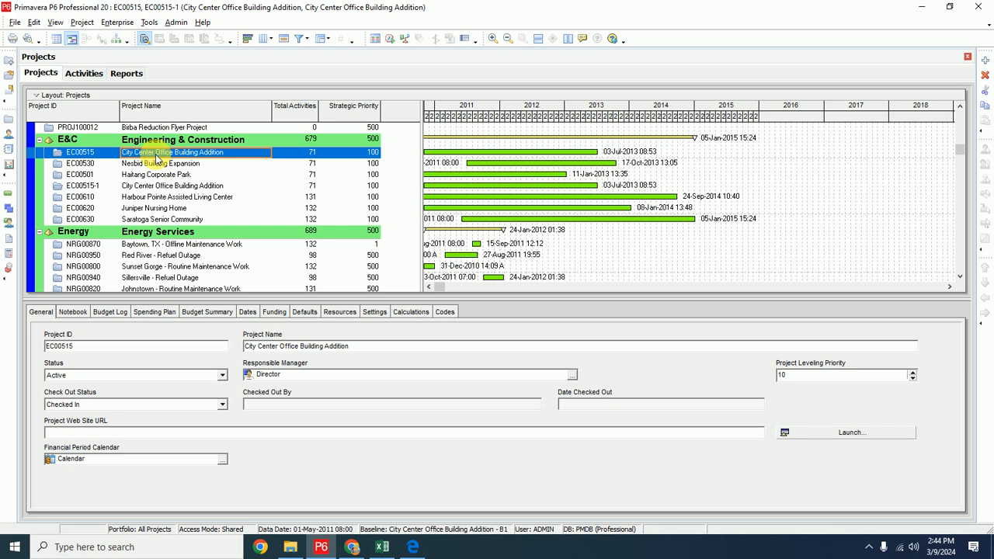
{"action": "scroll", "coordinate": [157, 159], "scroll_direction": "down", "scroll_amount": 6}
{"action": "scroll", "coordinate": [157, 159], "scroll_direction": "up", "scroll_amount": 4}
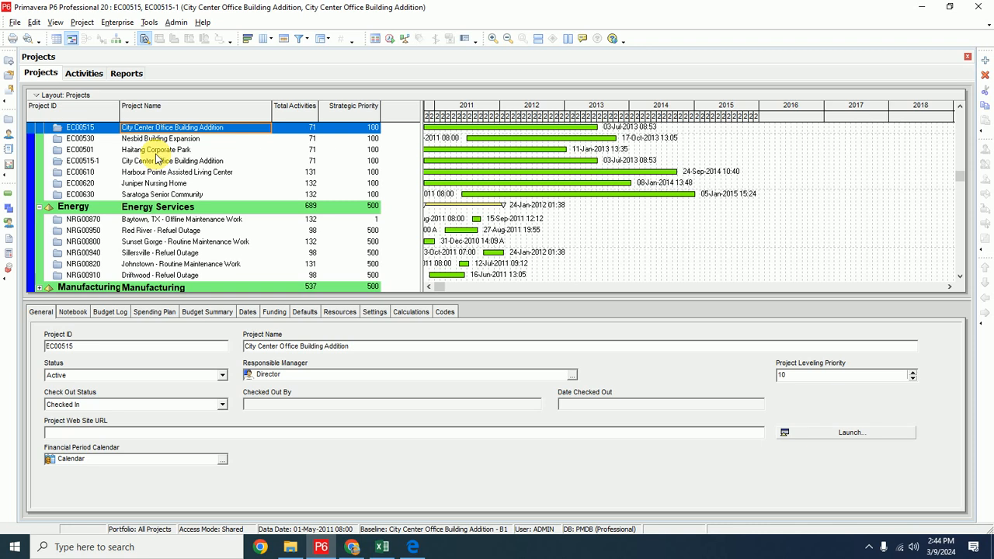
{"action": "left_click", "coordinate": [39, 208]}
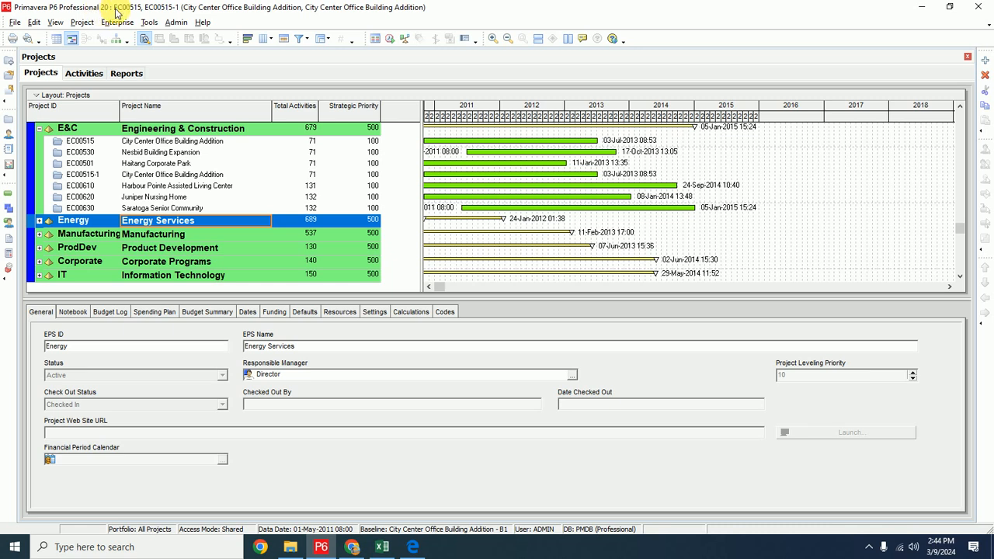
Step: Switch to the Primavera-(1).pdf course outline in Edge to view the Import & Export topics
{"action": "left_click", "coordinate": [416, 548]}
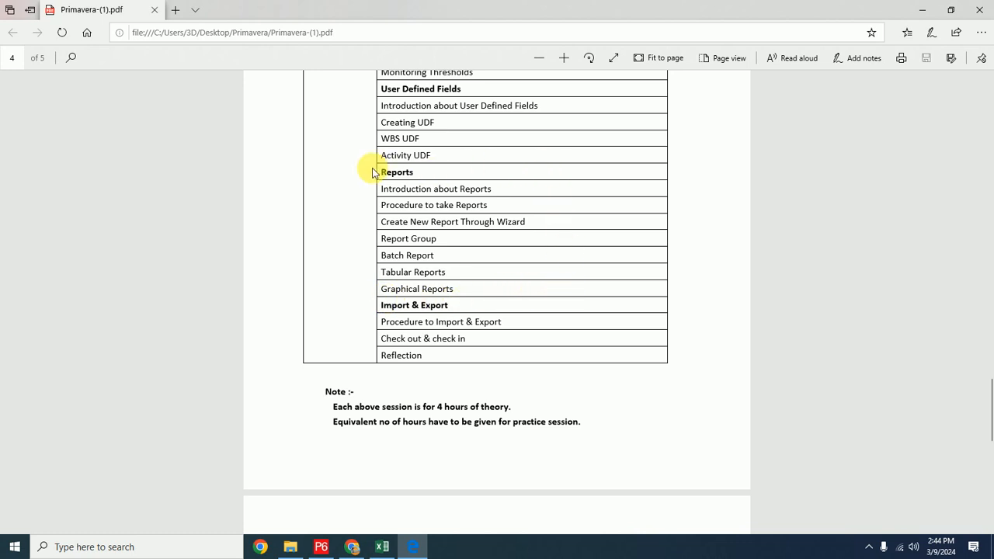
{"action": "key", "text": "ctrl+F7"}
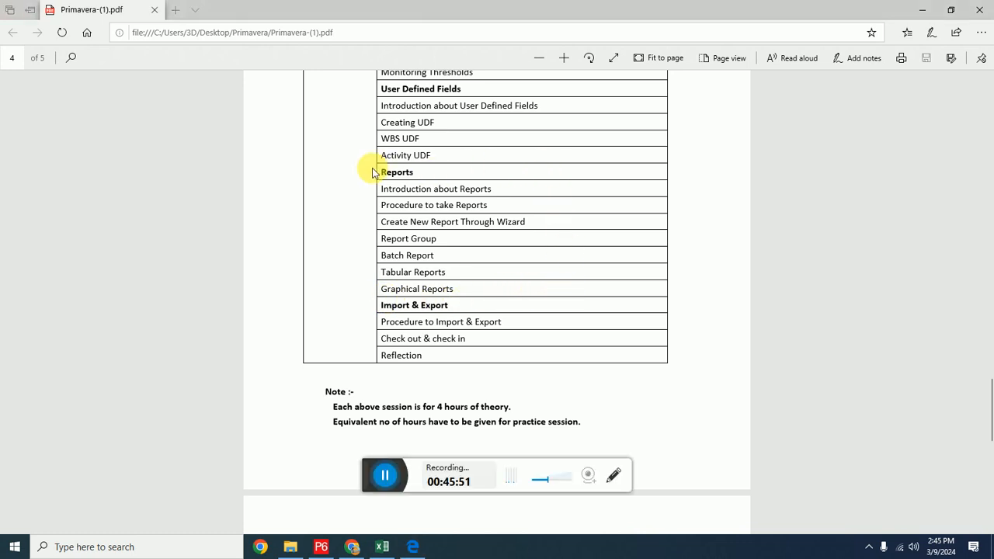